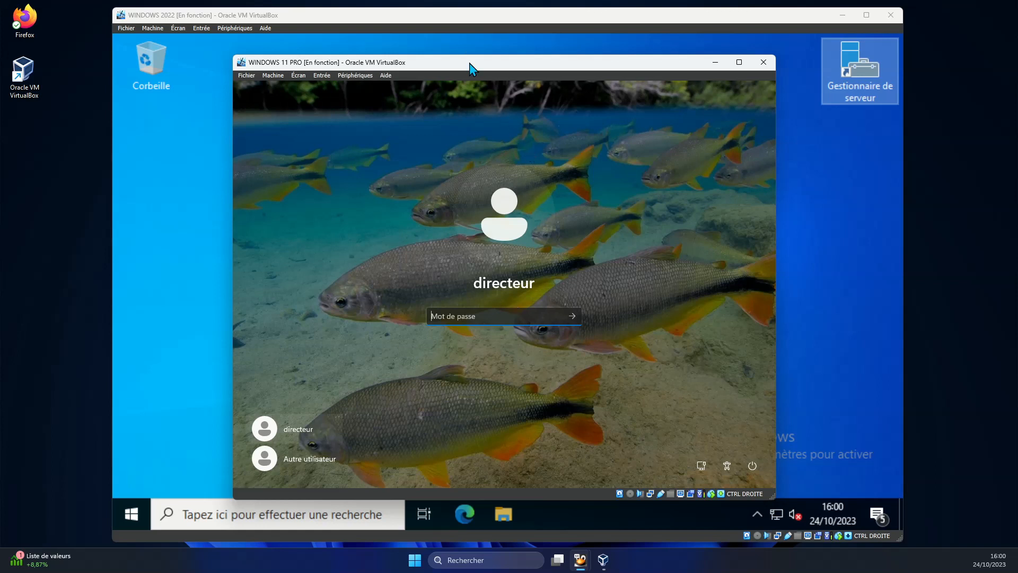
# Sign in to the Windows 11 Pro client as directeur with the account password.
pyautogui.moveTo(465, 61); pyautogui.dragTo(670, 45)
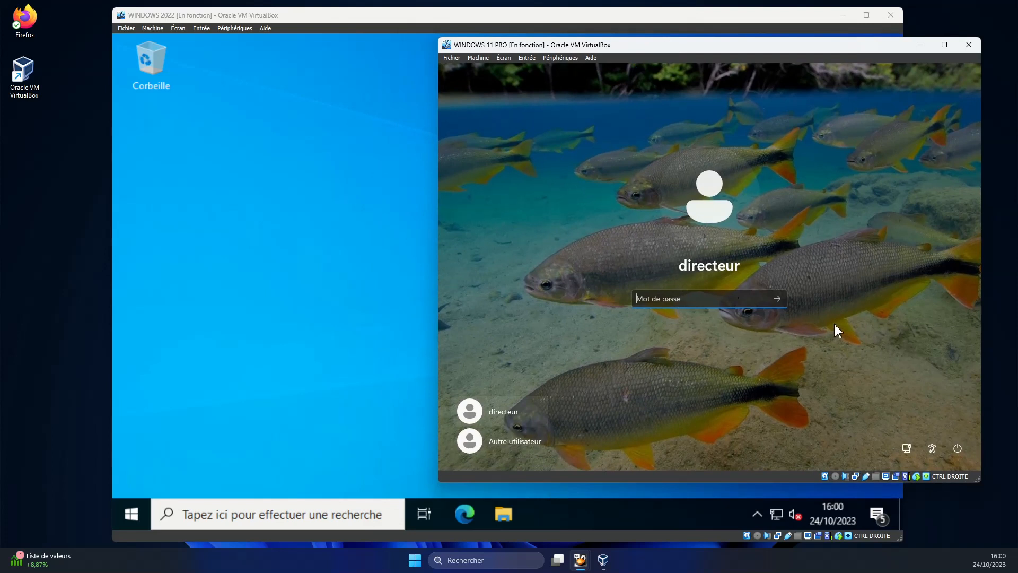
pyautogui.write('axxxxxxxxxxx')
pyautogui.press('Return')
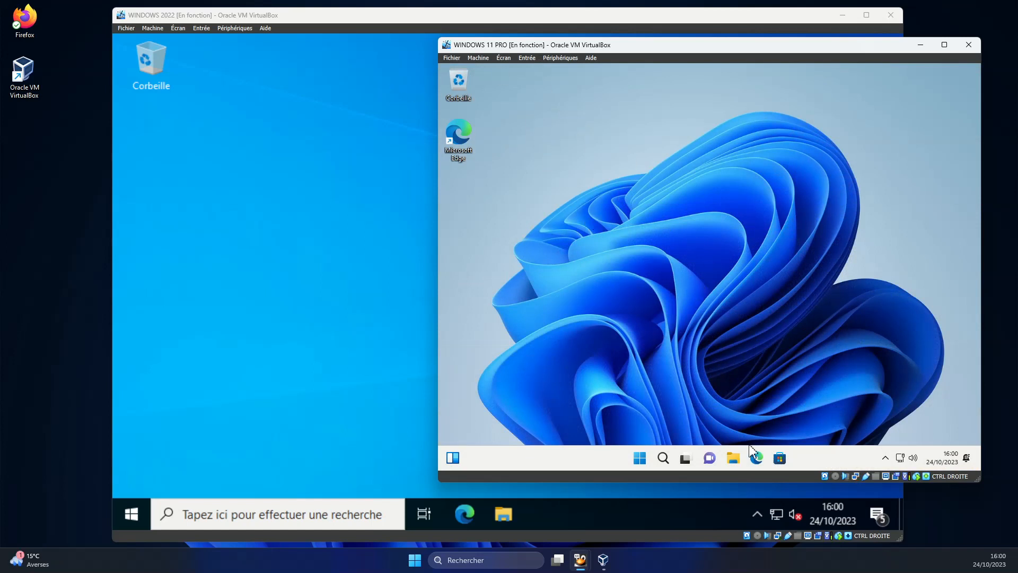
# Show the client's Ce PC view with Disque local (C:) and Lecteur de CD (D:) in a taller window.
pyautogui.click(735, 459)
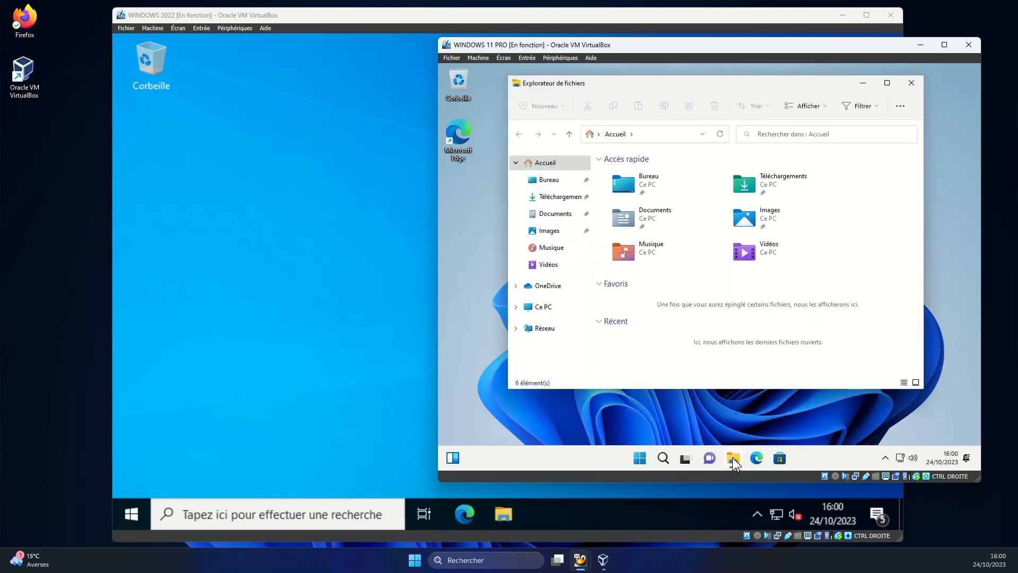
pyautogui.click(544, 309)
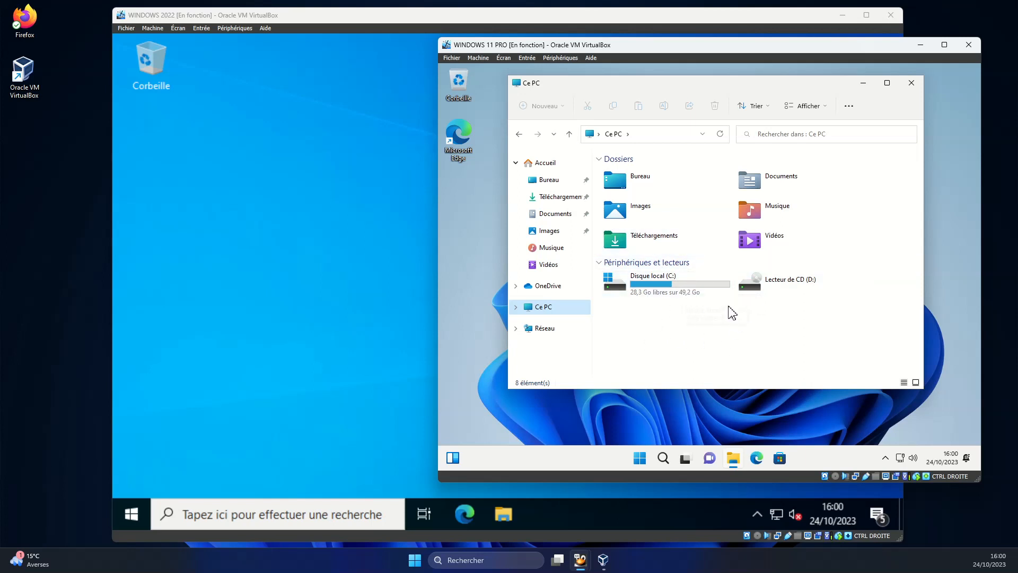
pyautogui.moveTo(686, 389); pyautogui.dragTo(695, 419)
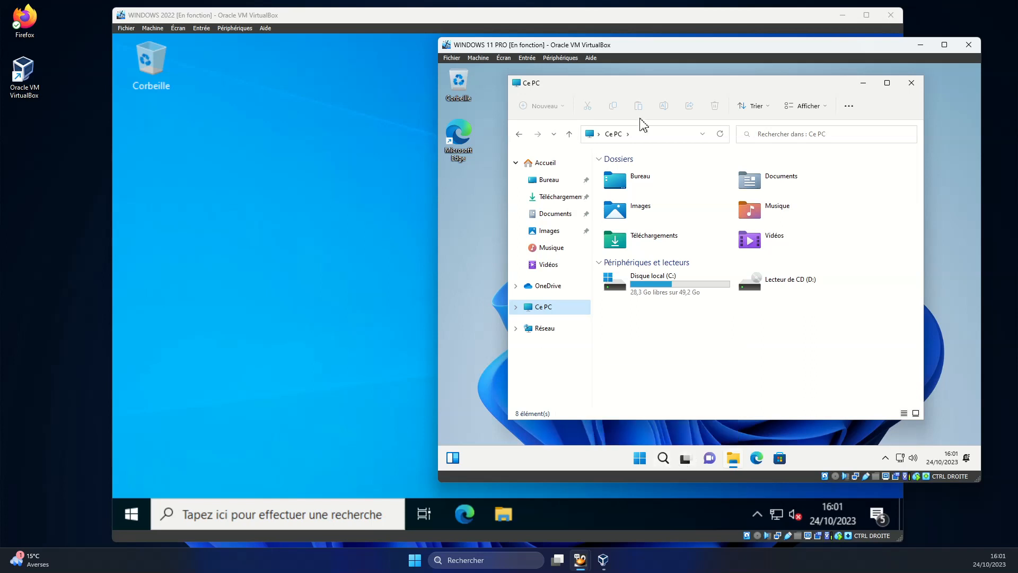
# Minimize the client VM and open the server's empty datas (E:) drive in File Explorer.
pyautogui.click(920, 44)
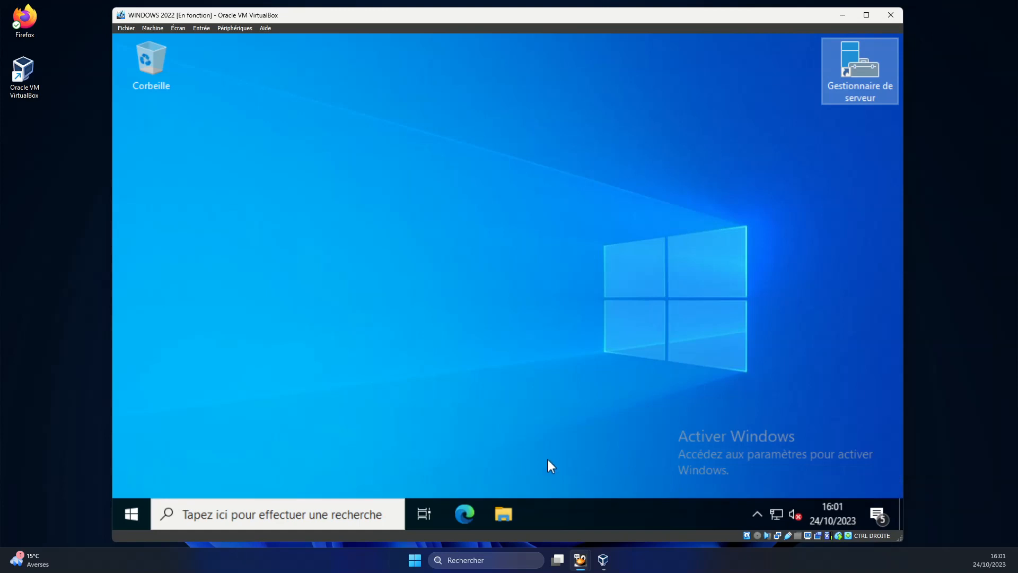
pyautogui.click(505, 513)
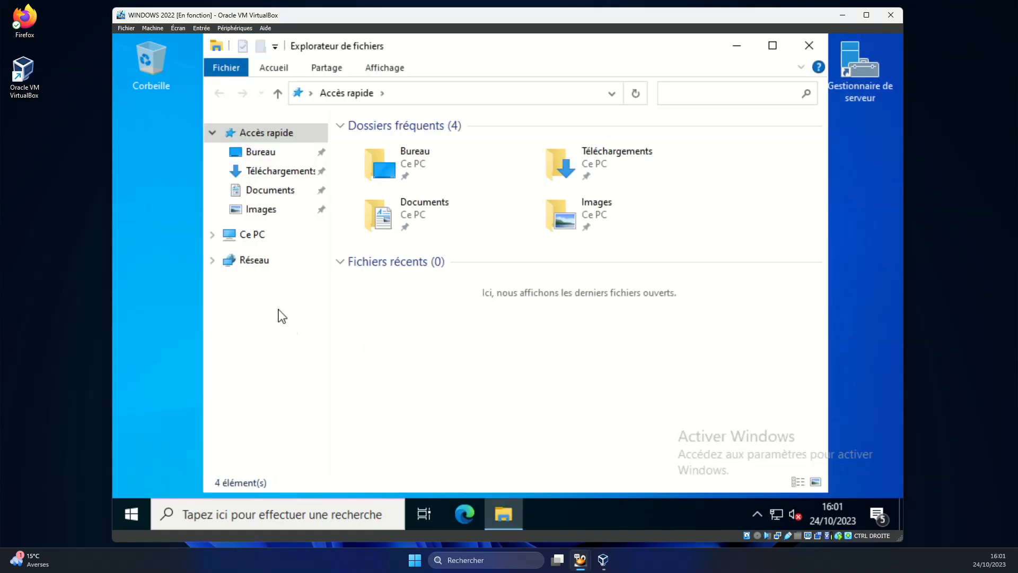
pyautogui.click(257, 240)
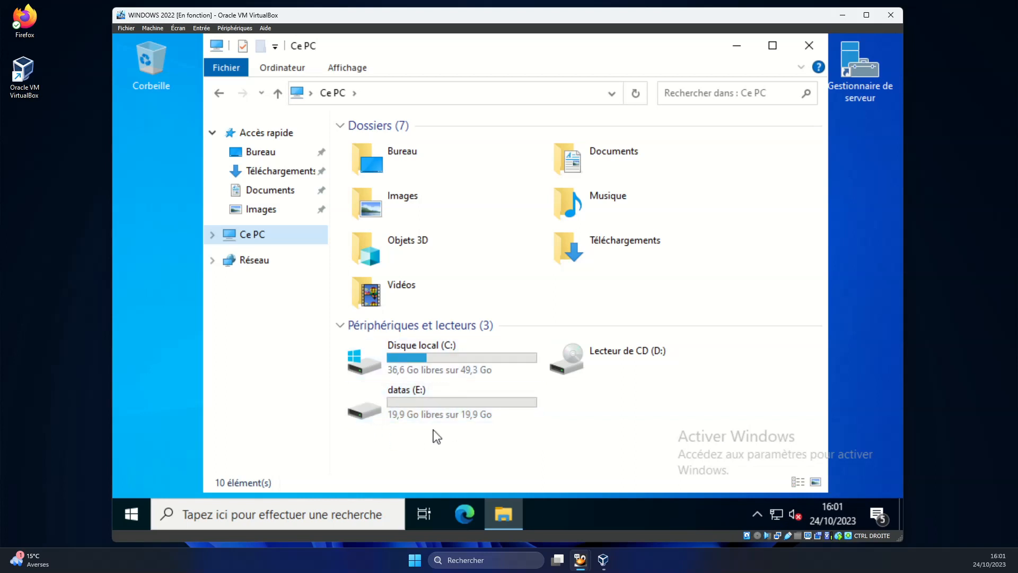
pyautogui.doubleClick(412, 393)
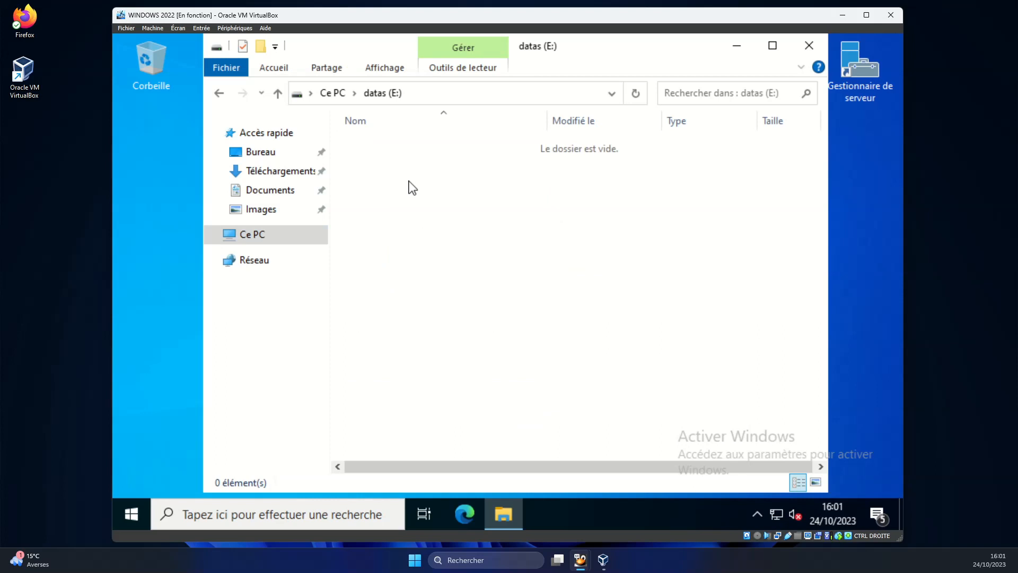
# Create the new folders direction and commercial on datas (E:).
pyautogui.rightClick(392, 184)
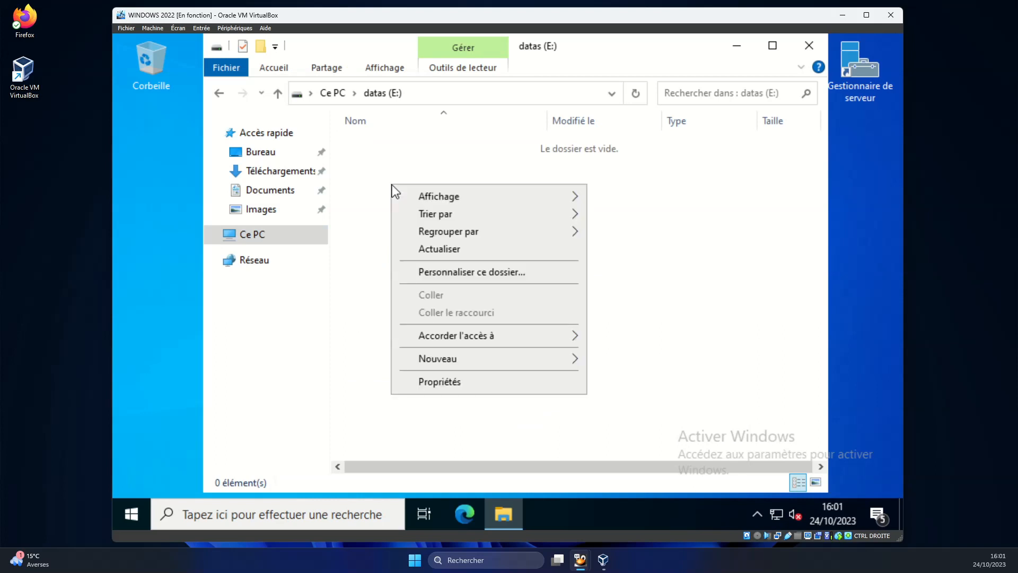
pyautogui.moveTo(446, 359)
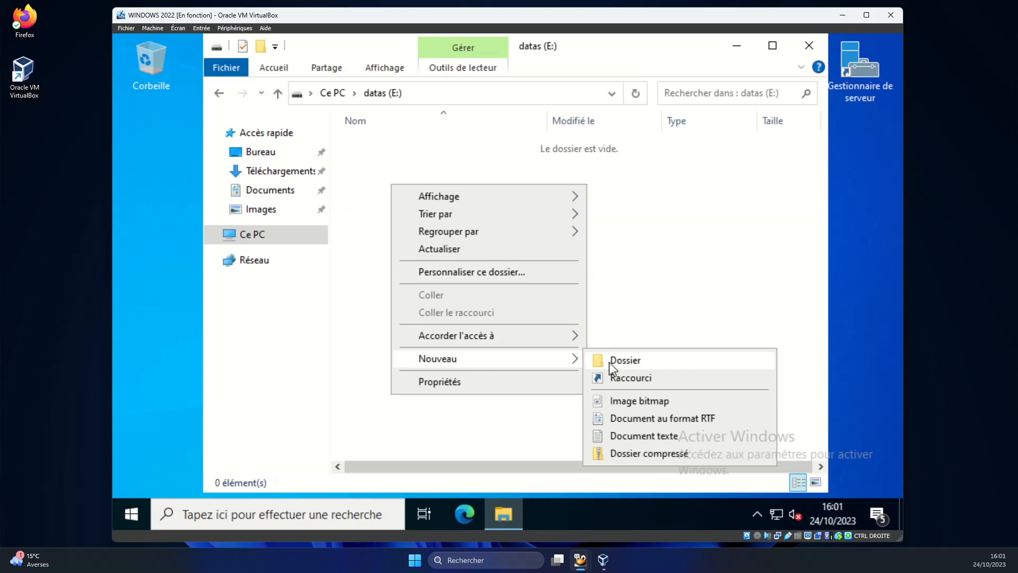
pyautogui.click(592, 358)
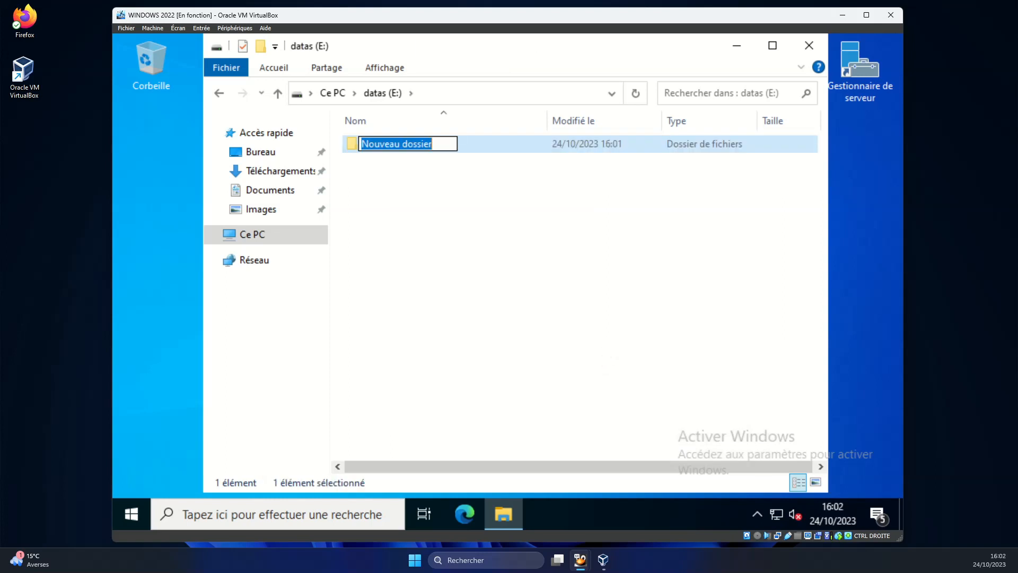
pyautogui.write('direction')
pyautogui.press('Return')
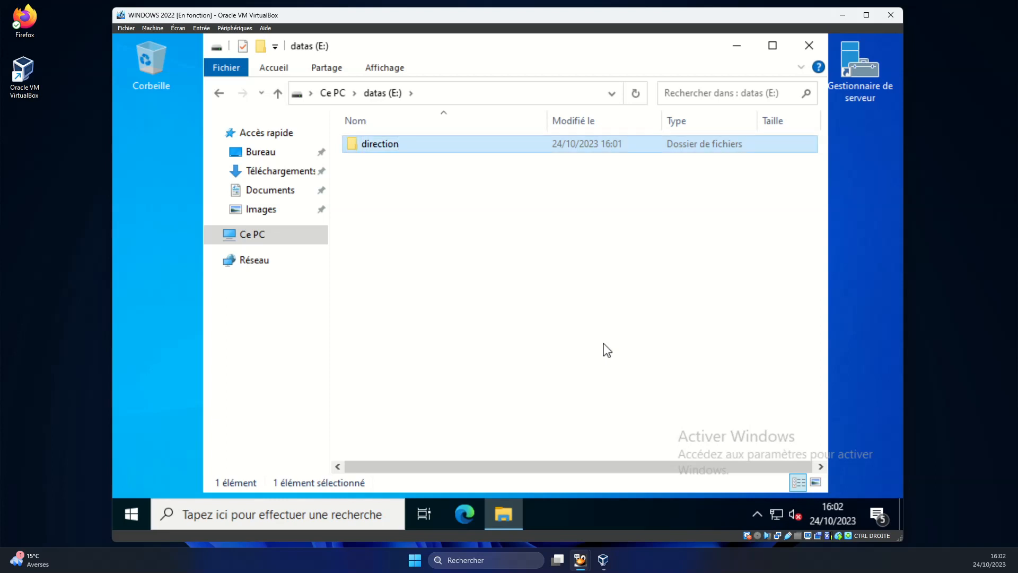
pyautogui.click(450, 212)
pyautogui.rightClick(449, 207)
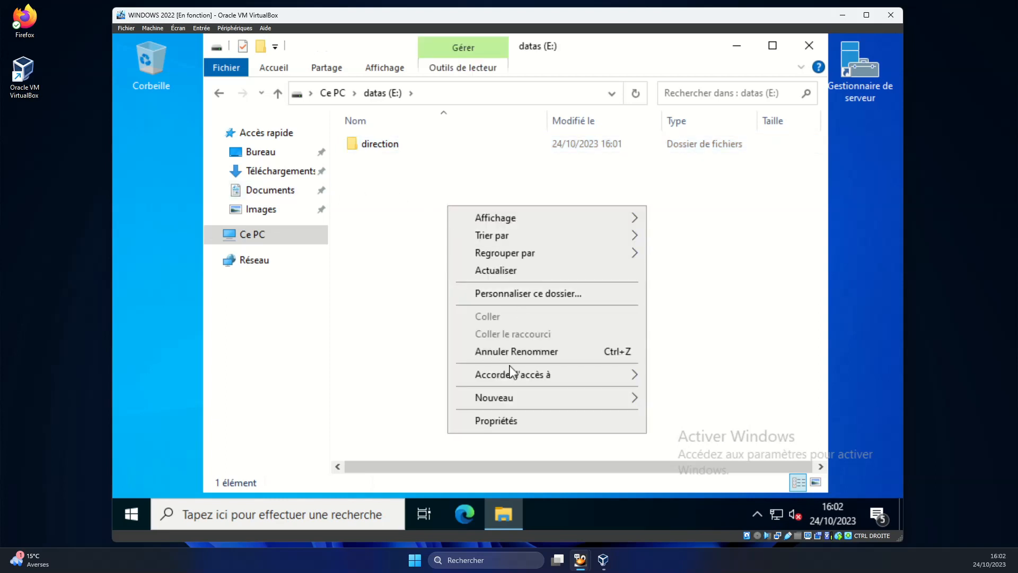
pyautogui.moveTo(492, 397)
pyautogui.click(689, 393)
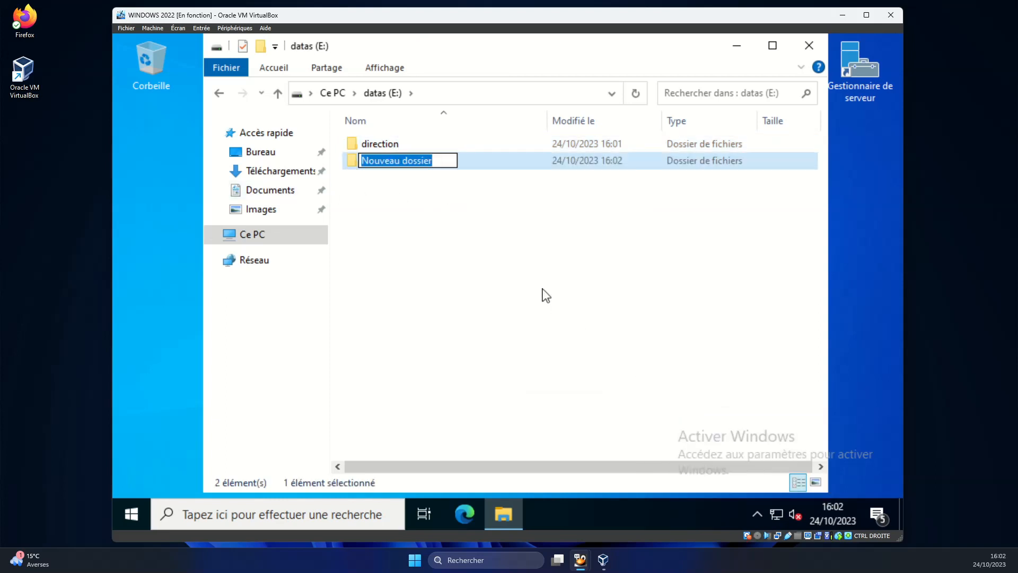
pyautogui.write('commercial')
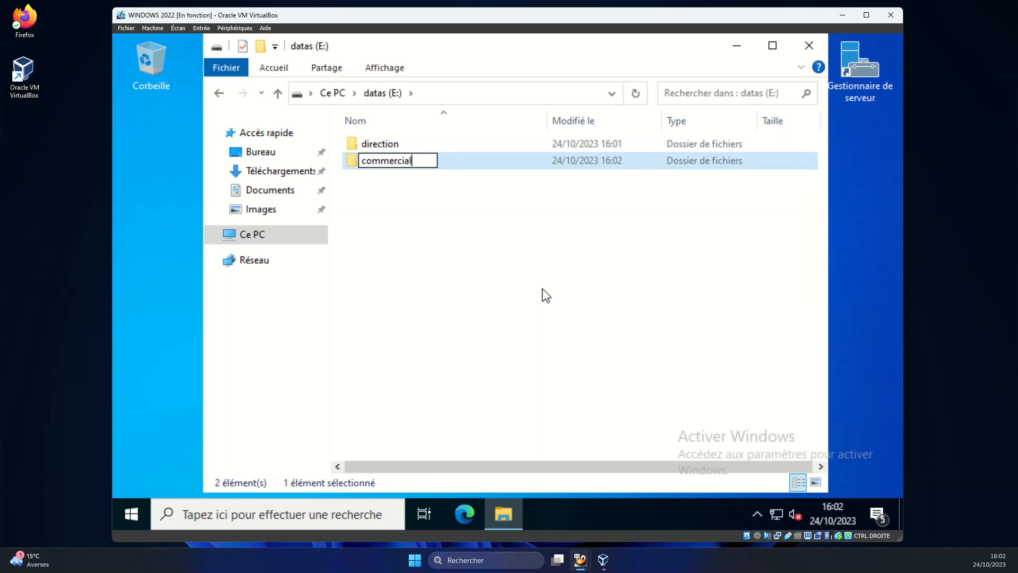
pyautogui.press('Return')
# Create two more folders on datas (E:), named compta and info.
pyautogui.rightClick(396, 206)
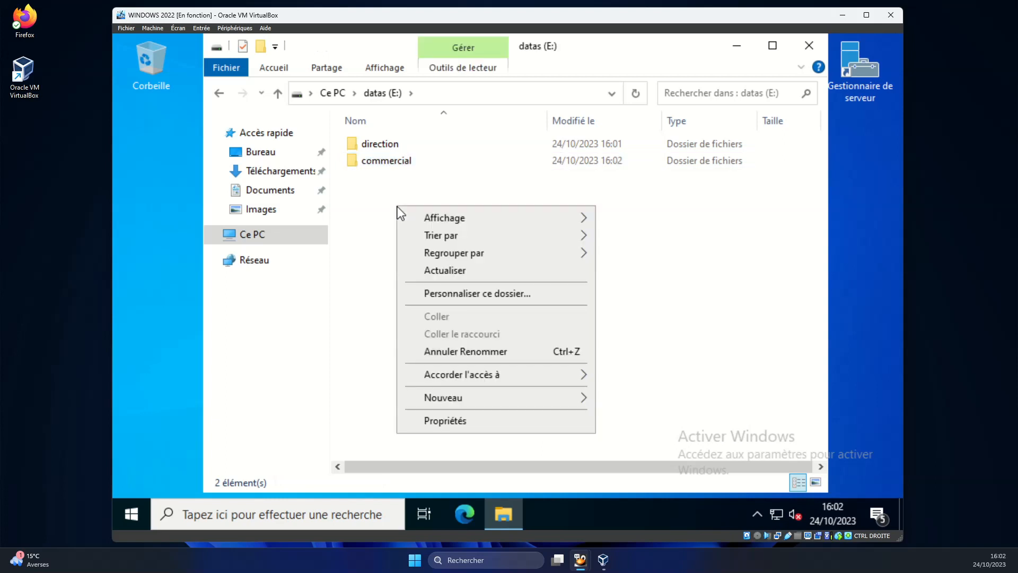
pyautogui.moveTo(467, 398)
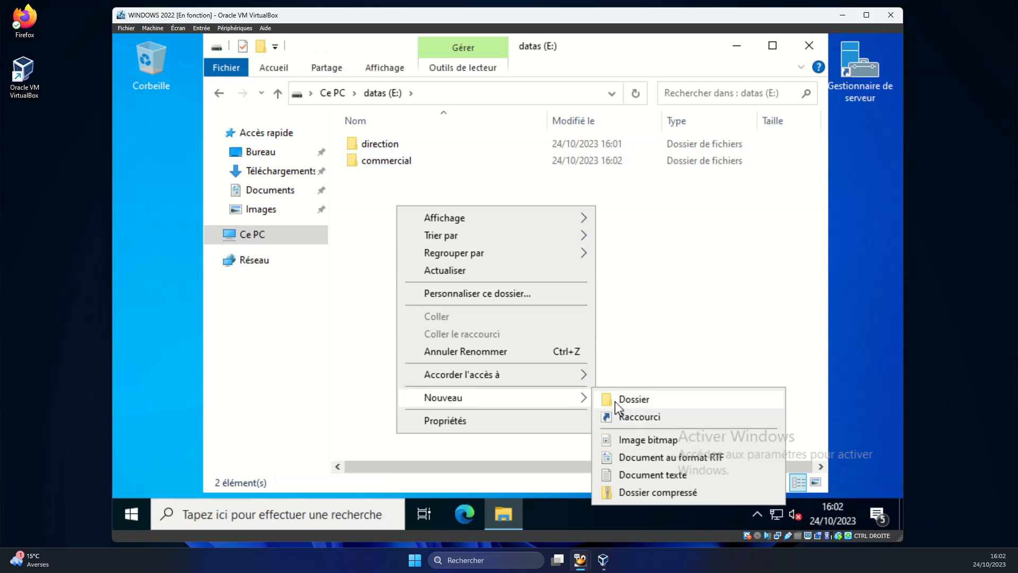
pyautogui.click(617, 403)
pyautogui.write('comptab')
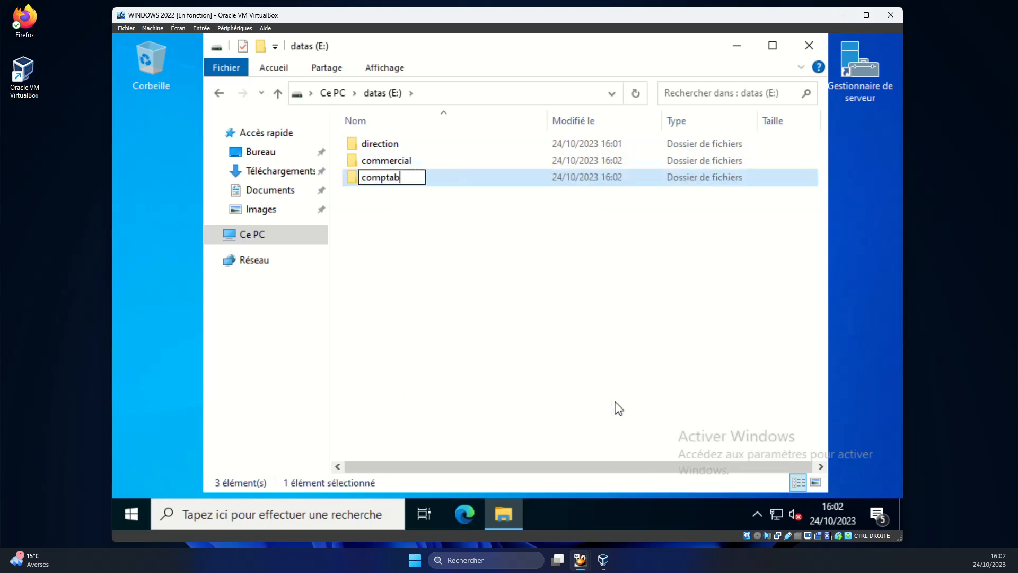
pyautogui.write('ilit')
pyautogui.press('BackSpace')
pyautogui.press('BackSpace')
pyautogui.press('BackSpace')
pyautogui.press('BackSpace')
pyautogui.press('BackSpace')
pyautogui.press('Return')
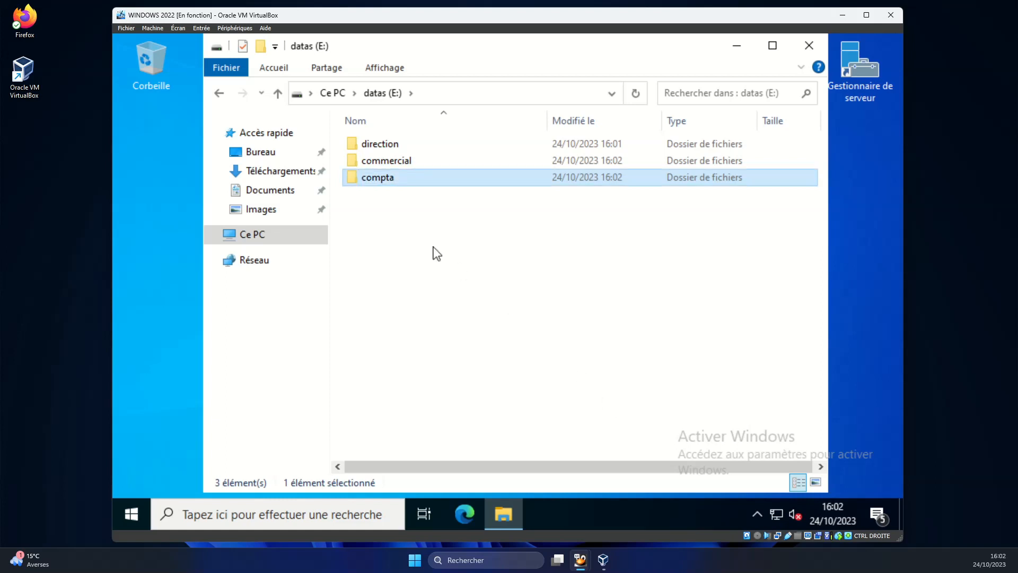
pyautogui.rightClick(423, 220)
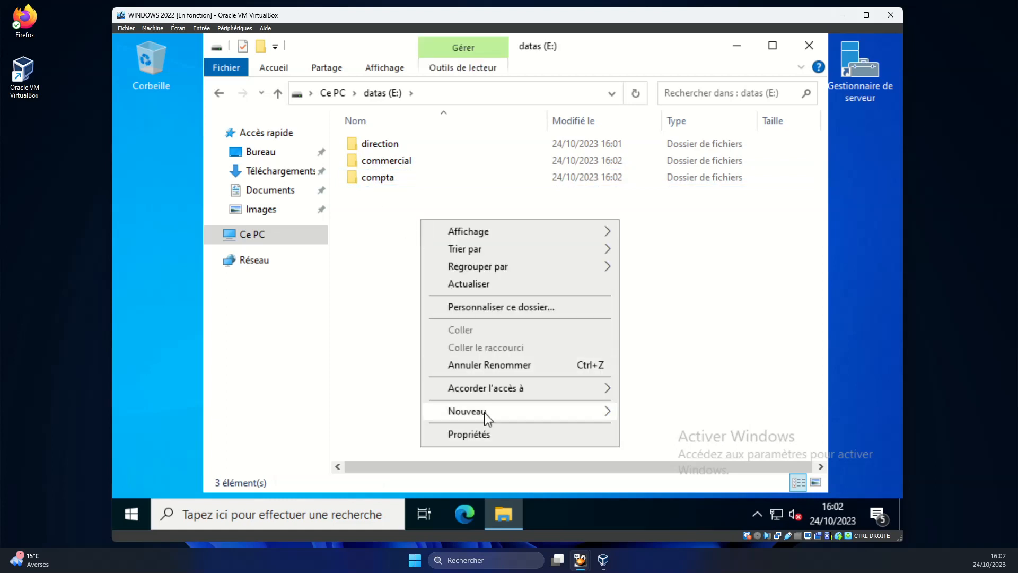
pyautogui.moveTo(504, 413)
pyautogui.click(671, 417)
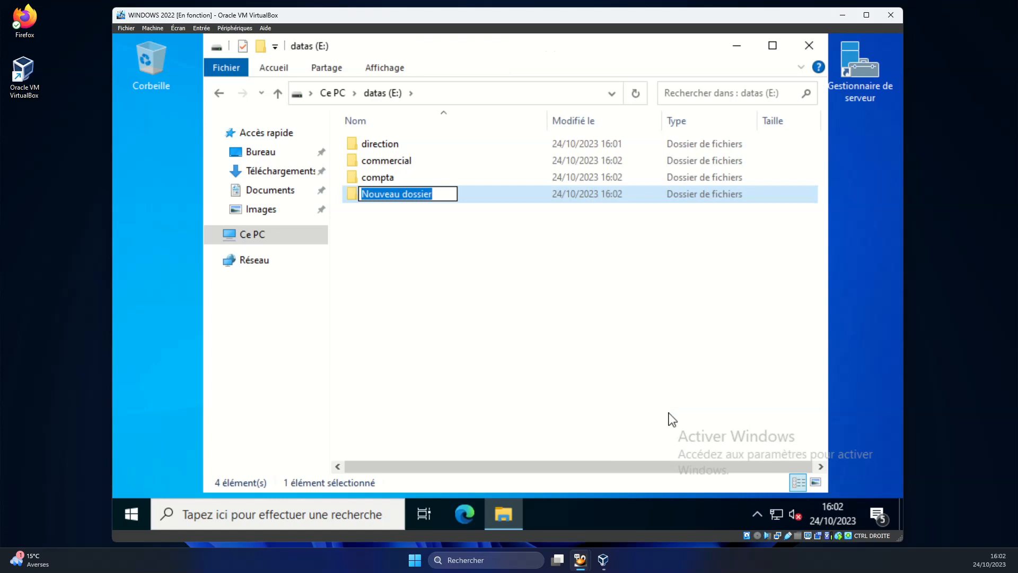
pyautogui.write('info')
pyautogui.press('Return')
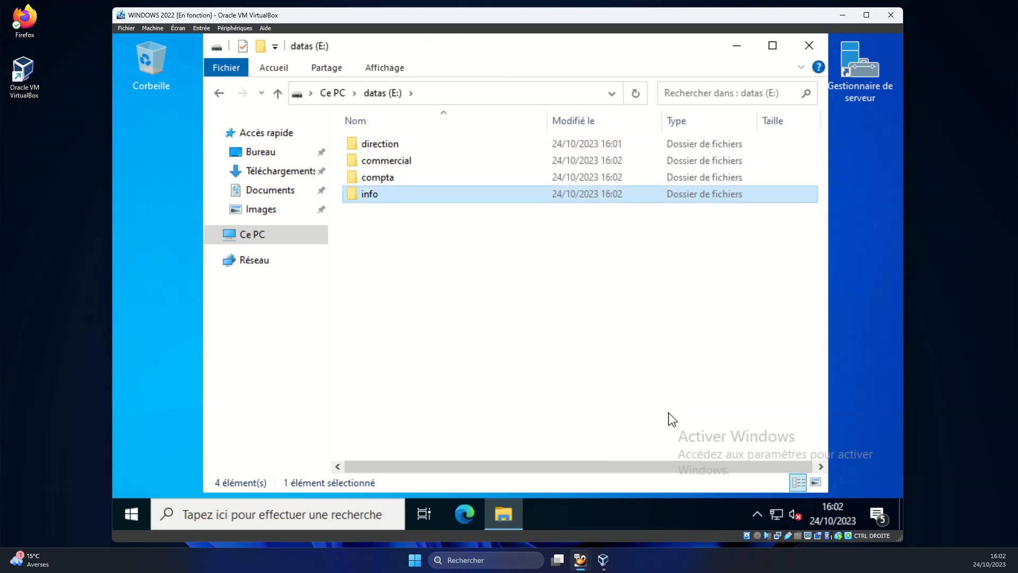
# Open the direction folder's Propriétés on the Partage tab, showing it as not shared.
pyautogui.moveTo(443, 50); pyautogui.dragTo(386, 50)
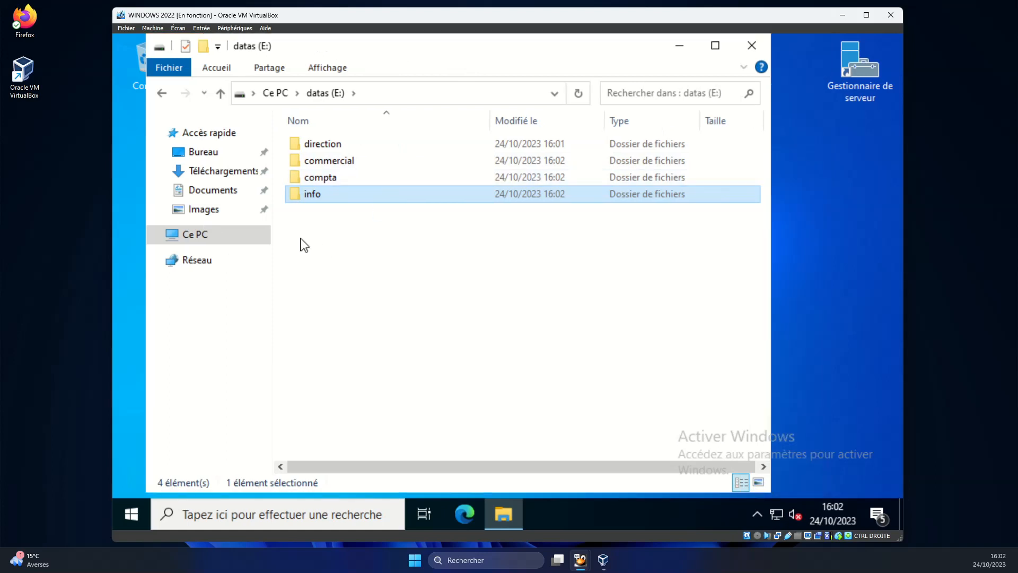
pyautogui.click(342, 144)
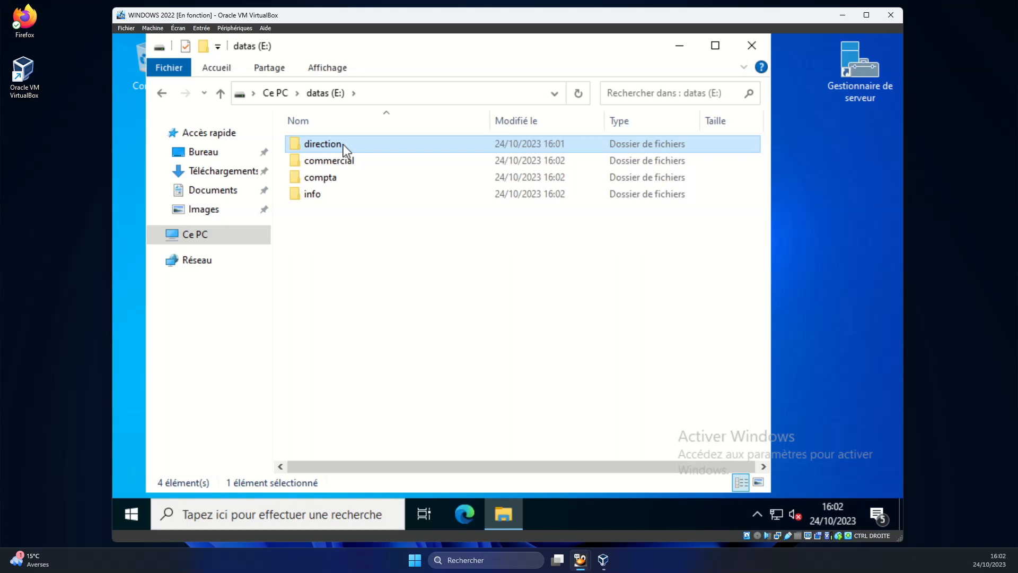
pyautogui.rightClick(342, 144)
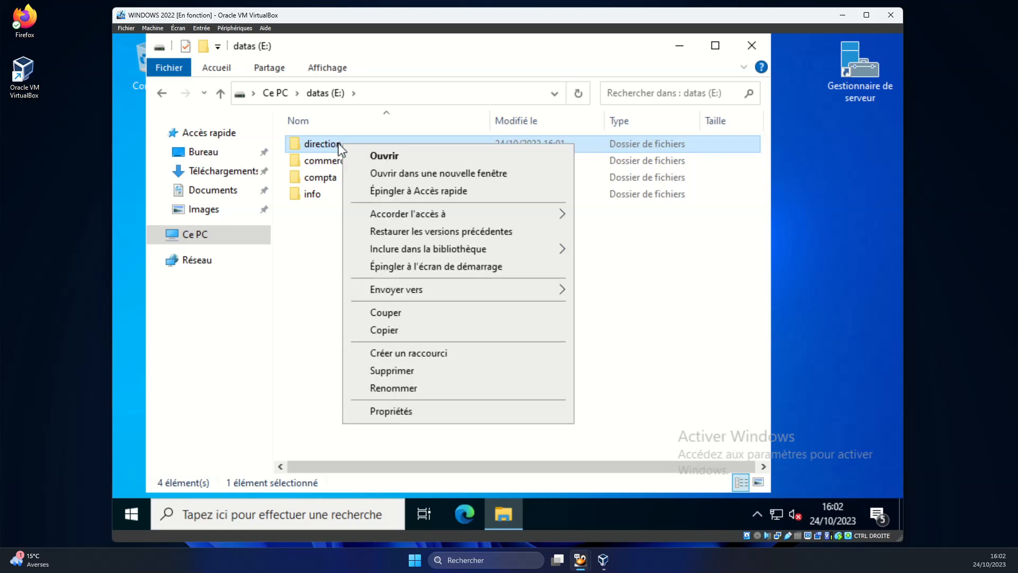
pyautogui.click(399, 412)
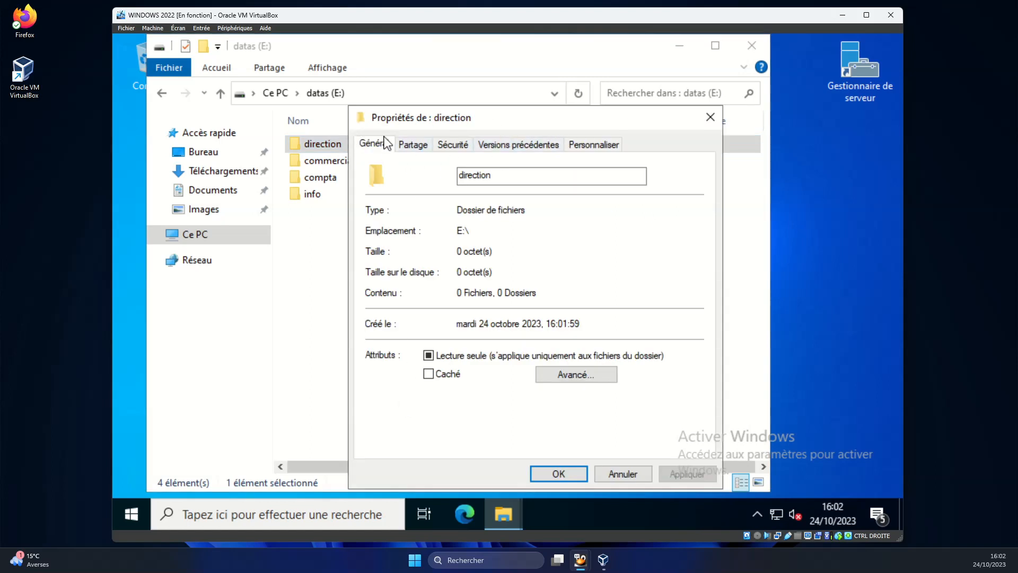
pyautogui.click(424, 145)
pyautogui.moveTo(485, 117); pyautogui.dragTo(488, 76)
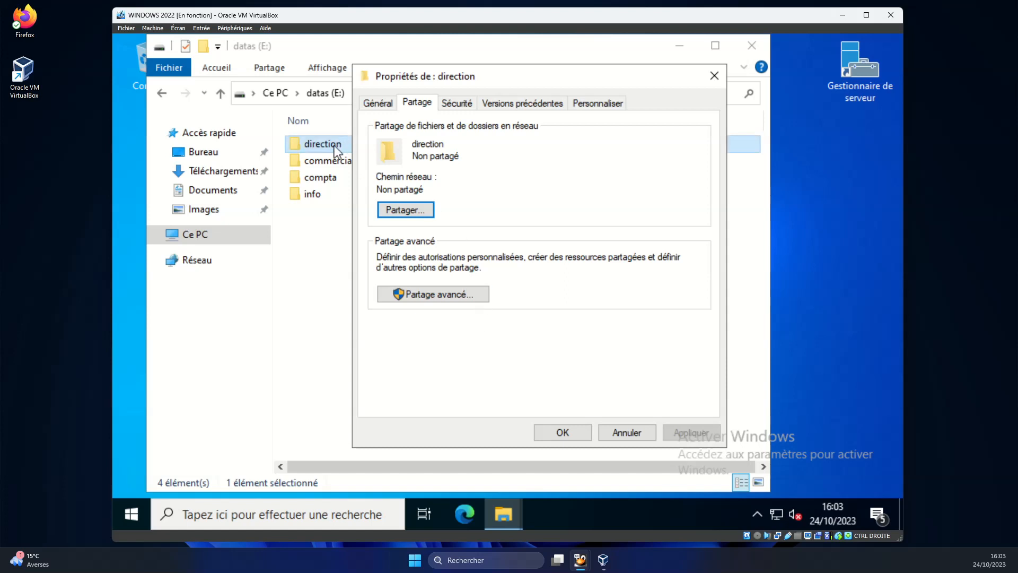
# Share the direction folder as the hidden share direction$ and open its Autorisations.
pyautogui.click(431, 295)
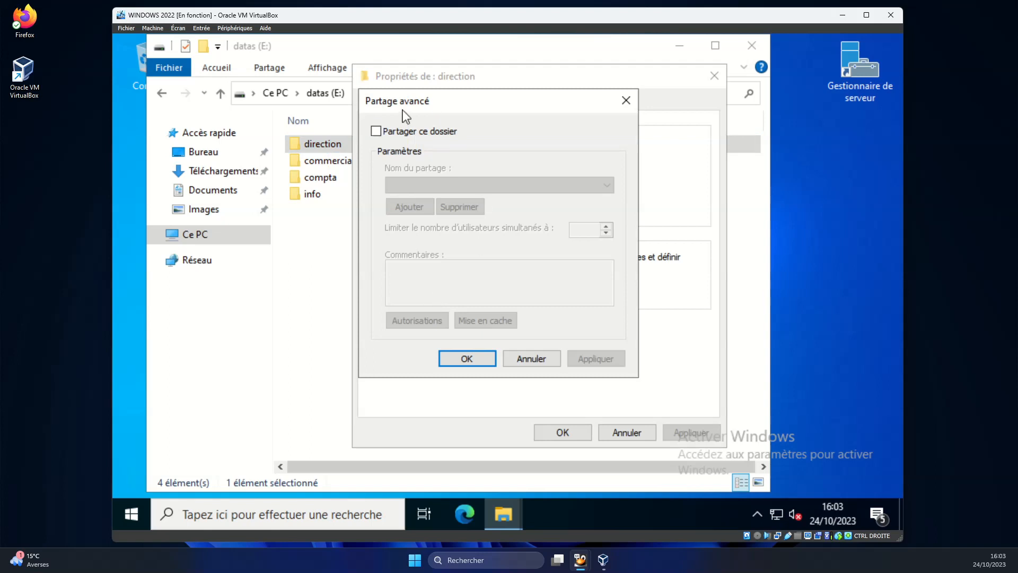
pyautogui.click(376, 131)
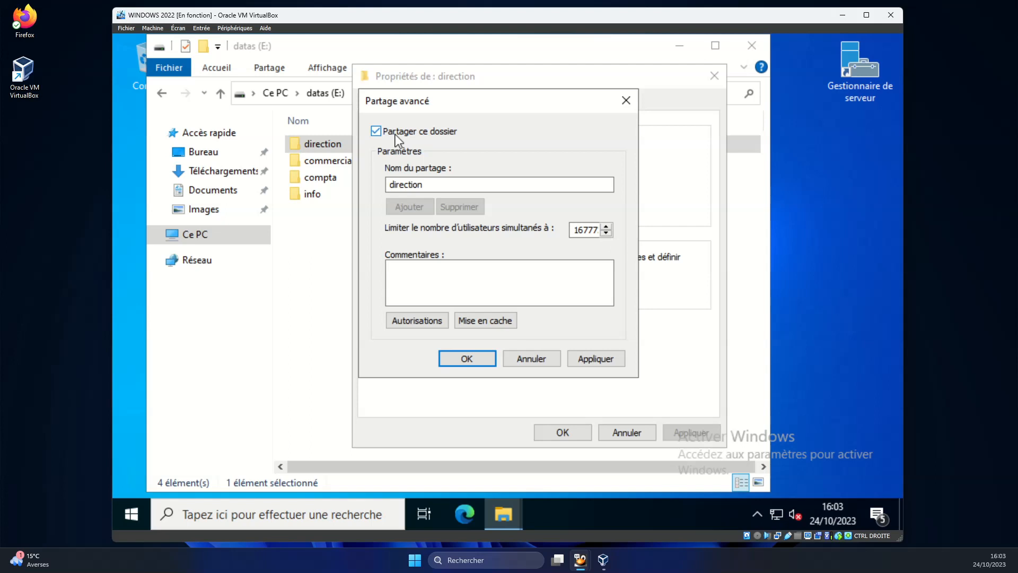
pyautogui.click(425, 187)
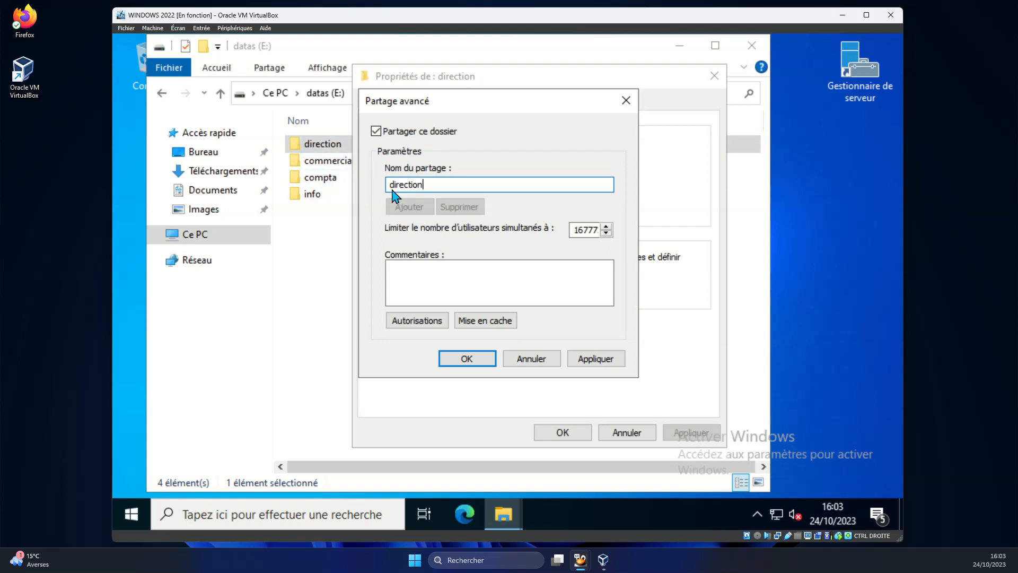
pyautogui.write('$')
pyautogui.click(420, 322)
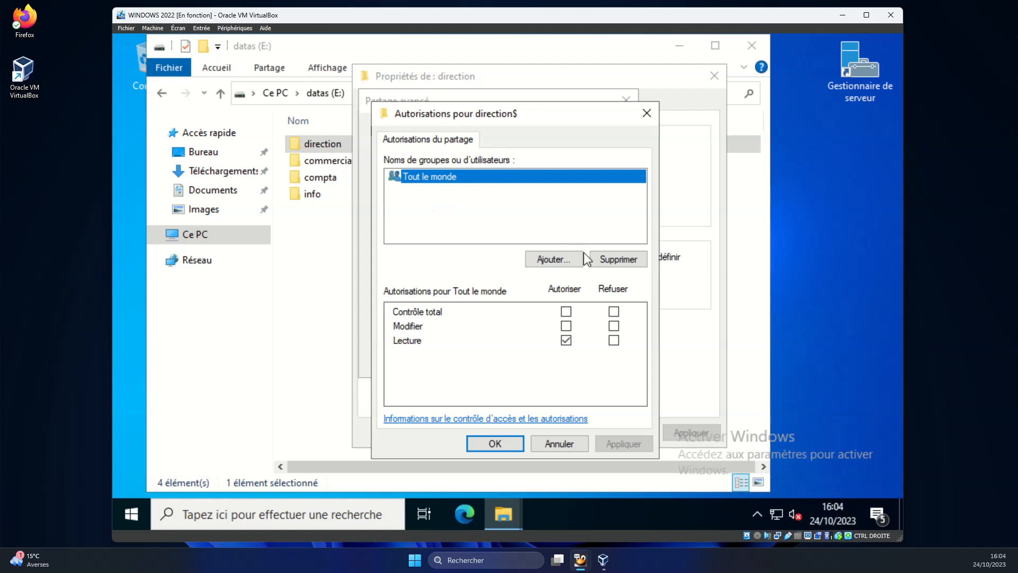
# Remove Tout le monde from the direction$ share permissions and start adding a group.
pyautogui.click(604, 260)
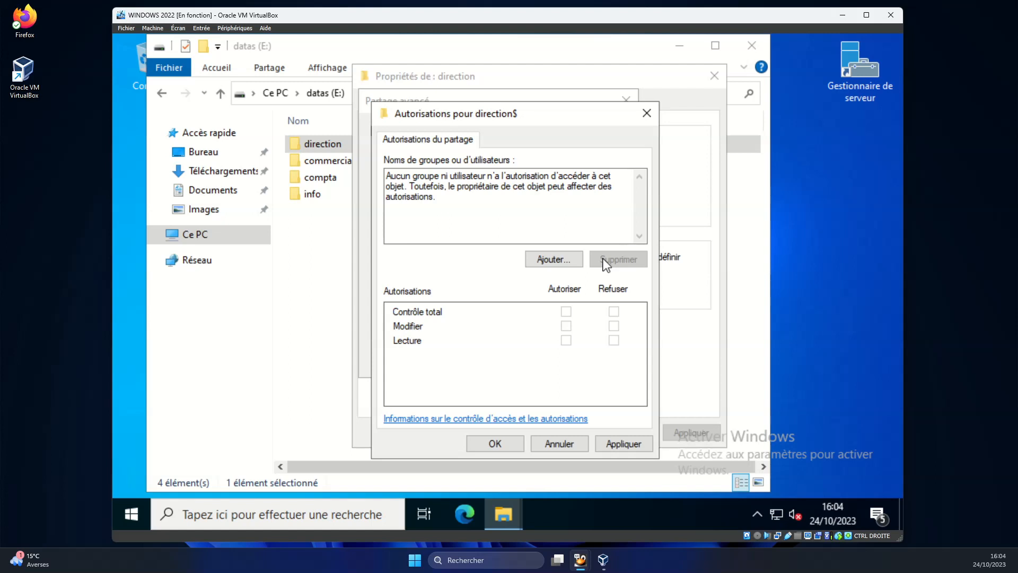
pyautogui.click(553, 260)
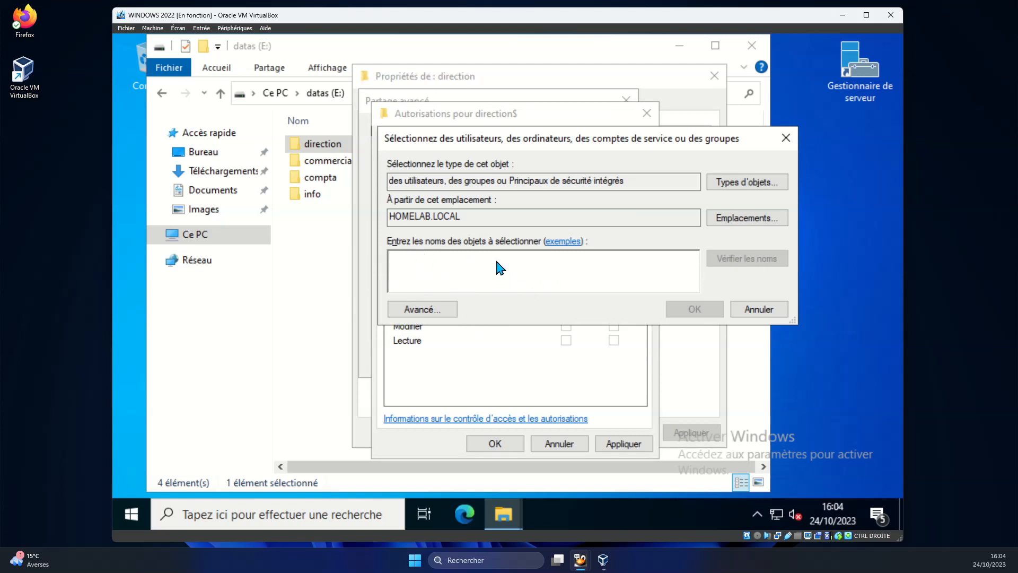
# Search the HOMELAB.LOCAL directory and select the DIRECTION group to add.
pyautogui.click(423, 308)
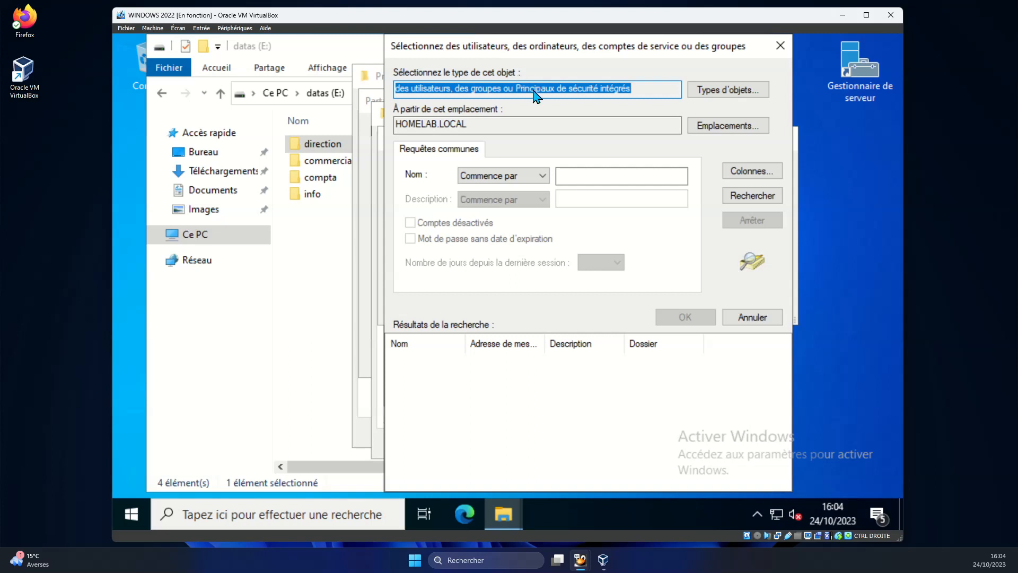
pyautogui.click(749, 200)
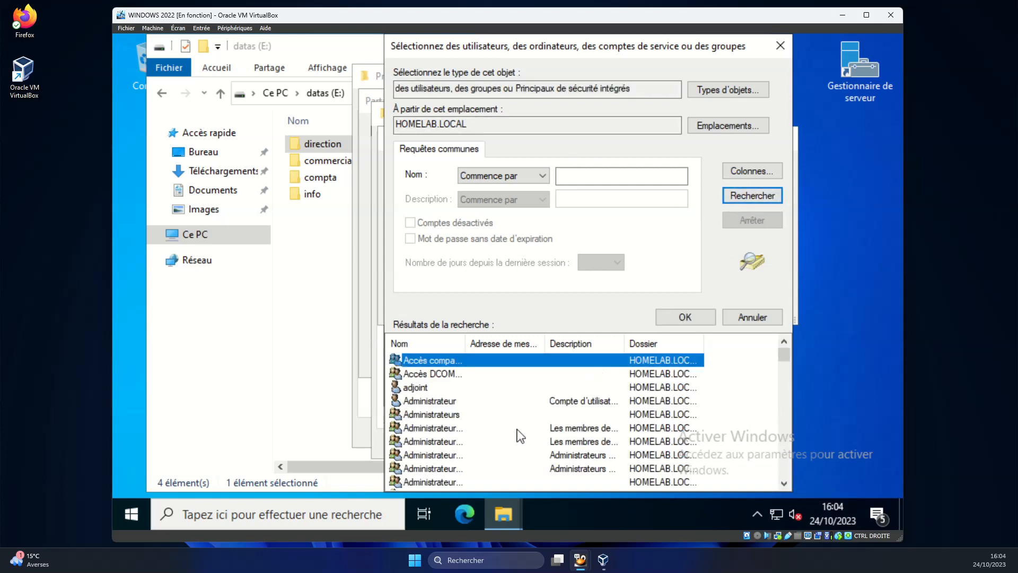
pyautogui.scroll(-6, 460, 419)
pyautogui.scroll(-2, 459, 429)
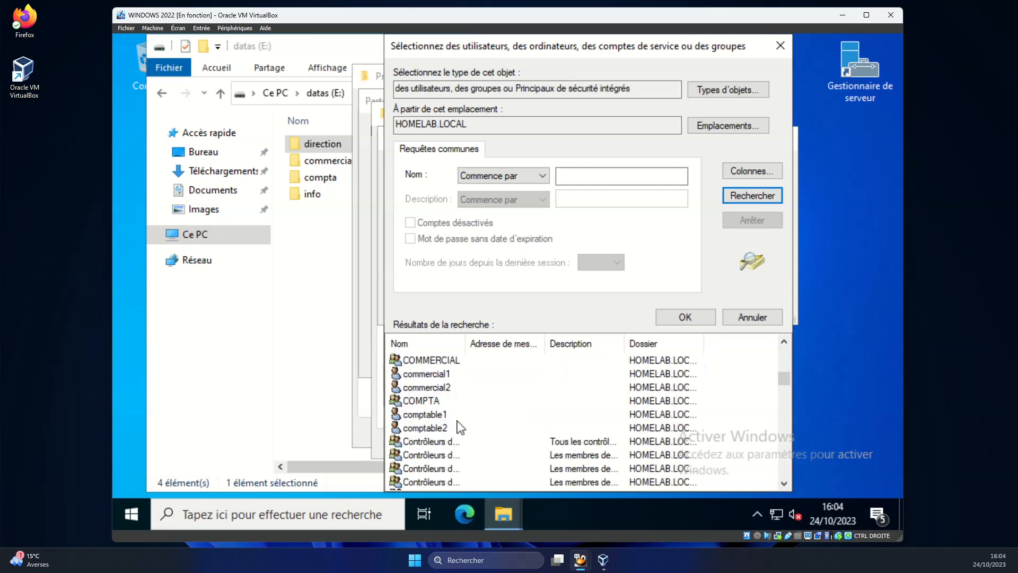
pyautogui.scroll(-1, 455, 430)
pyautogui.scroll(1, 455, 428)
pyautogui.scroll(-2, 460, 428)
pyautogui.scroll(-2, 461, 430)
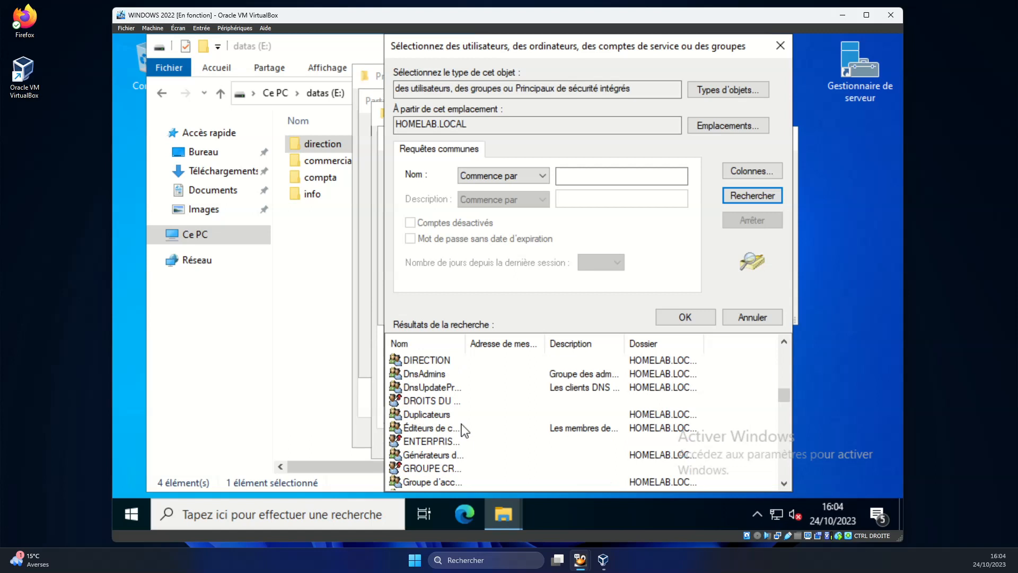
pyautogui.click(442, 361)
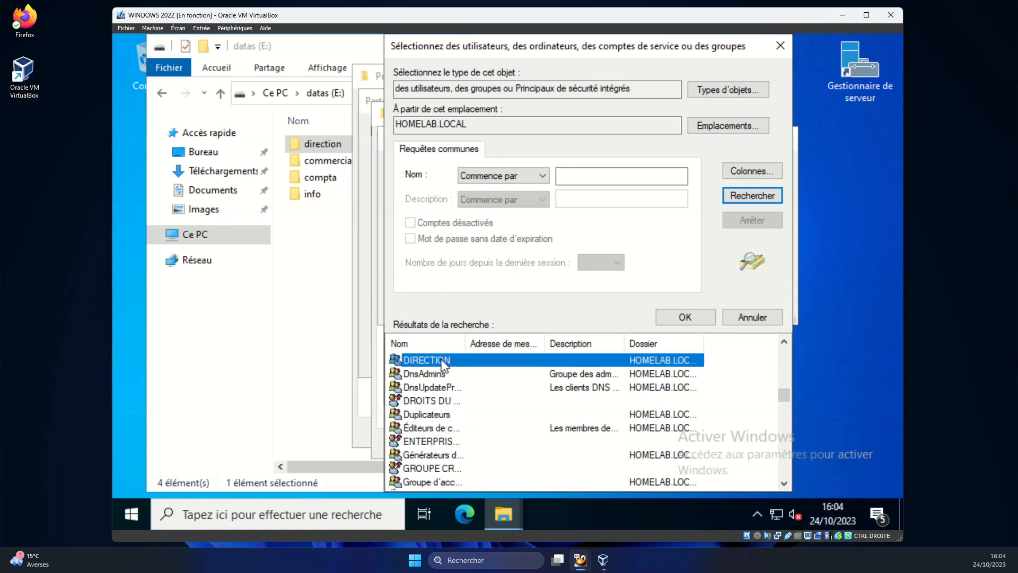
pyautogui.doubleClick(470, 366)
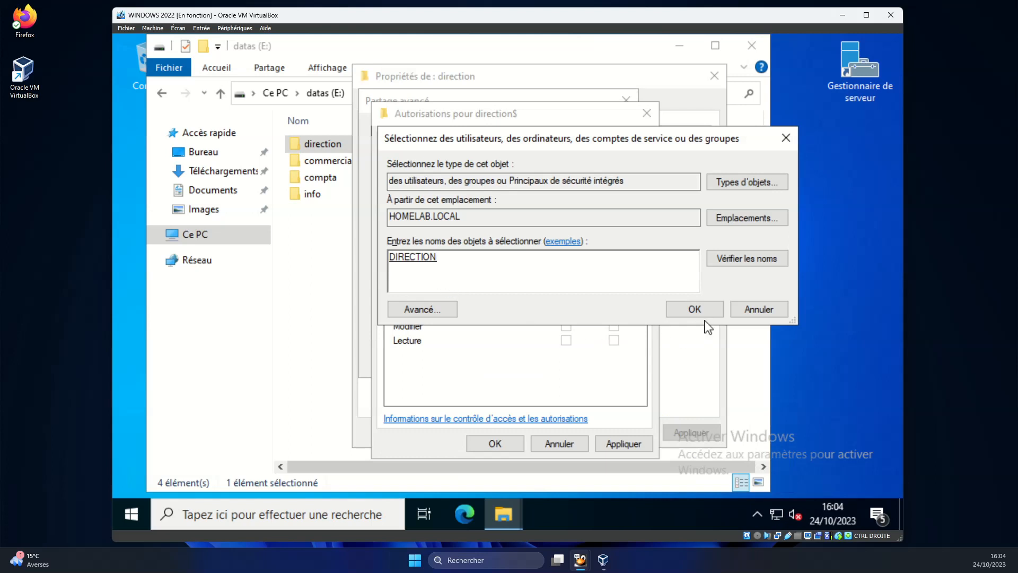
# Allow DIRECTION Modifier and Lecture on direction$ and apply, publishing \\WIN2022\direction$.
pyautogui.click(695, 309)
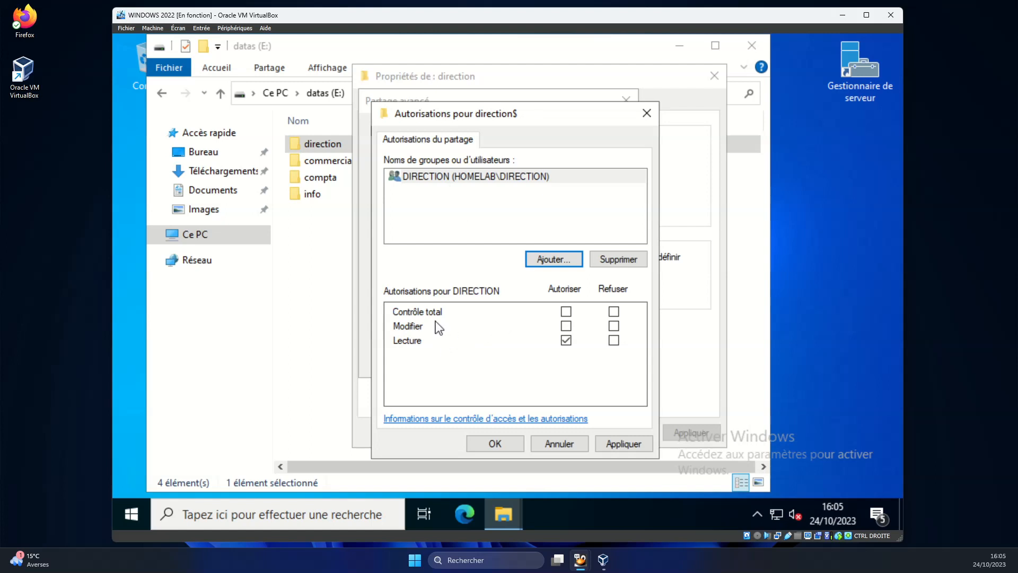
pyautogui.click(566, 325)
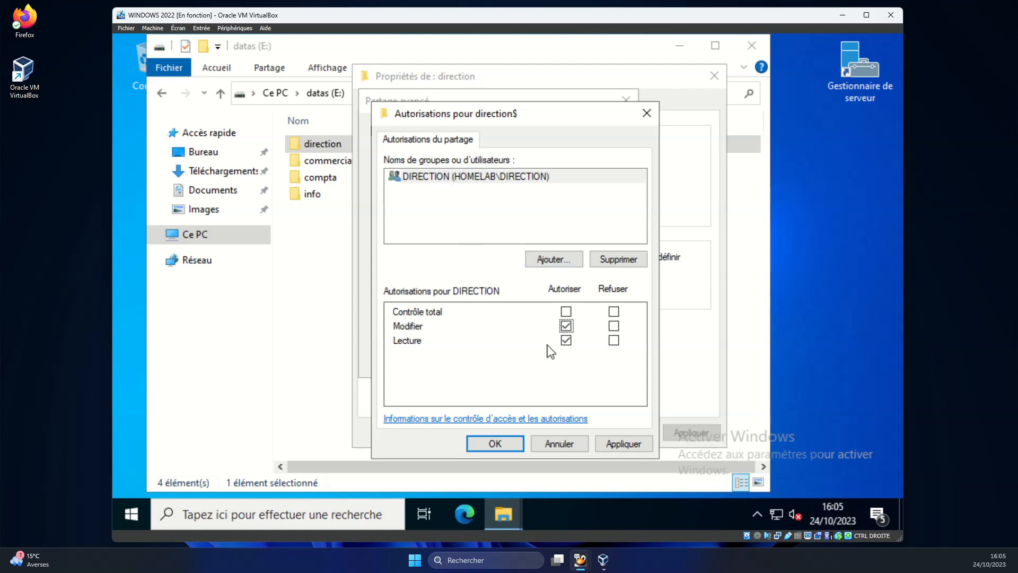
pyautogui.click(628, 449)
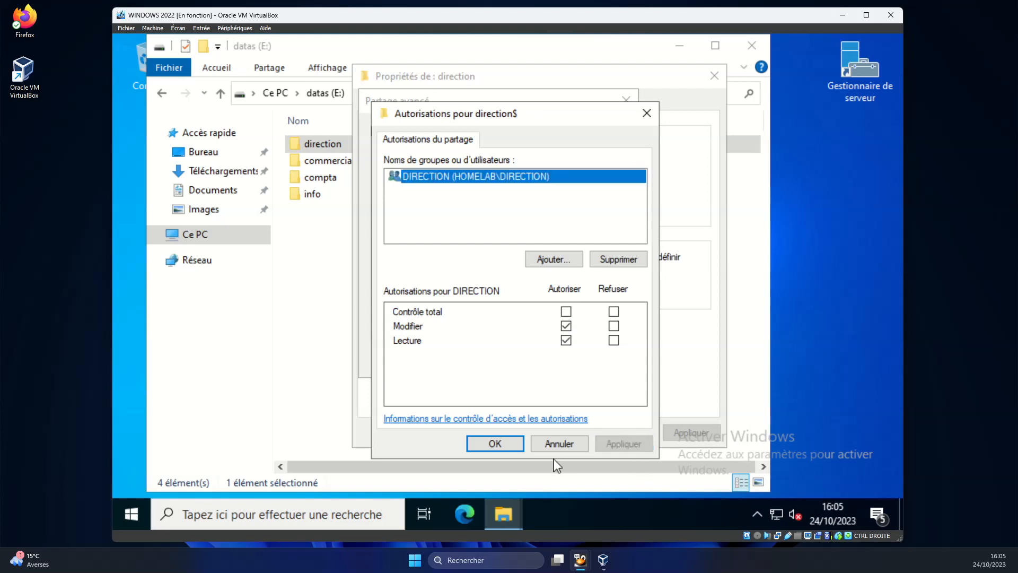
pyautogui.click(498, 449)
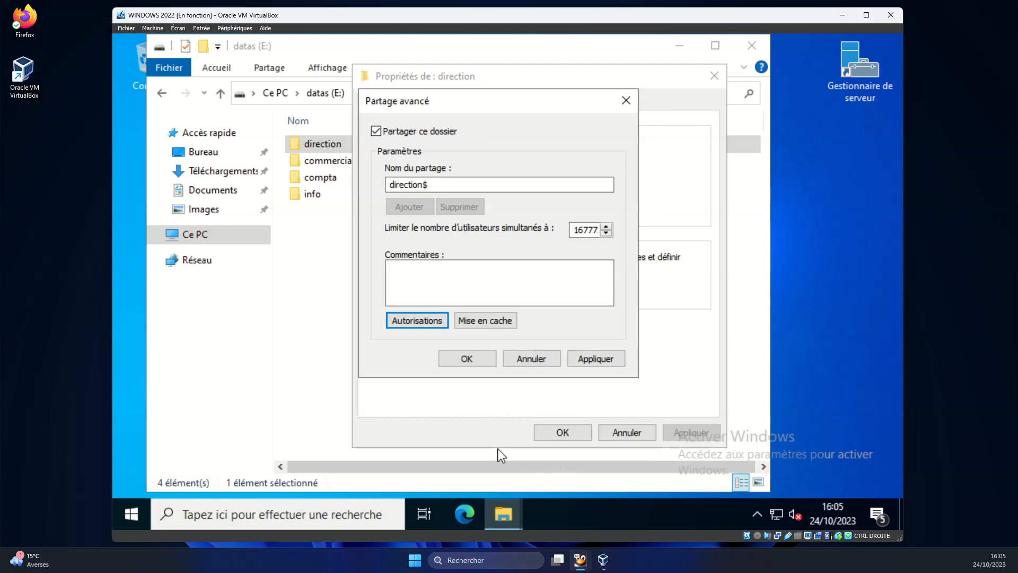
pyautogui.click(586, 358)
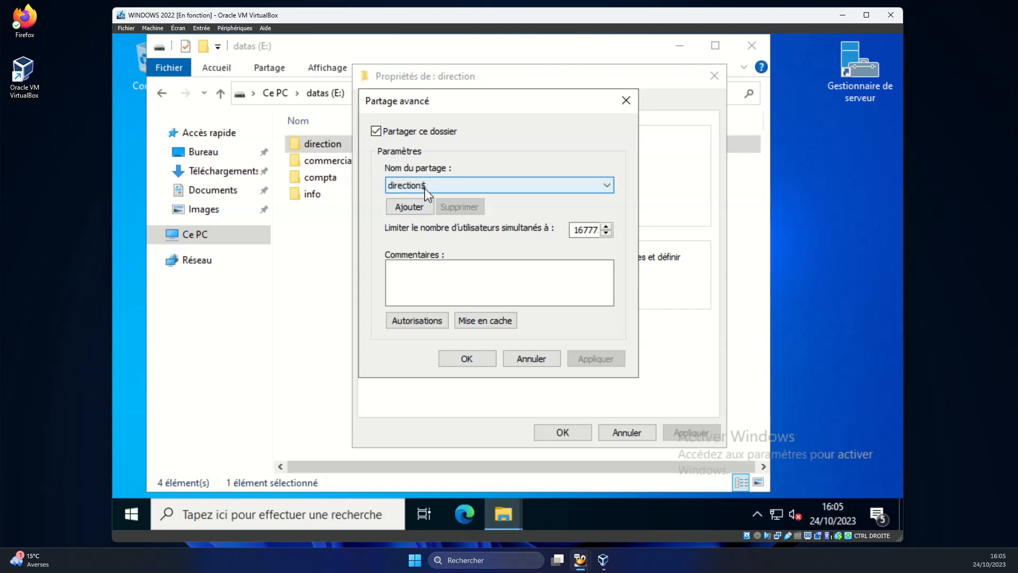
pyautogui.click(468, 359)
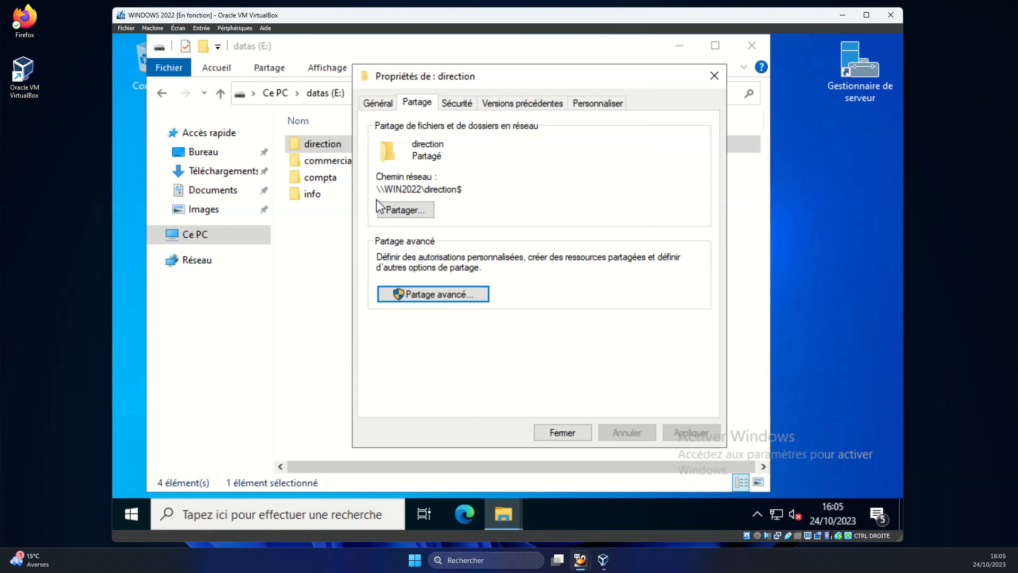
# Copy the \\WIN2022\direction$ path and open the advanced Sécurité settings for E:\direction.
pyautogui.moveTo(378, 193); pyautogui.dragTo(462, 195)
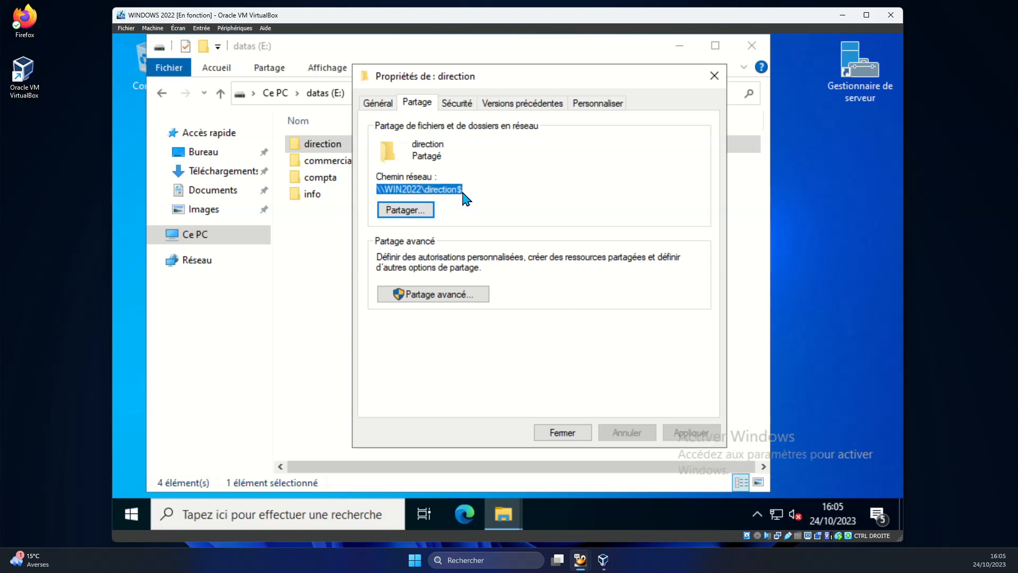
pyautogui.rightClick(451, 188)
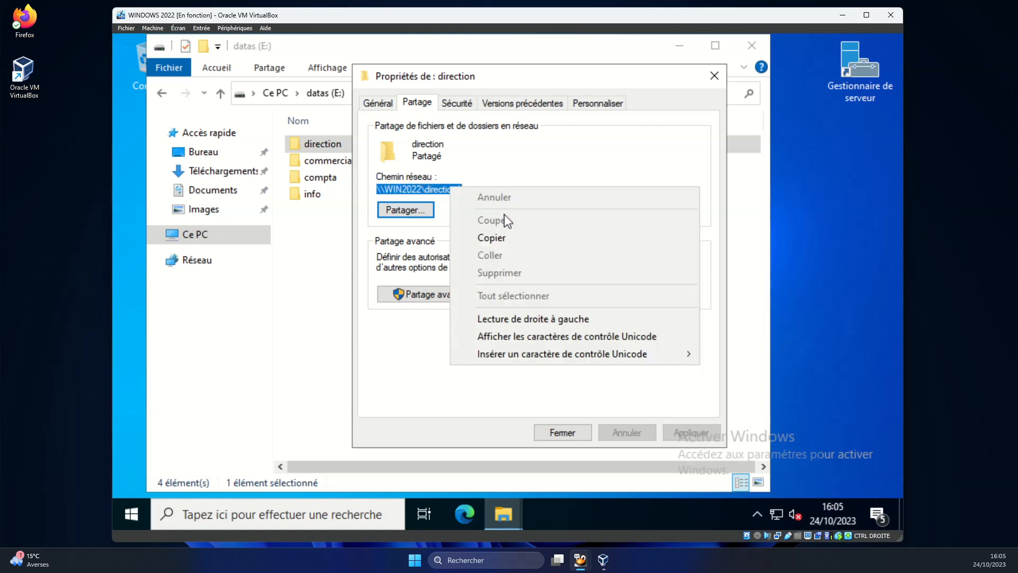
pyautogui.click(508, 249)
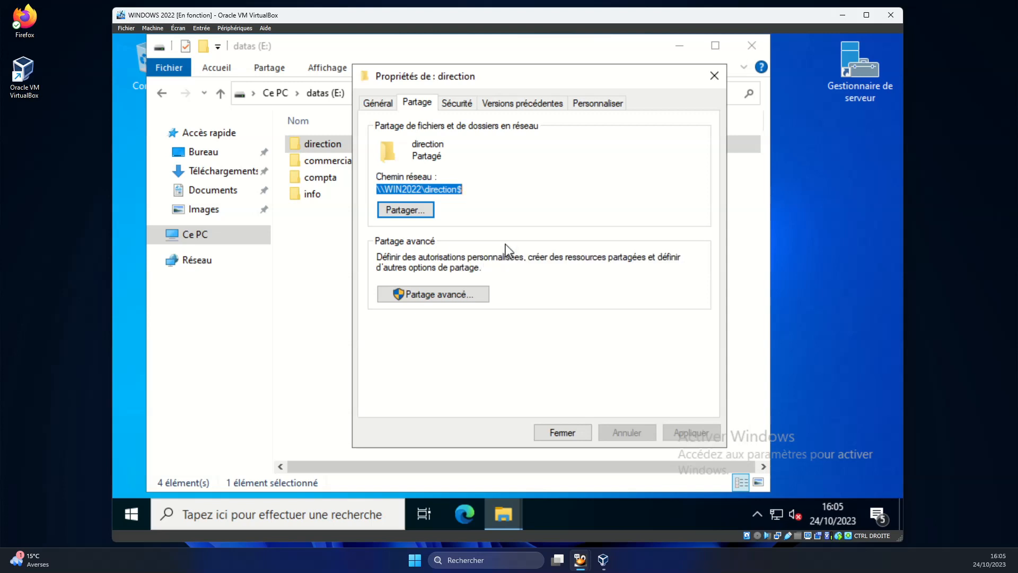
pyautogui.click(499, 205)
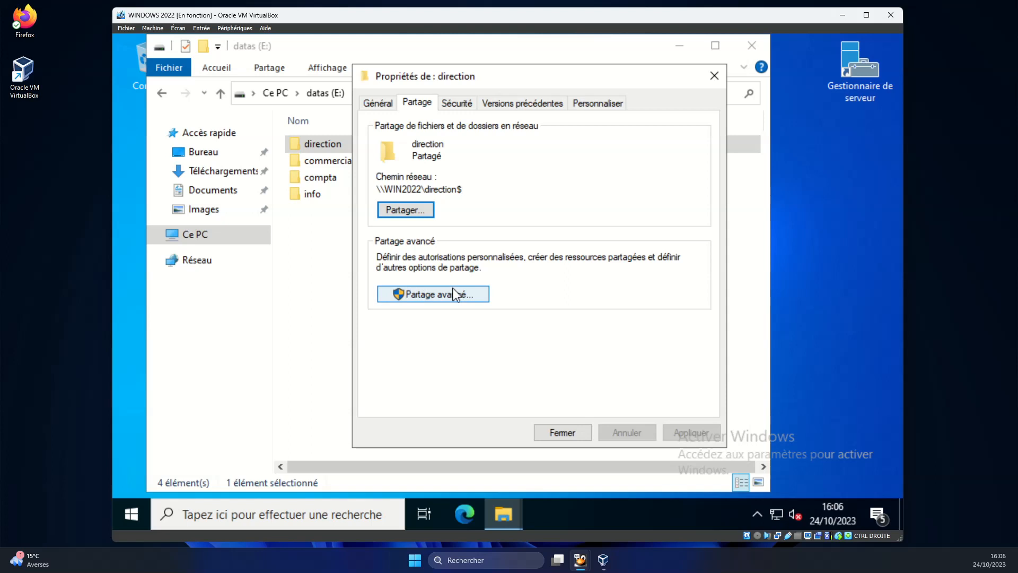
pyautogui.click(460, 108)
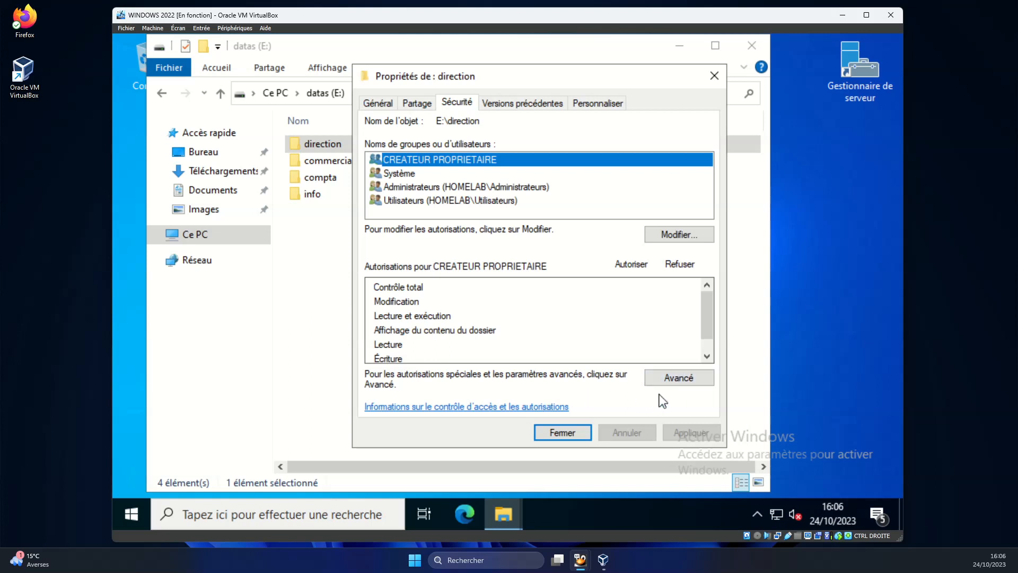
pyautogui.click(674, 389)
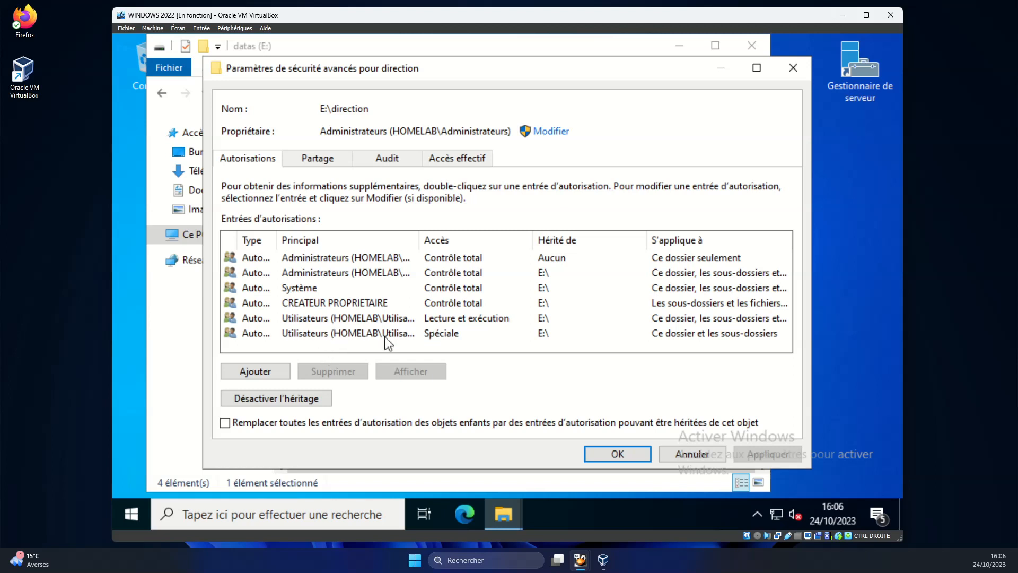
# Disable inheritance on E:\direction, converting entries to explicit, and delete both Utilisateurs entries.
pyautogui.click(292, 400)
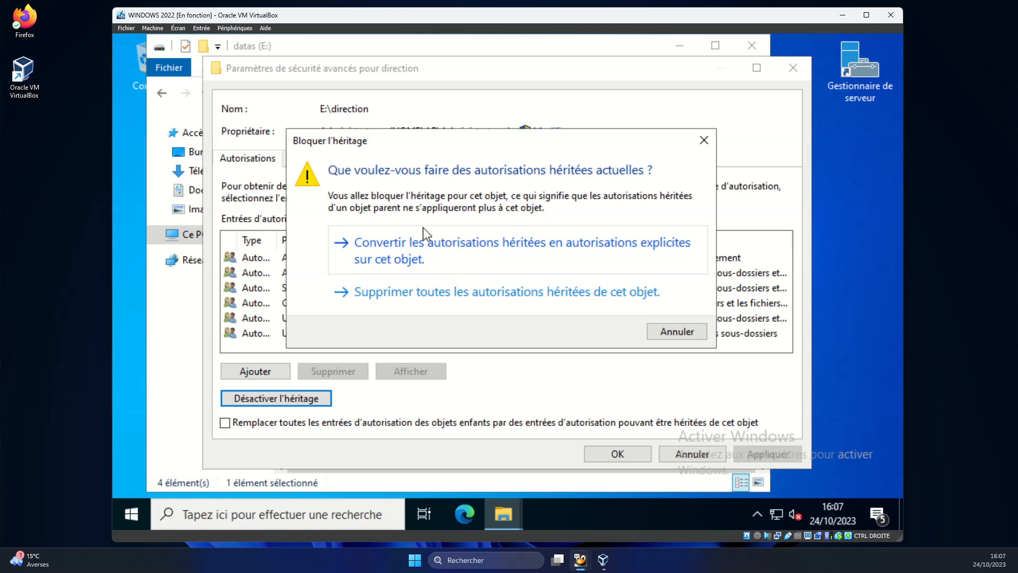
pyautogui.click(529, 259)
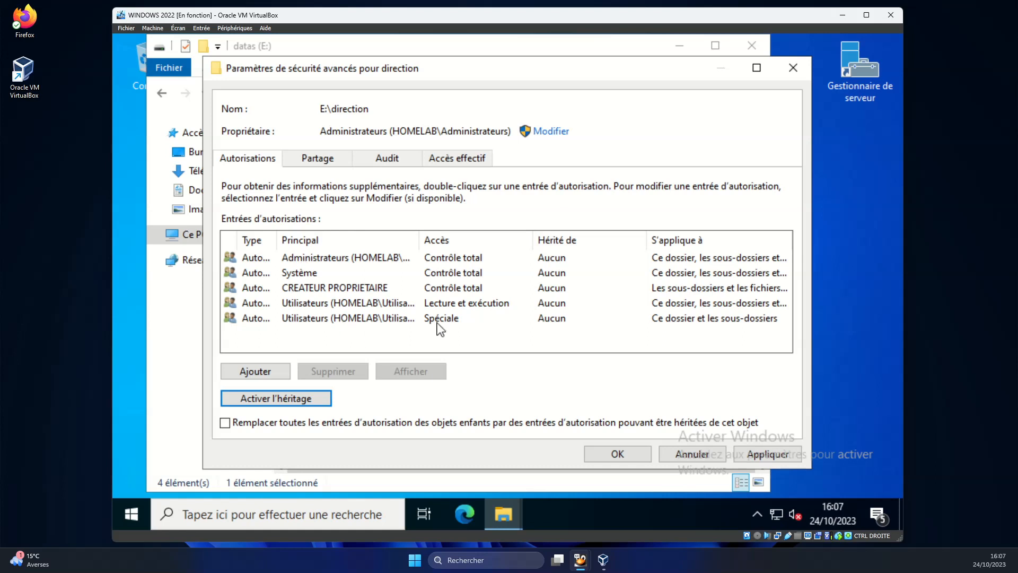
pyautogui.click(373, 305)
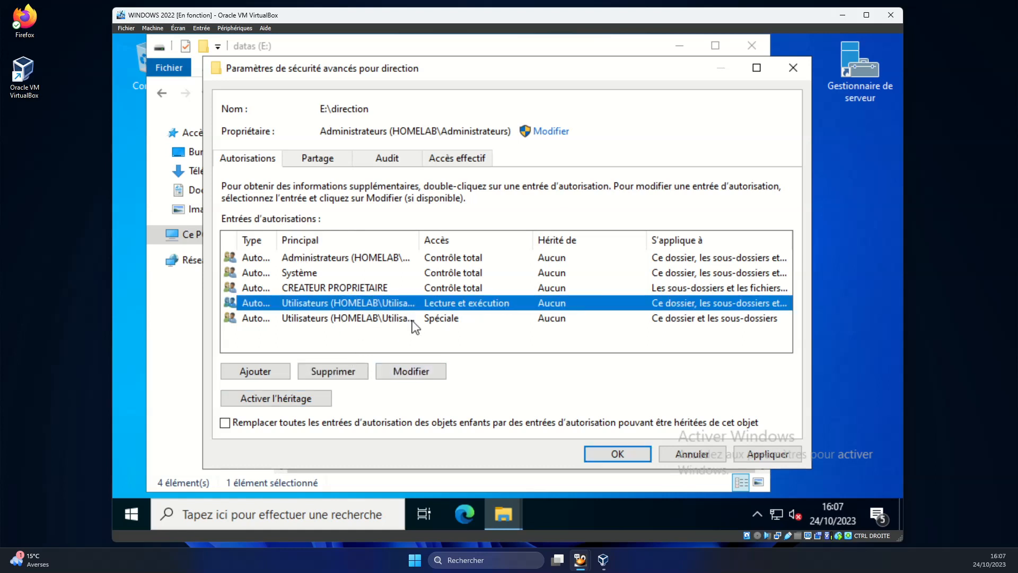
pyautogui.click(351, 369)
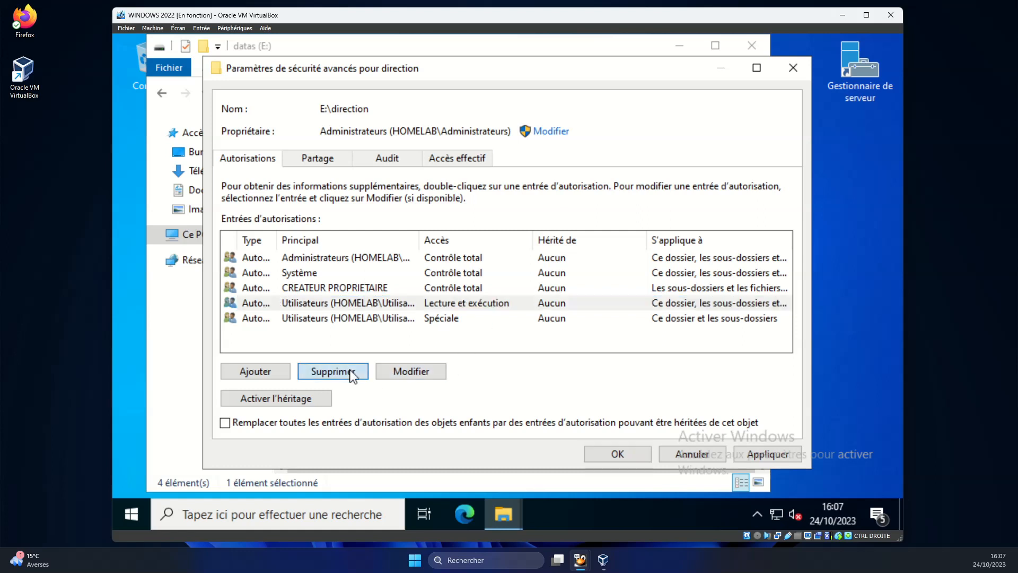
pyautogui.click(342, 305)
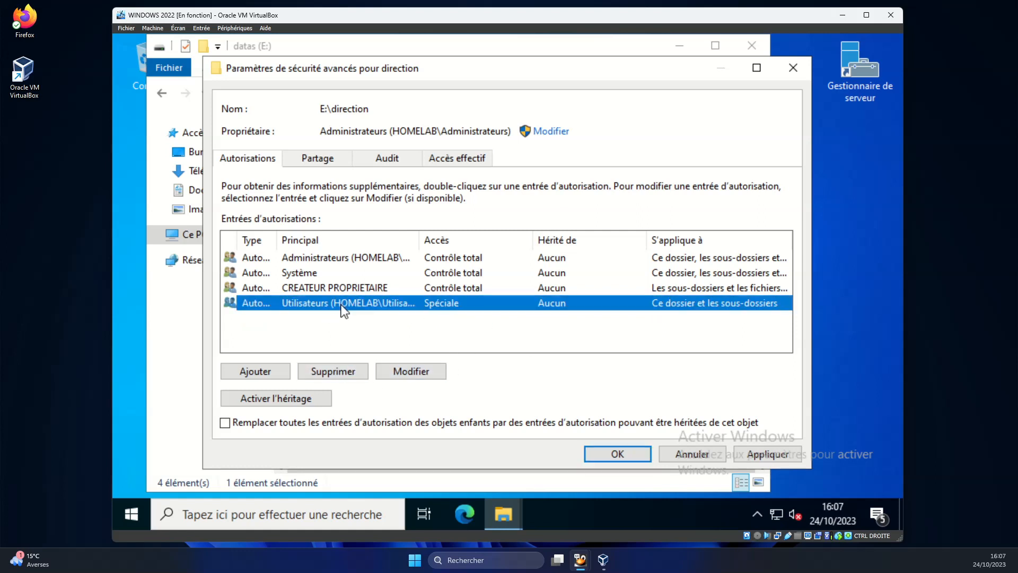
pyautogui.click(350, 373)
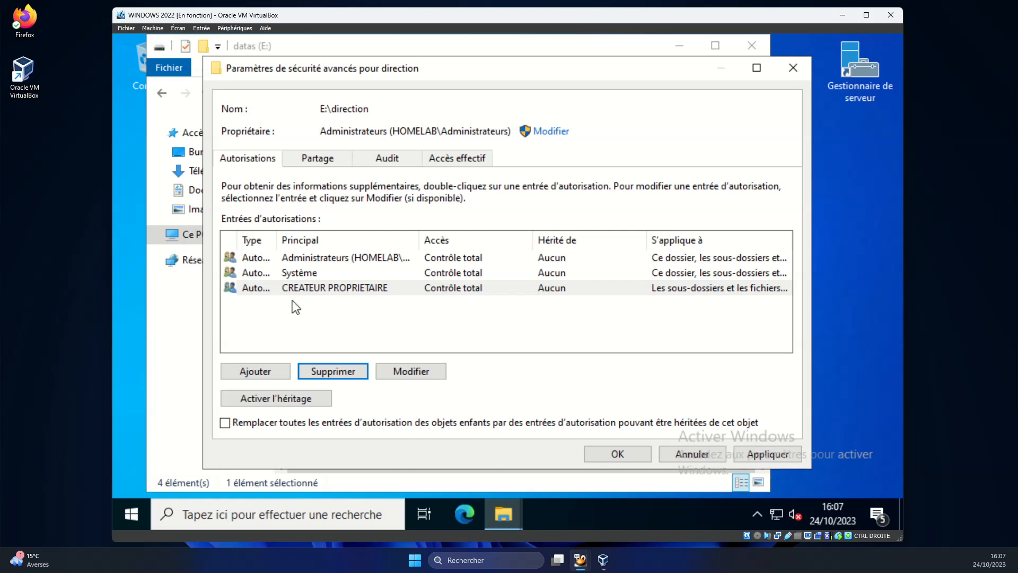
# Add a permission entry giving the DIRECTION group Modification rights on E:\direction.
pyautogui.click(275, 372)
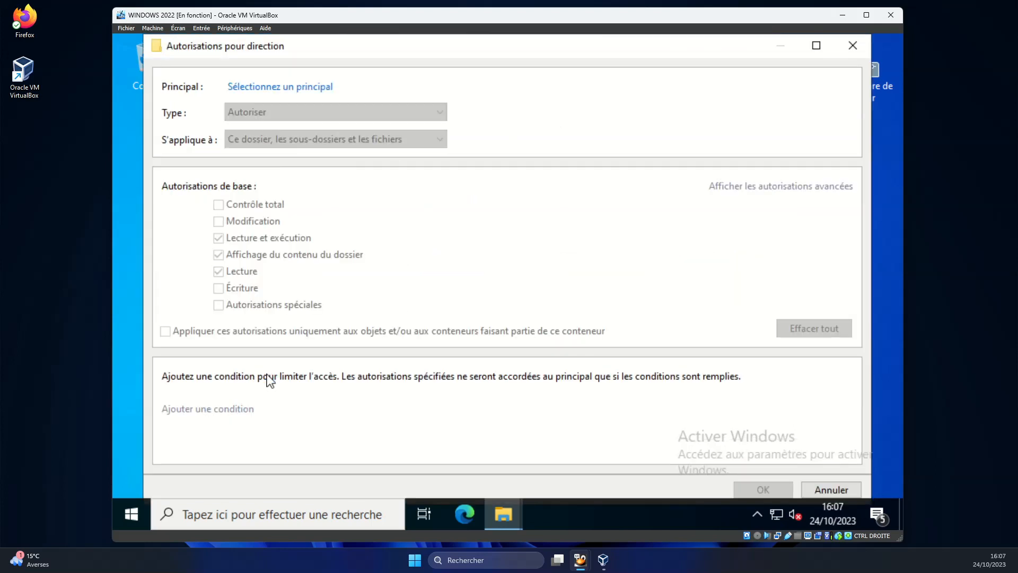
pyautogui.click(282, 87)
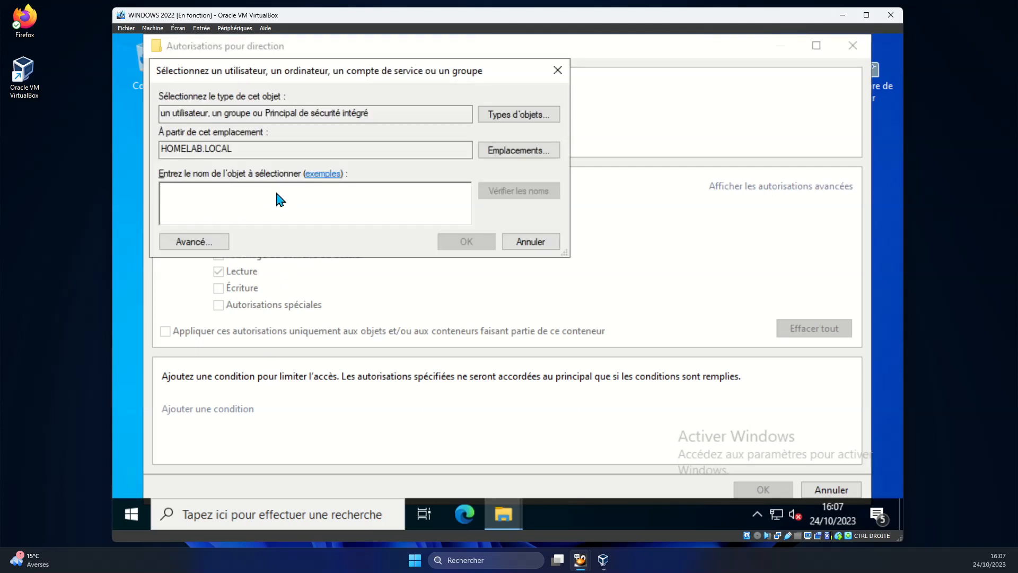
pyautogui.click(194, 241)
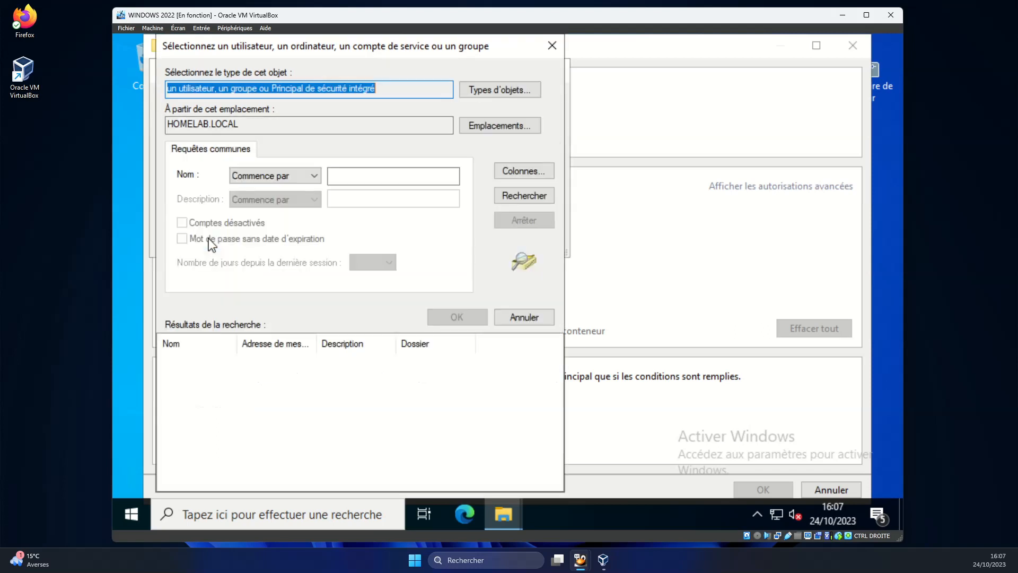
pyautogui.click(501, 199)
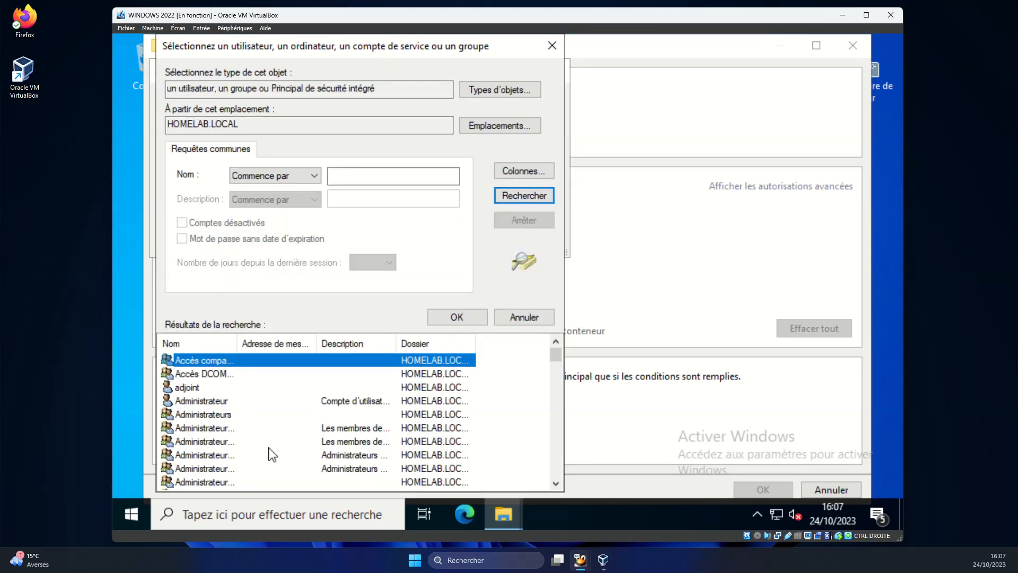
pyautogui.scroll(-5, 268, 453)
pyautogui.scroll(-3, 251, 413)
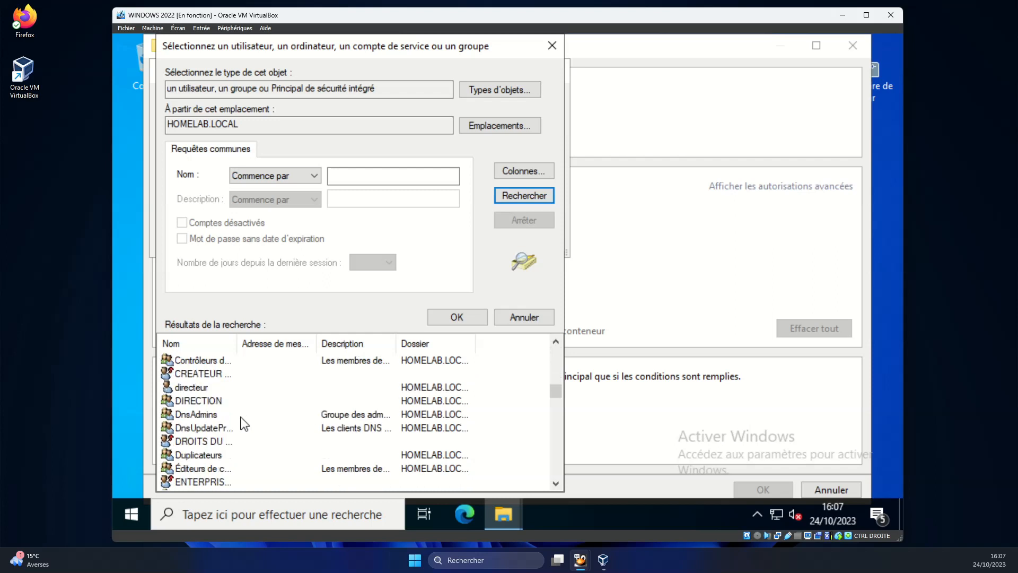
pyautogui.click(213, 403)
pyautogui.click(457, 317)
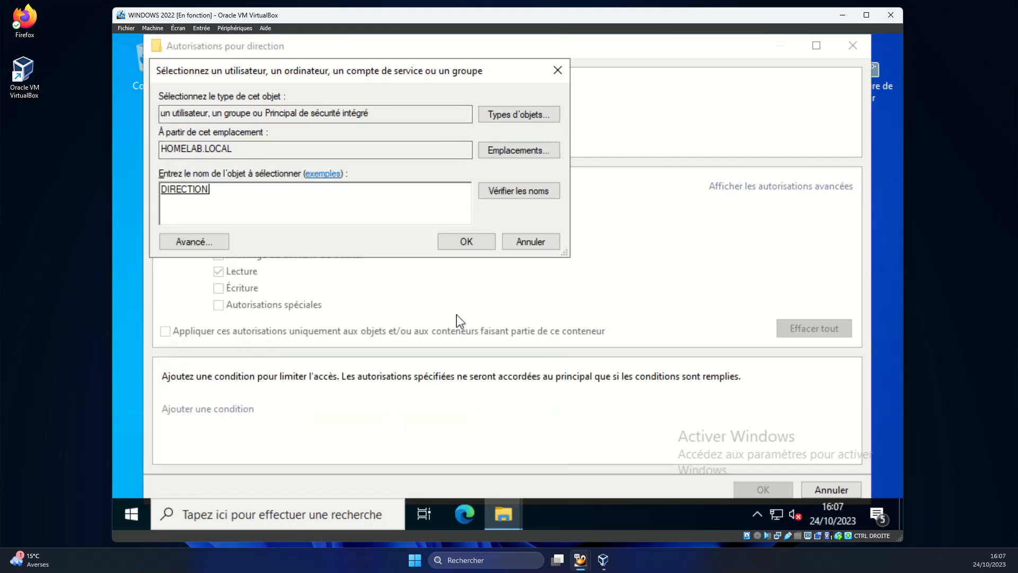
pyautogui.click(459, 242)
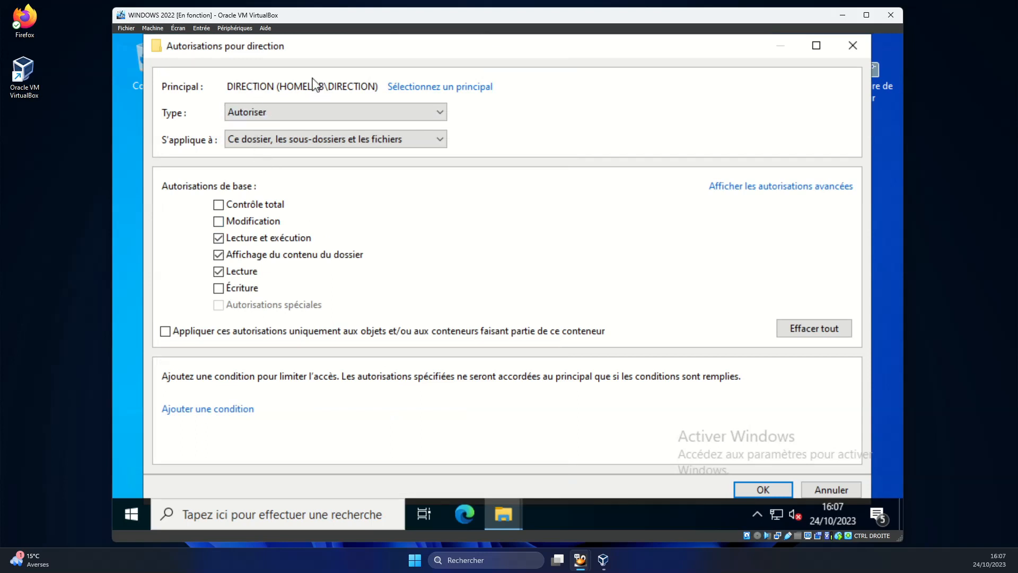
pyautogui.click(219, 221)
pyautogui.click(763, 489)
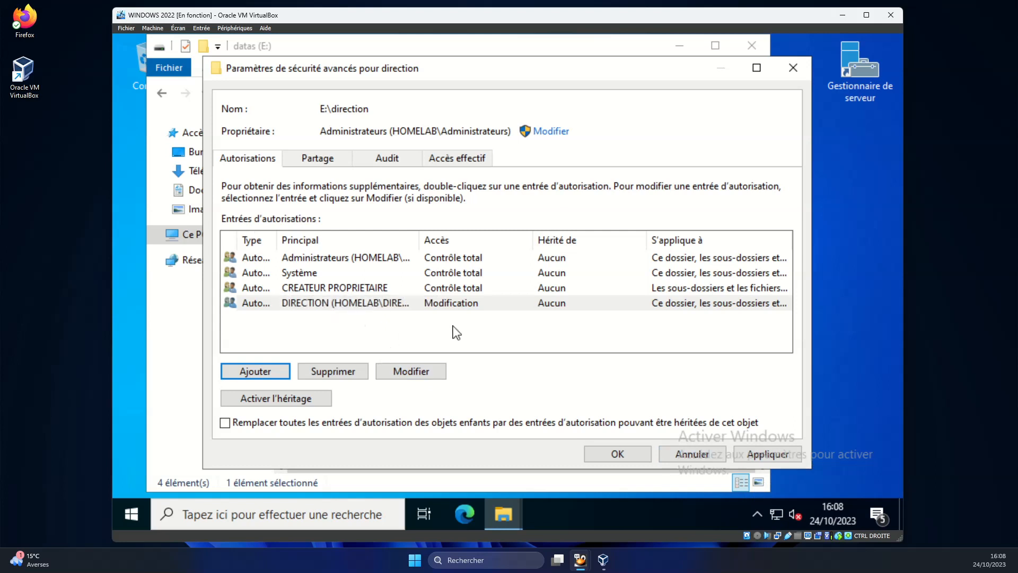
# Apply the DIRECTION Modify permission, review each group's rights, and close the folder windows.
pyautogui.click(756, 454)
pyautogui.click(616, 453)
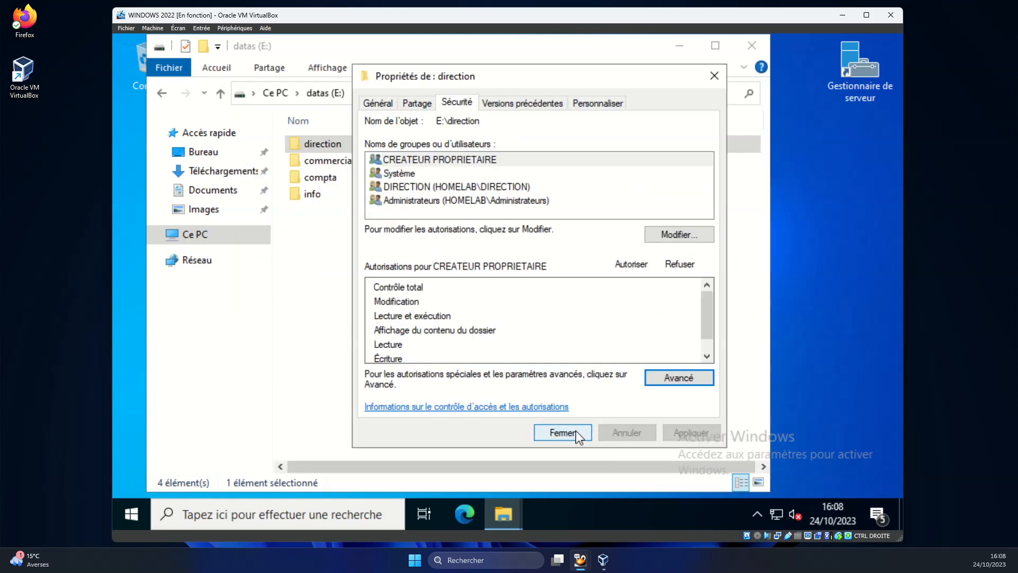
pyautogui.click(430, 165)
pyautogui.click(429, 175)
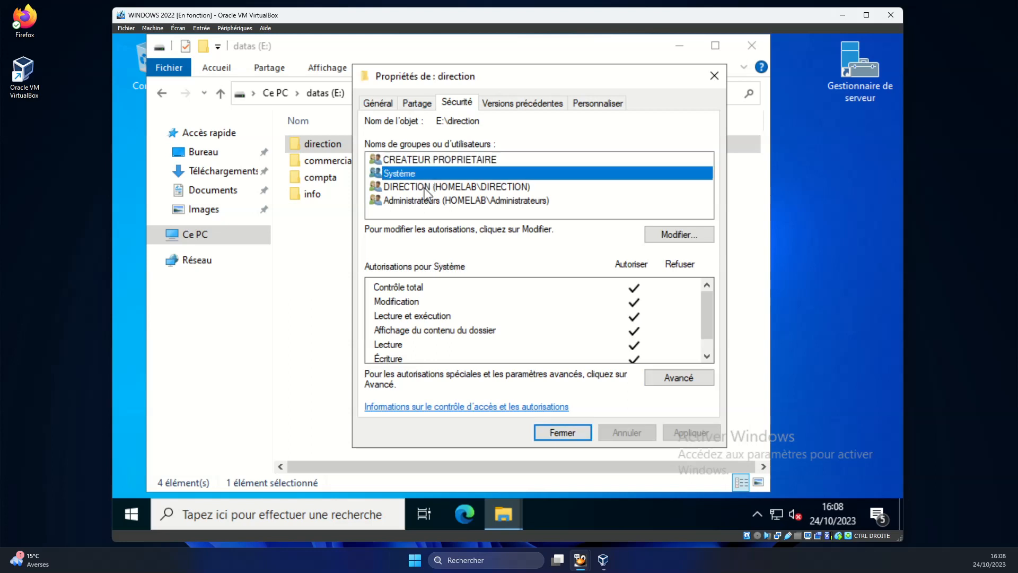
pyautogui.click(428, 202)
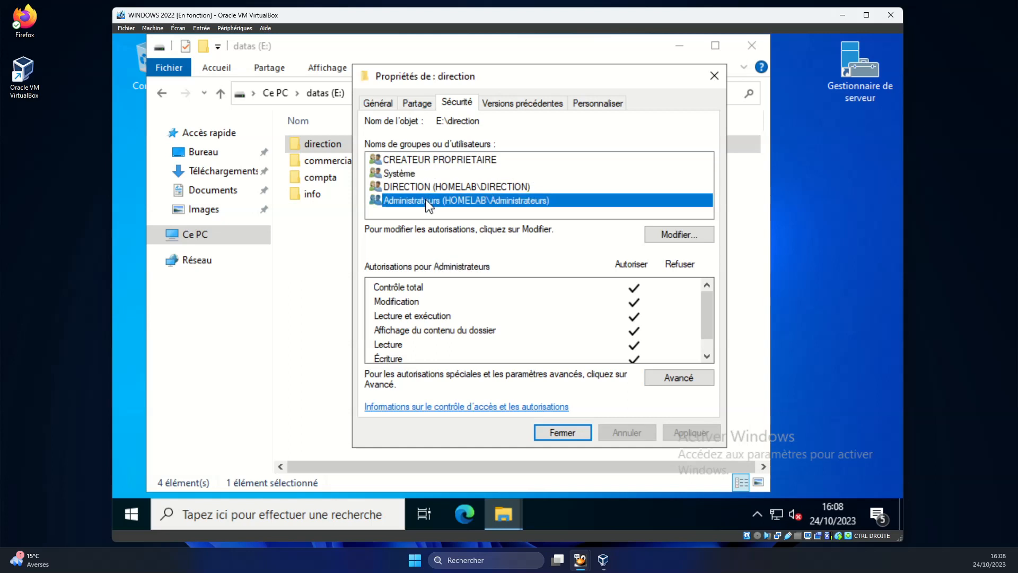
pyautogui.click(445, 187)
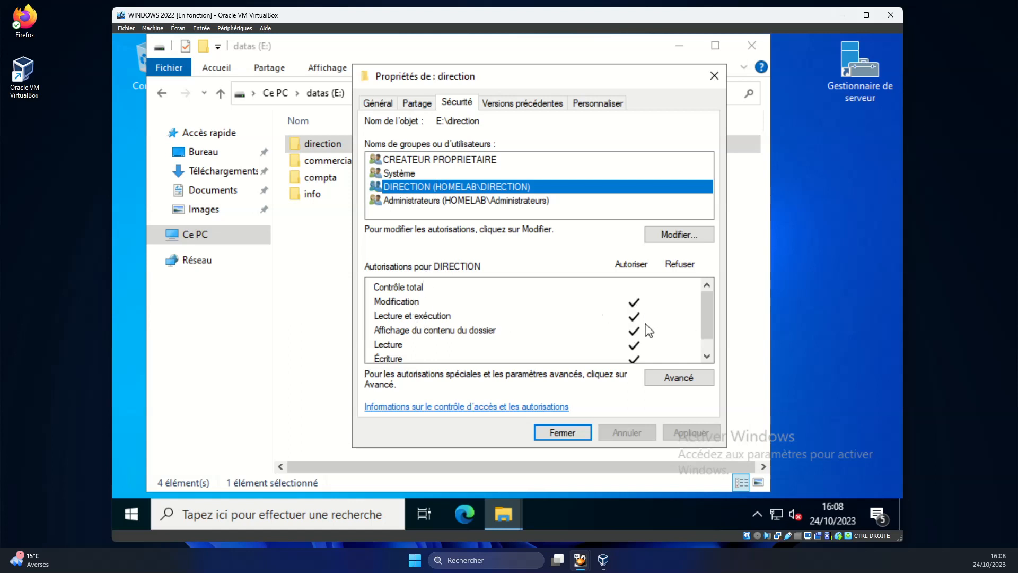
pyautogui.click(582, 436)
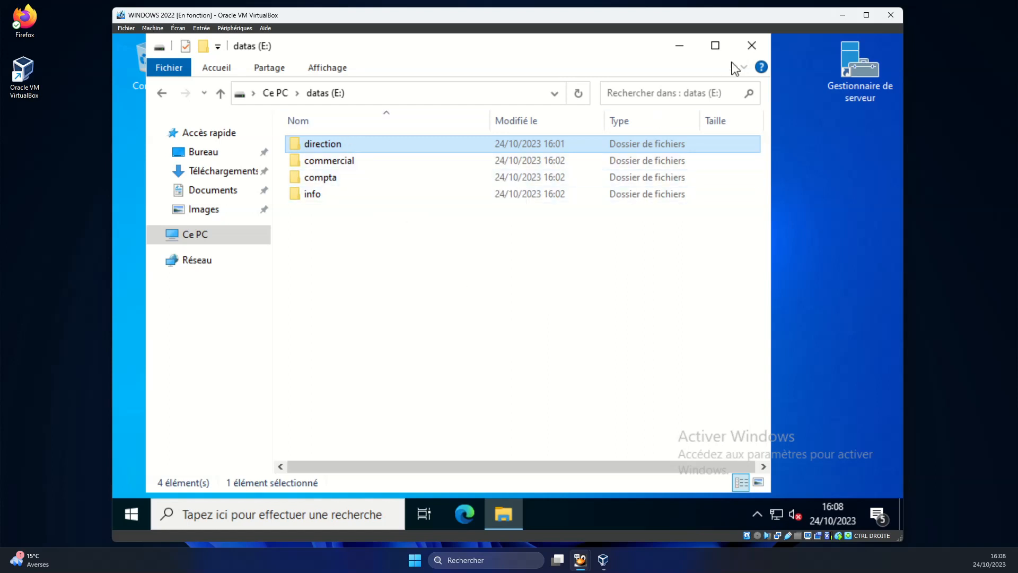
pyautogui.click(751, 46)
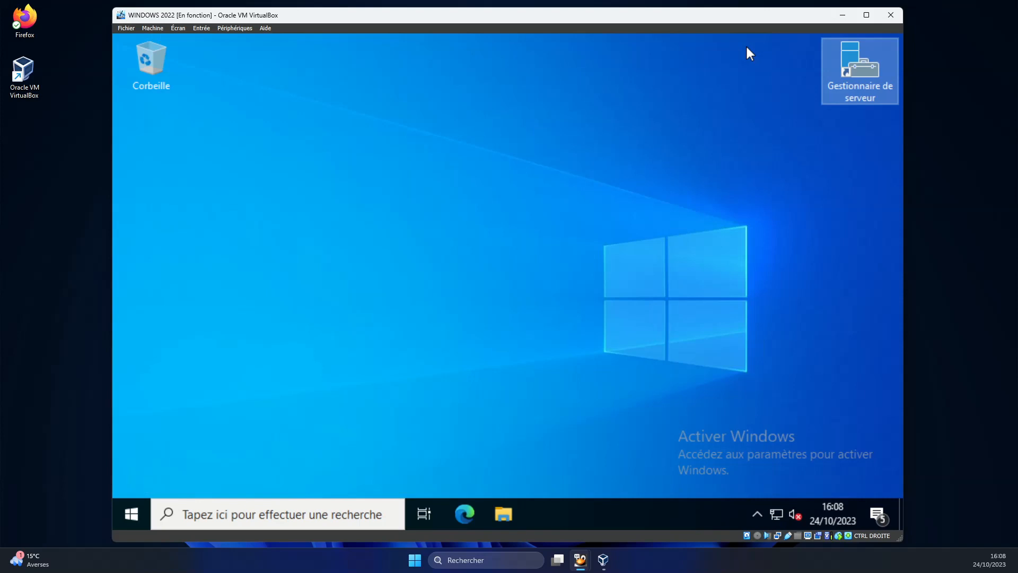
# Launch Server Manager and open Gestion des stratégies de groupe from Outils.
pyautogui.doubleClick(841, 80)
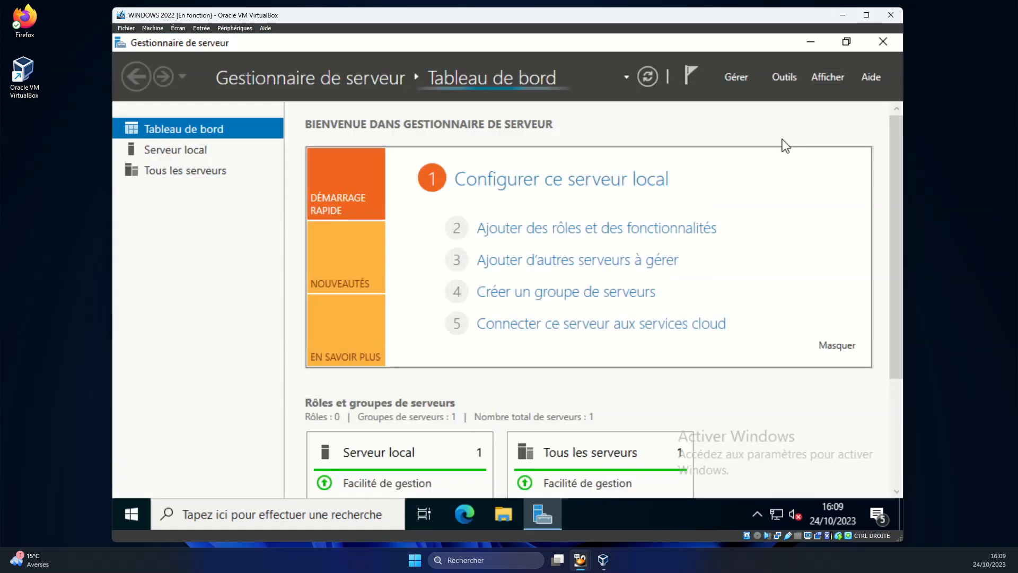
pyautogui.click(785, 78)
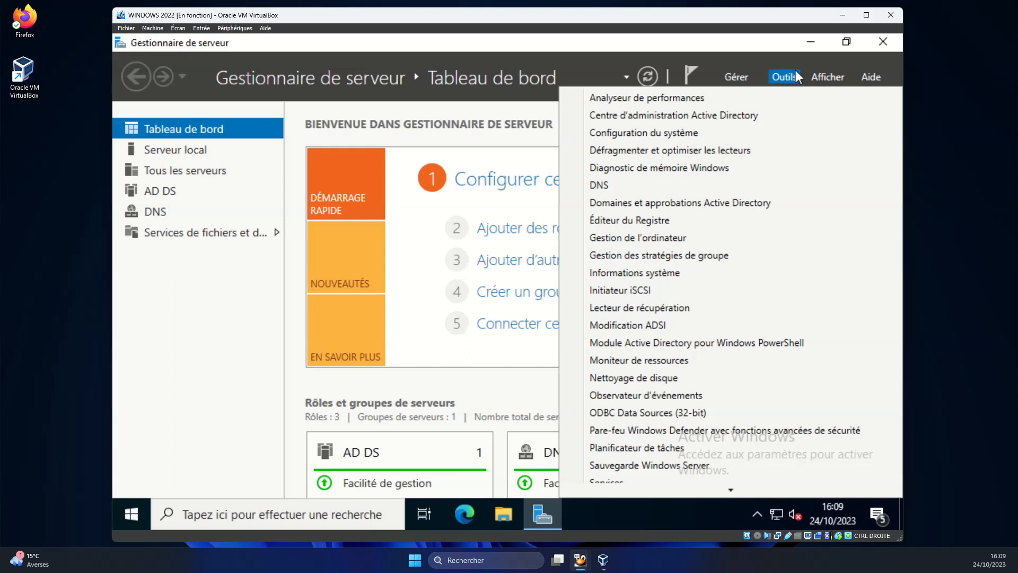
pyautogui.click(696, 260)
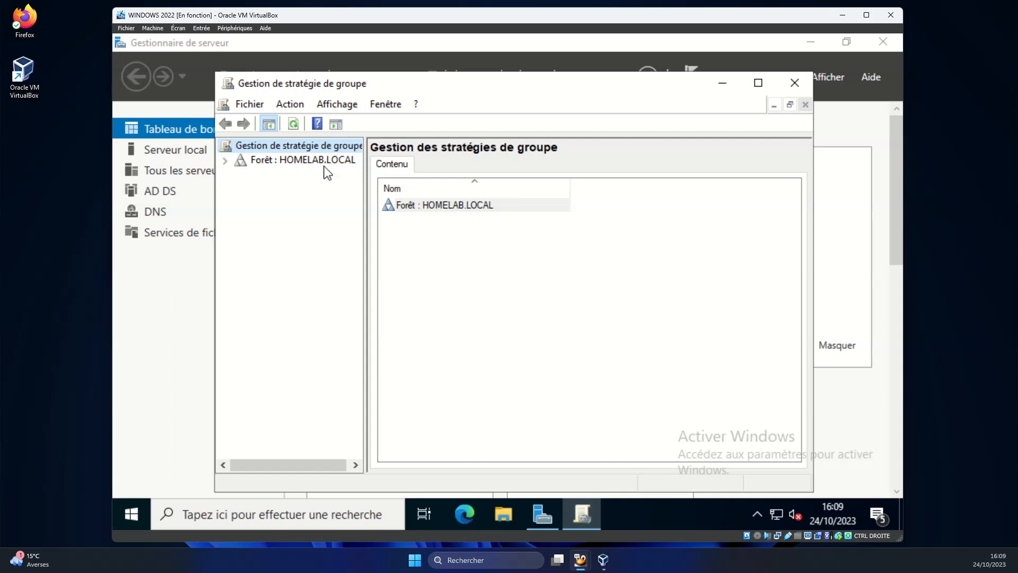
# Expand Forêt : HOMELAB.LOCAL > Domaines > HOMELAB.LOCAL and select SERVICE DIRECTION.
pyautogui.click(225, 162)
pyautogui.click(268, 177)
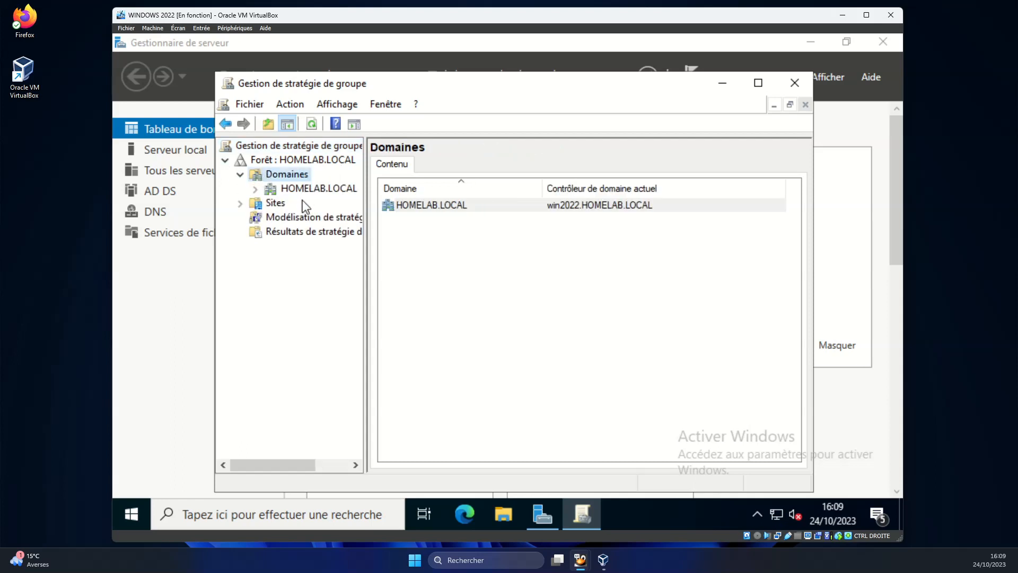
pyautogui.click(256, 190)
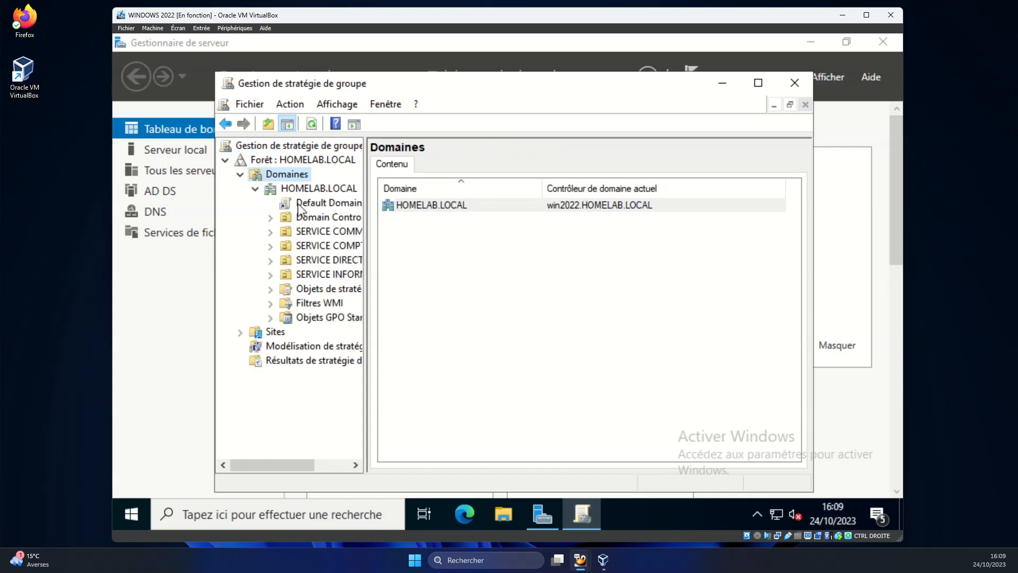
pyautogui.moveTo(365, 300); pyautogui.dragTo(441, 302)
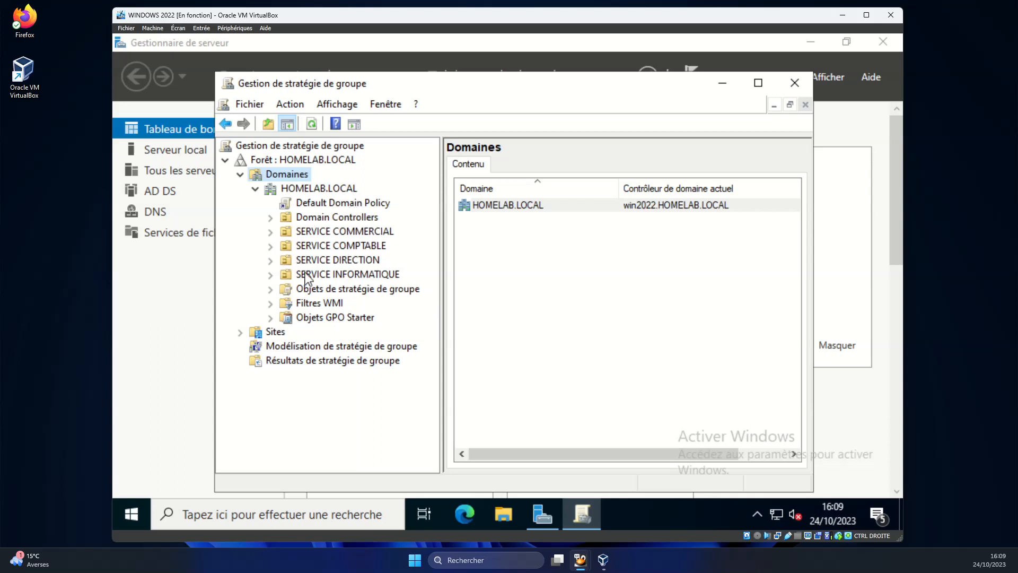
pyautogui.click(351, 261)
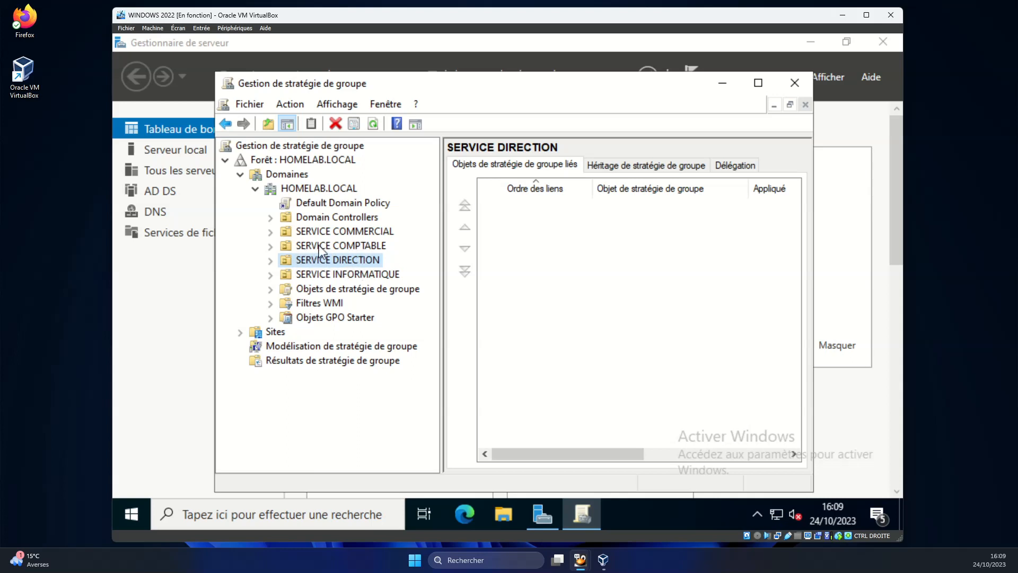
# Create a GPO named lecteur_direction linked to SERVICE DIRECTION and select its link.
pyautogui.rightClick(339, 269)
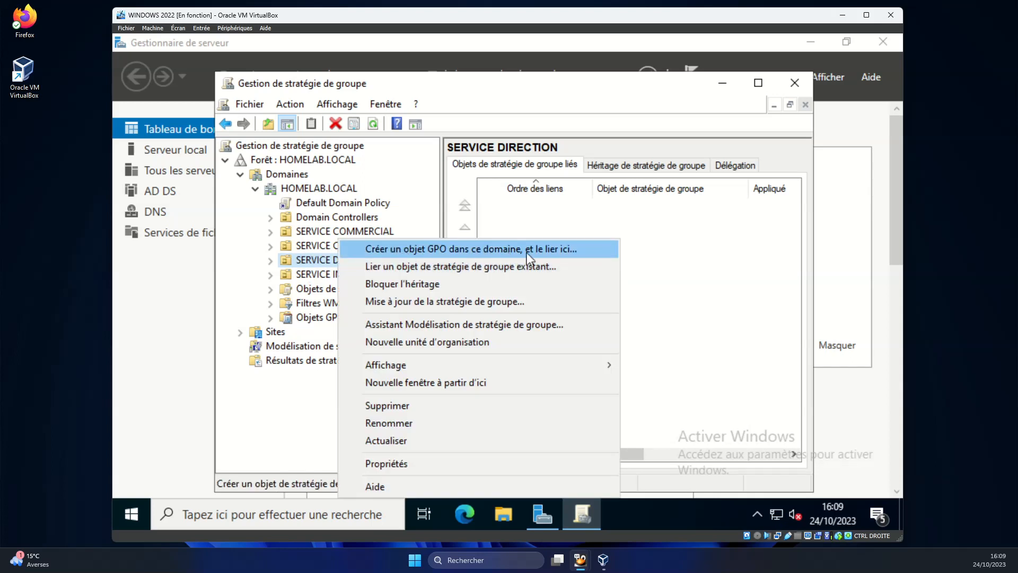
pyautogui.click(470, 253)
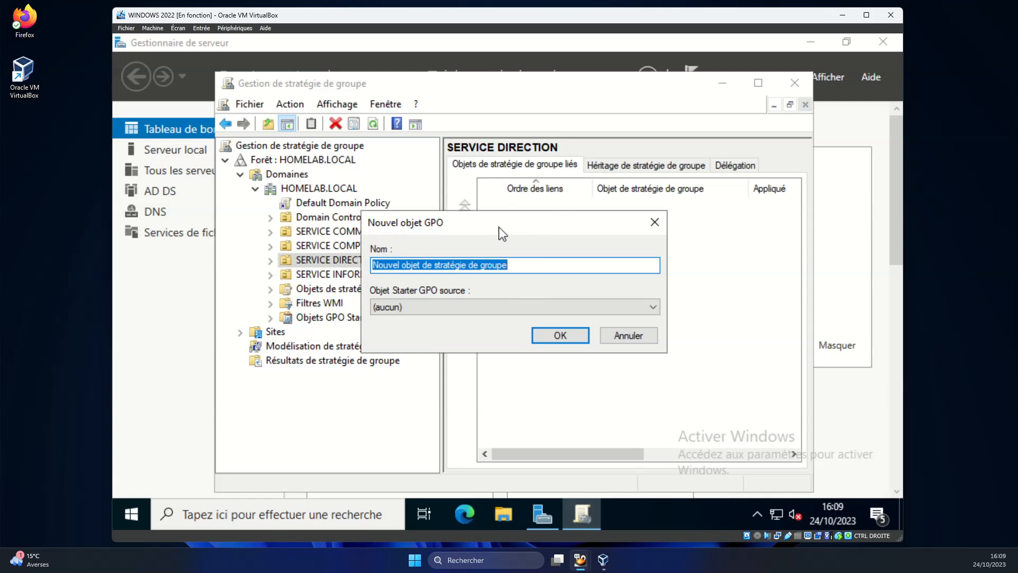
pyautogui.write('I')
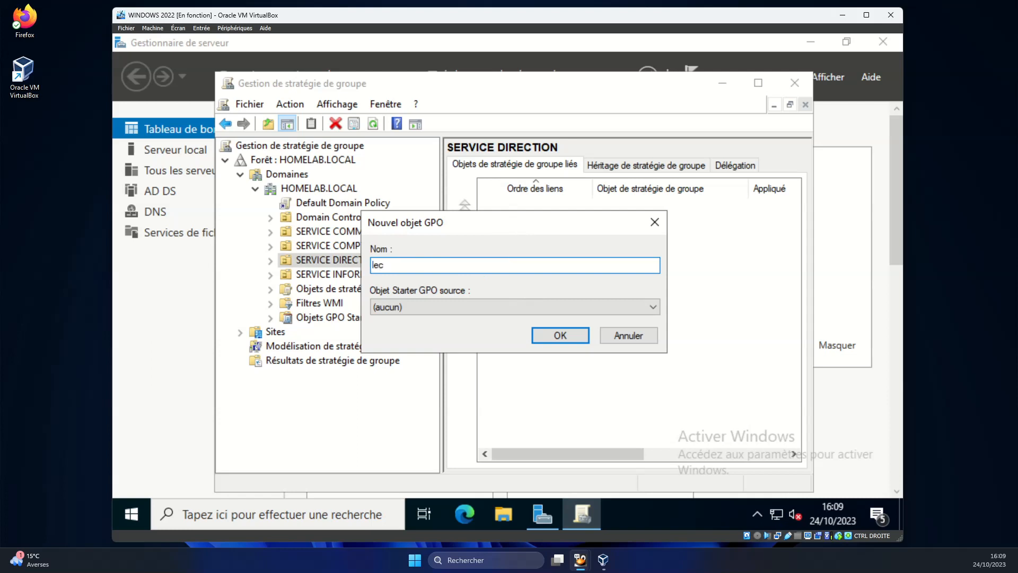
pyautogui.write('ecteur_direction')
pyautogui.click(553, 336)
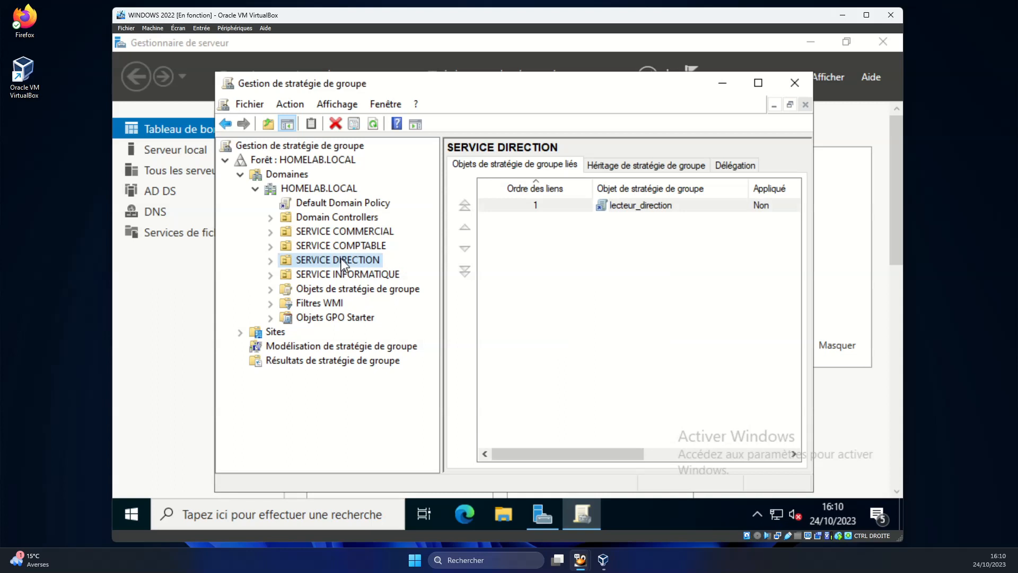
pyautogui.click(271, 260)
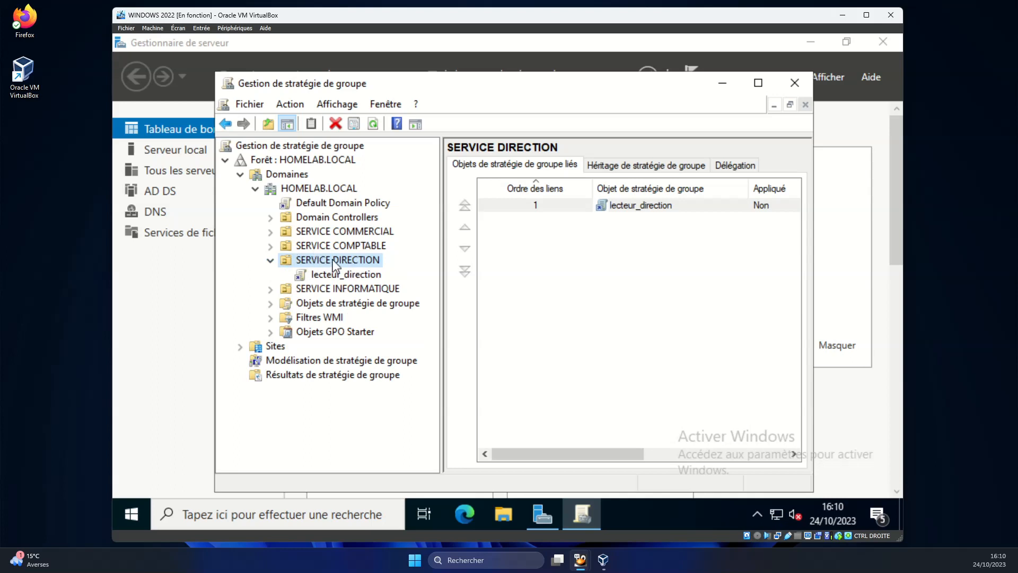
pyautogui.click(340, 274)
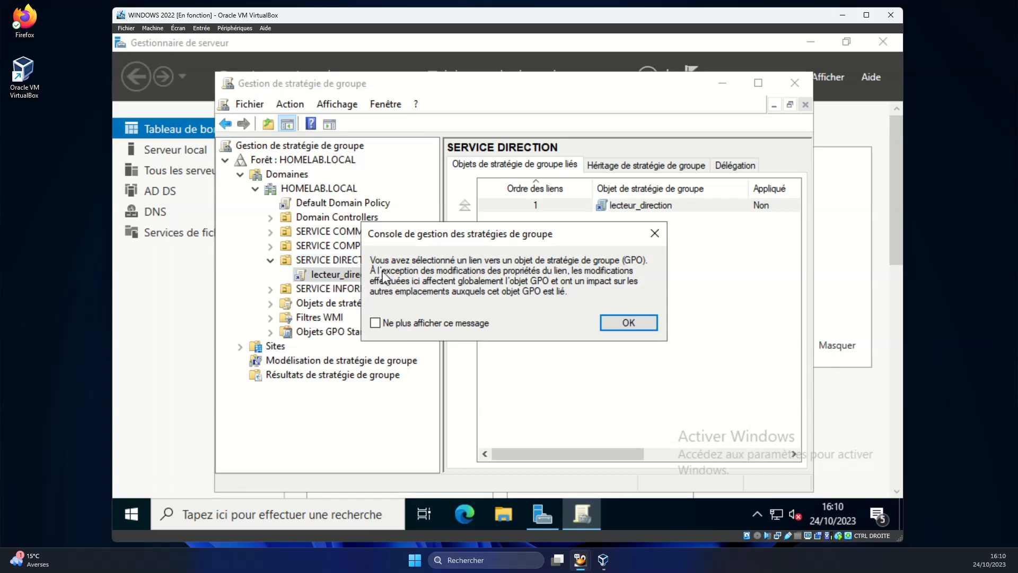
pyautogui.click(619, 322)
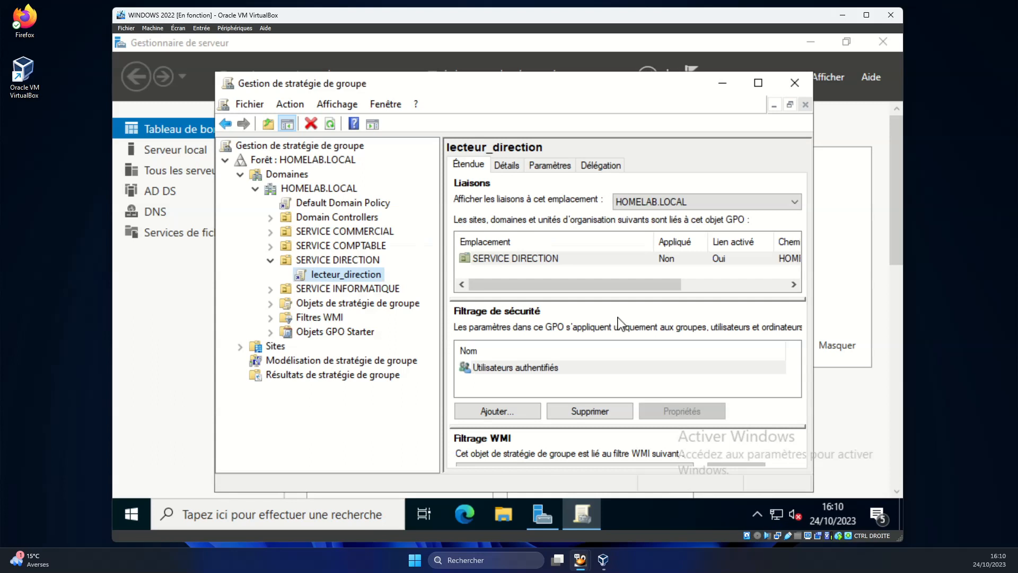
# Edit lecteur_direction and go to Configuration utilisateur > Préférences > Paramètres Windows > Mappages de lecteurs.
pyautogui.rightClick(347, 278)
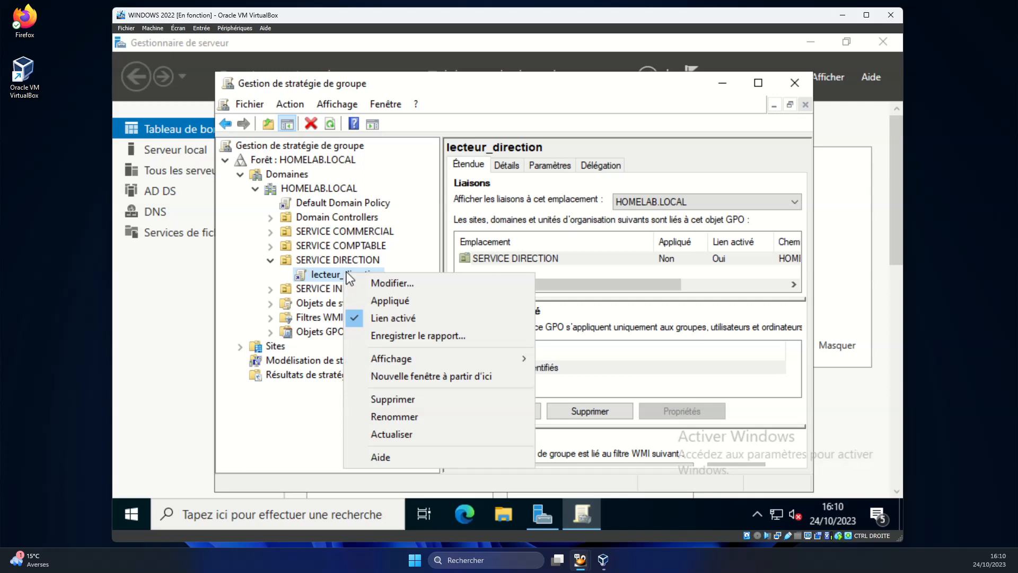
pyautogui.click(420, 293)
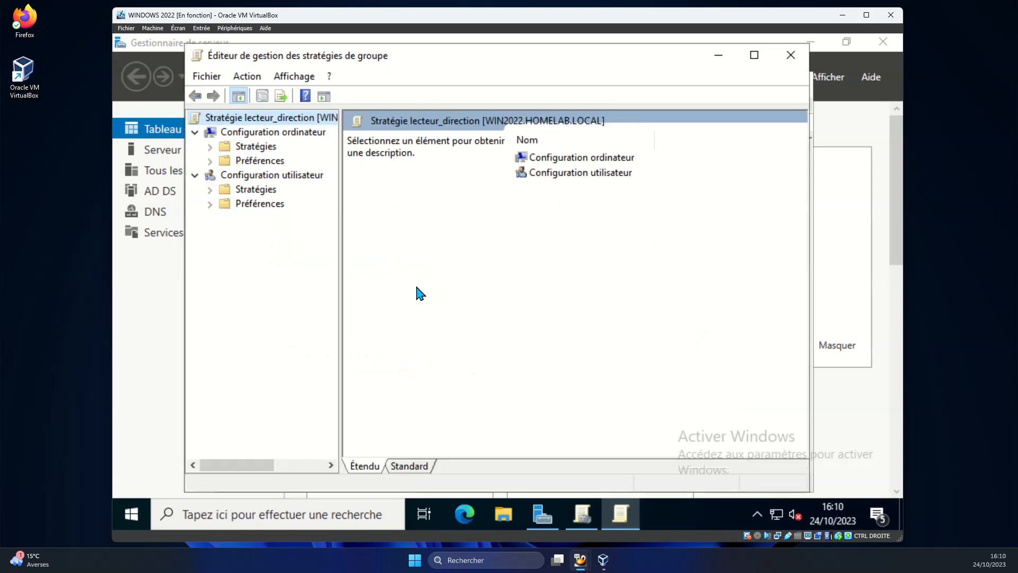
pyautogui.click(756, 55)
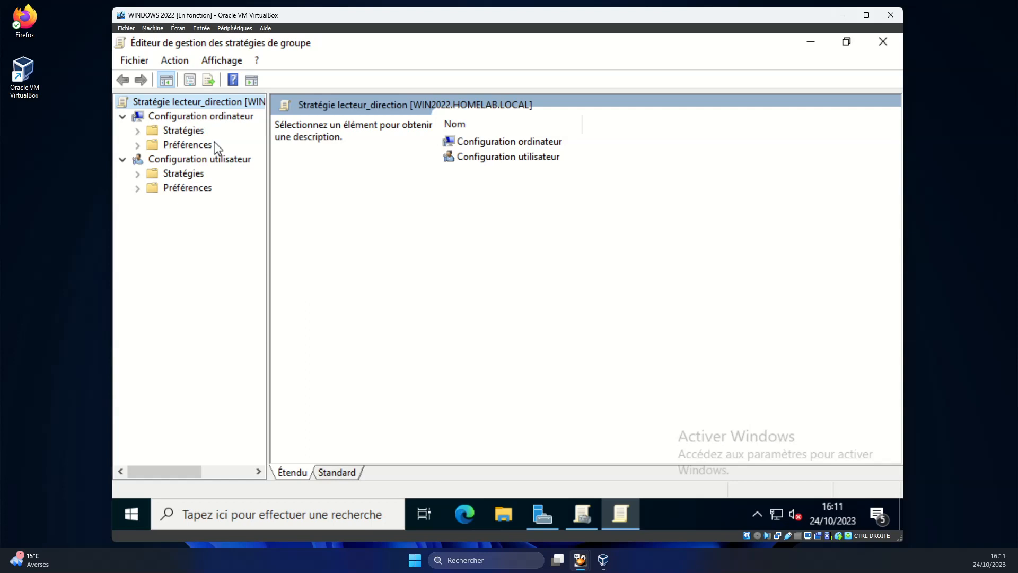
pyautogui.click(211, 160)
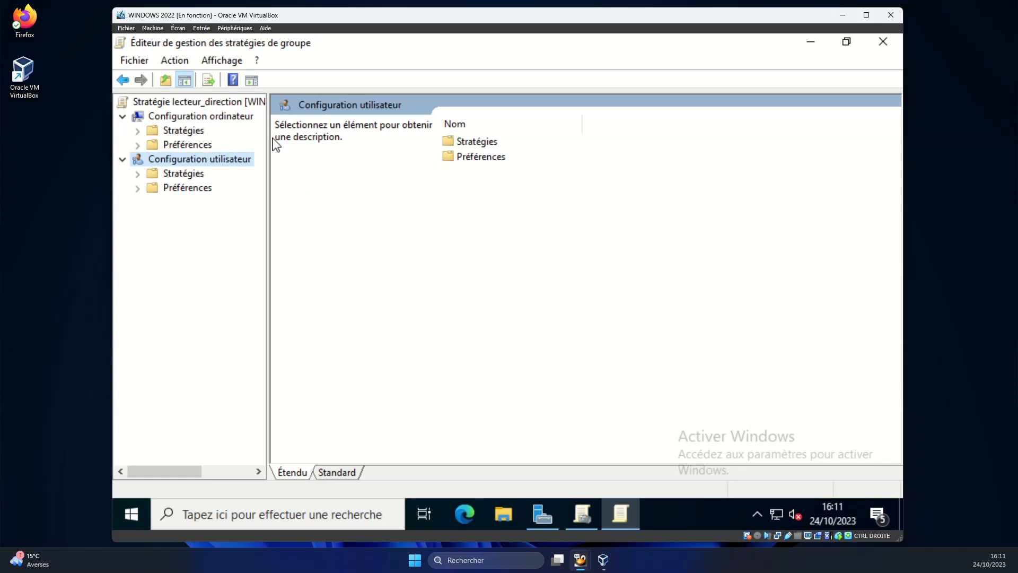
pyautogui.click(137, 188)
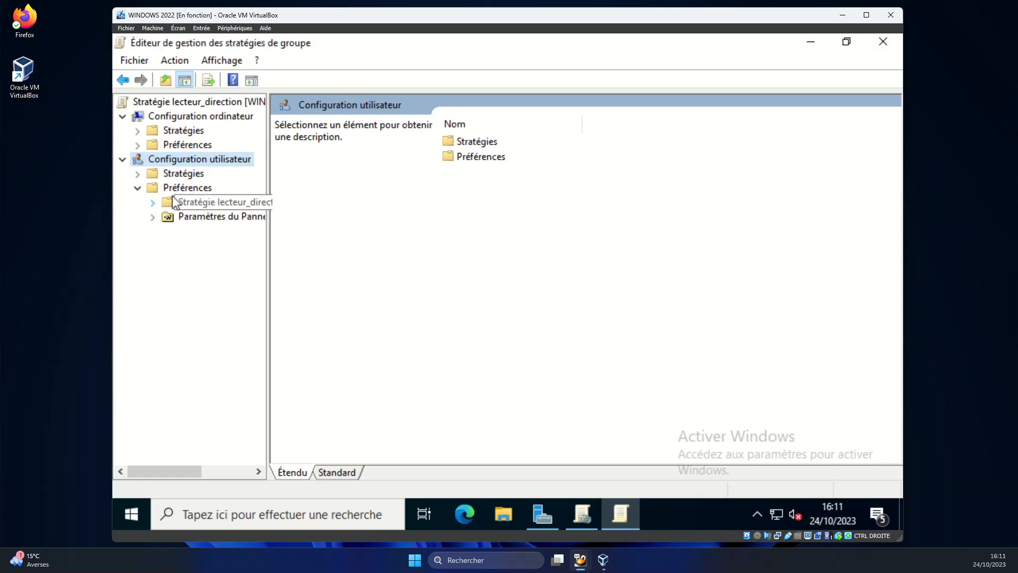
pyautogui.click(152, 202)
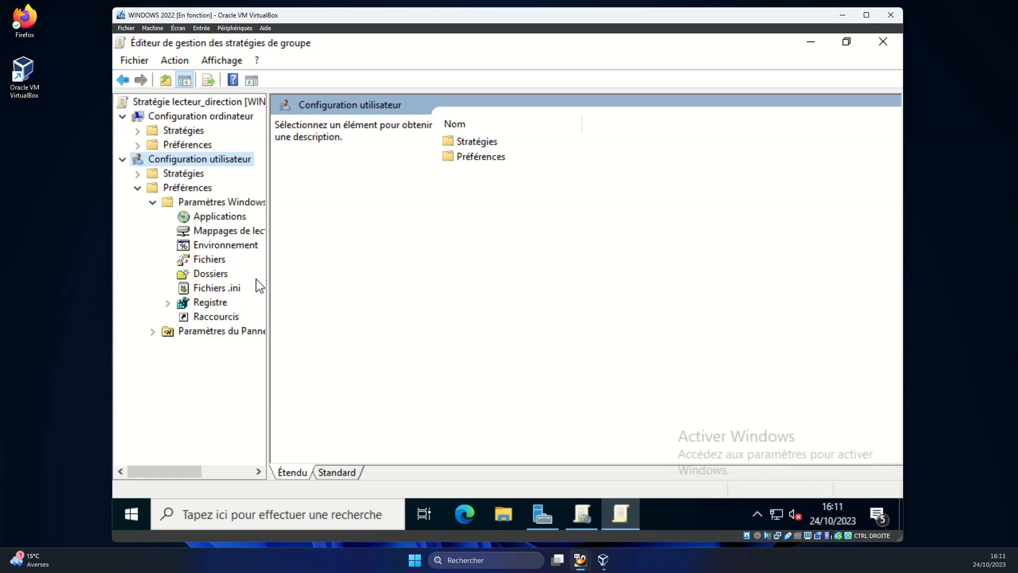
pyautogui.moveTo(268, 274); pyautogui.dragTo(304, 274)
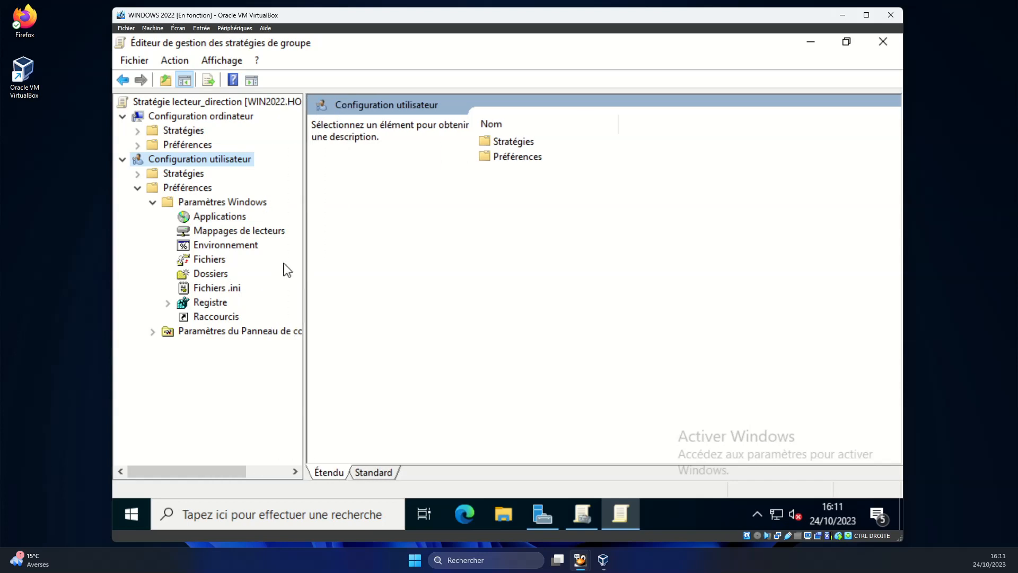
pyautogui.click(228, 232)
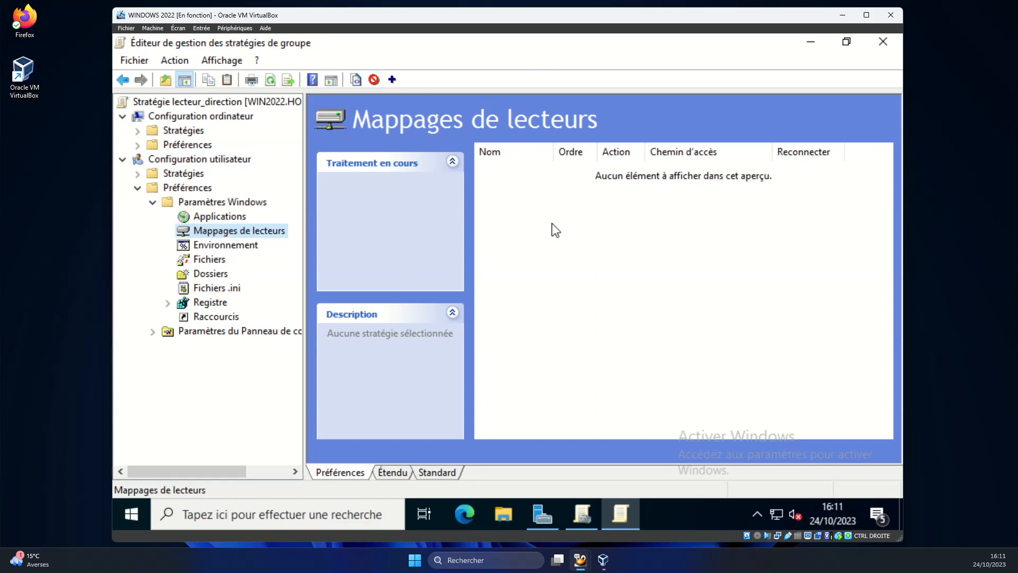
# Create a new Lecteur mappé entry with Action left on Mettre à jour.
pyautogui.rightClick(571, 228)
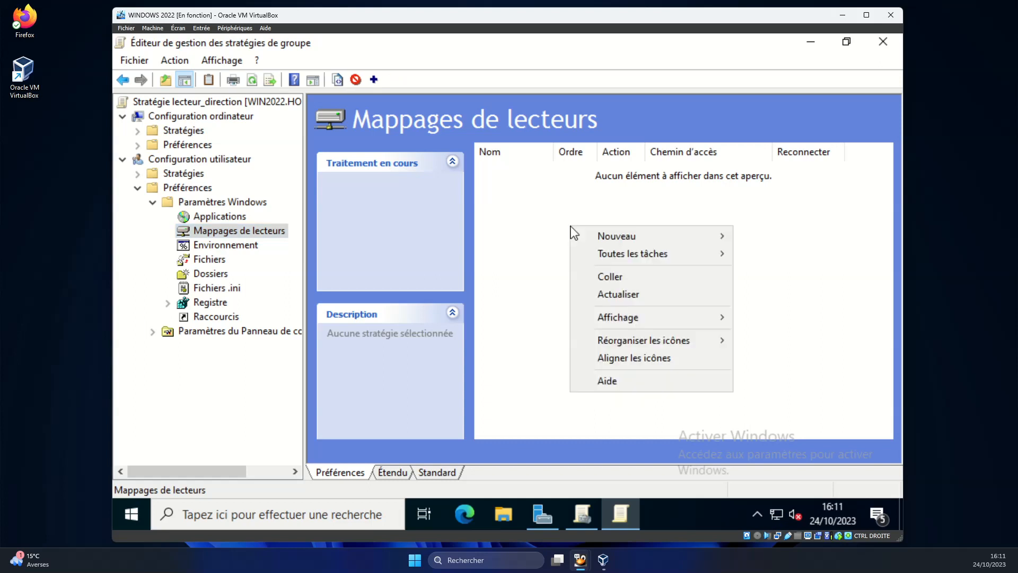
pyautogui.moveTo(601, 238)
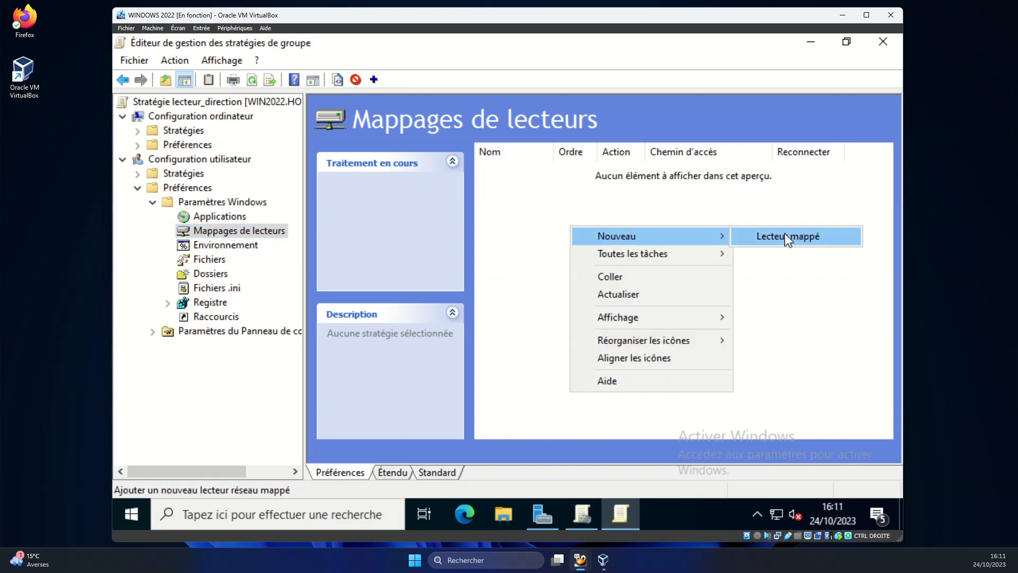
pyautogui.click(804, 237)
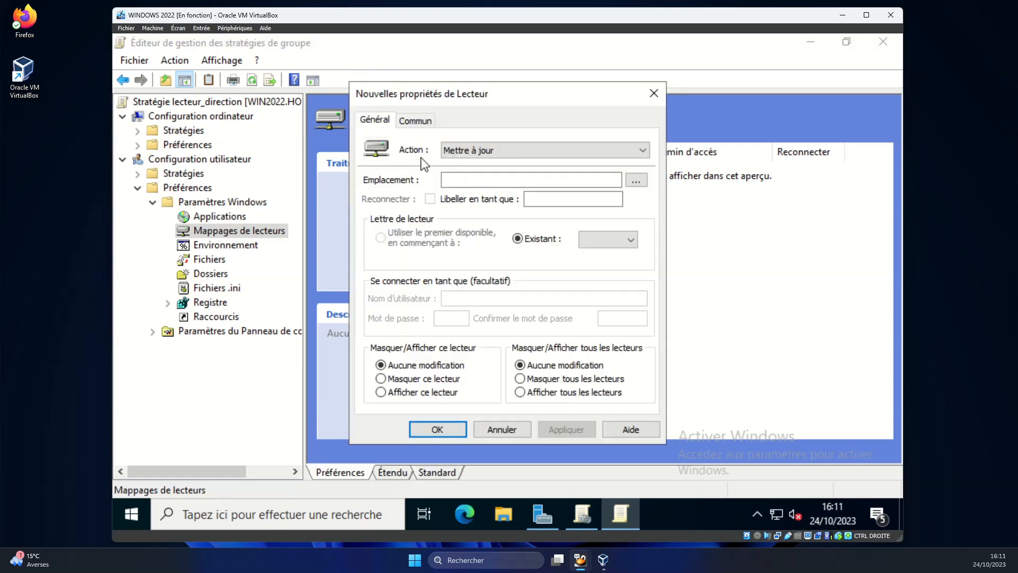
pyautogui.click(642, 155)
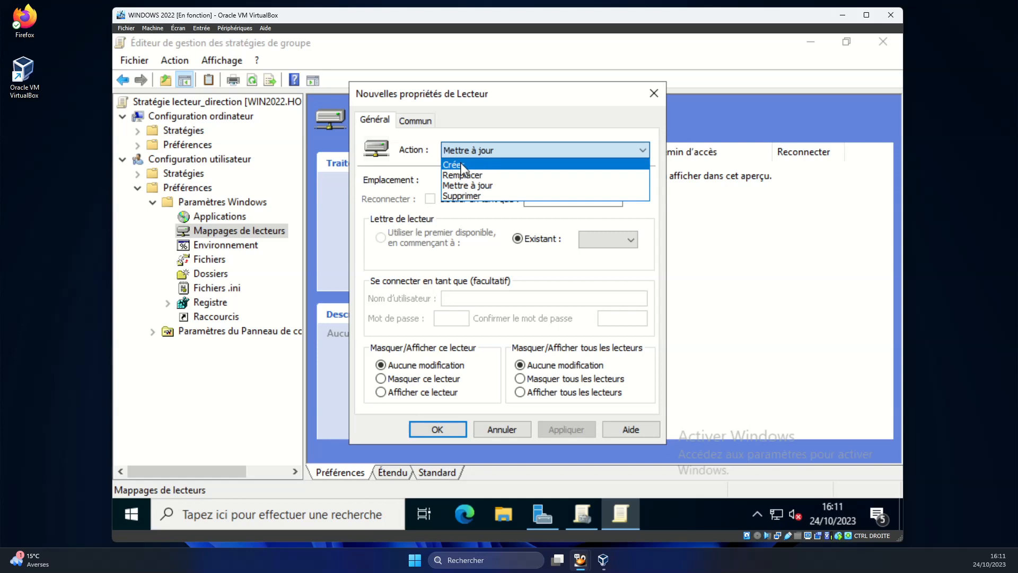
pyautogui.click(468, 186)
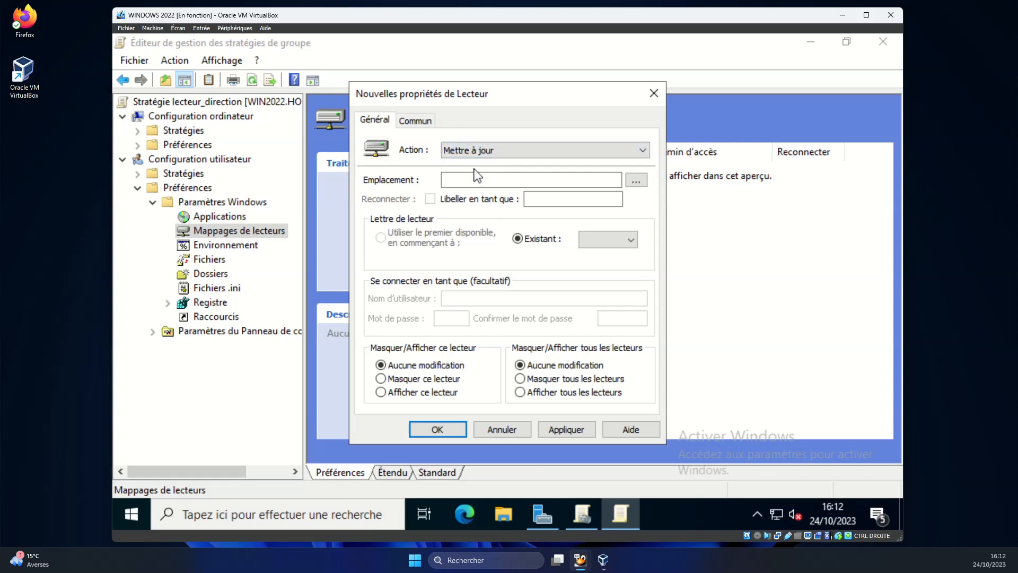
pyautogui.click(485, 154)
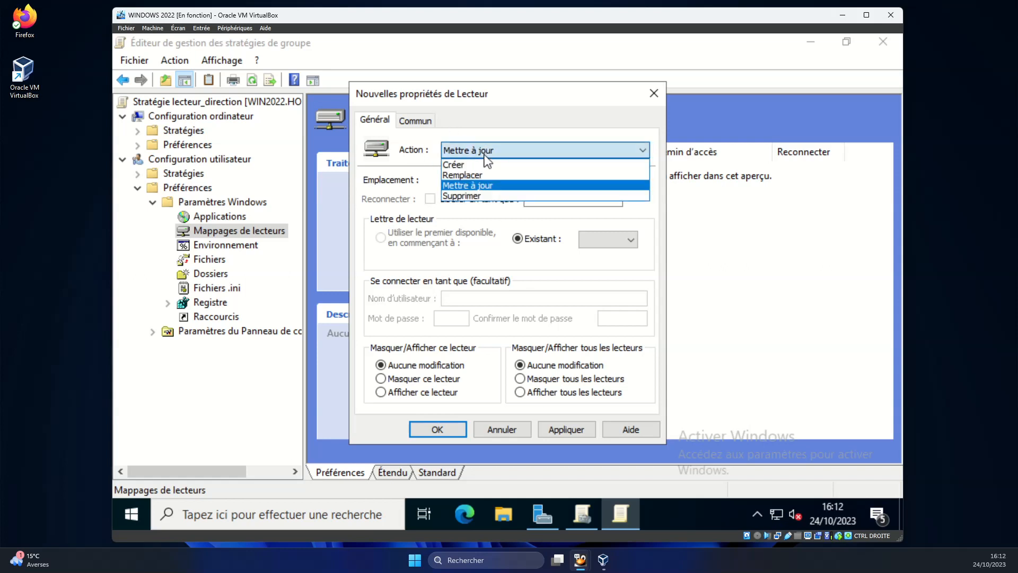
pyautogui.click(475, 190)
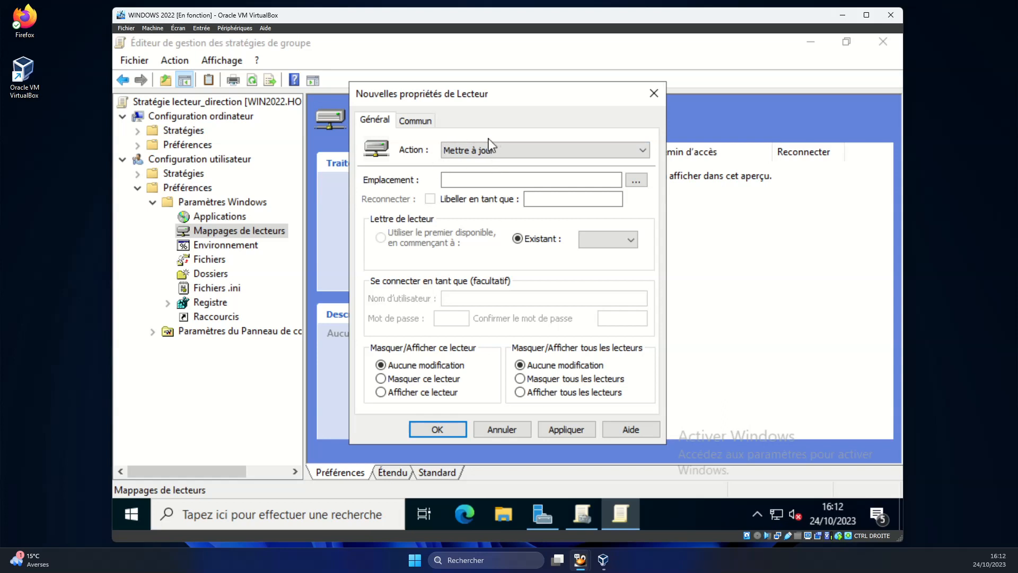
pyautogui.rightClick(475, 182)
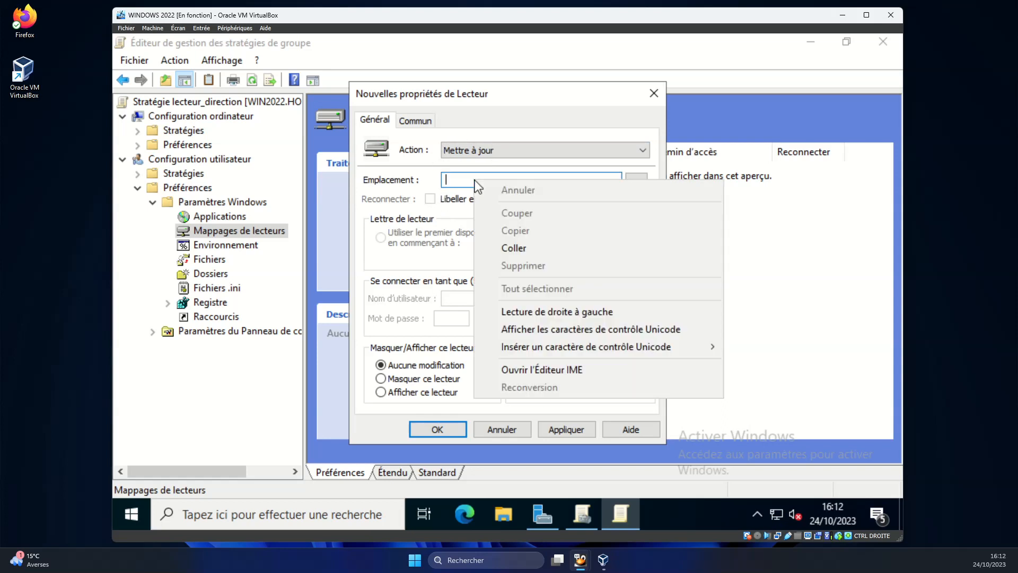
# Set location \\WIN2022\direction$, tick Reconnecter, and label the drive 'FICHIERS SERVICE DIRECTION'.
pyautogui.click(526, 248)
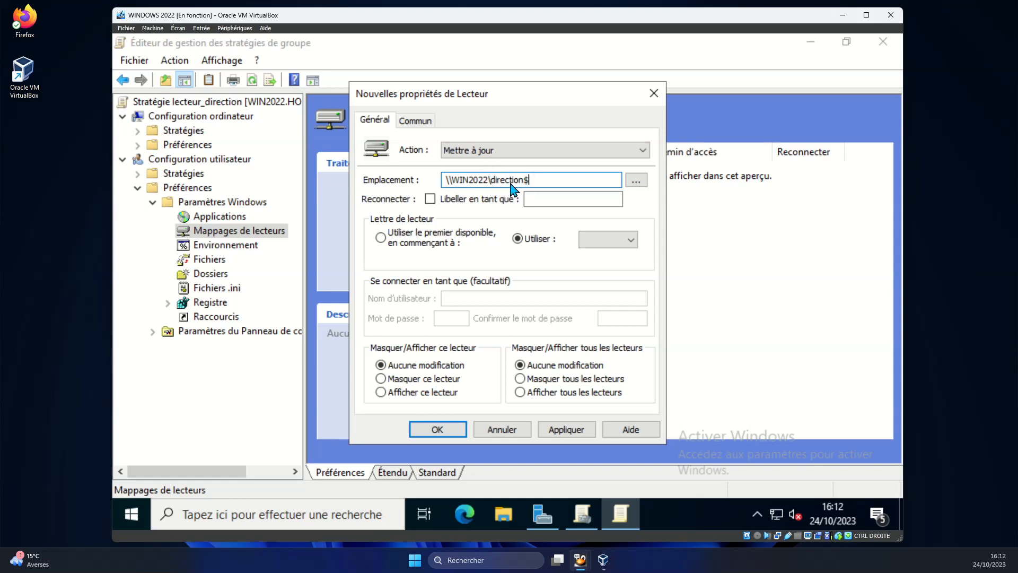
pyautogui.click(430, 199)
pyautogui.click(536, 204)
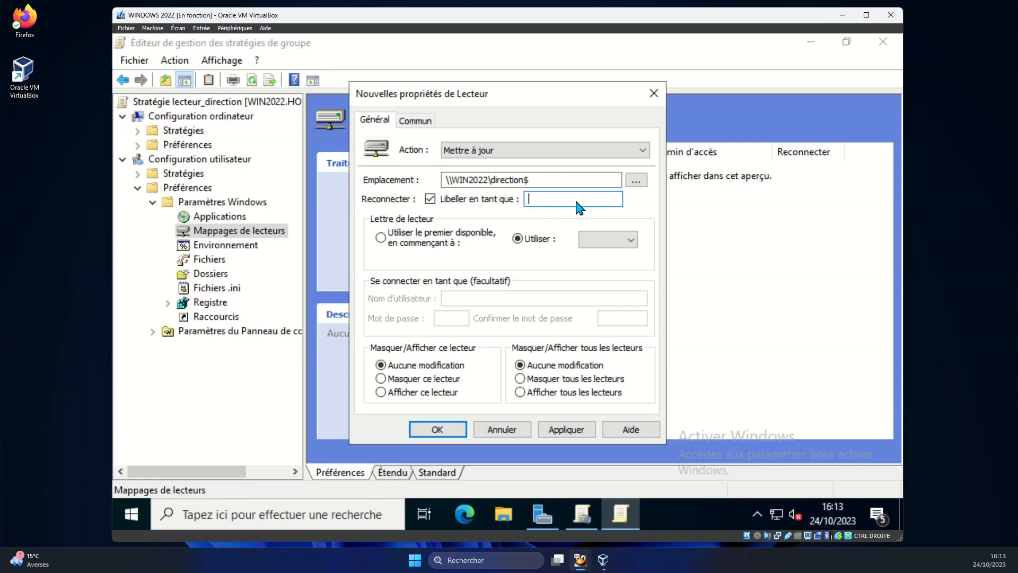
pyautogui.write('SERVICE DIRECTOIN')
pyautogui.press('Delete')
pyautogui.write('O')
pyautogui.press('BackSpace')
pyautogui.write('OFICHIERS')
# Choose S from the Utiliser drive-letter list for the direction$ mapping.
pyautogui.click(637, 243)
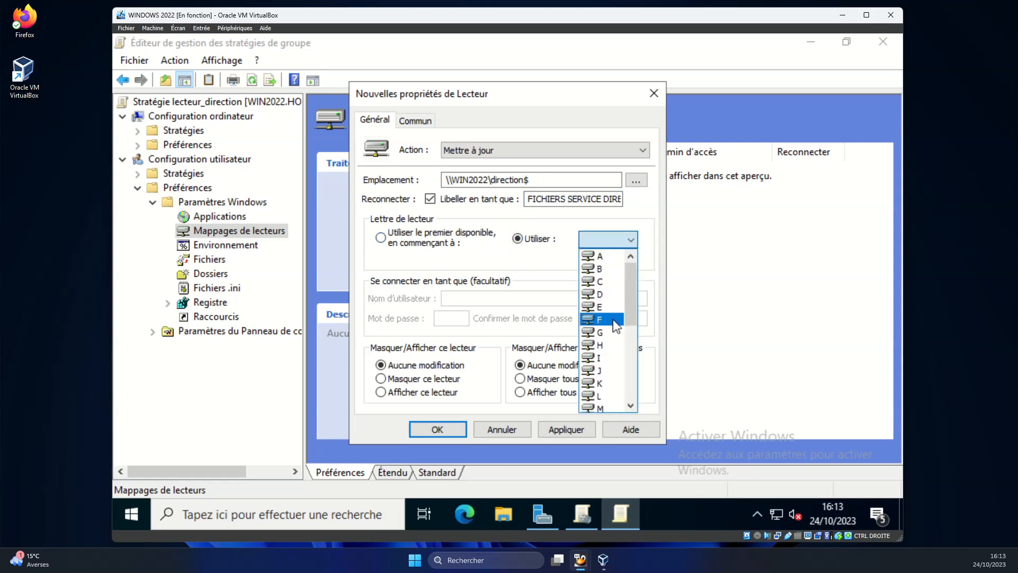
pyautogui.scroll(-2, 615, 319)
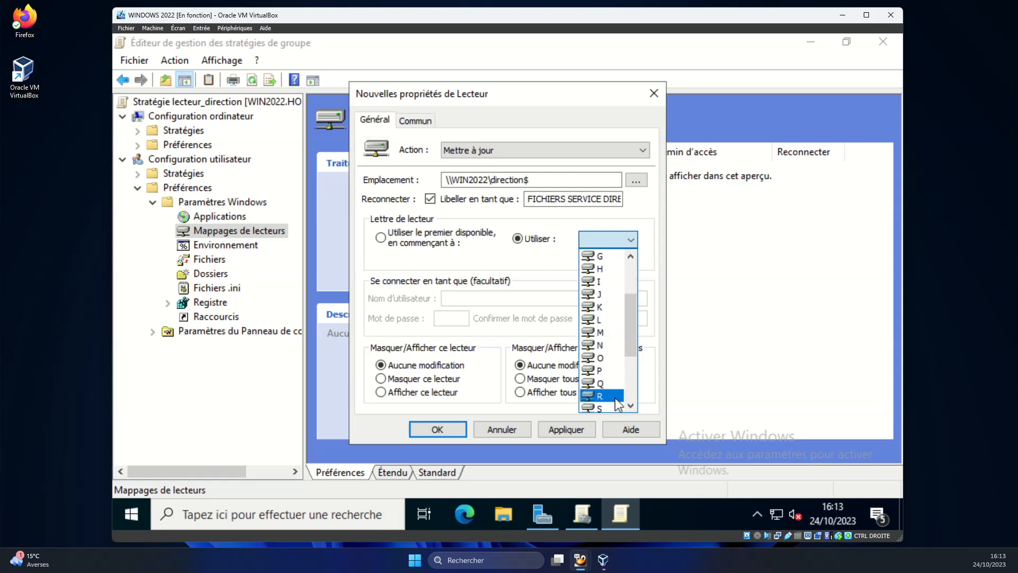
pyautogui.scroll(-3, 612, 403)
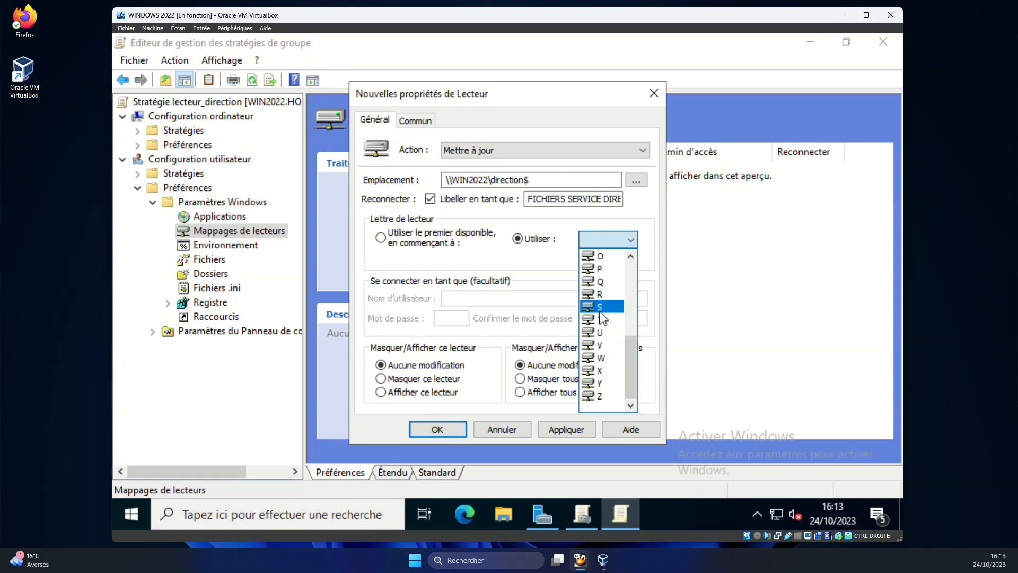
pyautogui.click(600, 307)
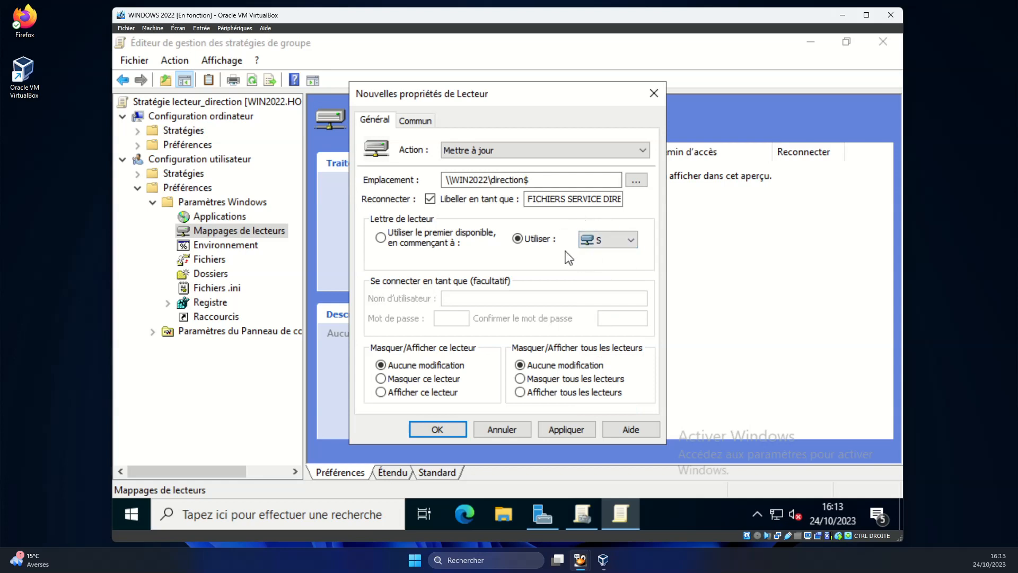
pyautogui.click(613, 242)
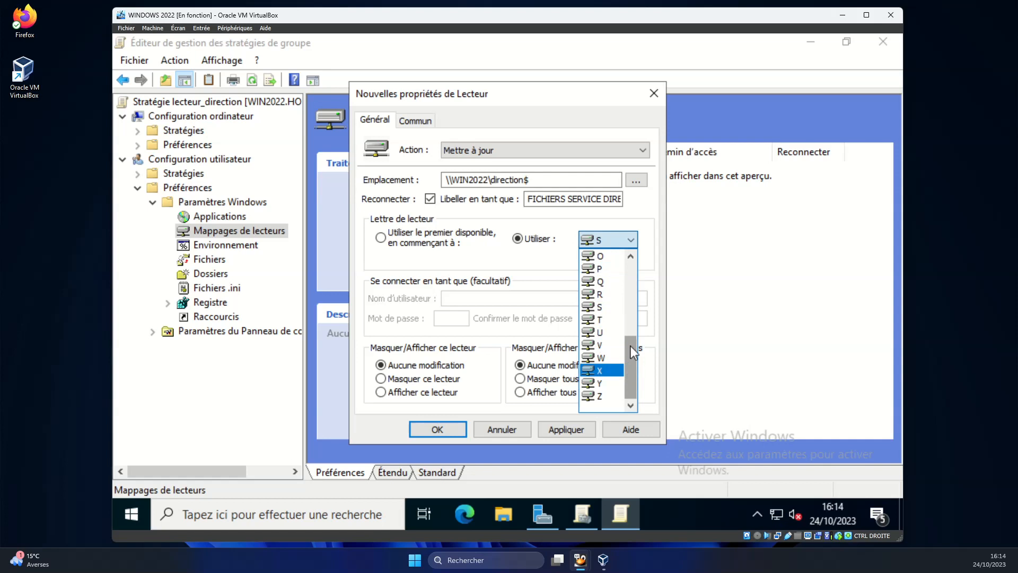
pyautogui.moveTo(631, 346); pyautogui.dragTo(630, 270)
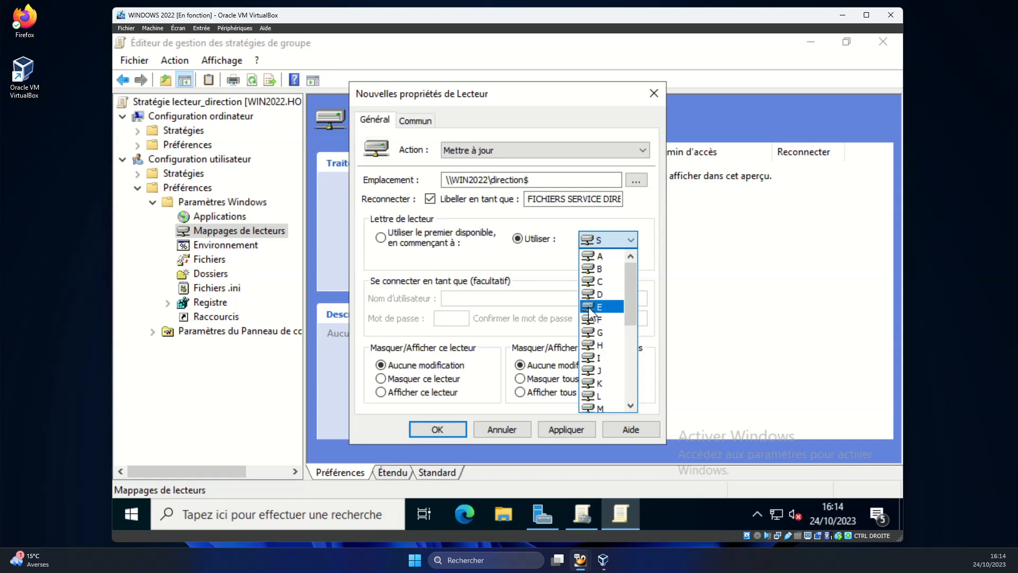
pyautogui.scroll(-2, 615, 325)
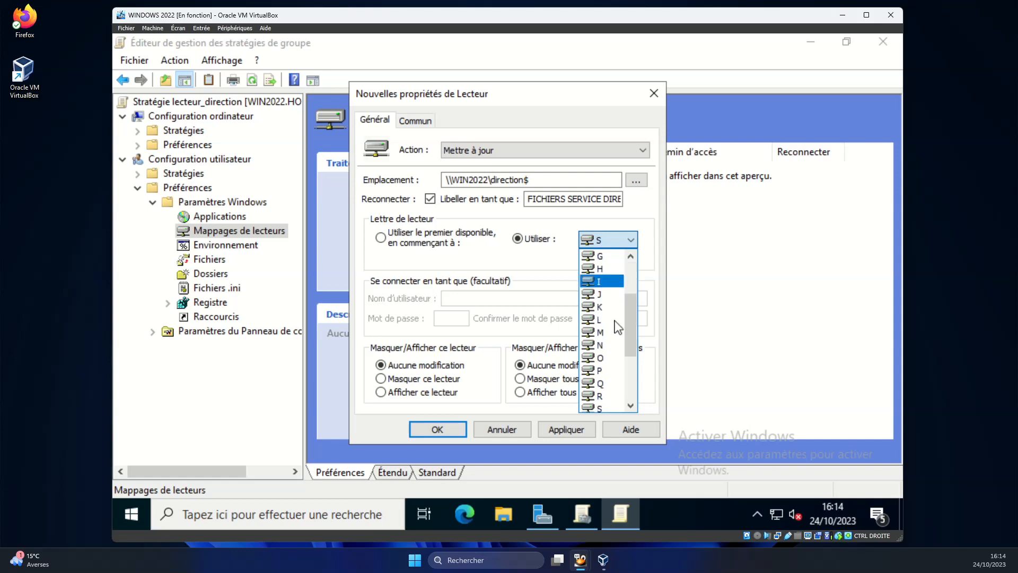
pyautogui.scroll(-2, 614, 323)
pyautogui.click(602, 333)
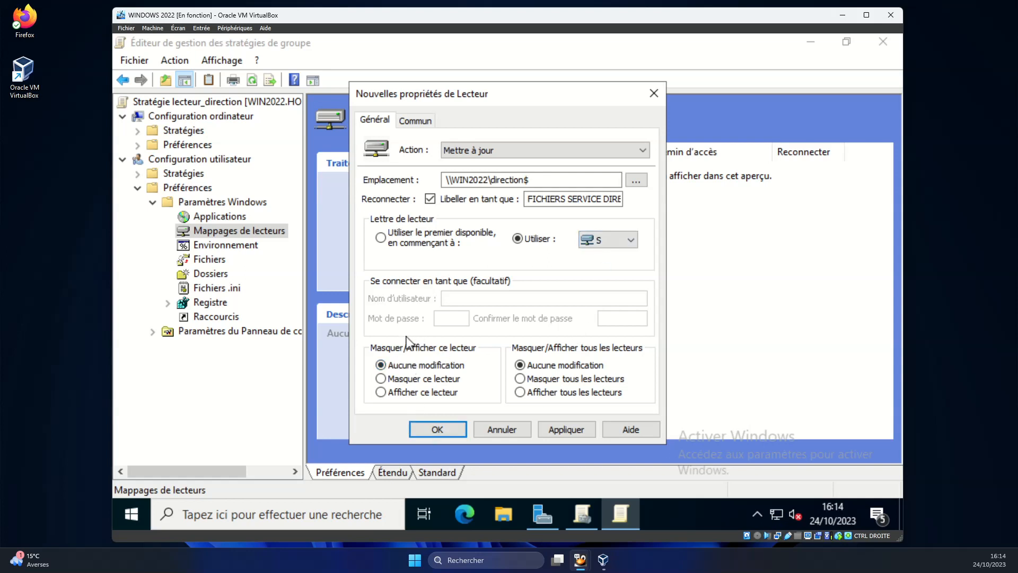
# Apply the S: mapping, enable 'Ciblage au niveau de l'élément' on Commun, and open the targeting editor.
pyautogui.click(405, 397)
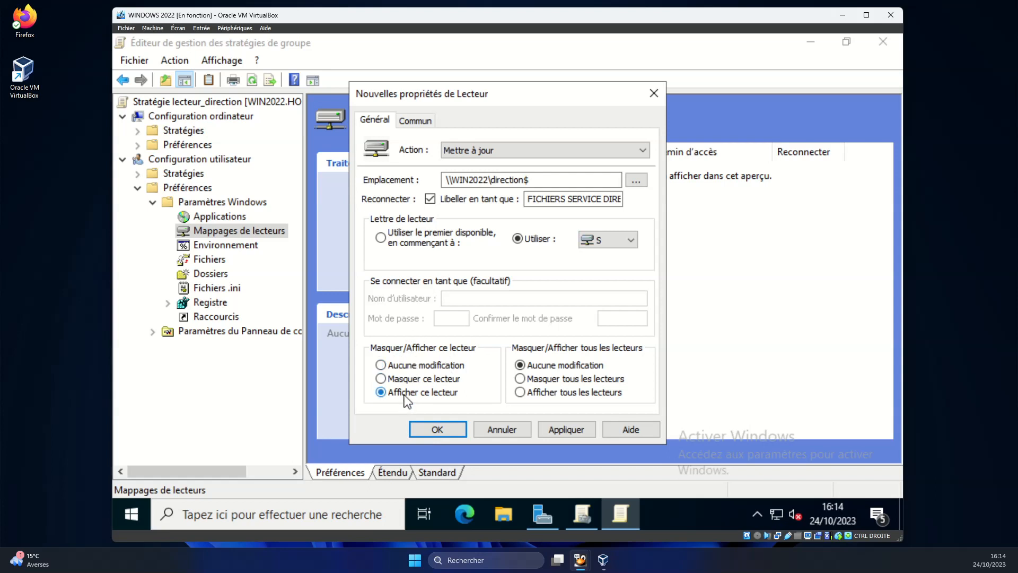
pyautogui.click(563, 430)
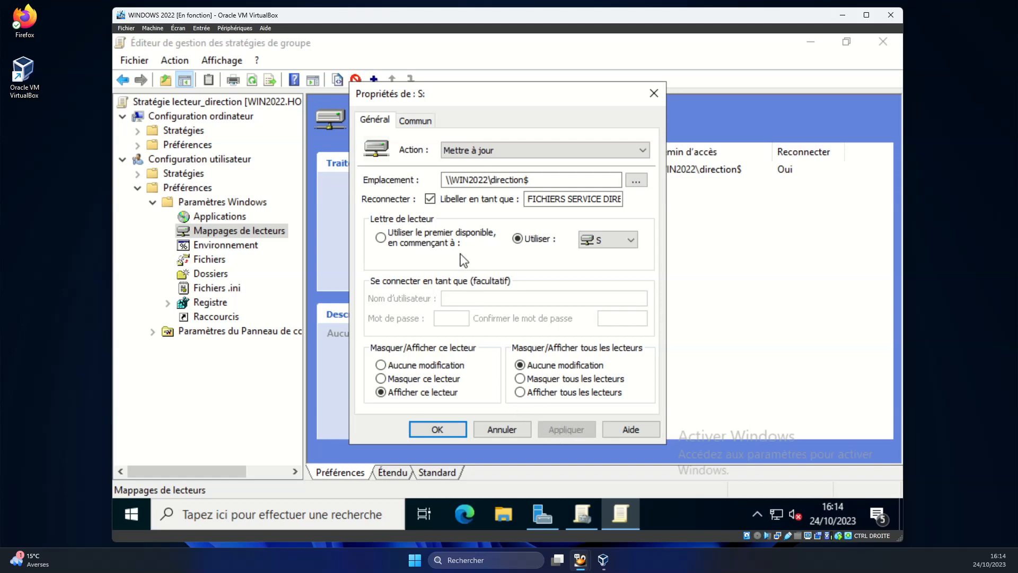
pyautogui.click(417, 123)
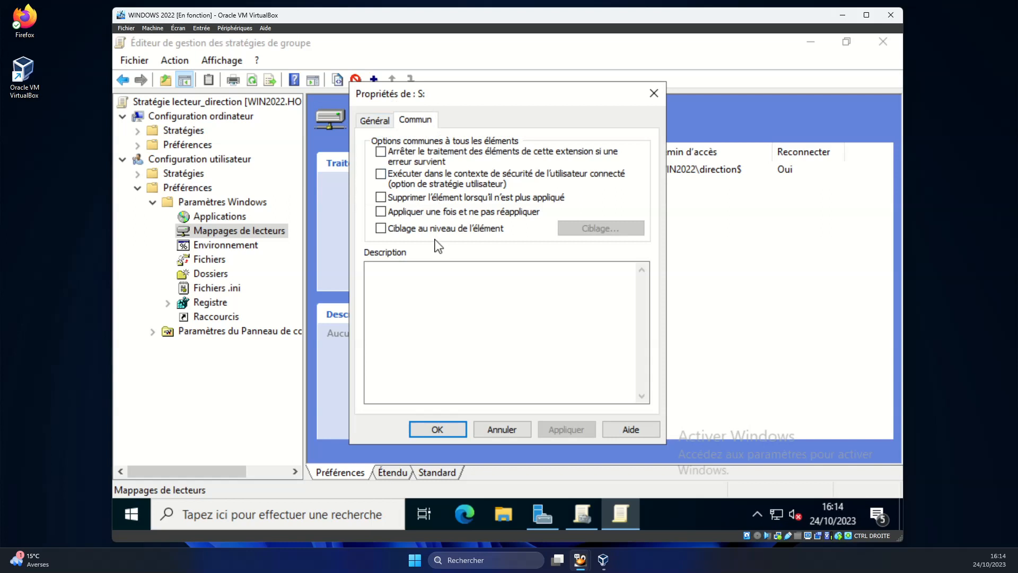
pyautogui.click(415, 233)
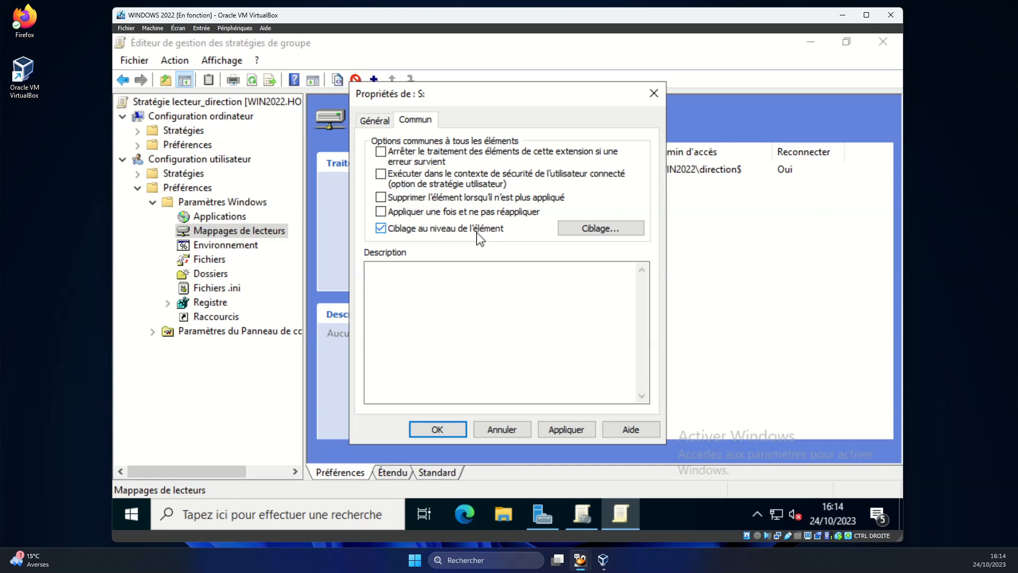
pyautogui.click(601, 230)
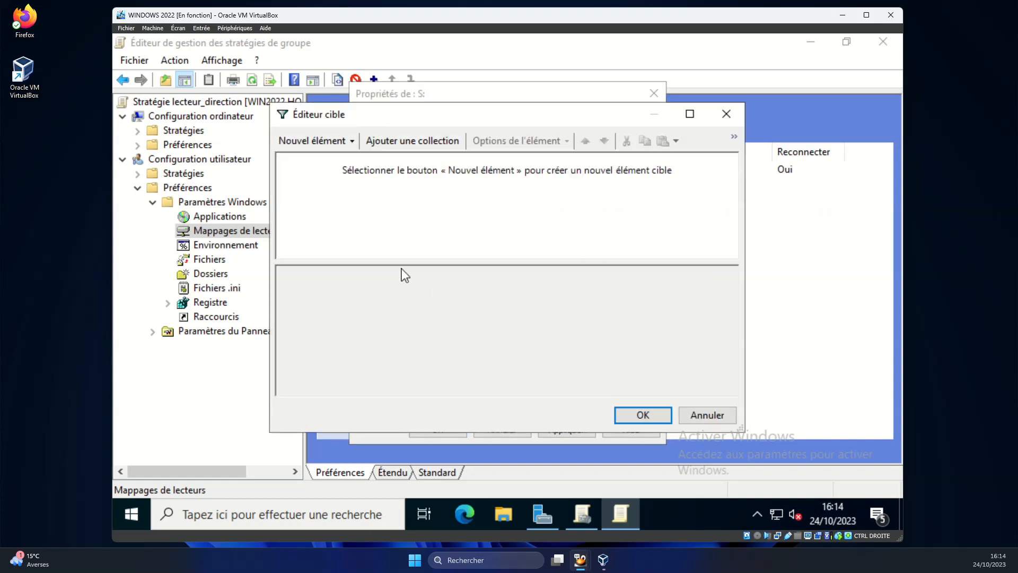
# Add a Groupe de sécurité targeting item for HOMELAB\DIRECTION and accept it in Éditeur cible.
pyautogui.click(353, 141)
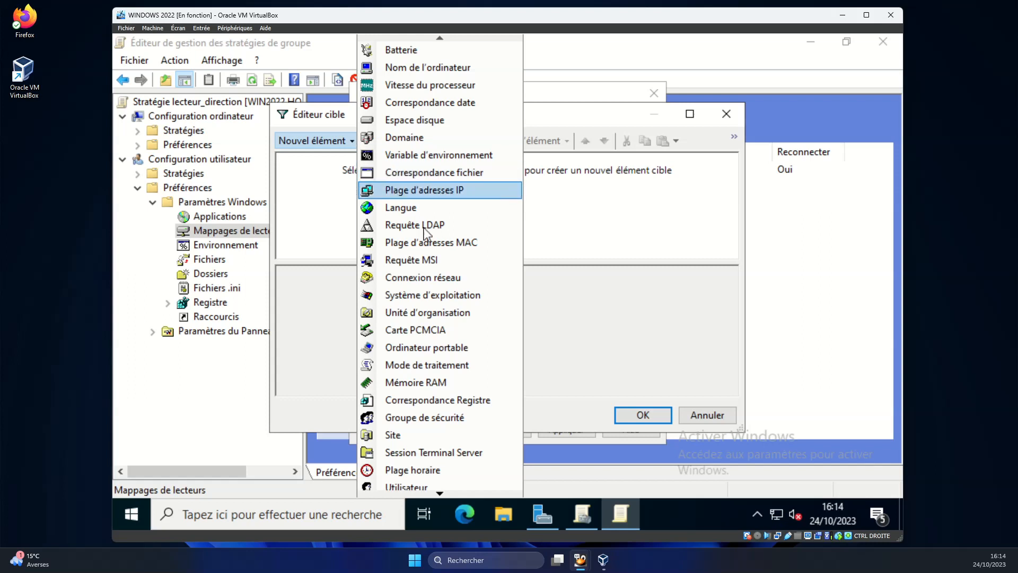
pyautogui.click(421, 422)
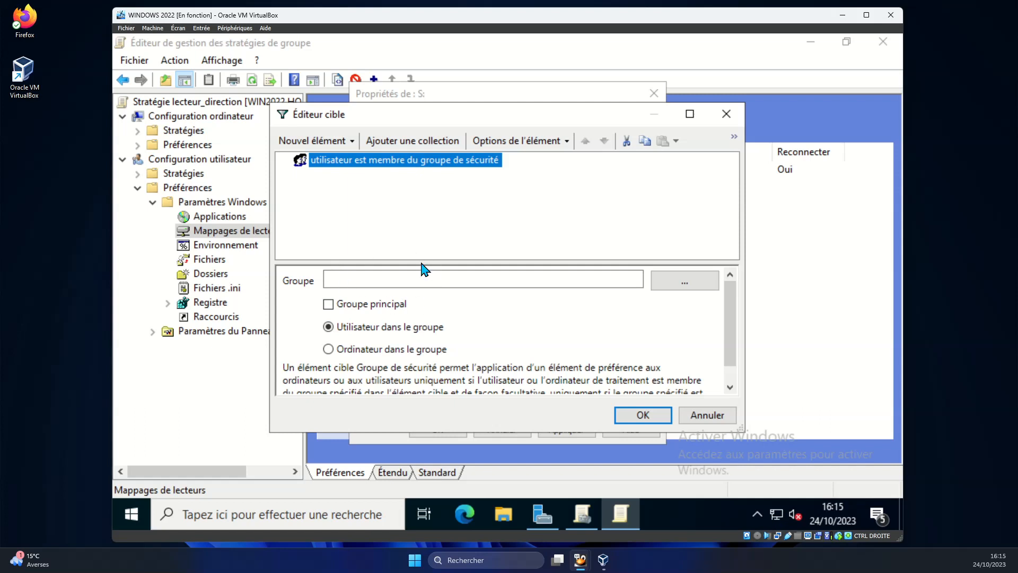
pyautogui.click(707, 284)
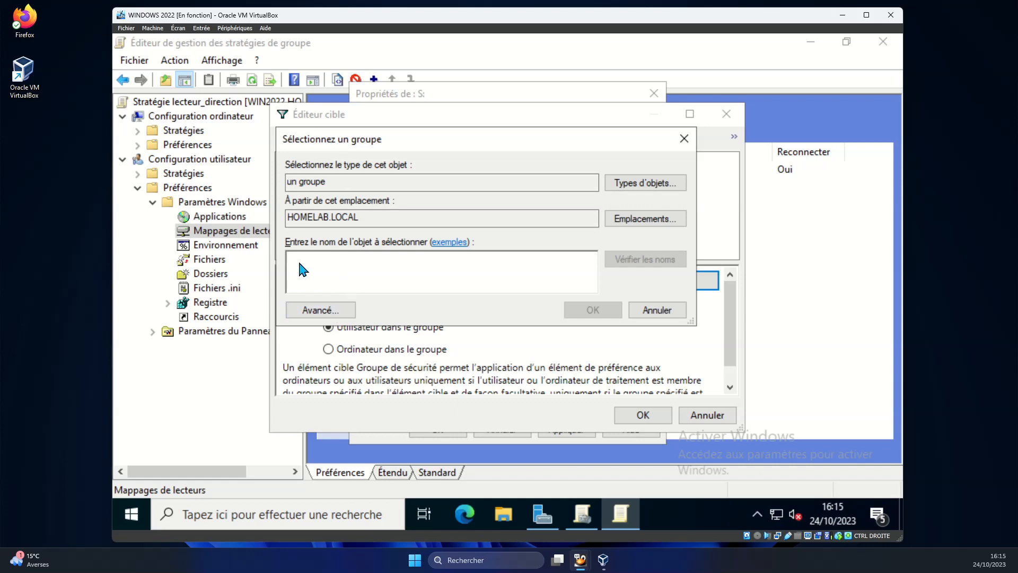
pyautogui.click(330, 310)
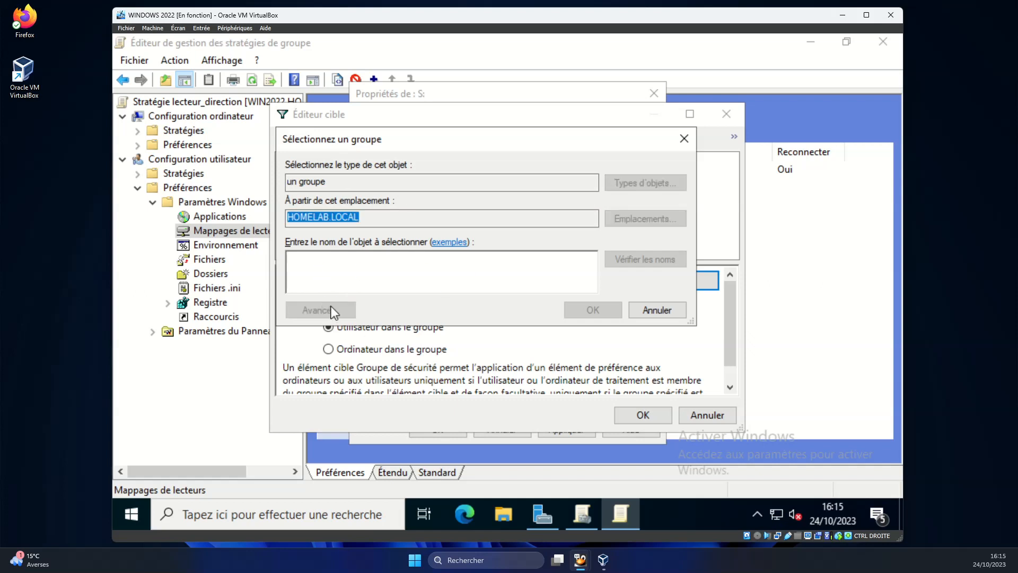
pyautogui.click(652, 196)
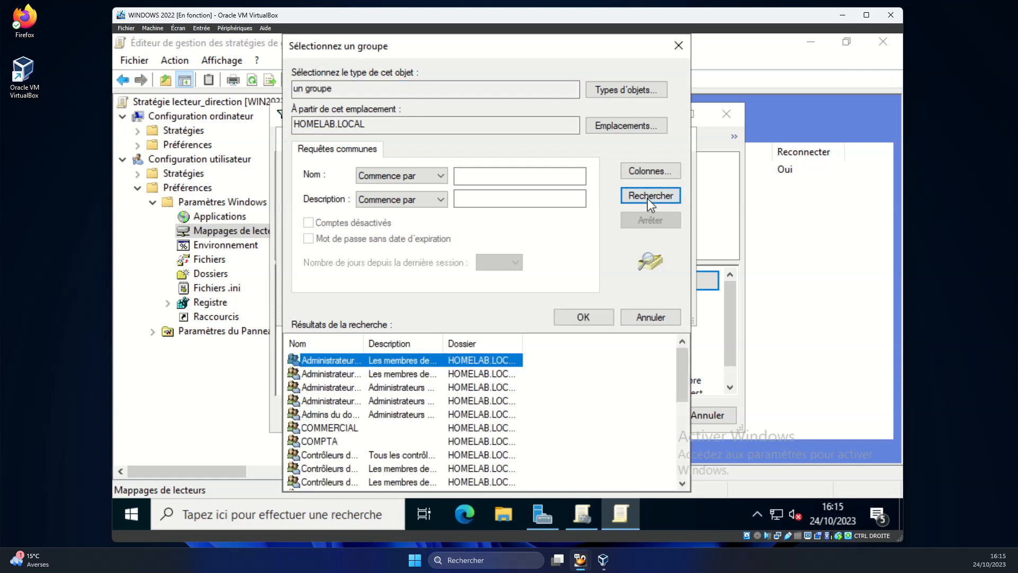
pyautogui.scroll(-3, 393, 429)
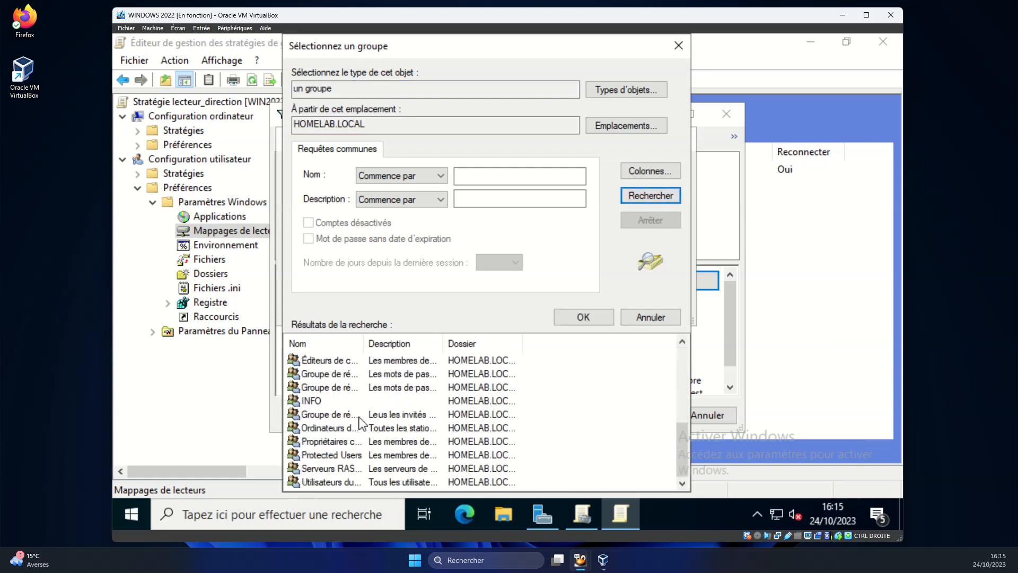
pyautogui.doubleClick(345, 402)
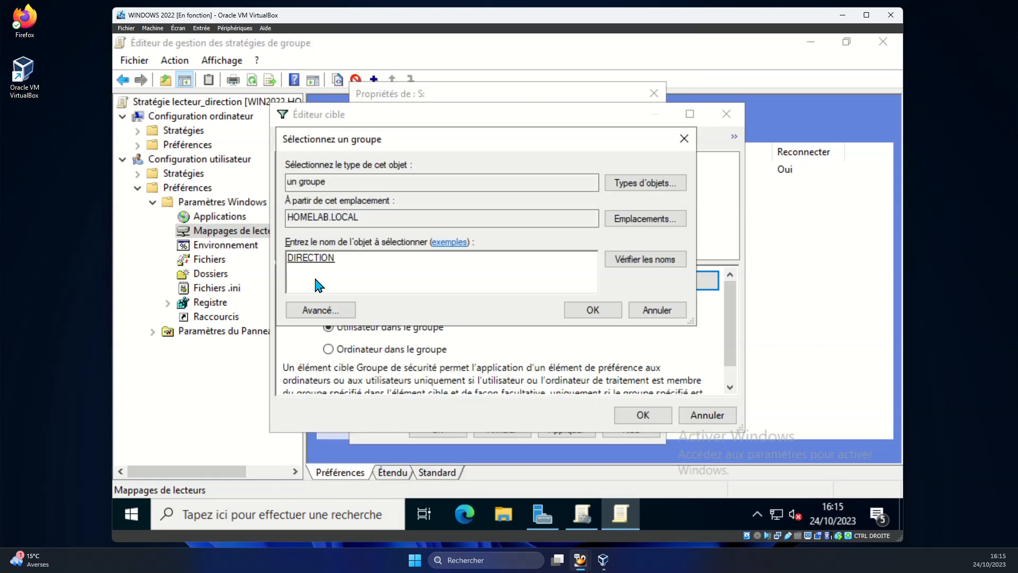
pyautogui.click(594, 310)
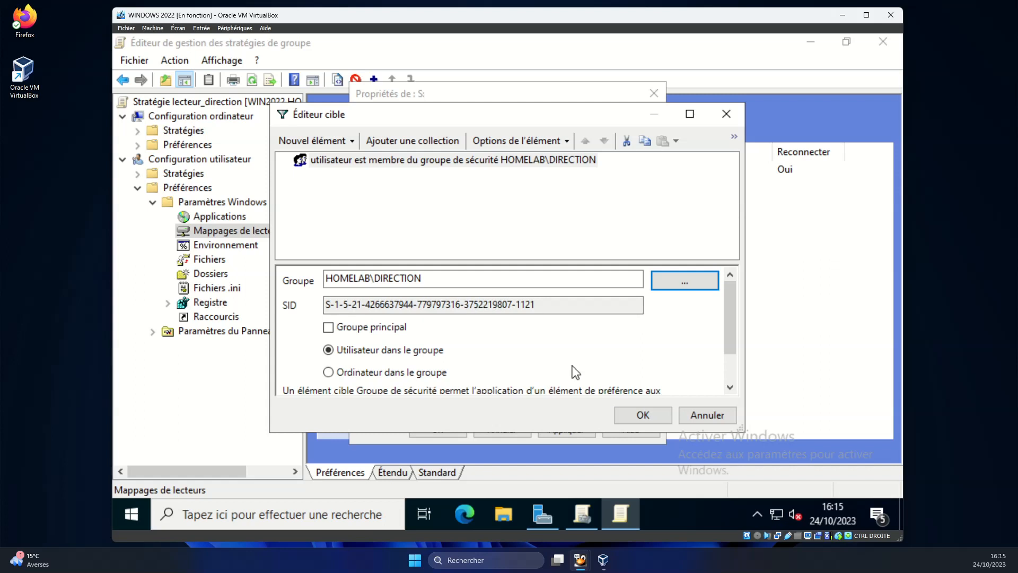
pyautogui.click(634, 416)
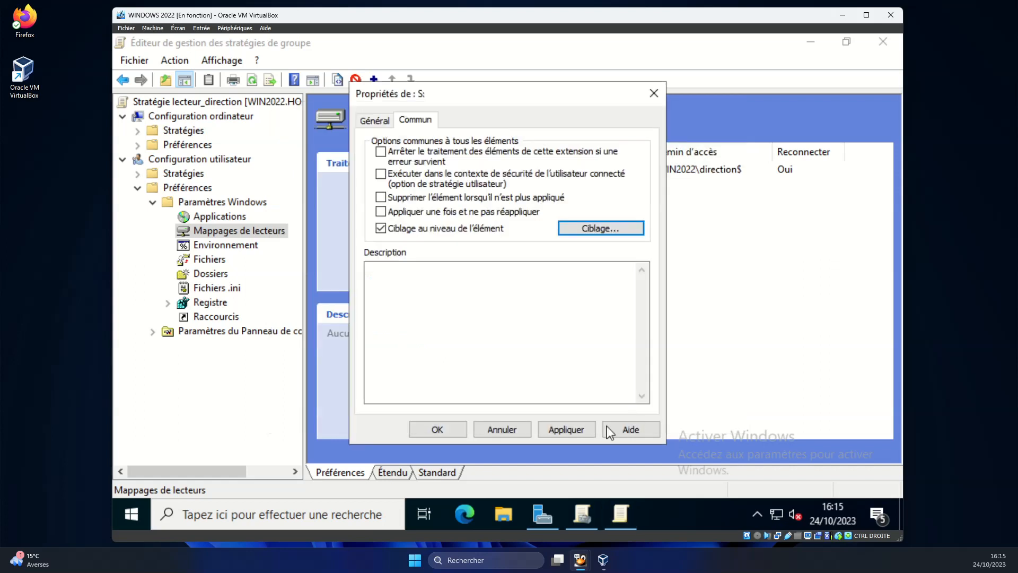
# Apply and confirm the targeted S: mapping to \\WIN2022\direction$, then close the editor.
pyautogui.click(583, 431)
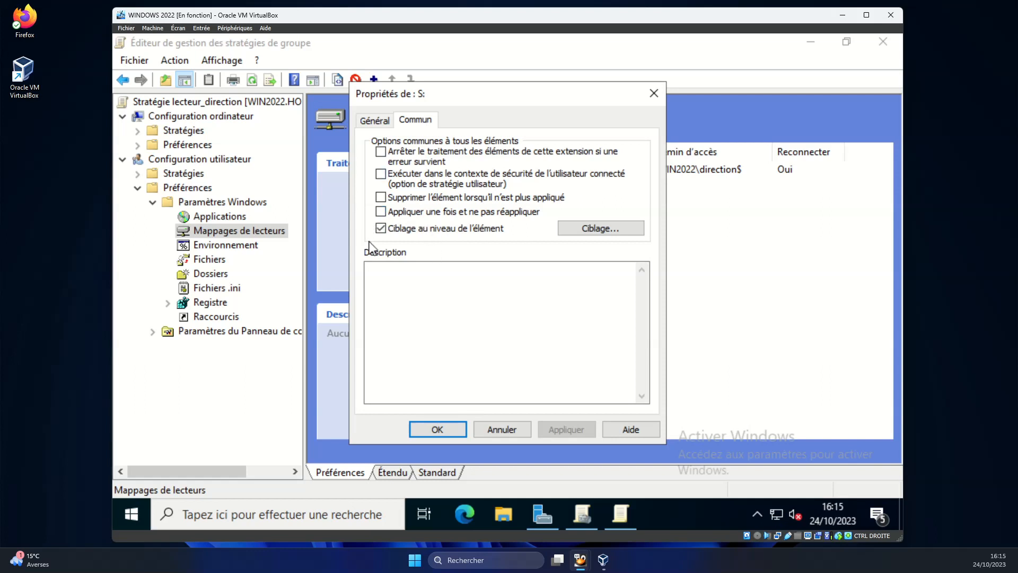
pyautogui.click(378, 124)
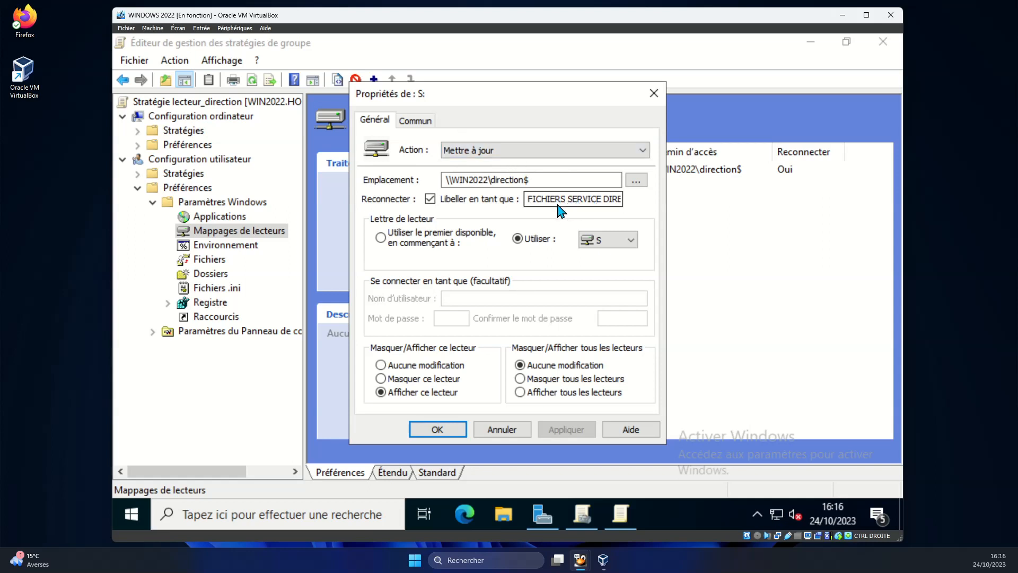
pyautogui.click(451, 430)
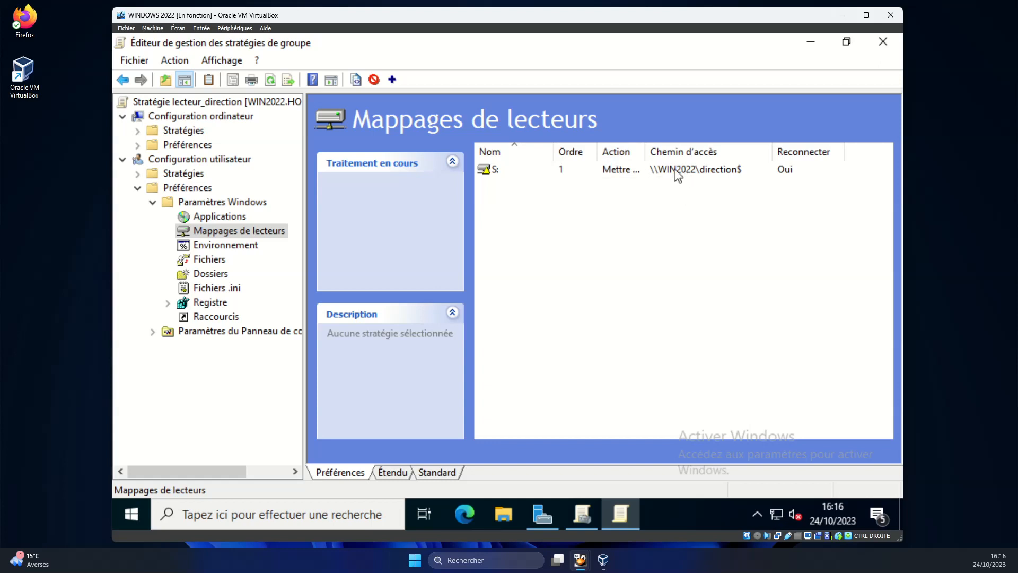
pyautogui.doubleClick(656, 177)
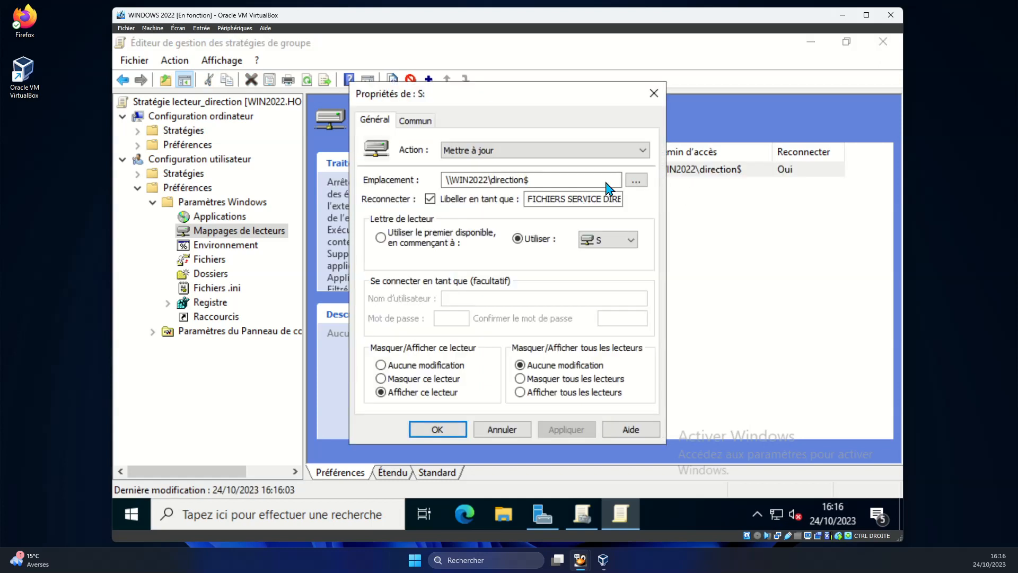
pyautogui.click(437, 429)
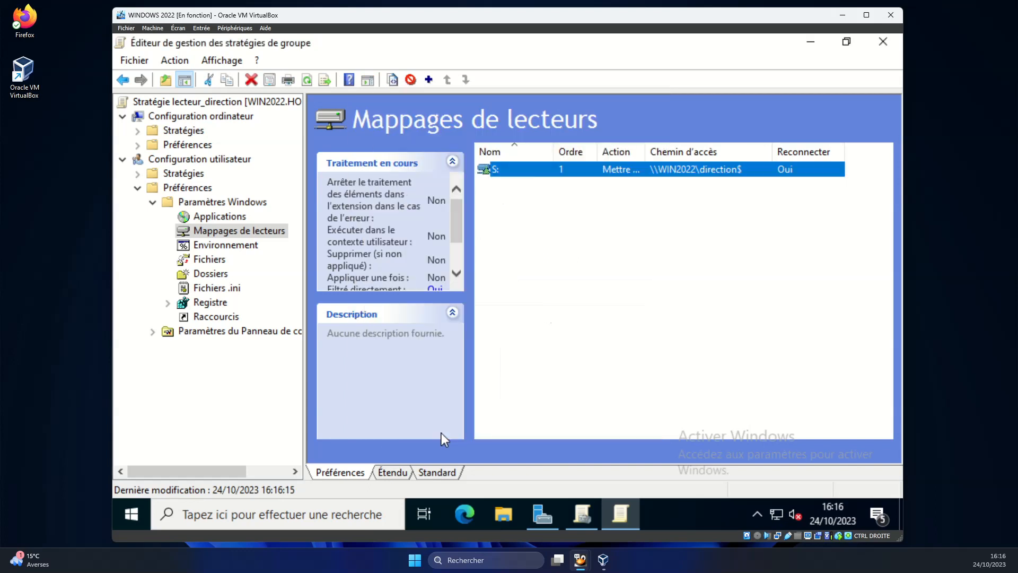
pyautogui.click(891, 47)
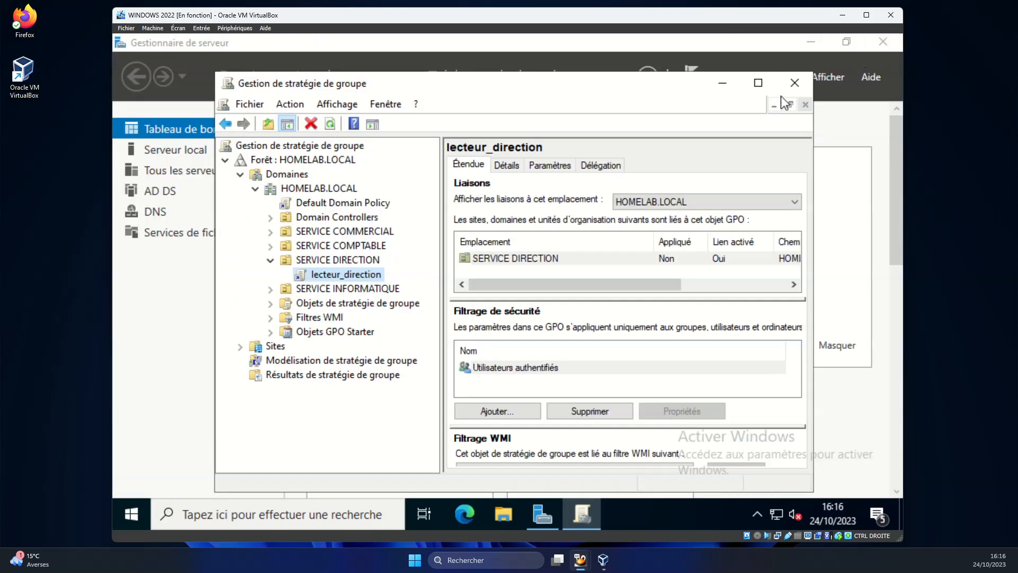
# Close Group Policy Management, run gpupdate /force in Windows PowerShell, then close PowerShell.
pyautogui.click(794, 83)
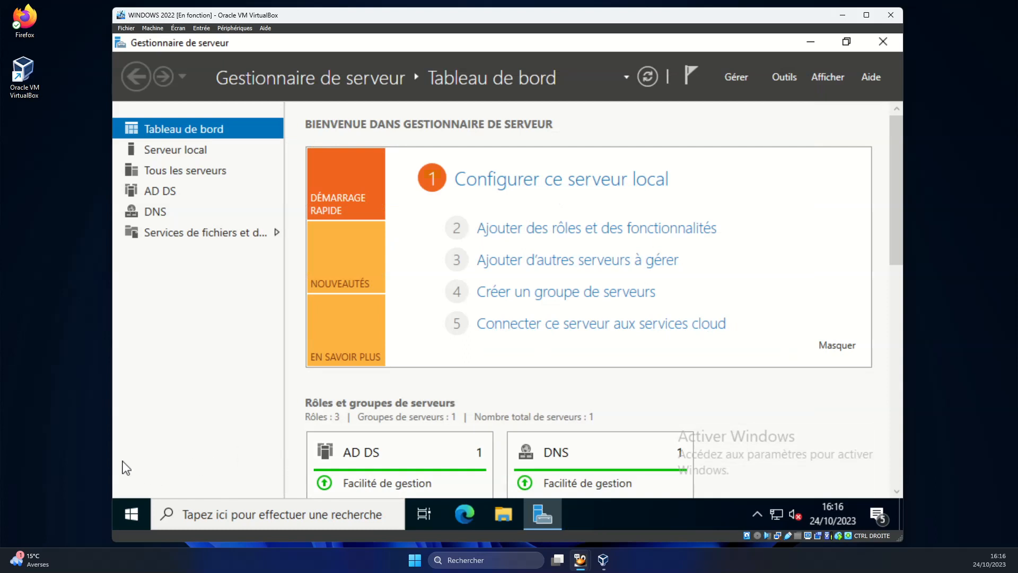
pyautogui.click(130, 513)
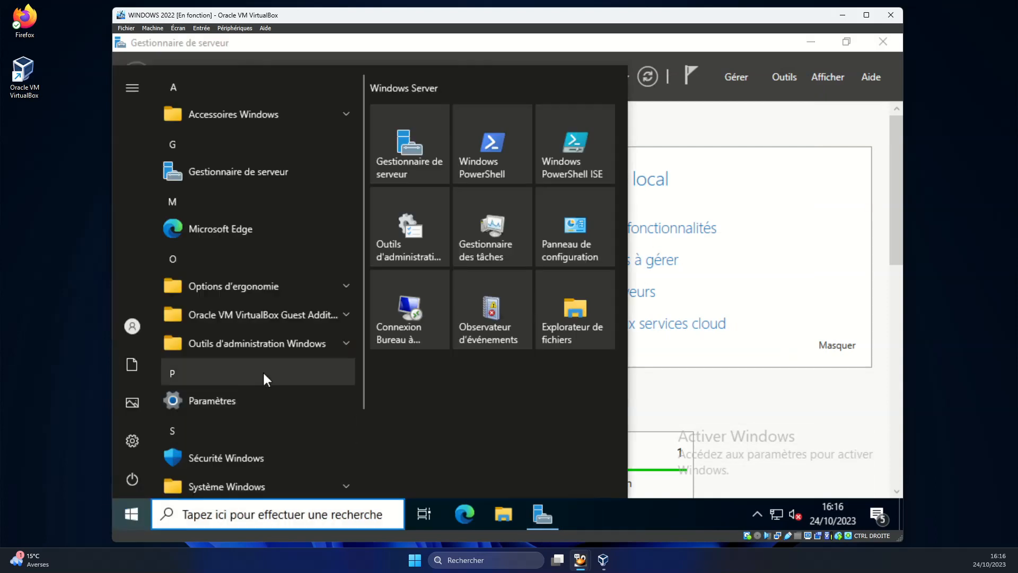
pyautogui.click(498, 138)
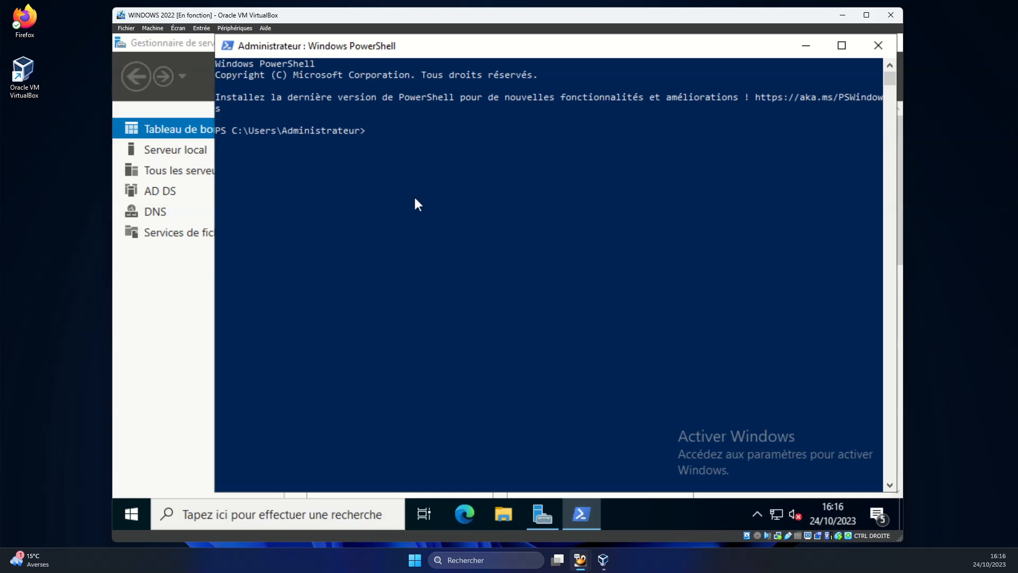
pyautogui.write('gpupdate /force')
pyautogui.press('Return')
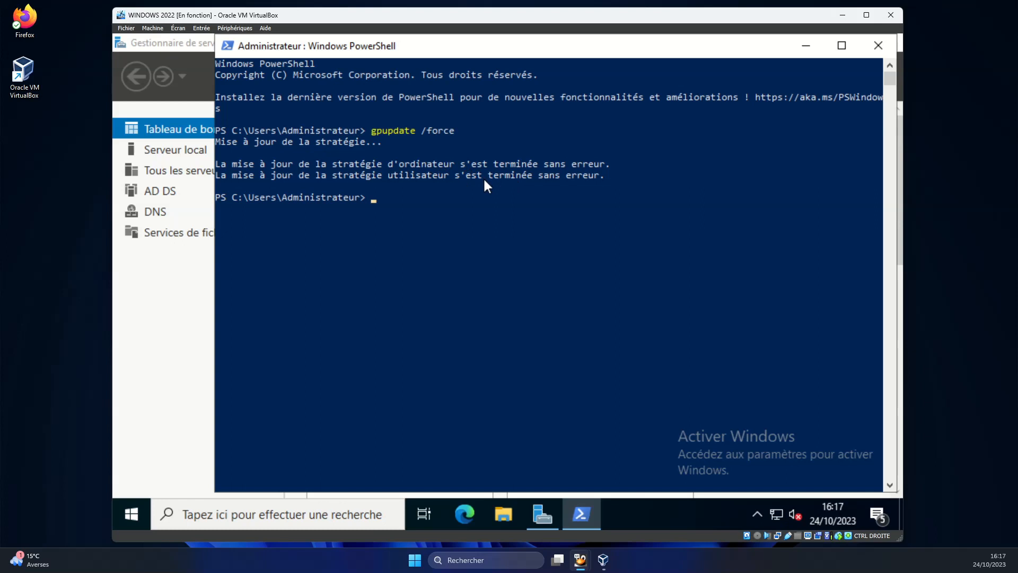
pyautogui.click(879, 46)
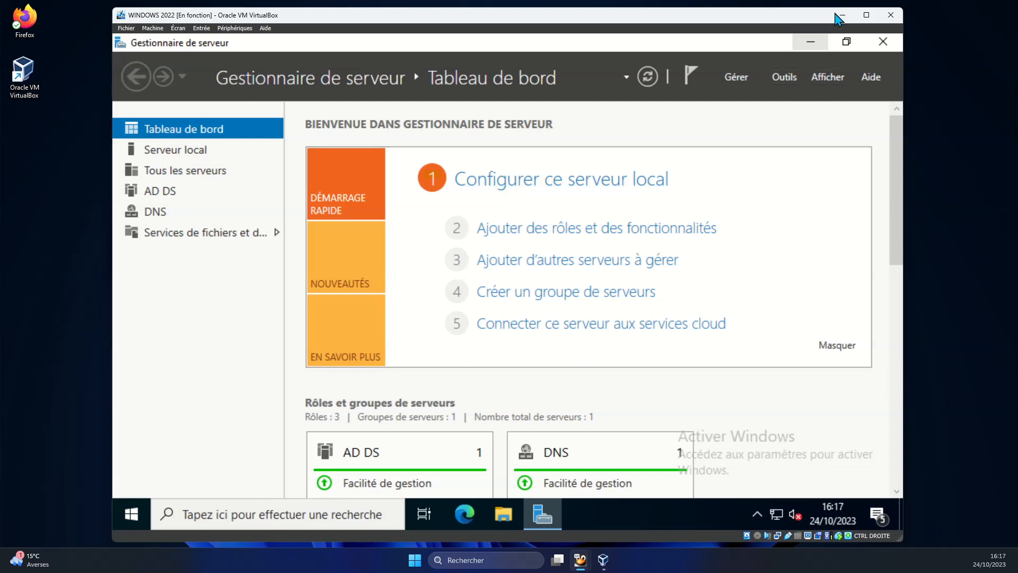
# Switch to the Windows 11 client VM and sign in with the account password.
pyautogui.click(850, 18)
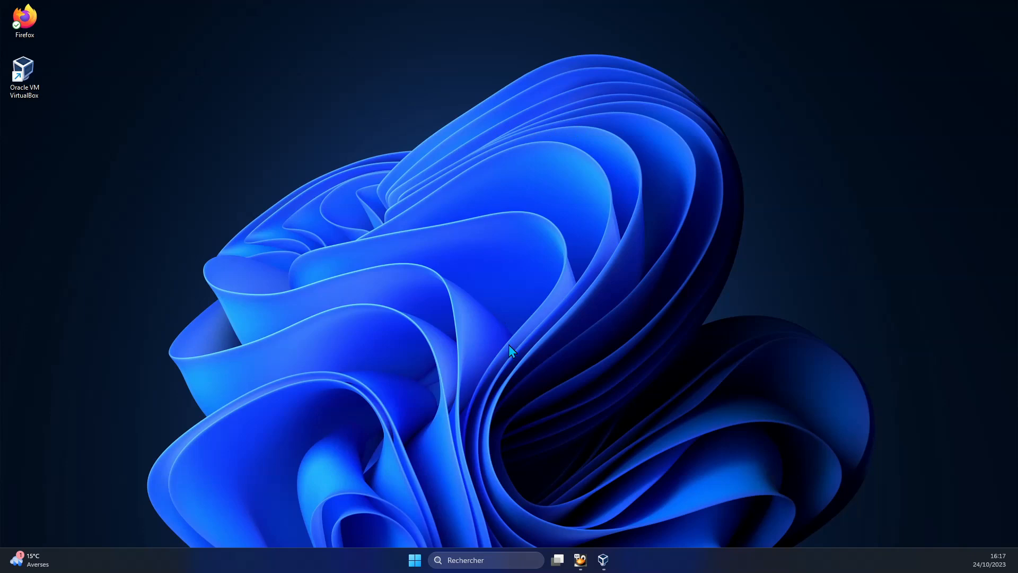
pyautogui.moveTo(603, 559)
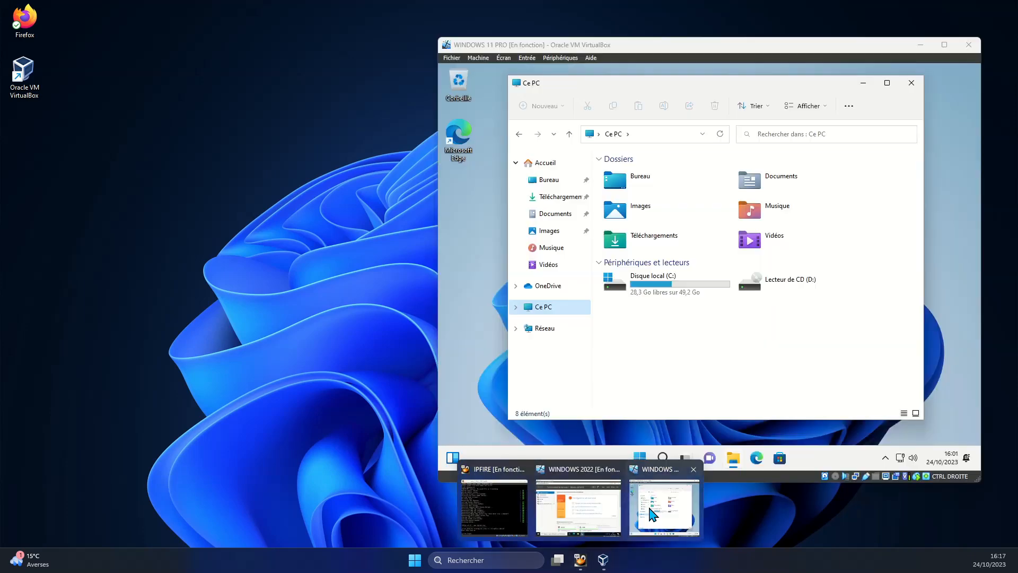
pyautogui.click(651, 511)
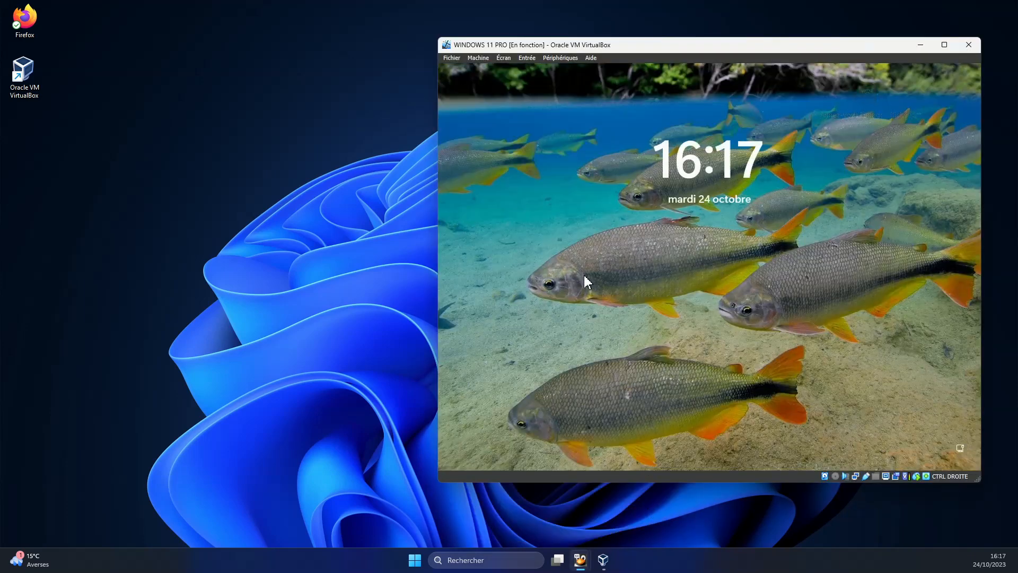
pyautogui.moveTo(619, 46); pyautogui.dragTo(389, 45)
pyautogui.click(424, 263)
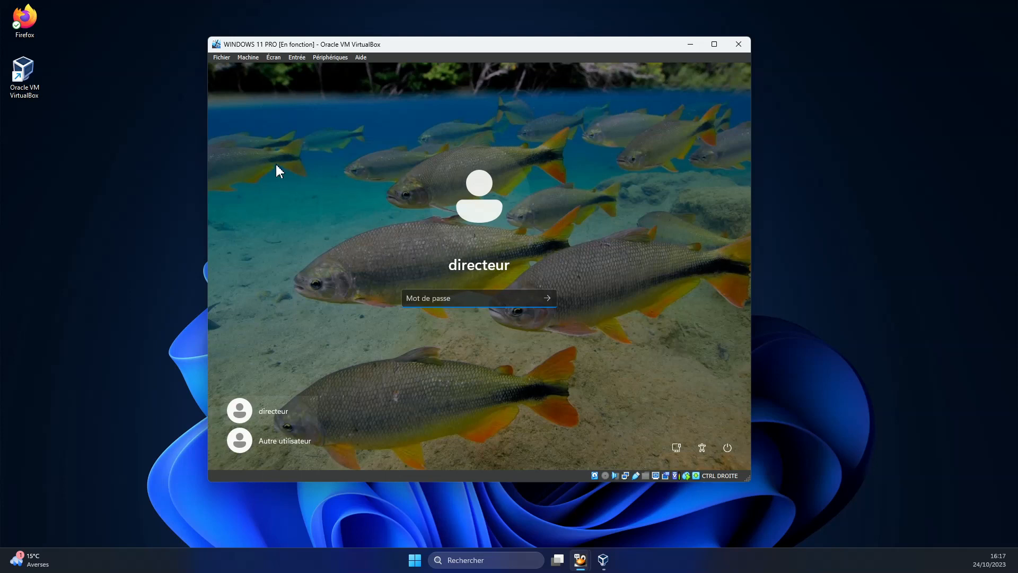
pyautogui.write('••••••')
pyautogui.press('Return')
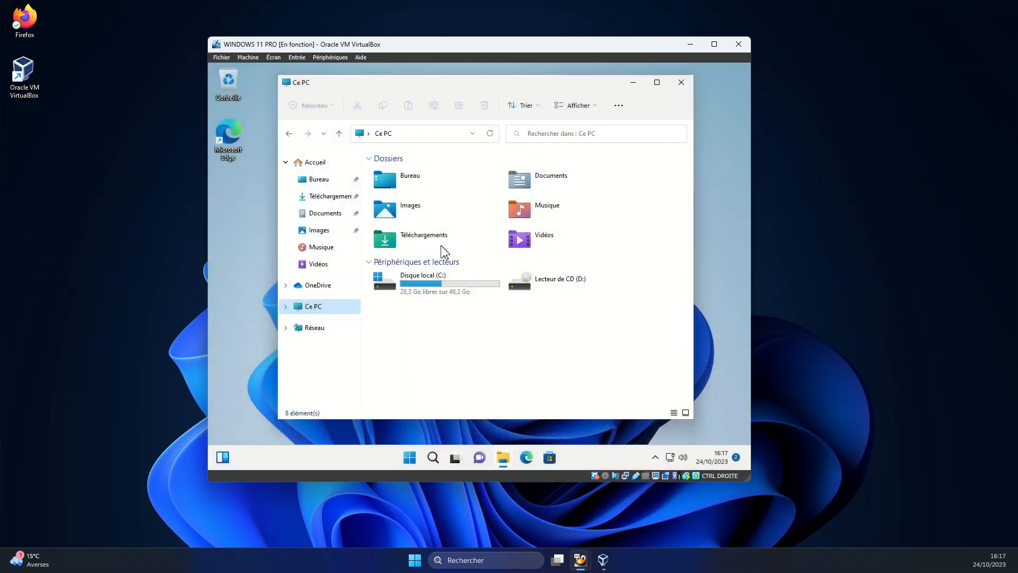
# Check the client's drives under Ce PC, then sign out from the Start menu.
pyautogui.click(679, 87)
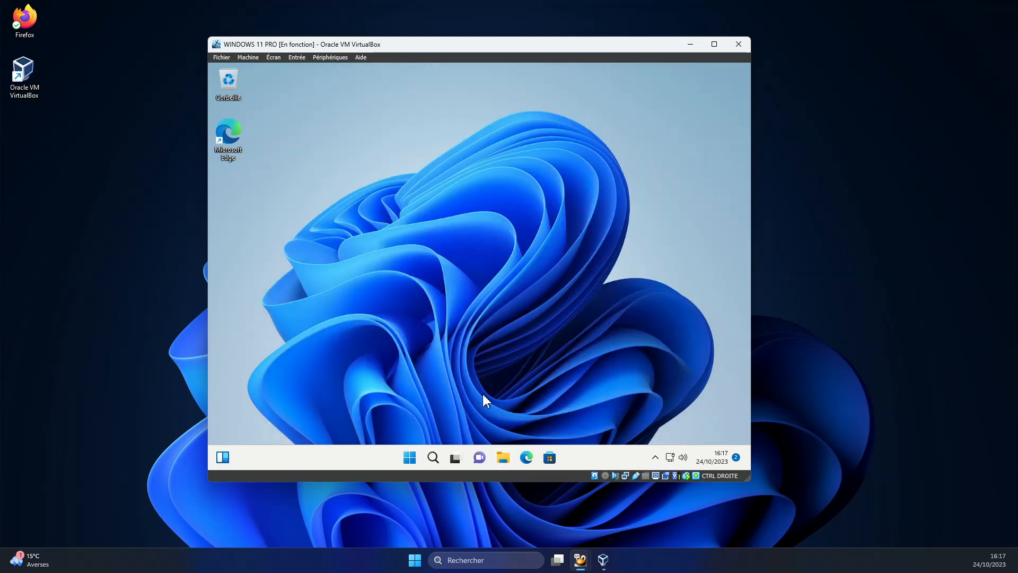
pyautogui.click(502, 460)
pyautogui.click(312, 313)
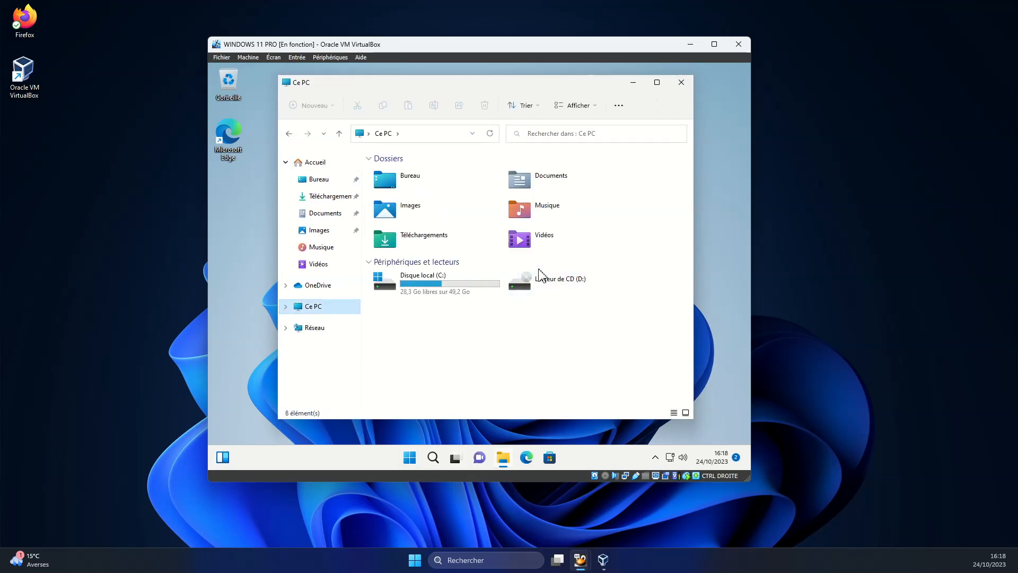
pyautogui.click(681, 82)
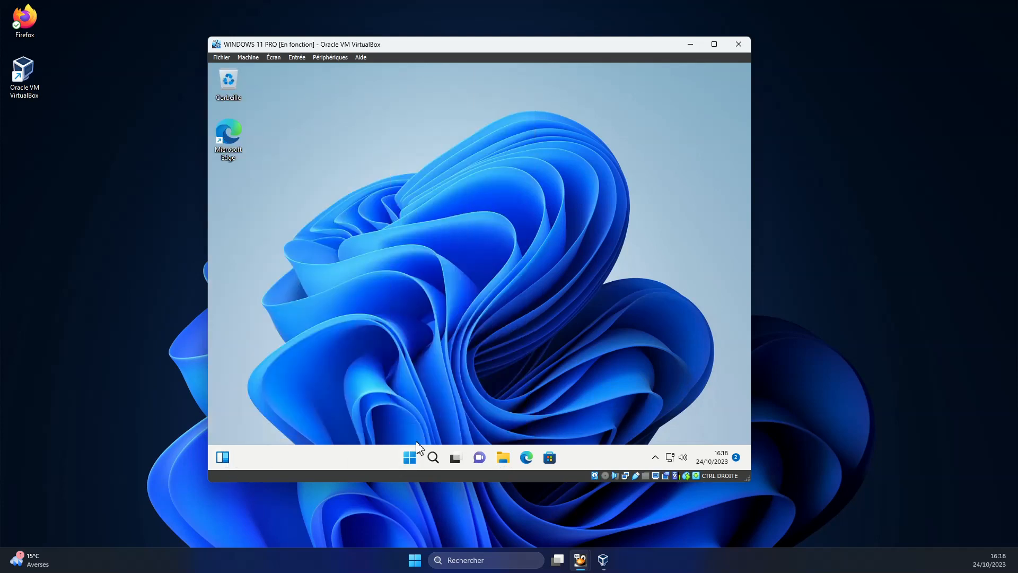
pyautogui.click(410, 457)
pyautogui.click(352, 420)
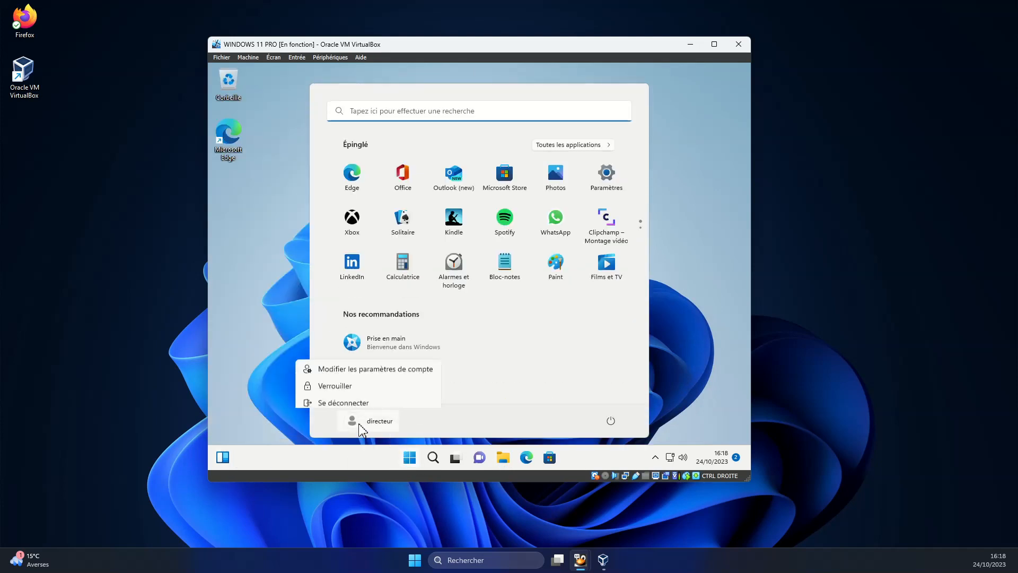
pyautogui.click(333, 379)
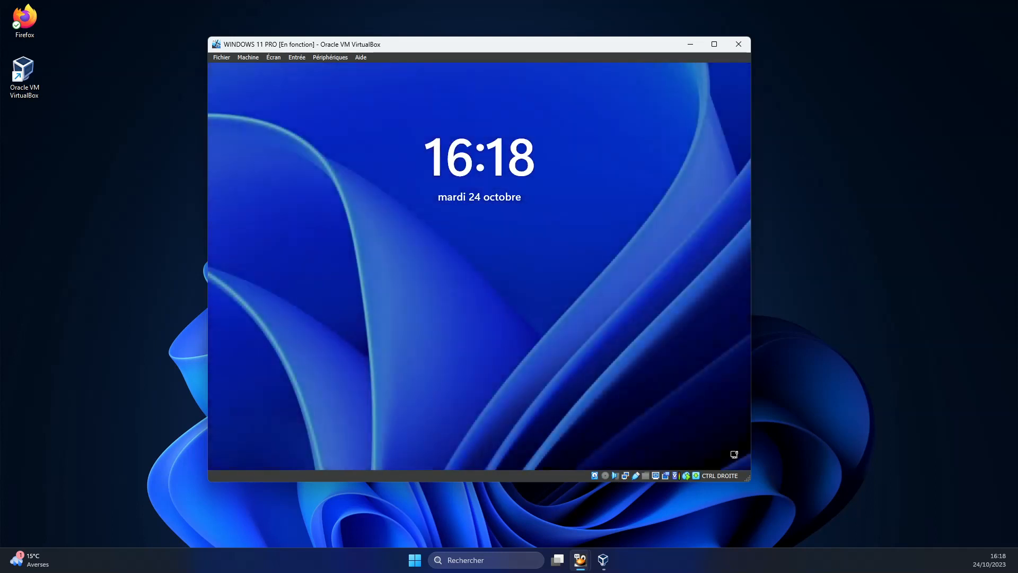
# Sign back in with the password and open Ce PC to see FICHIERS SERVICE DIRECTION (S:).
pyautogui.click(605, 234)
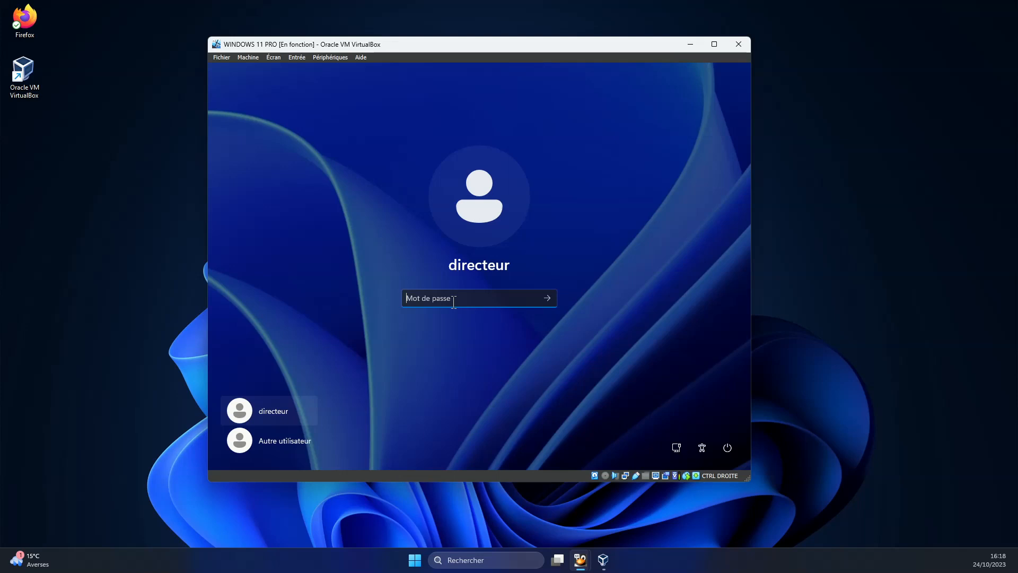
pyautogui.write('a')
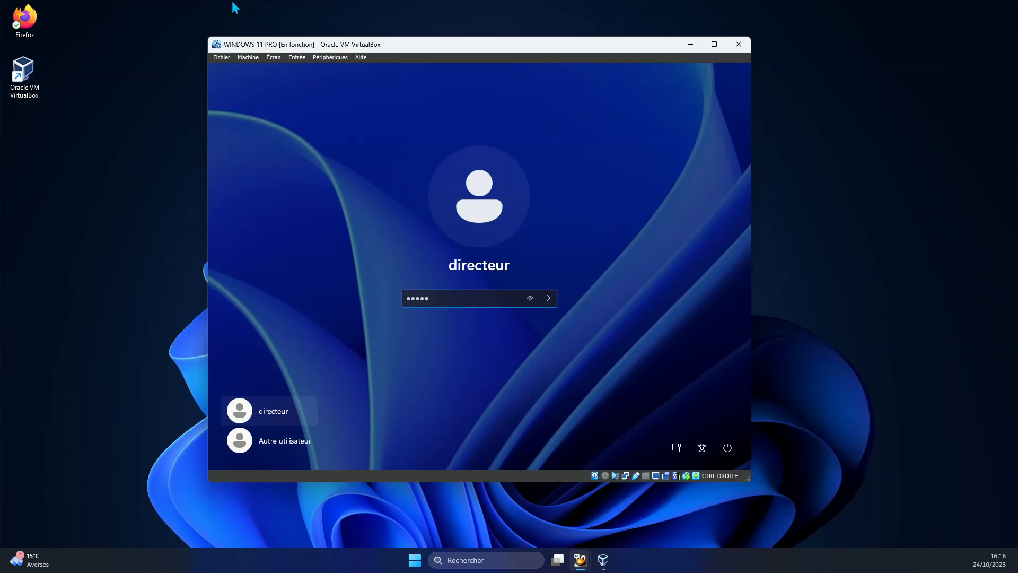
pyautogui.write('aaaaaaaaaaa')
pyautogui.press('Return')
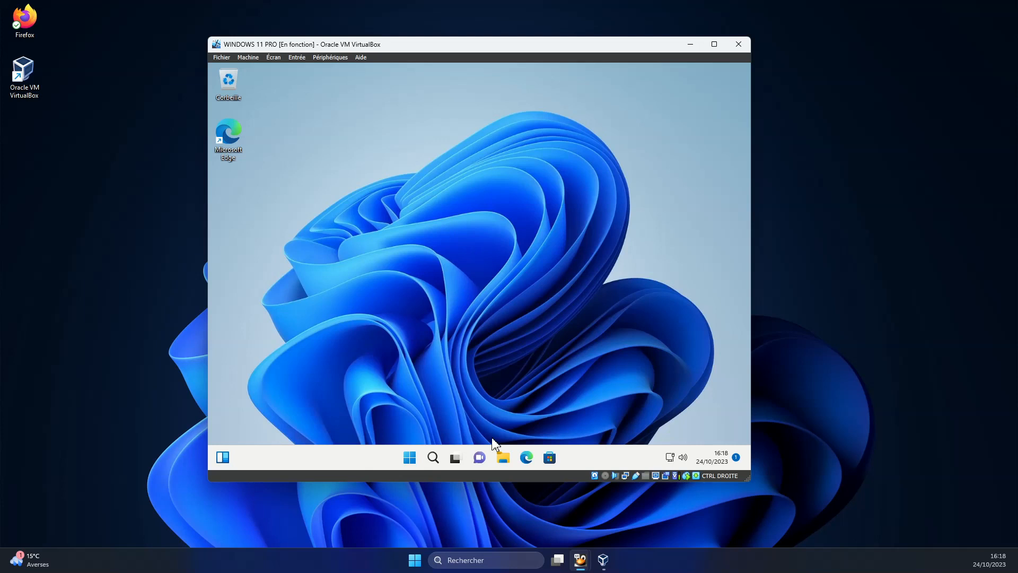
pyautogui.click(503, 457)
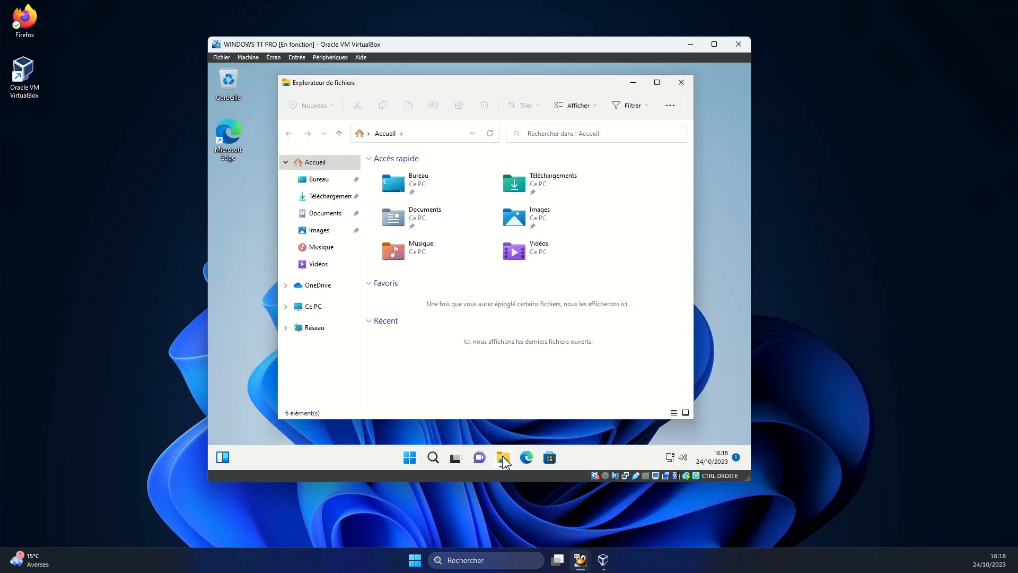
pyautogui.click(313, 307)
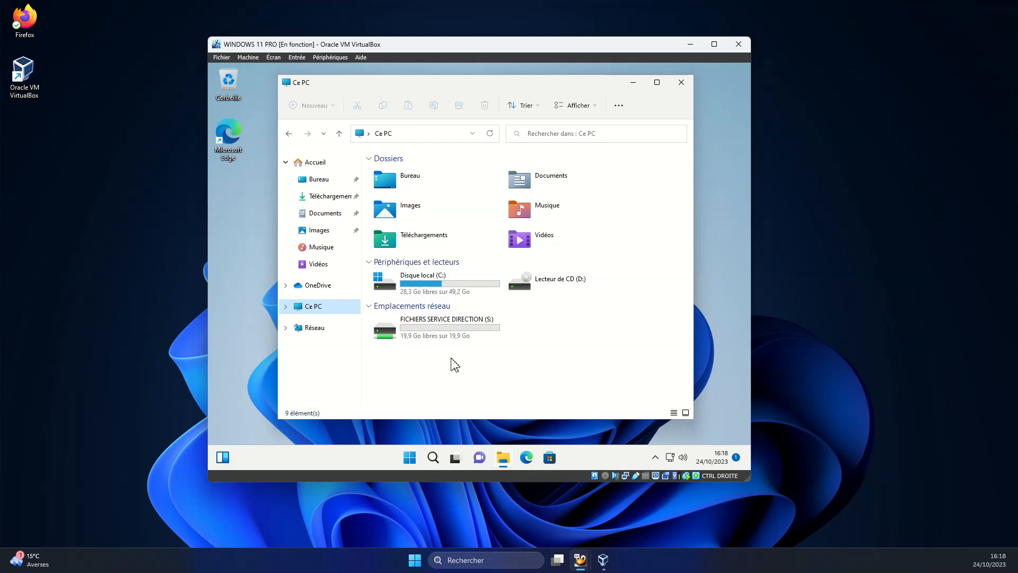
# Create a folder named Nouveau dossier on the S: network drive.
pyautogui.doubleClick(427, 334)
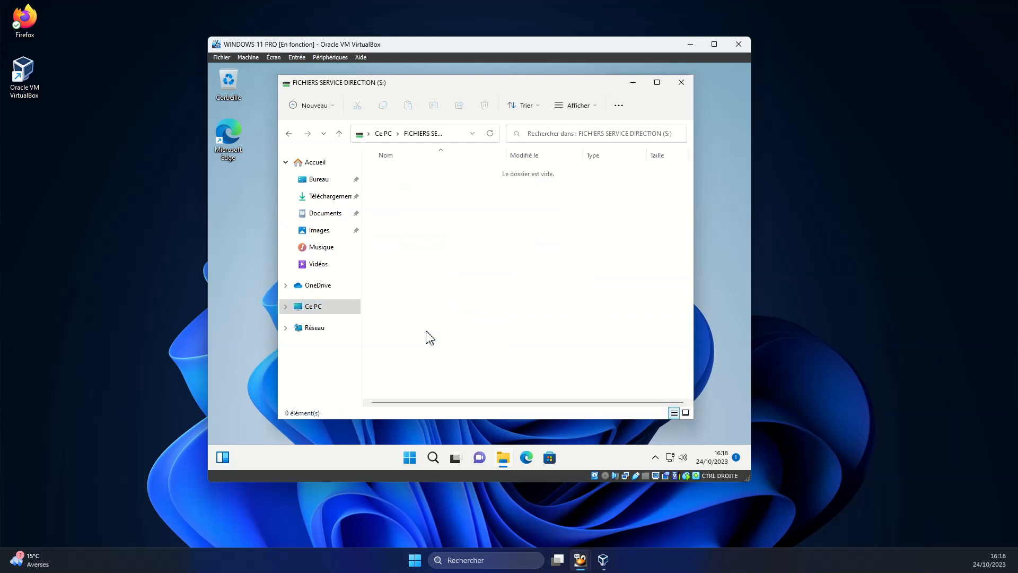
pyautogui.click(339, 133)
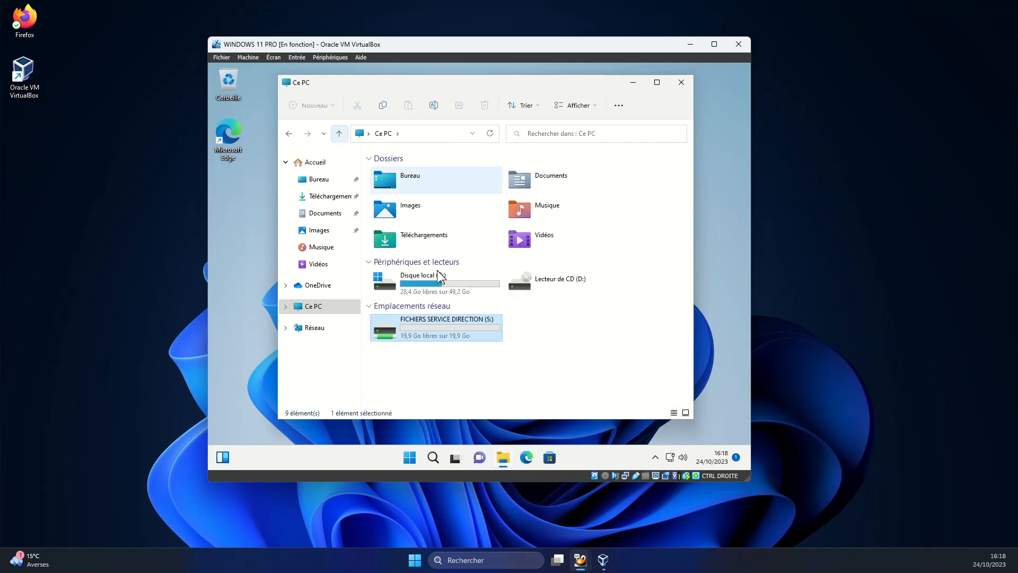
pyautogui.doubleClick(434, 333)
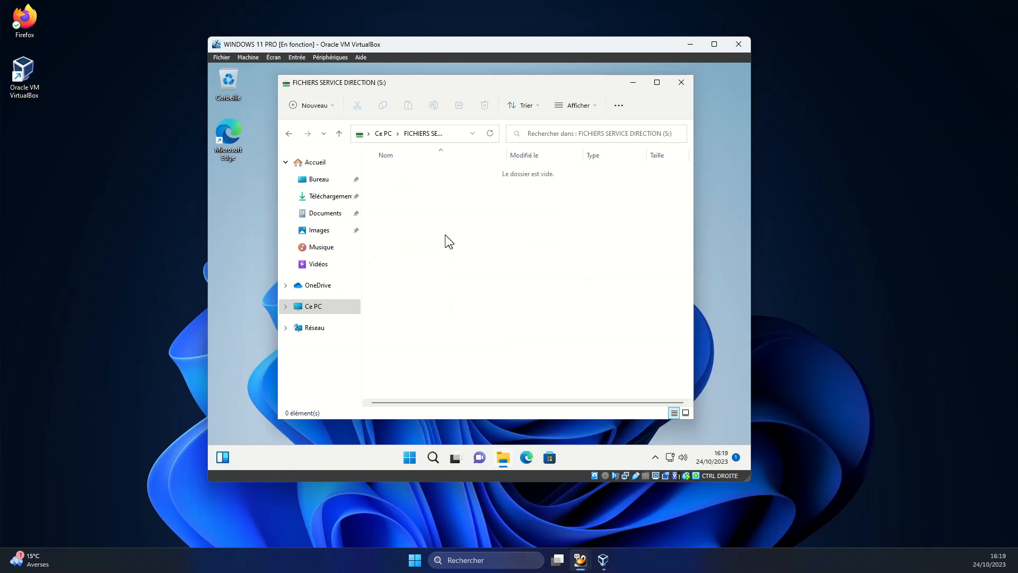
pyautogui.rightClick(488, 194)
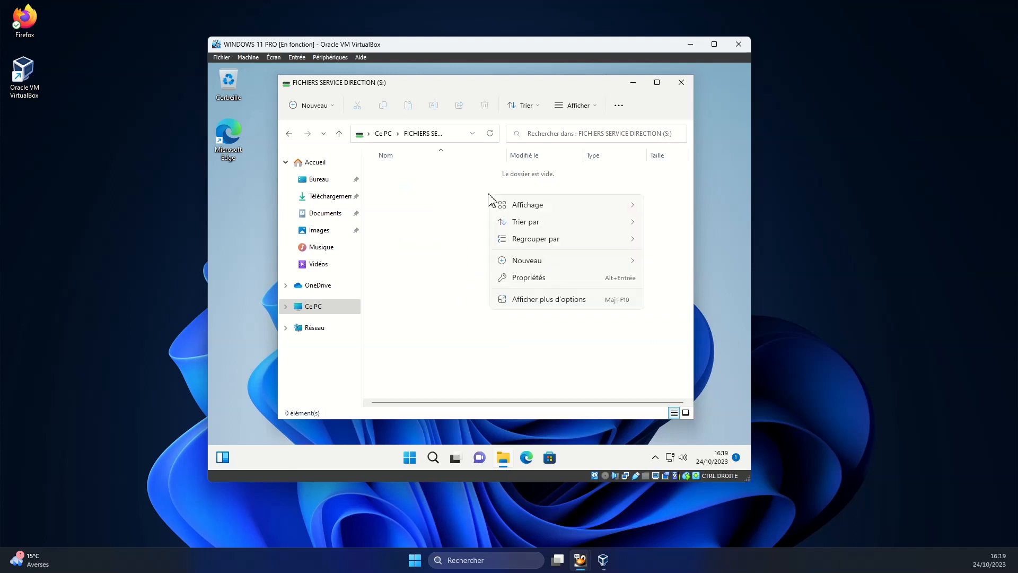
pyautogui.moveTo(524, 265)
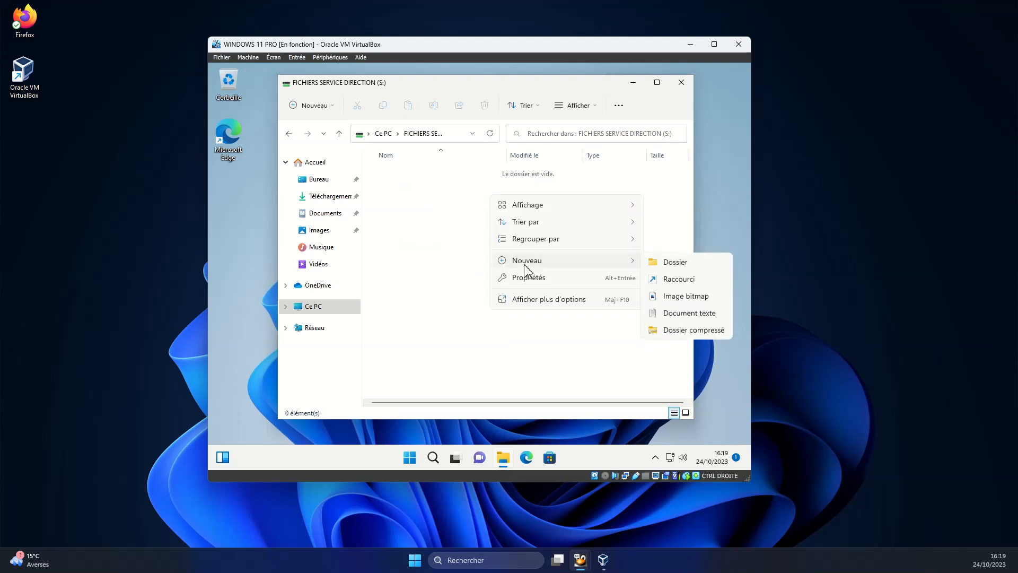
pyautogui.click(671, 267)
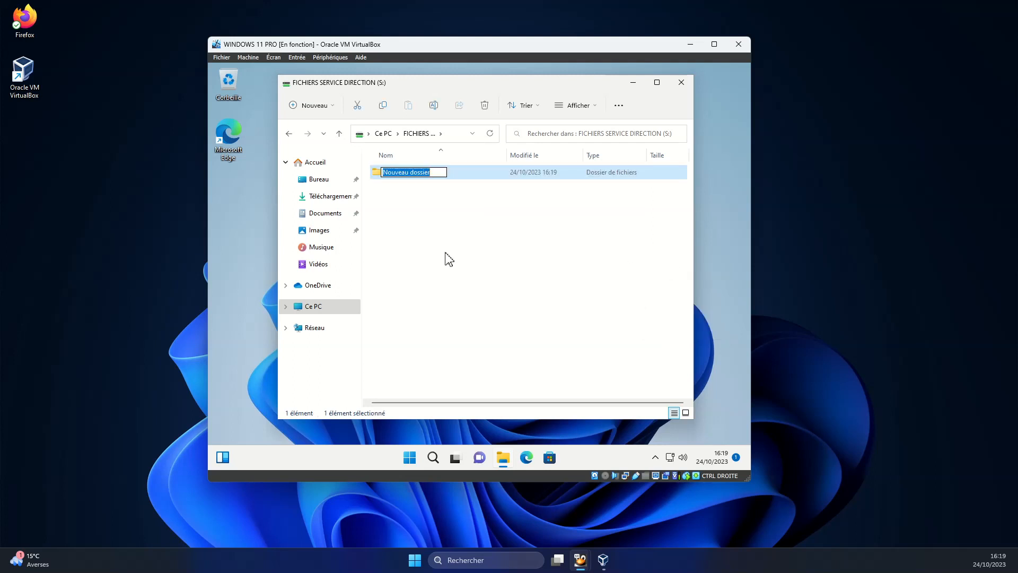
pyautogui.press('Return')
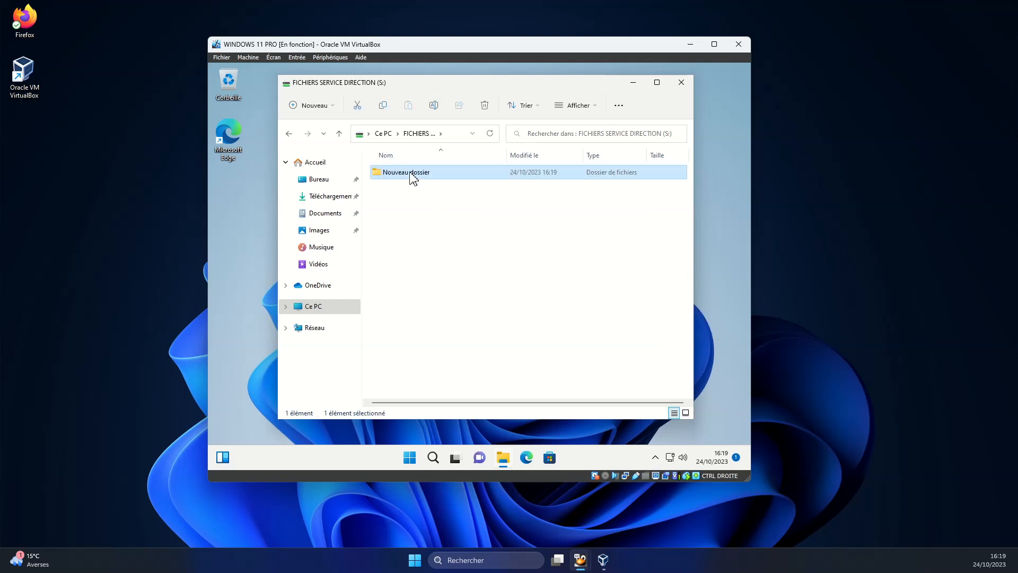
# Create a Nouveau Document texte inside Nouveau dossier.
pyautogui.doubleClick(413, 176)
pyautogui.rightClick(451, 247)
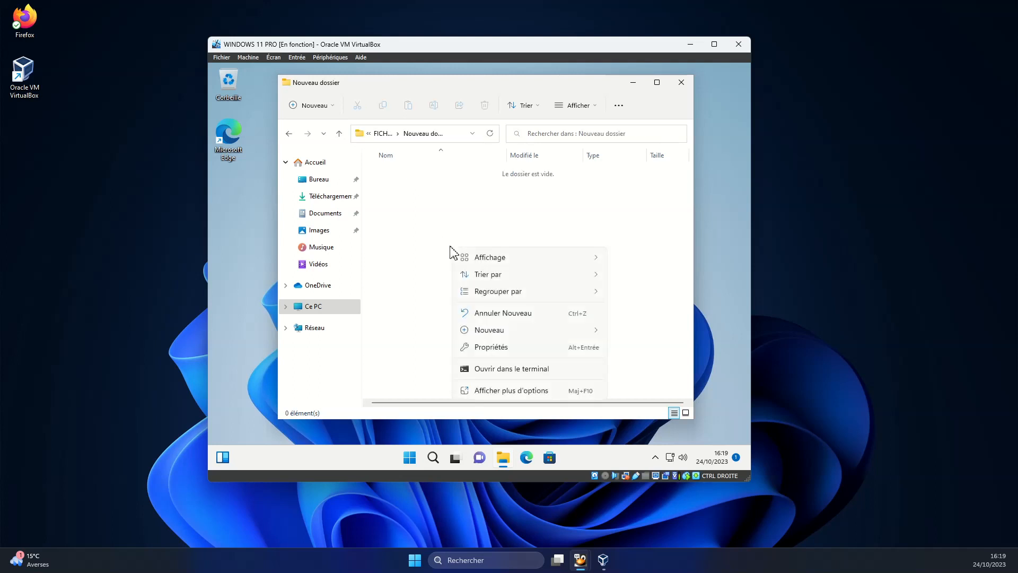
pyautogui.moveTo(491, 327)
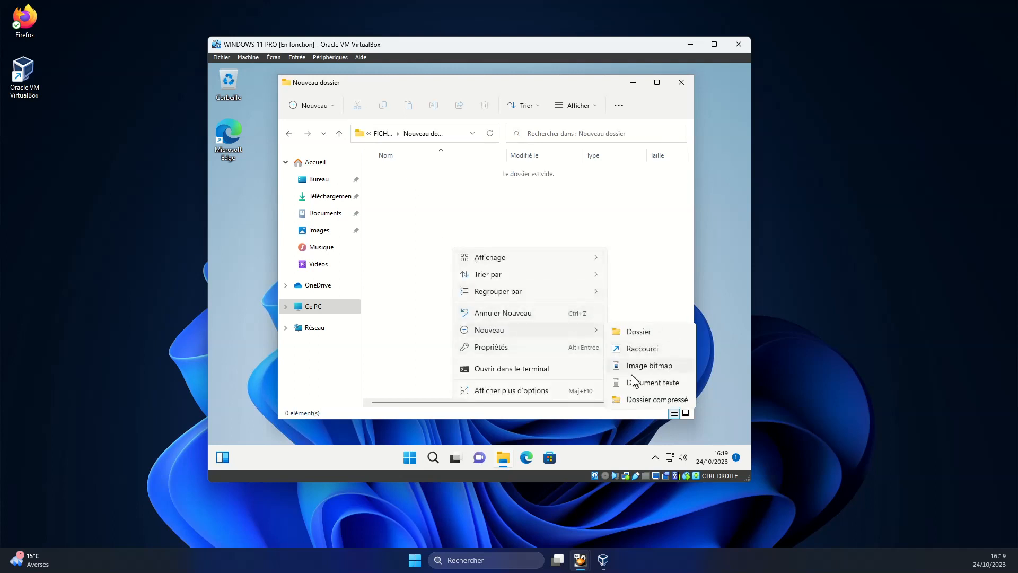
pyautogui.click(658, 380)
pyautogui.click(428, 249)
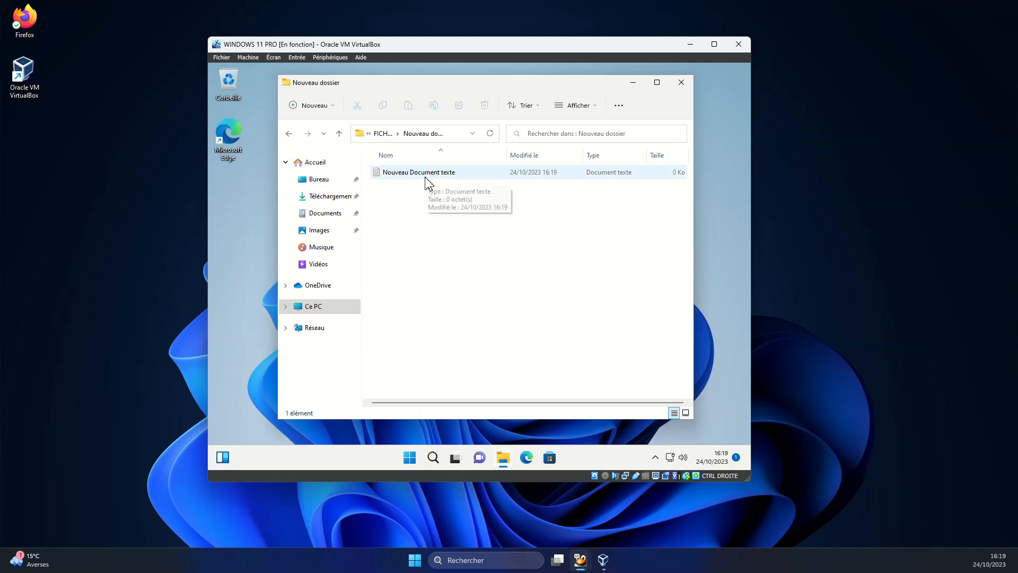
# Navigate back to Ce PC, briefly opening the Documents folder.
pyautogui.click(289, 134)
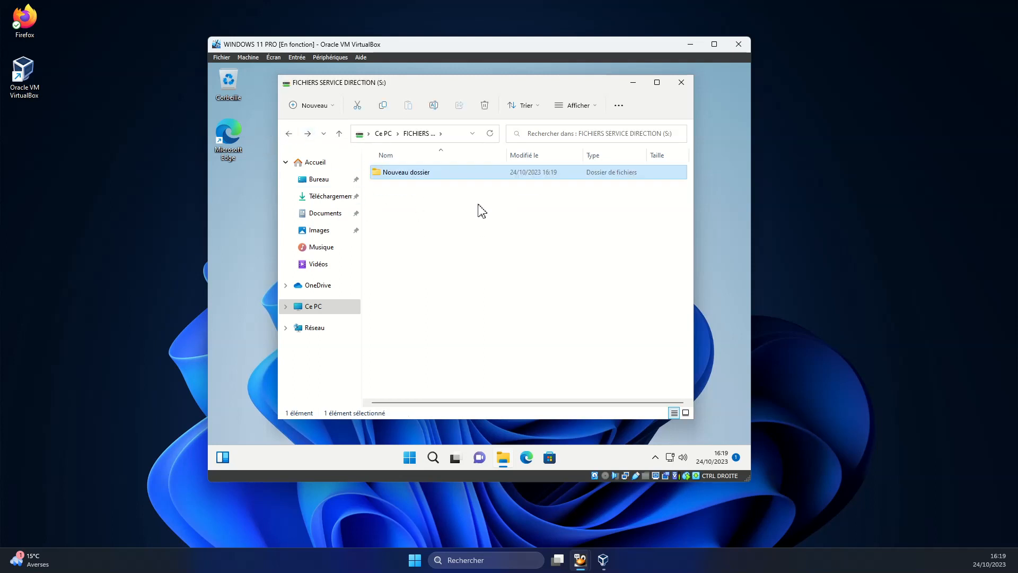
pyautogui.click(291, 135)
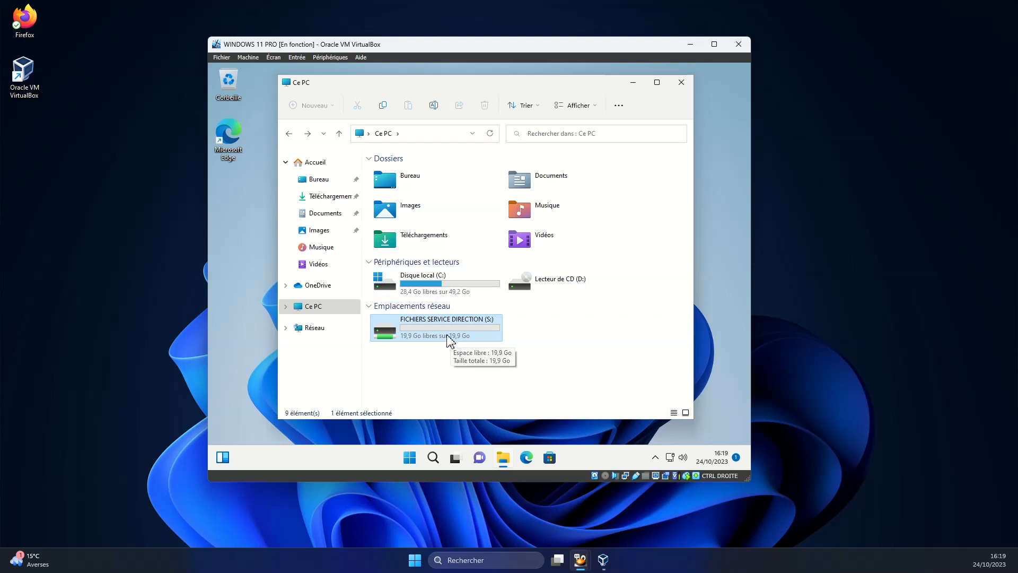
pyautogui.click(540, 182)
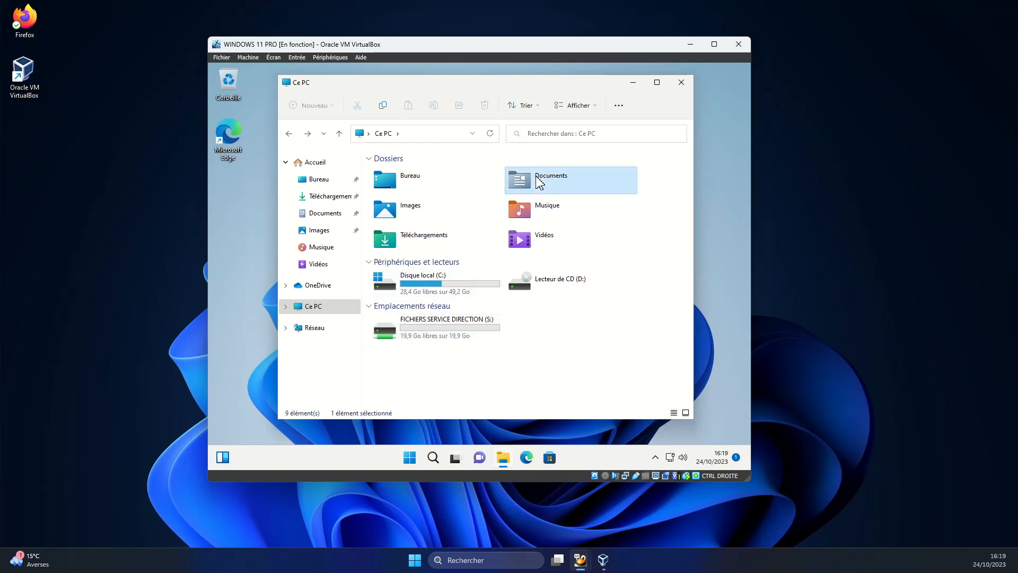
pyautogui.doubleClick(540, 182)
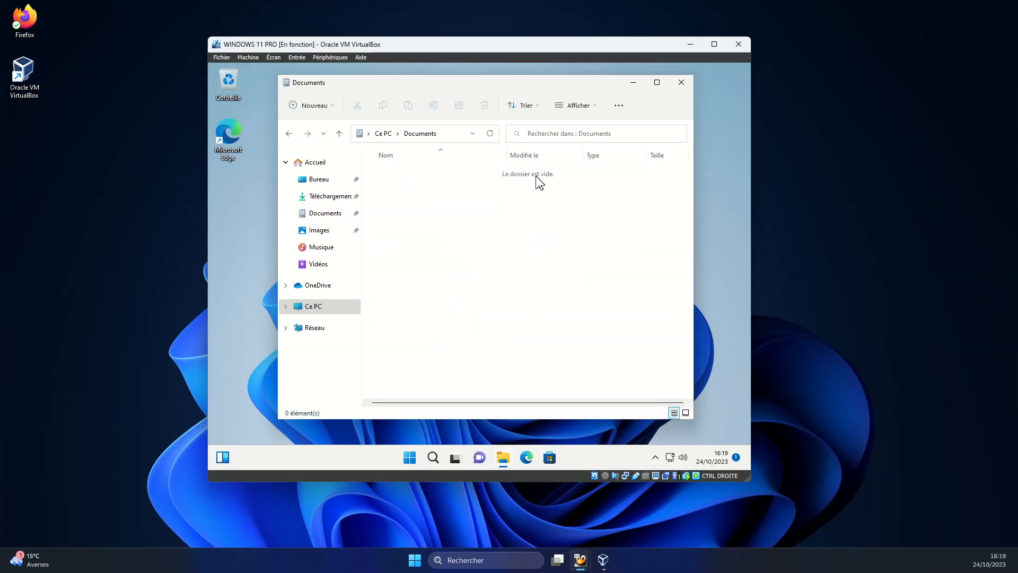
pyautogui.click(290, 136)
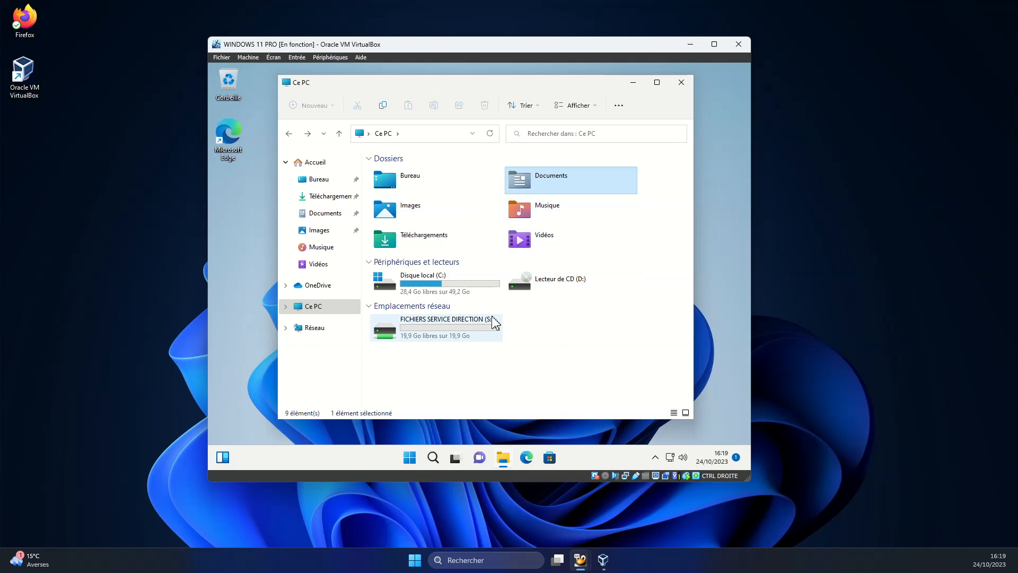
# On the server, browse datas (E:) to direction\Nouveau dossier to confirm the client-created files.
pyautogui.moveTo(590, 563)
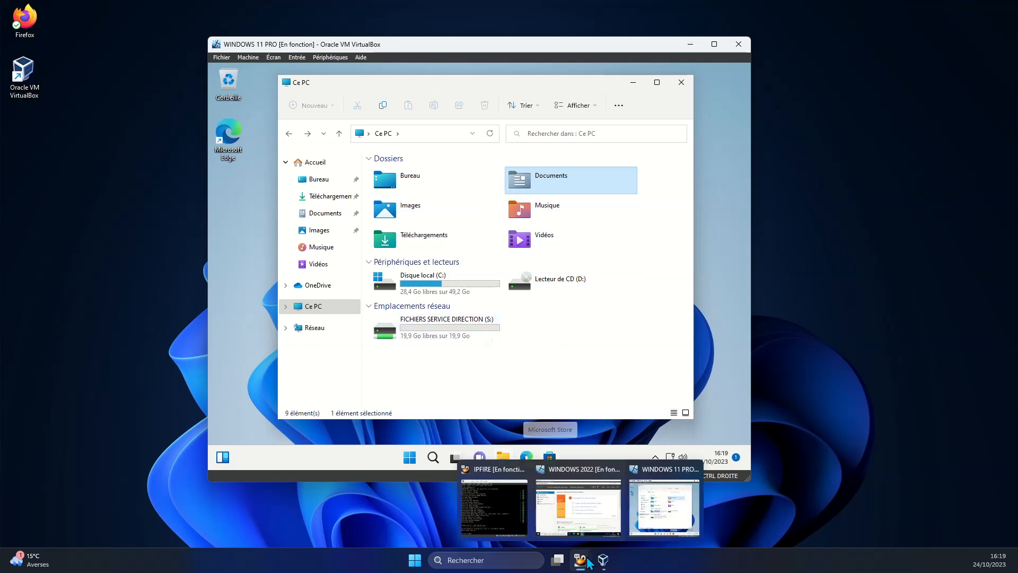
pyautogui.click(578, 525)
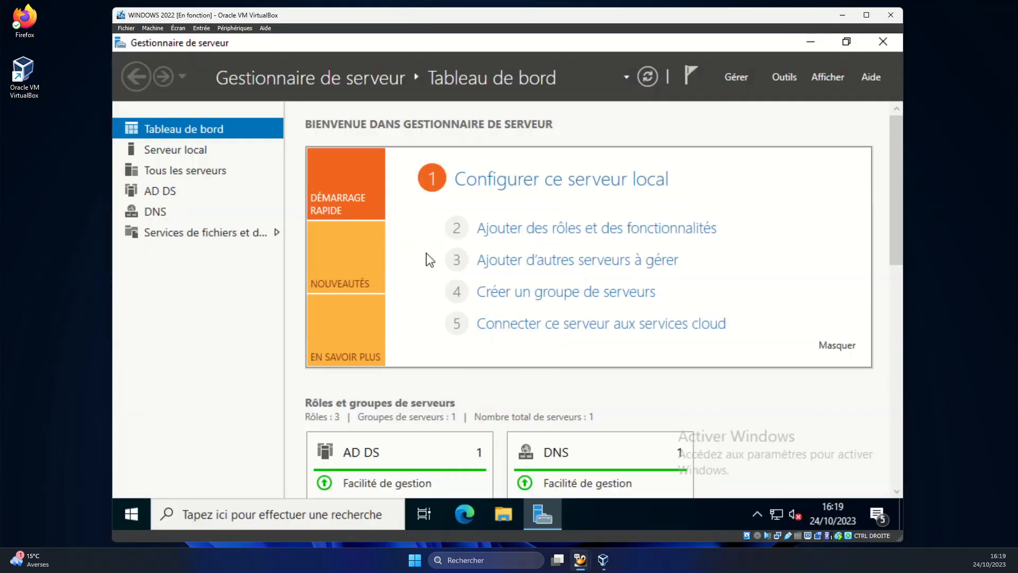
pyautogui.click(883, 41)
pyautogui.click(504, 512)
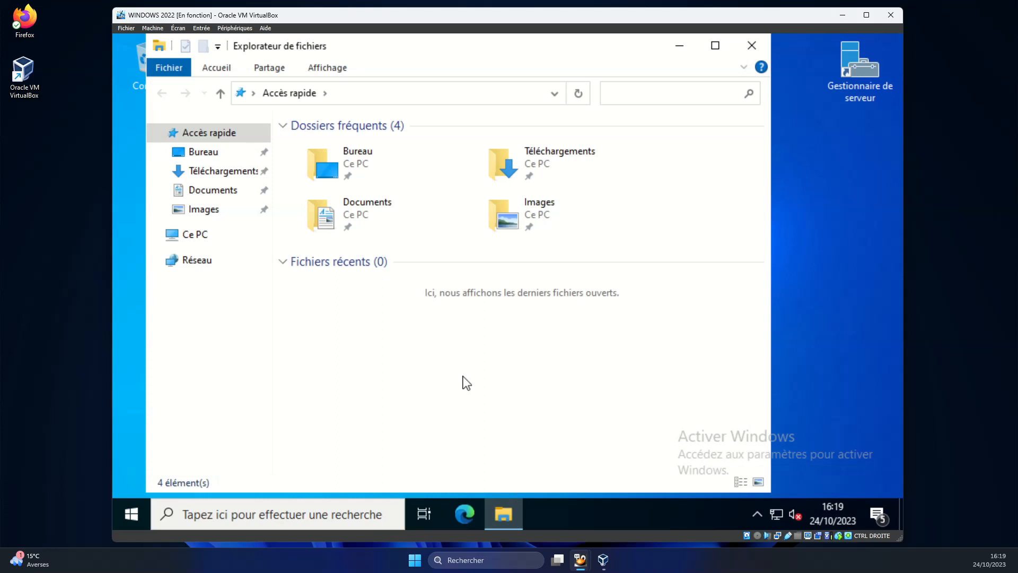
pyautogui.click(201, 243)
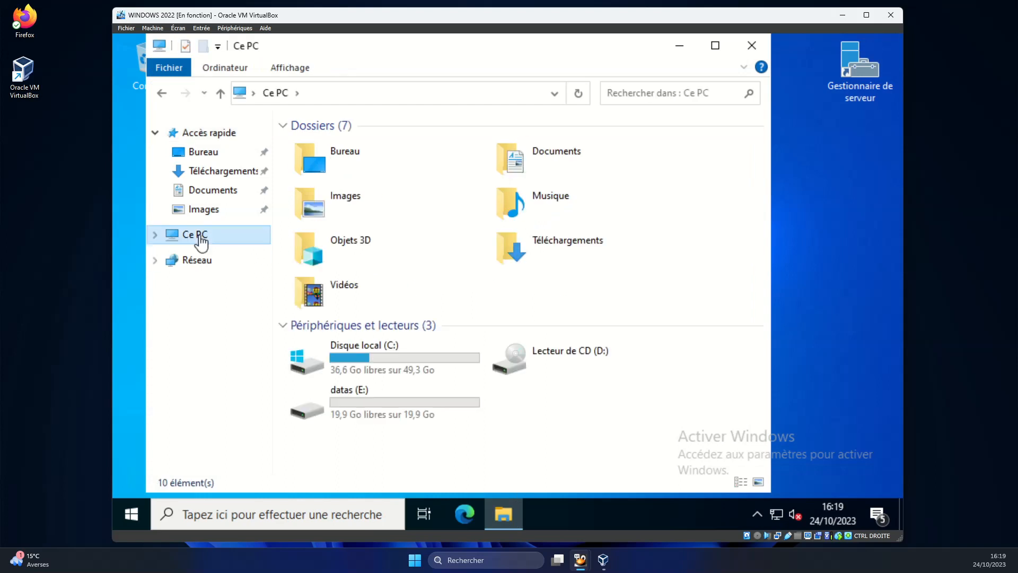
pyautogui.doubleClick(385, 402)
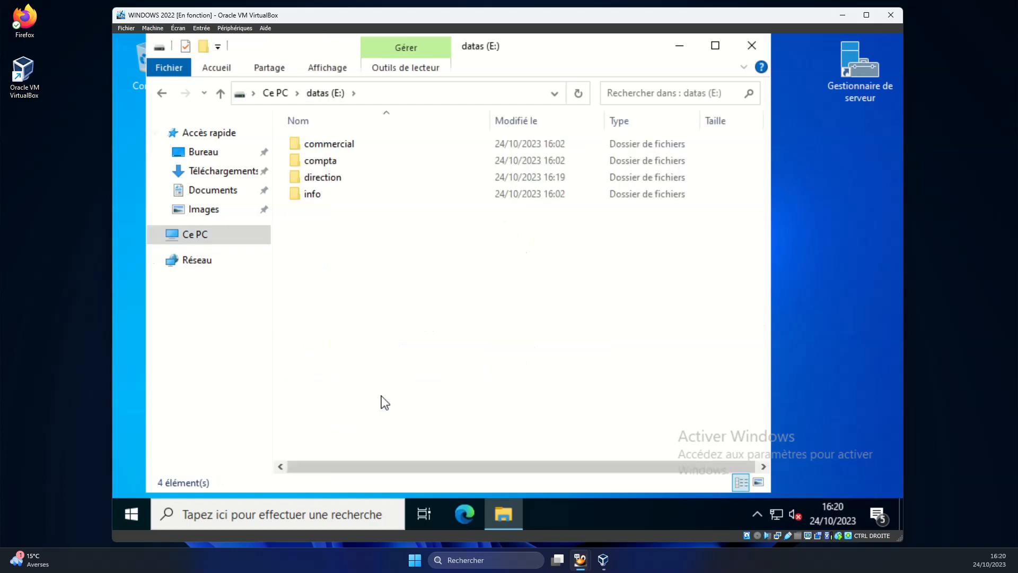
pyautogui.doubleClick(336, 180)
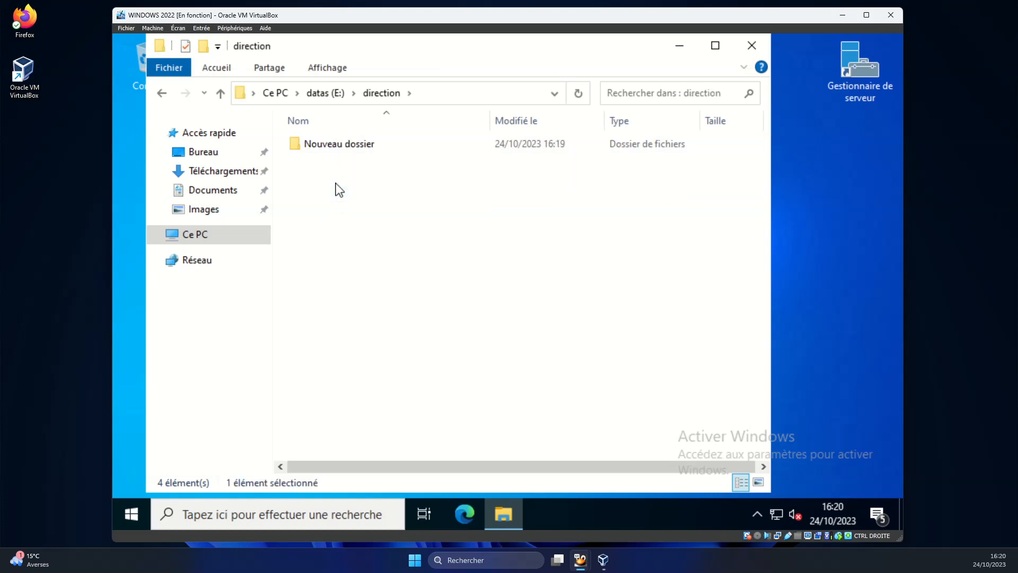
pyautogui.doubleClick(317, 146)
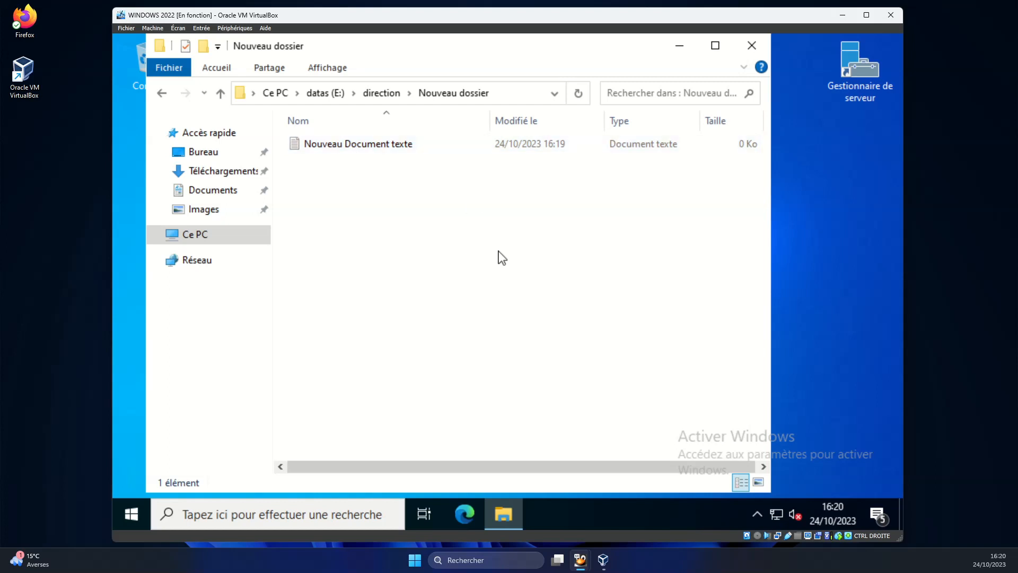
# Reopen File Explorer at the datas (E:) drive.
pyautogui.click(755, 53)
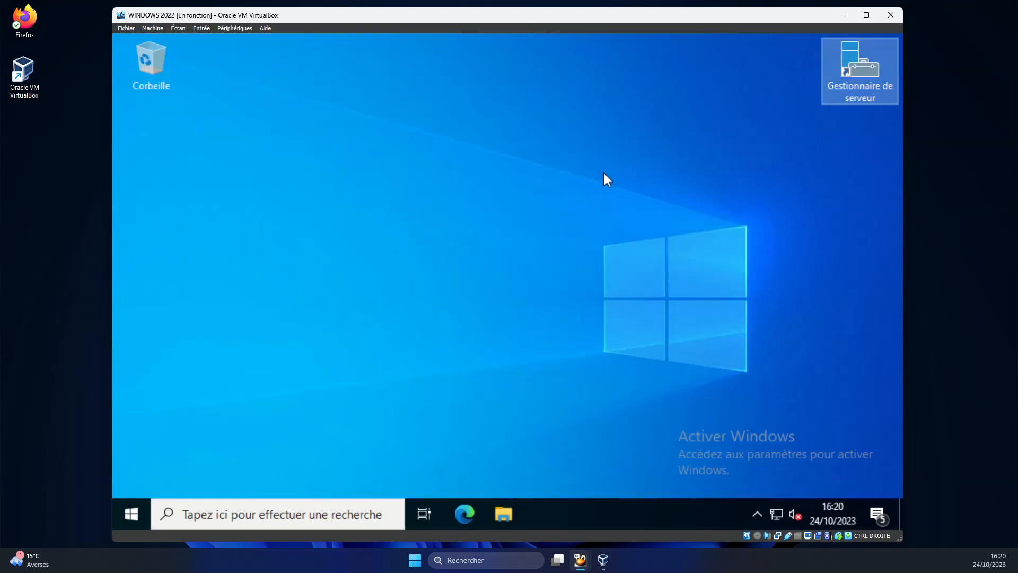
pyautogui.click(504, 514)
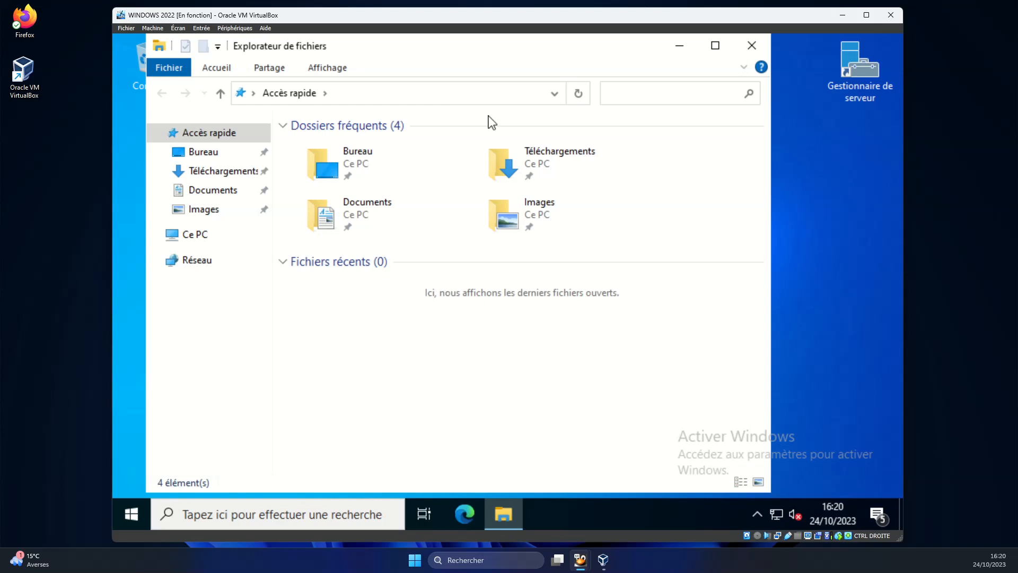
pyautogui.click(200, 236)
pyautogui.doubleClick(397, 399)
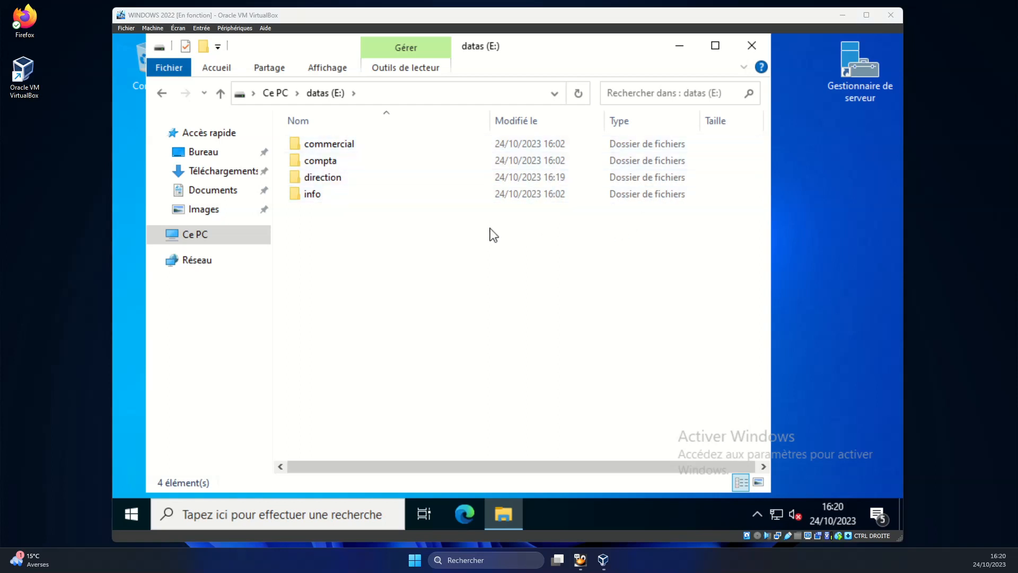
# Share the info folder under the hidden name info$ via Partage avancé.
pyautogui.rightClick(314, 196)
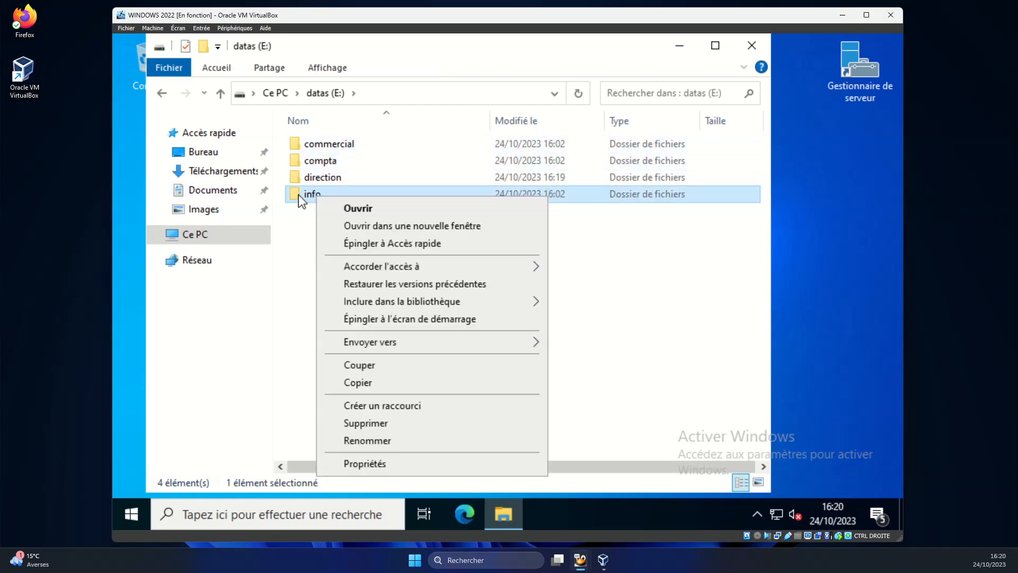
pyautogui.click(378, 465)
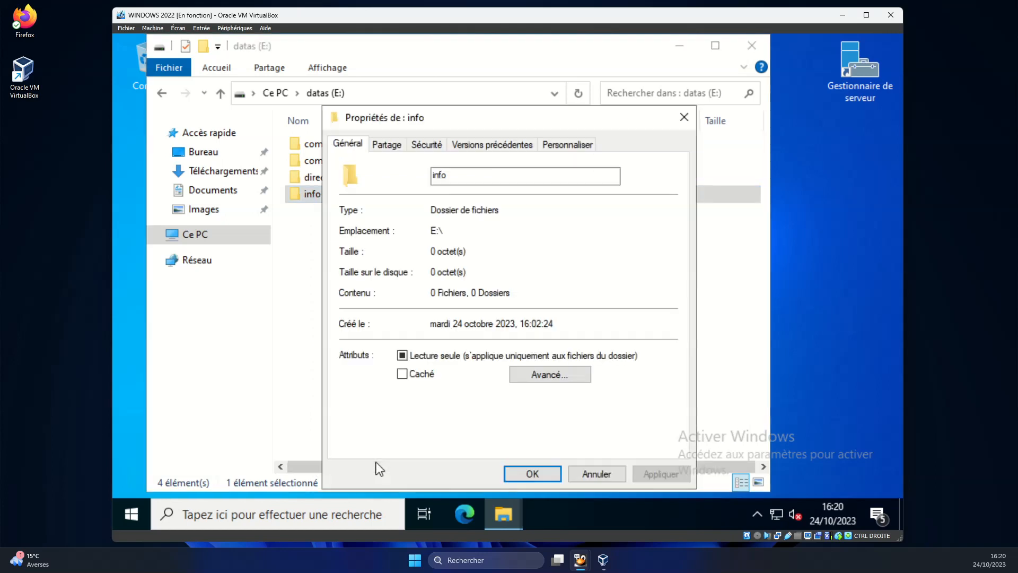
pyautogui.click(380, 153)
pyautogui.moveTo(437, 114); pyautogui.dragTo(435, 59)
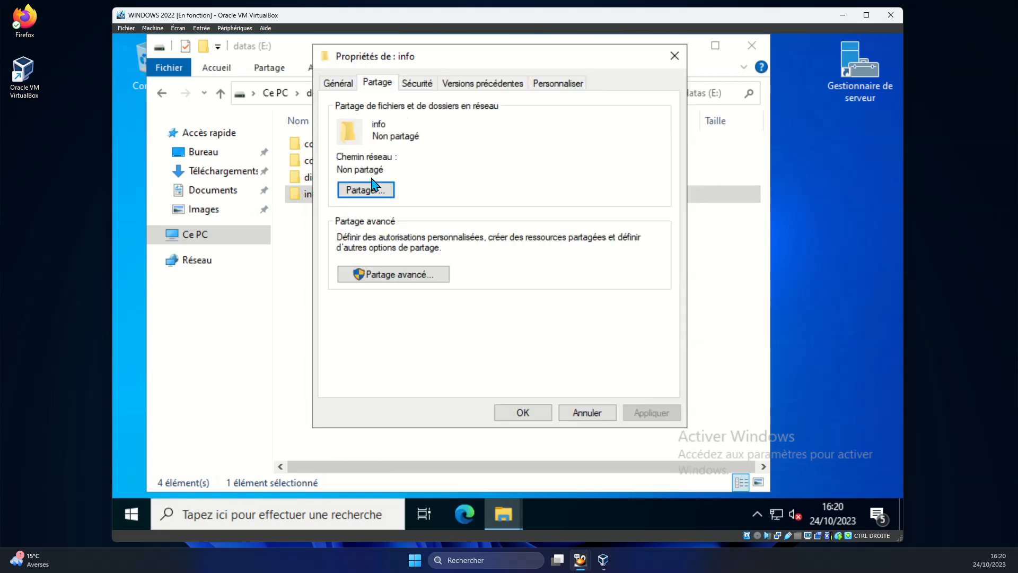
pyautogui.click(392, 277)
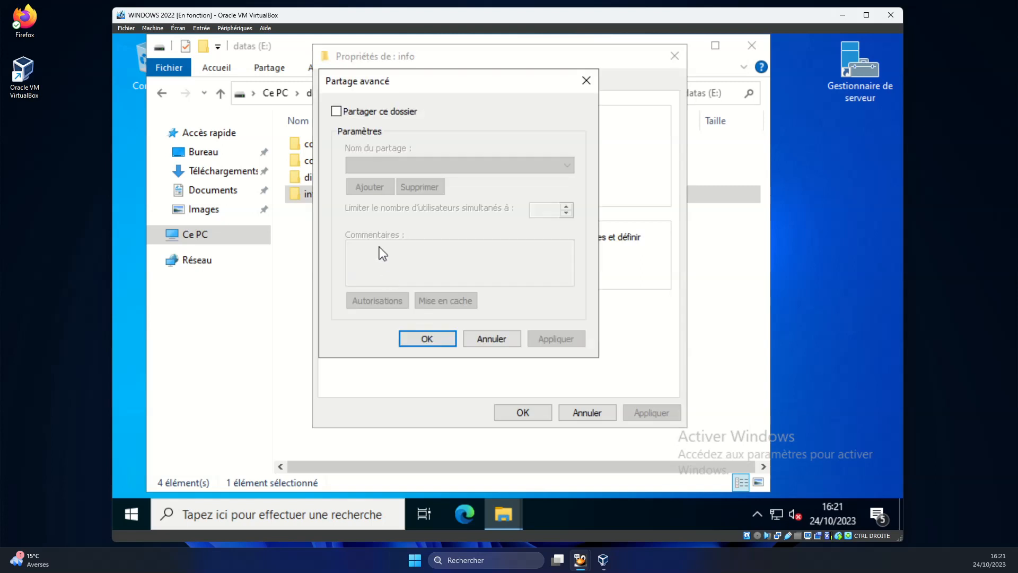
pyautogui.click(342, 114)
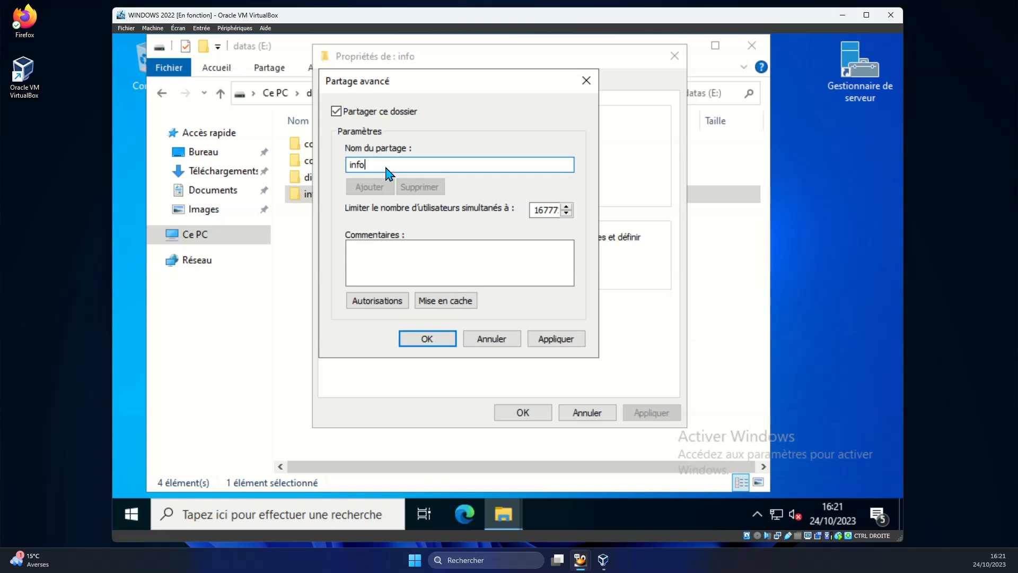
pyautogui.write('$')
# Replace Tout le monde with the INFO group in the info$ share permissions.
pyautogui.click(397, 300)
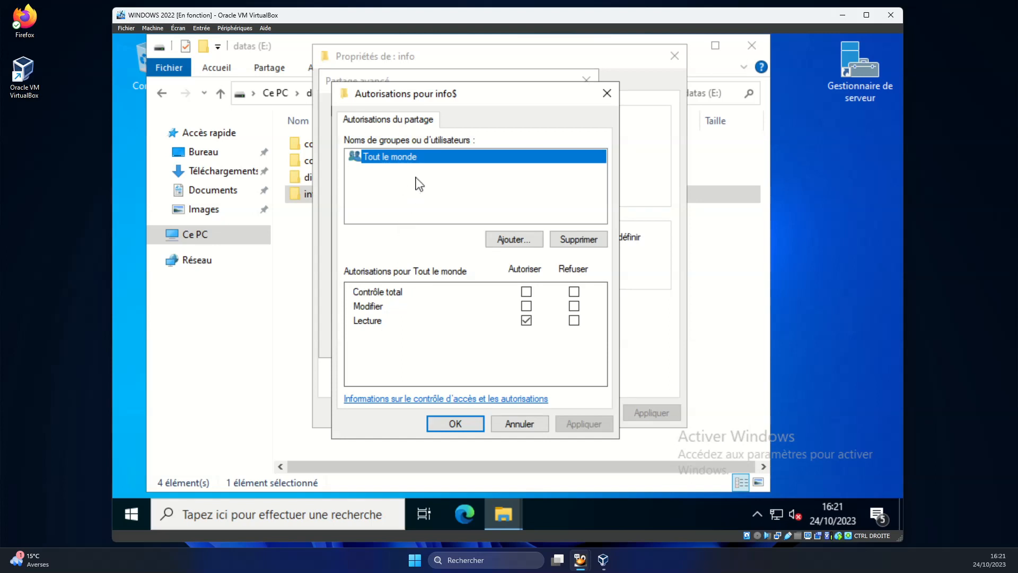
pyautogui.click(581, 244)
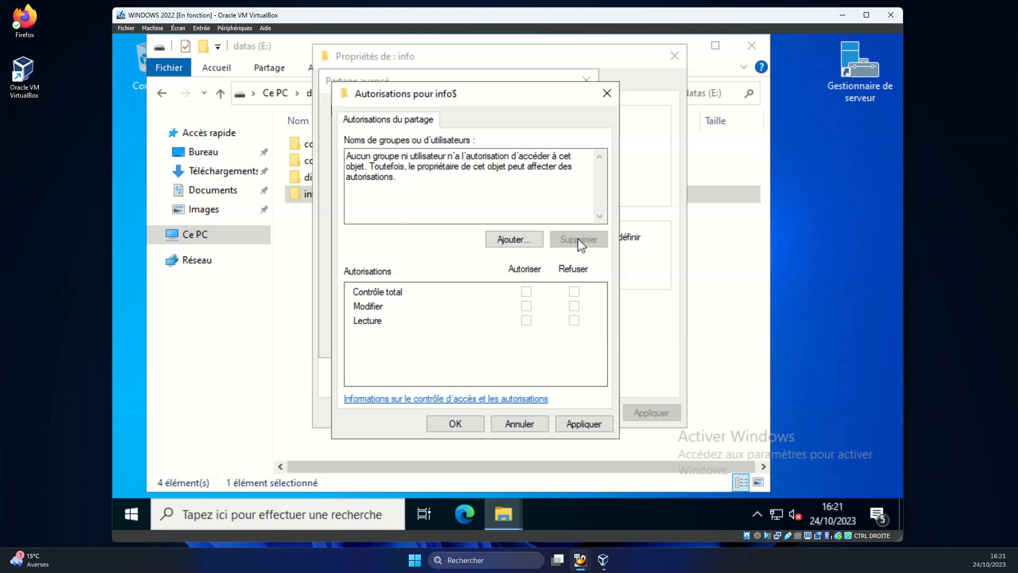
pyautogui.click(518, 245)
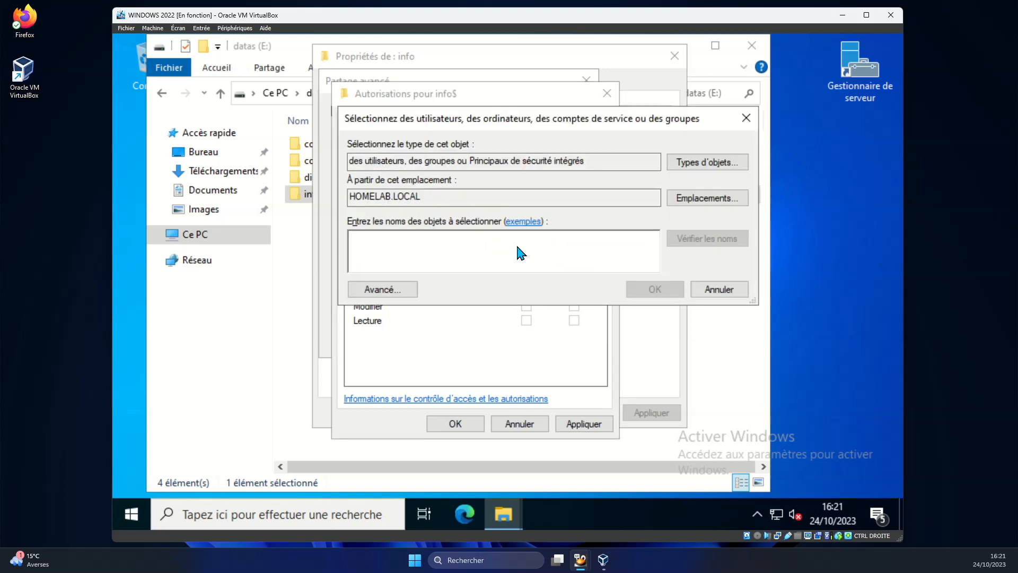
pyautogui.click(392, 293)
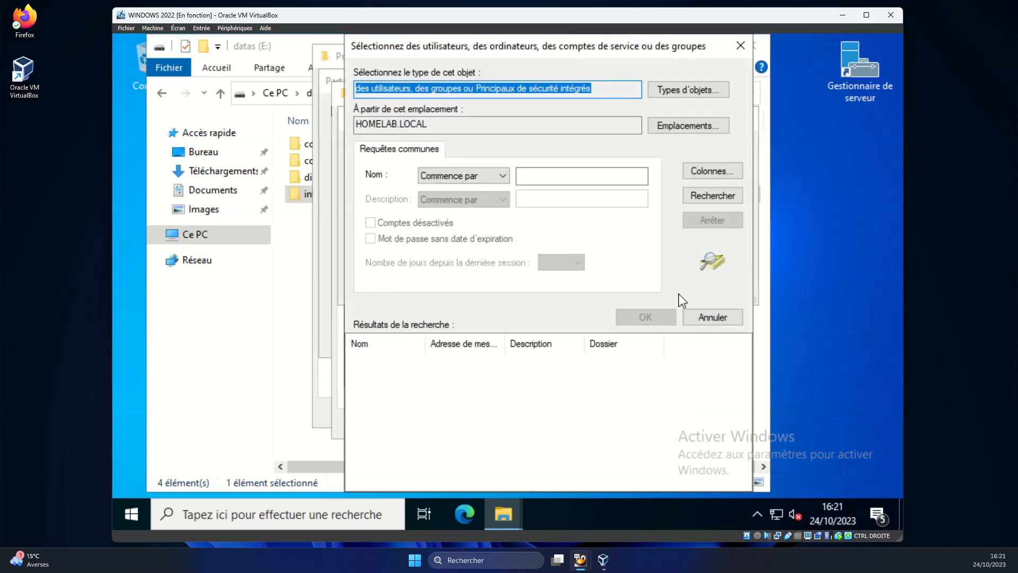
pyautogui.click(695, 199)
pyautogui.scroll(-3, 395, 422)
pyautogui.scroll(-10, 395, 422)
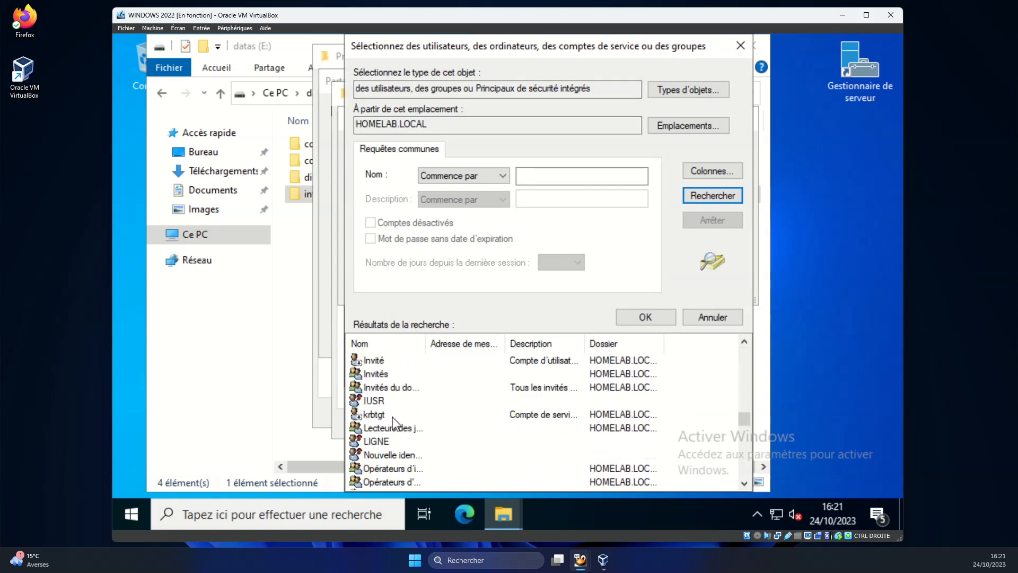
pyautogui.scroll(2, 392, 423)
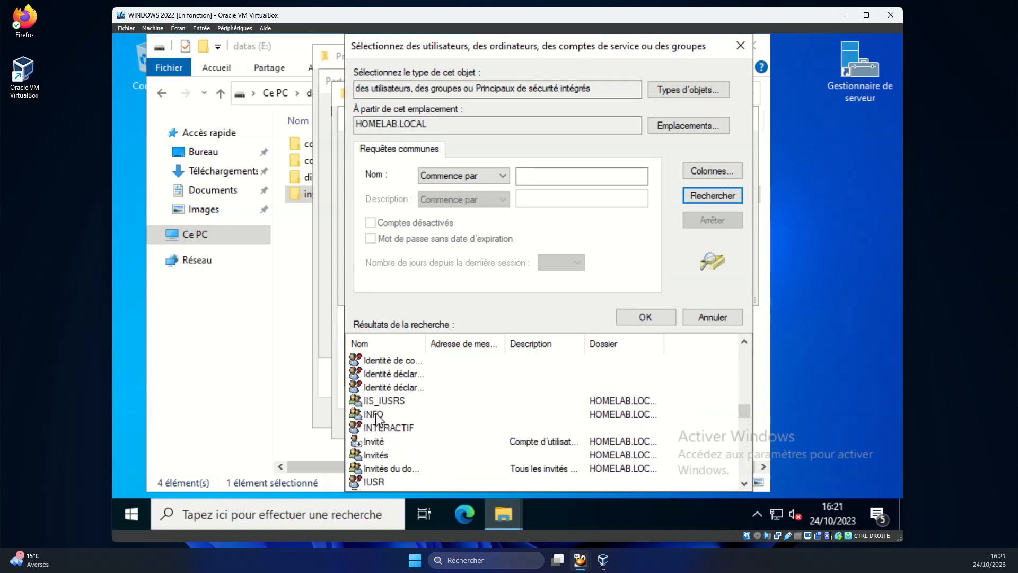
pyautogui.doubleClick(377, 420)
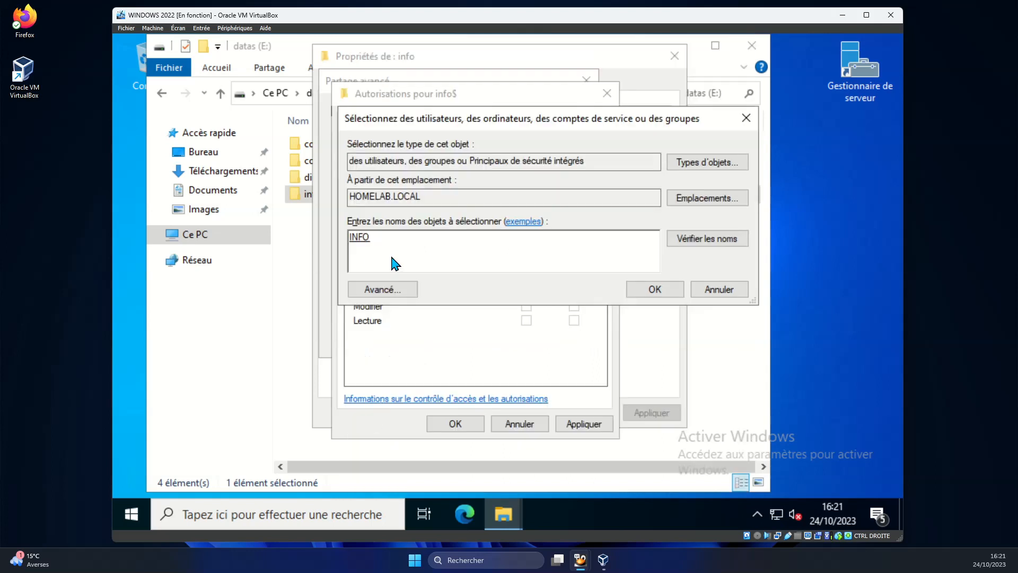
pyautogui.click(641, 291)
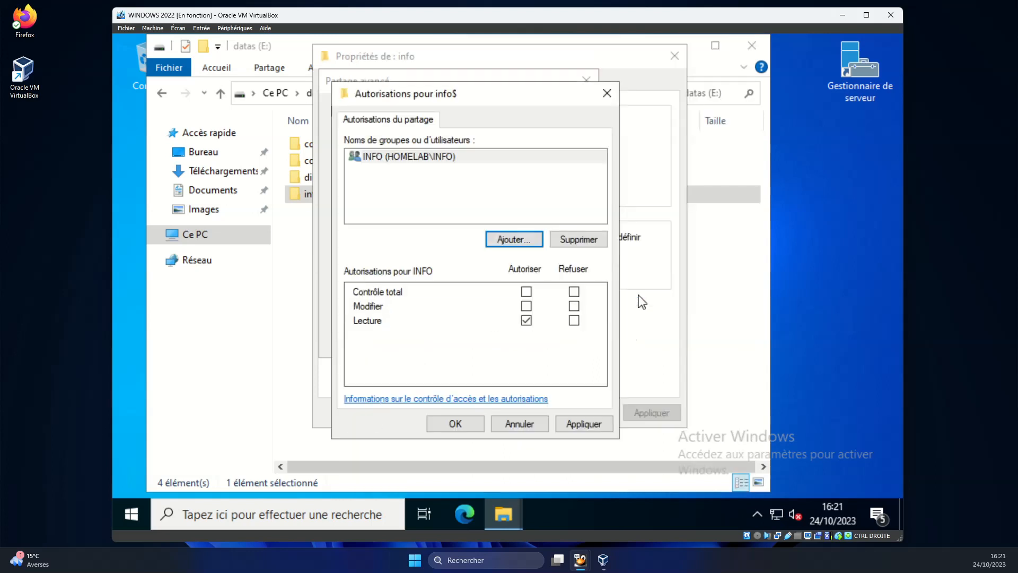
# Grant INFO Modifier permission and confirm the advanced sharing settings.
pyautogui.click(526, 307)
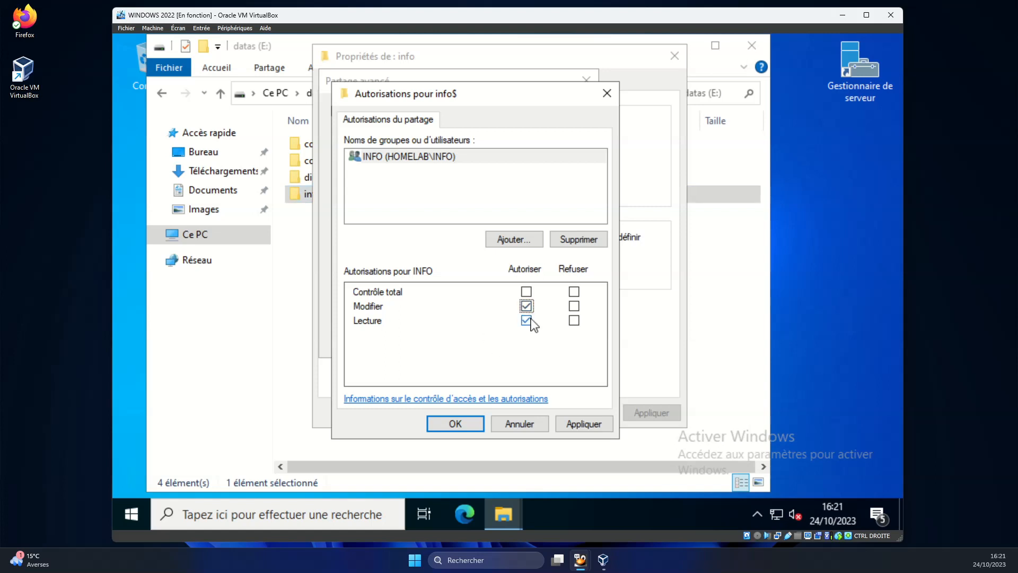
pyautogui.click(578, 425)
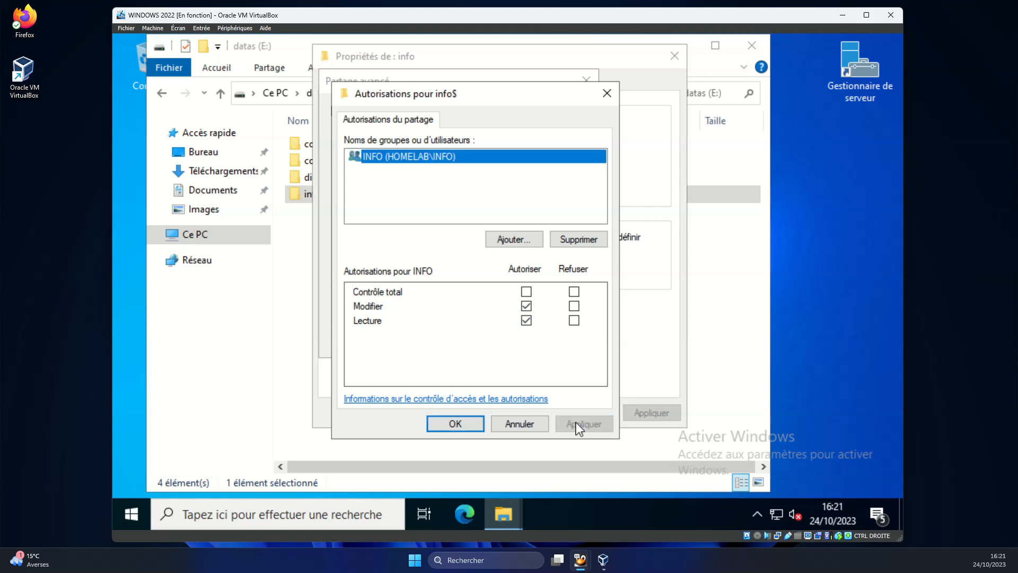
pyautogui.click(460, 424)
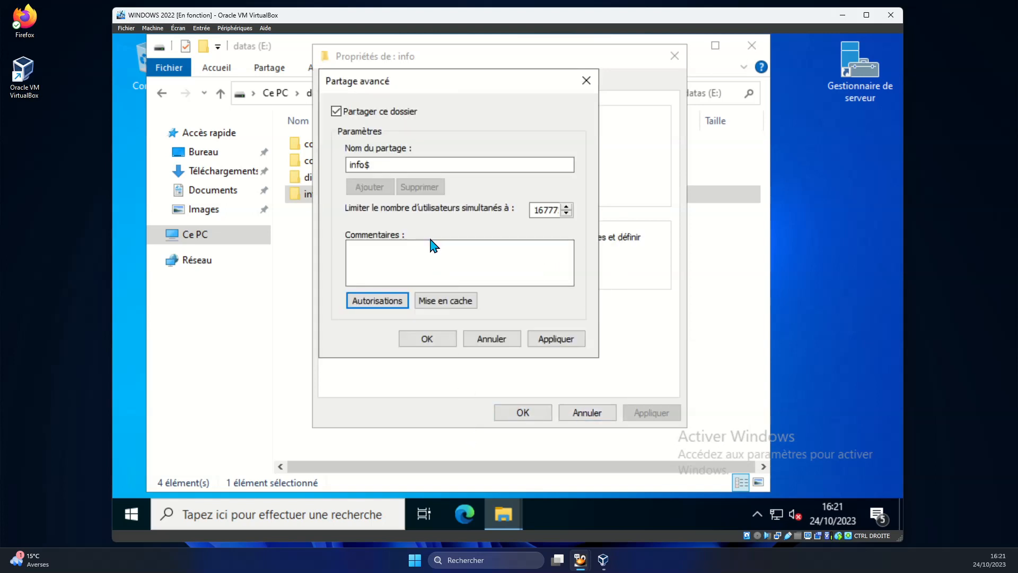
pyautogui.click(425, 338)
# Copy the share's network path \\WIN2022\info$.
pyautogui.moveTo(338, 169)
pyautogui.mouseDown()
pyautogui.moveTo(412, 172)
pyautogui.moveTo(338, 172)
pyautogui.mouseUp()
pyautogui.click(409, 172)
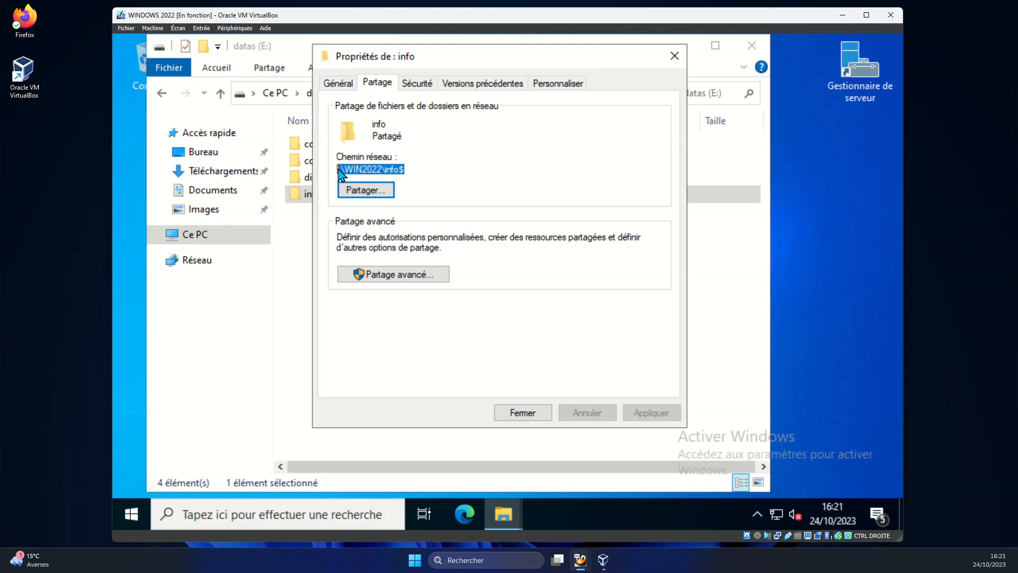
pyautogui.rightClick(359, 173)
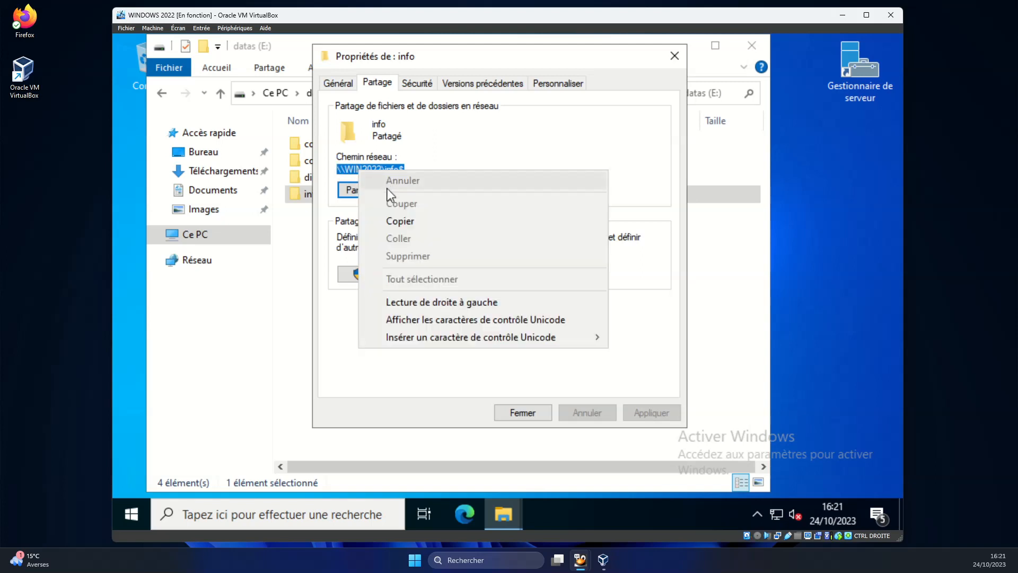
pyautogui.click(396, 224)
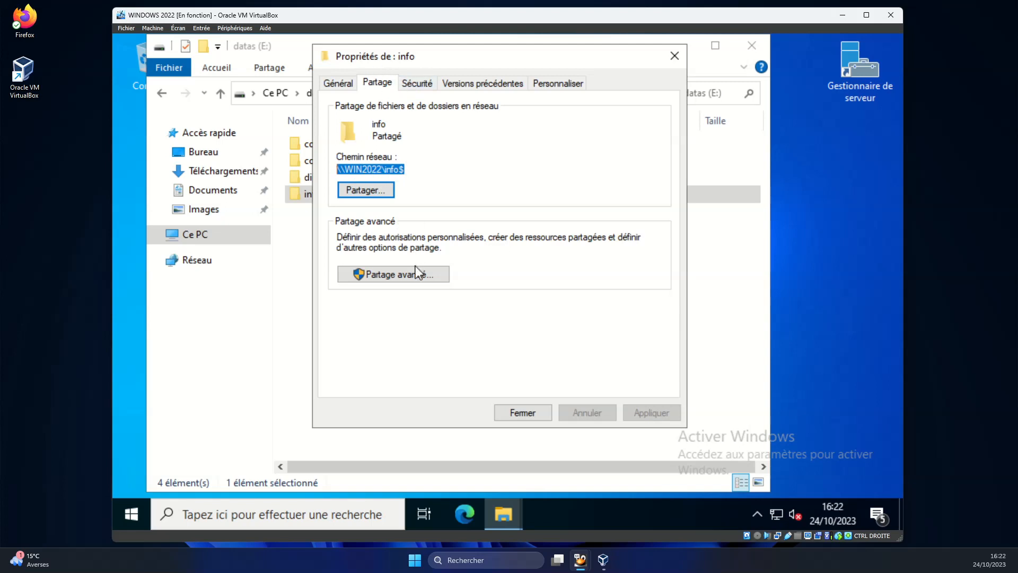
# Disable inheritance on E:\info, converting inherited permissions into explicit entries.
pyautogui.click(420, 85)
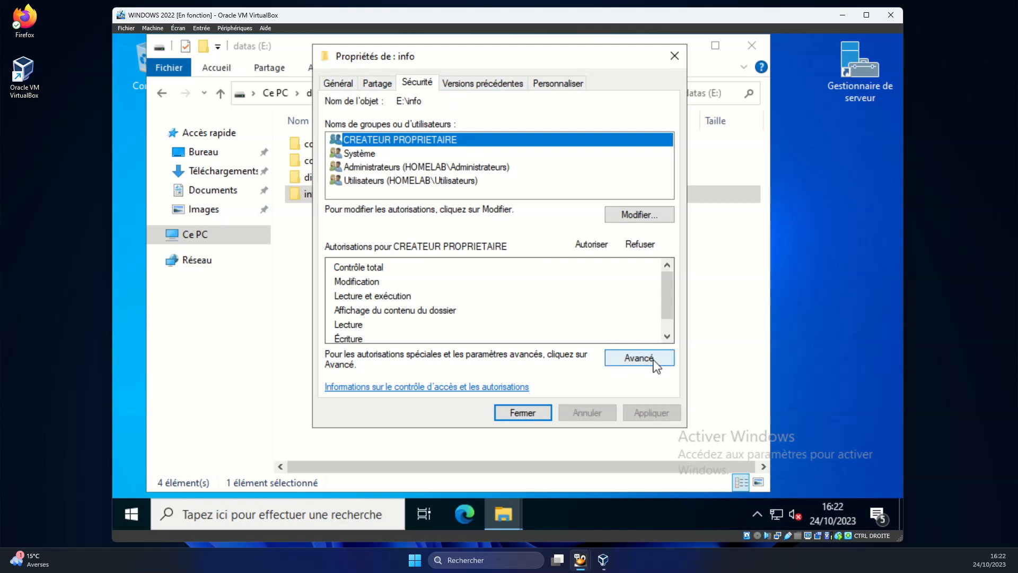
pyautogui.click(640, 362)
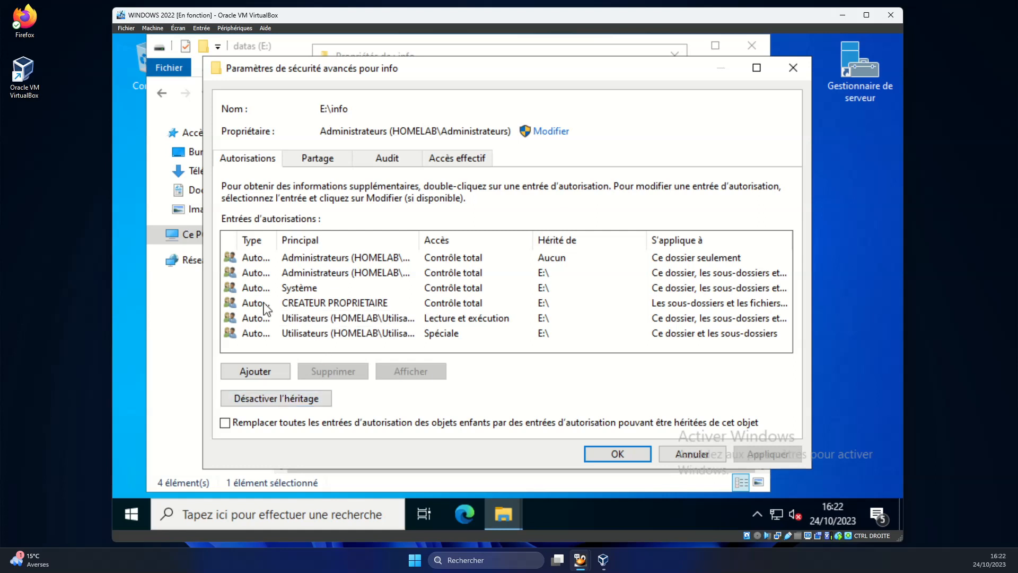
pyautogui.click(284, 404)
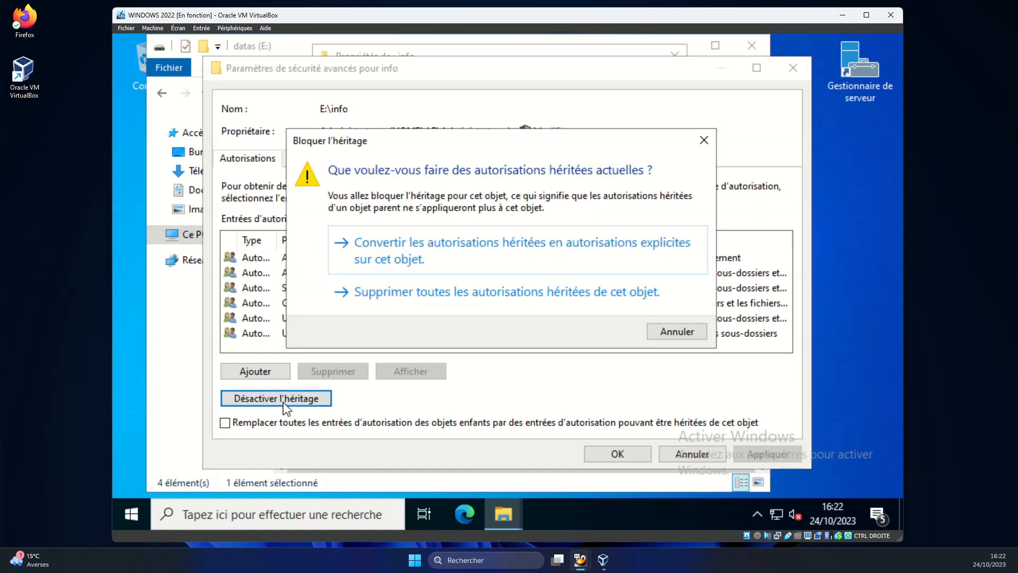
pyautogui.click(448, 251)
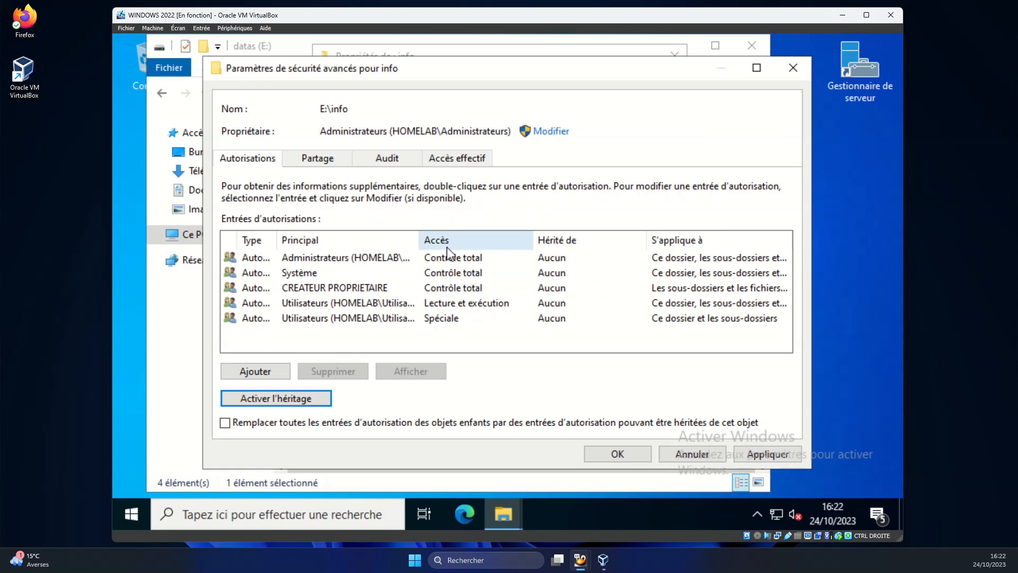
# Remove both Utilisateurs entries from the info folder's permissions.
pyautogui.click(346, 305)
pyautogui.click(346, 370)
pyautogui.click(338, 305)
pyautogui.click(350, 373)
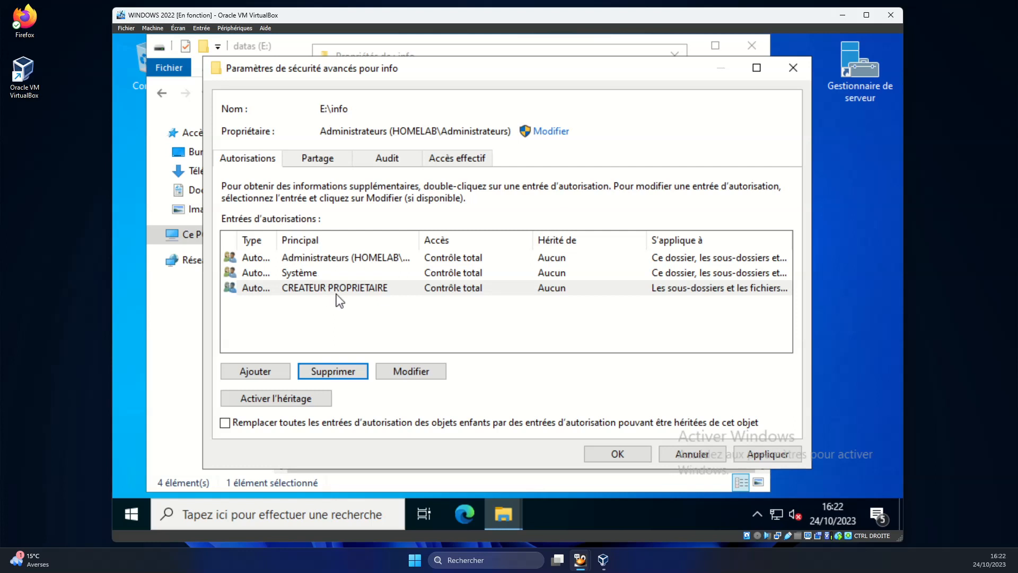
# Grant the INFO group Modify permission on E:\info, apply it, and close the folder properties.
pyautogui.click(279, 377)
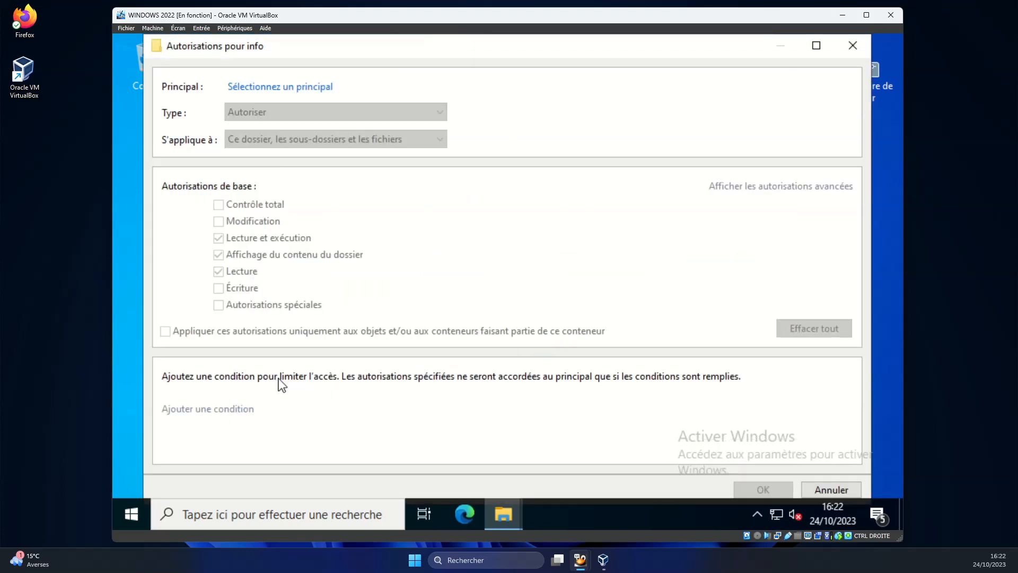
pyautogui.click(294, 88)
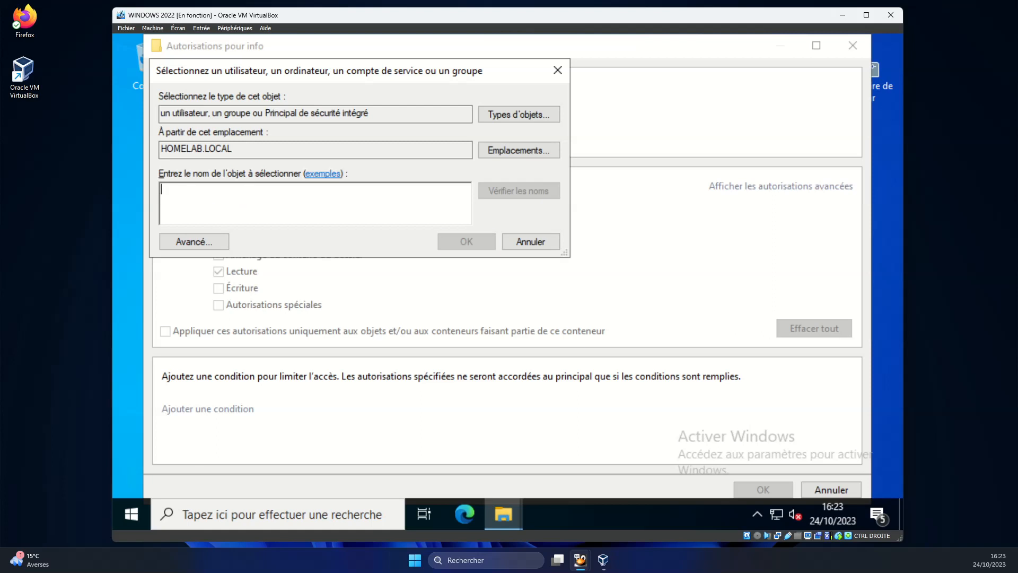
pyautogui.write('INFO')
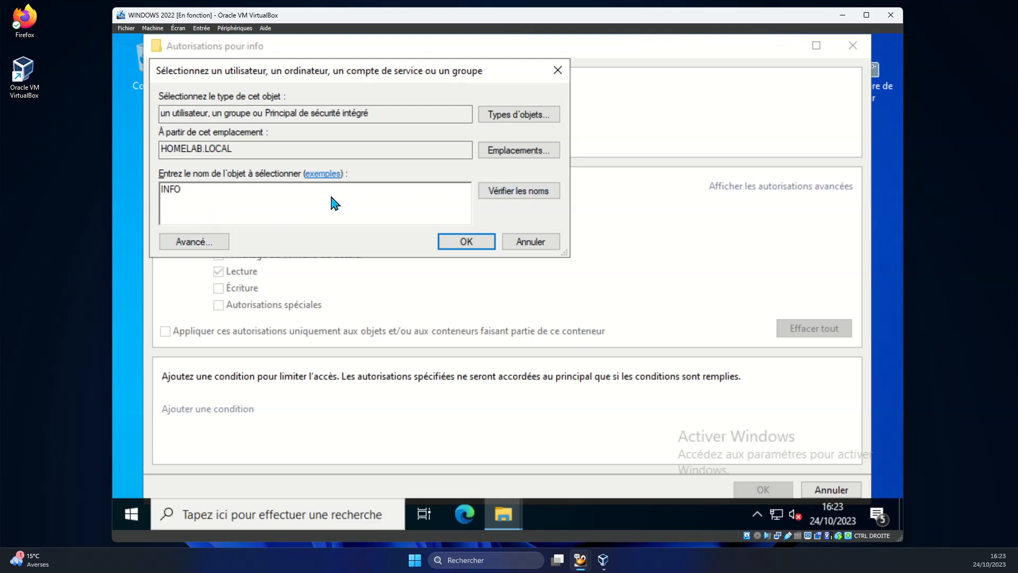
pyautogui.click(453, 245)
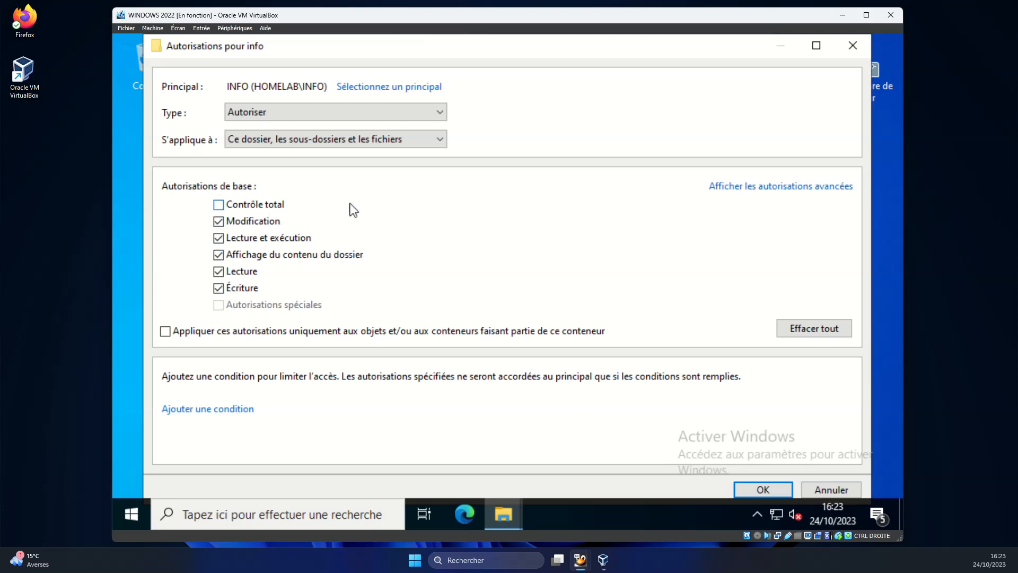
pyautogui.click(763, 489)
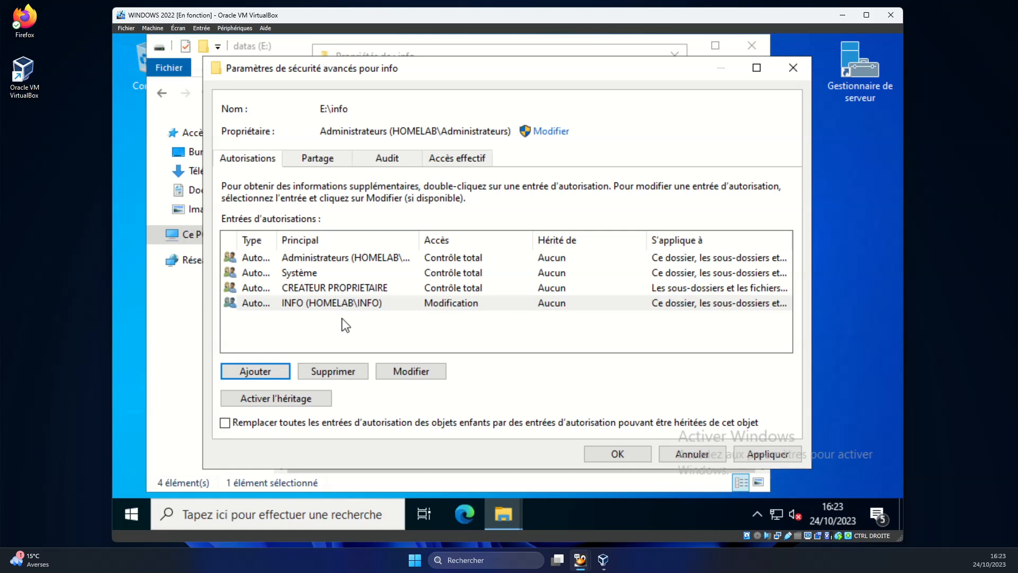
pyautogui.click(753, 455)
pyautogui.click(618, 455)
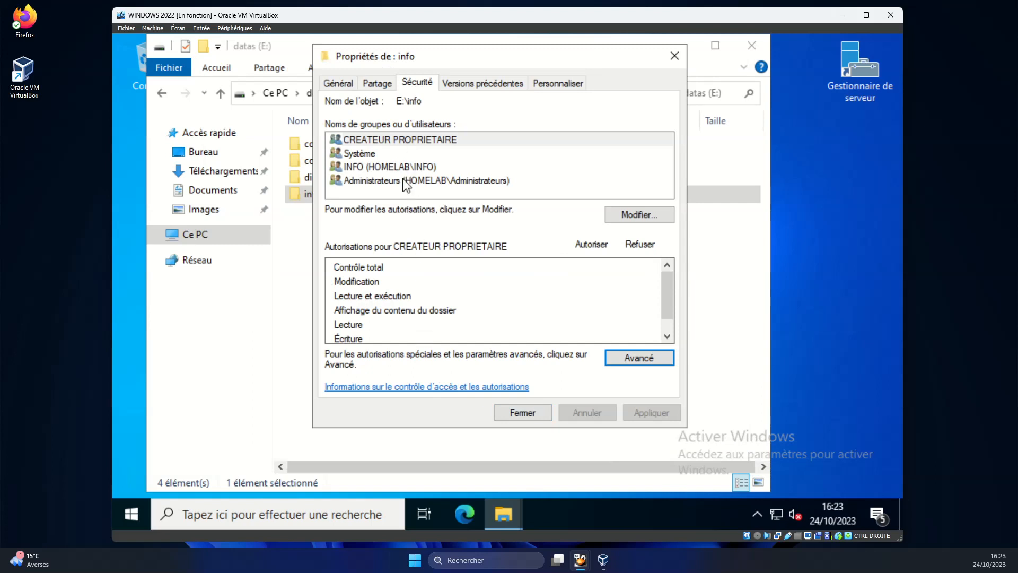
pyautogui.click(413, 167)
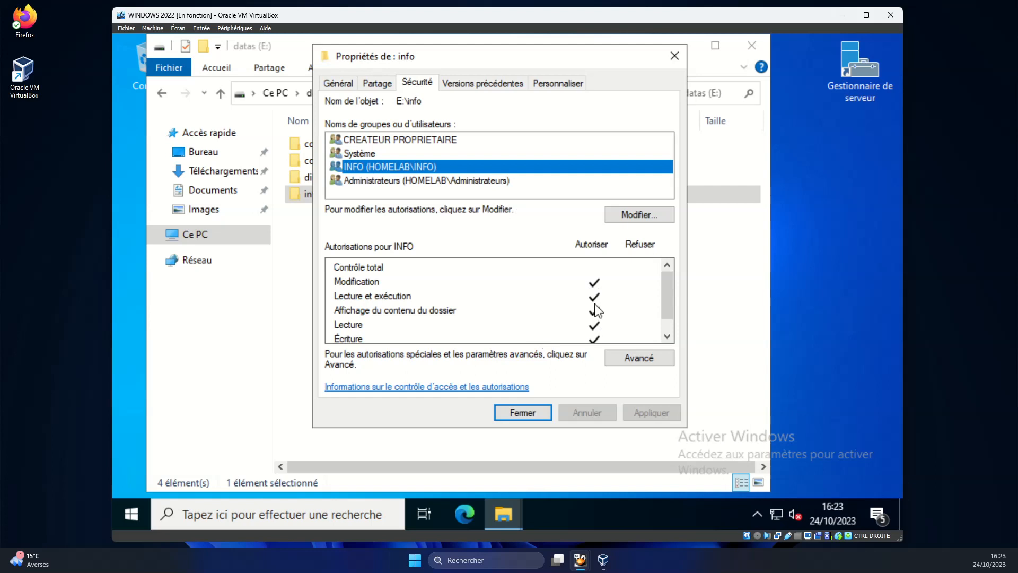
pyautogui.click(522, 413)
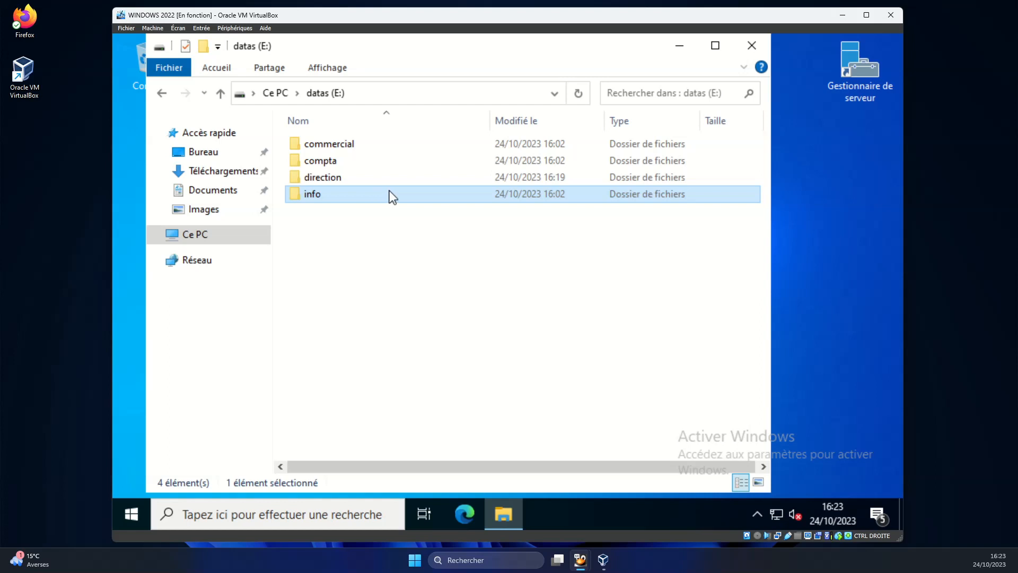
# Close the datas drive window and open Group Policy Management from Server Manager on SERVICE INFORMATIQUE.
pyautogui.click(752, 45)
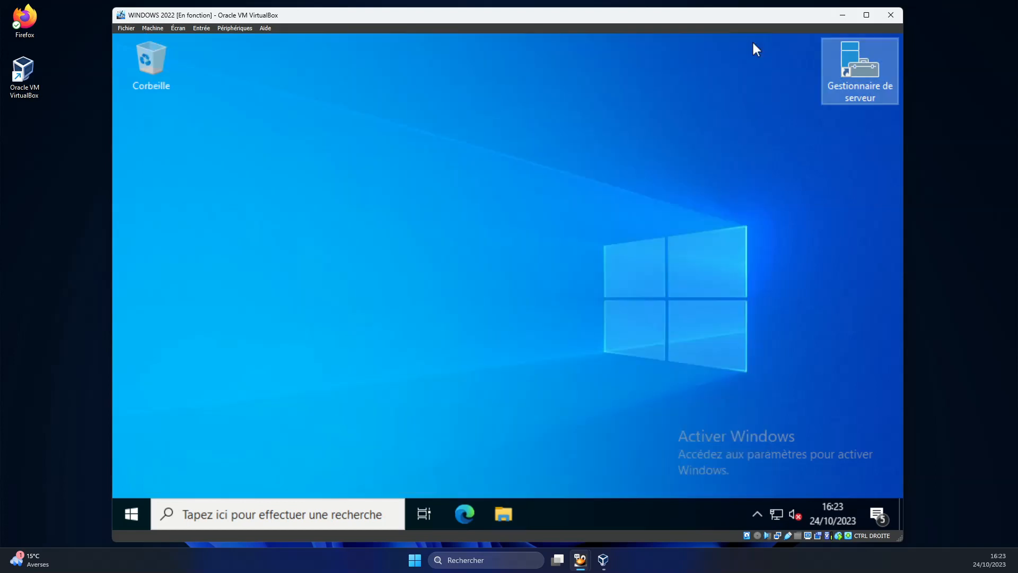
pyautogui.doubleClick(849, 77)
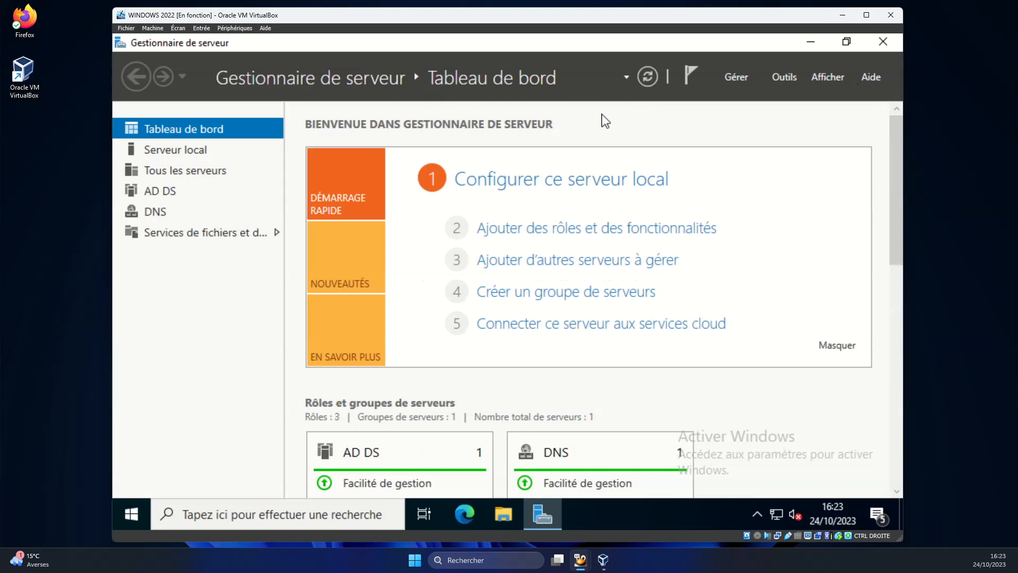
pyautogui.click(783, 78)
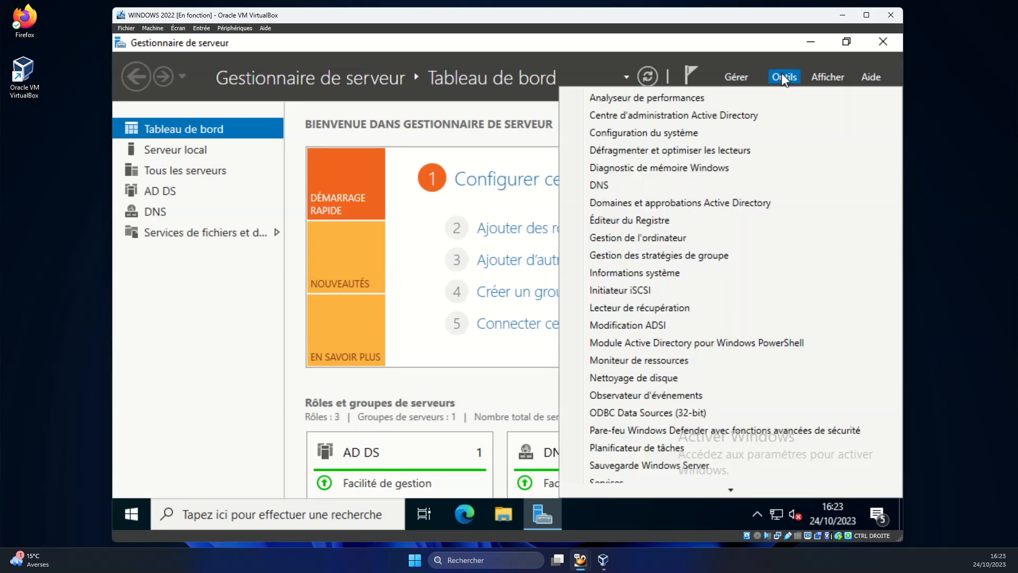
pyautogui.click(618, 256)
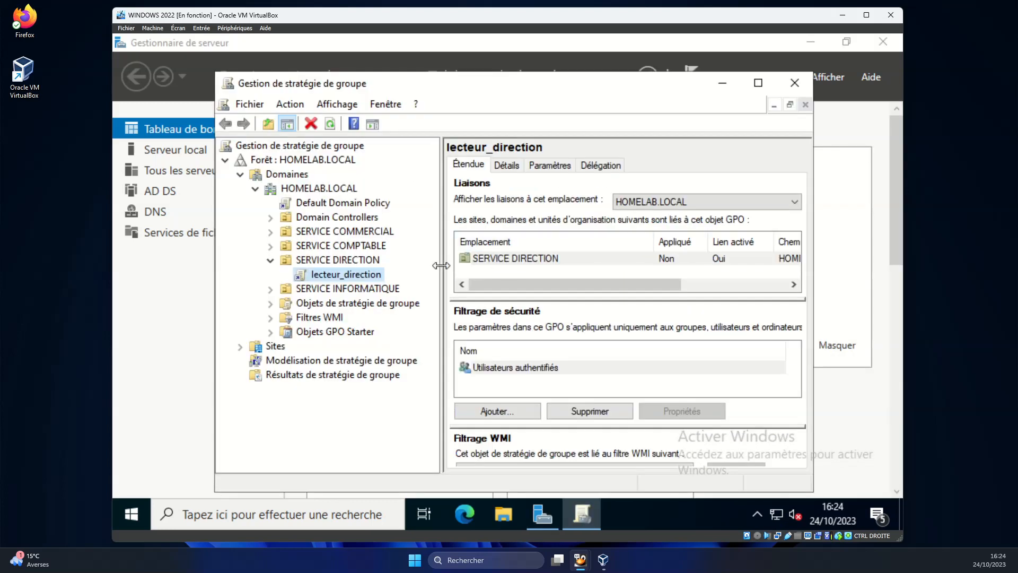
pyautogui.click(335, 289)
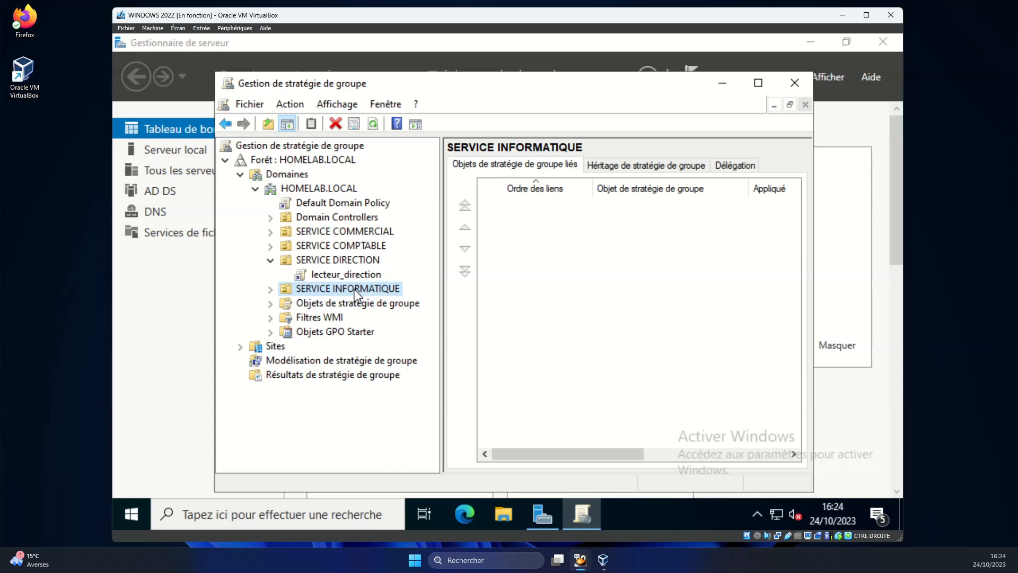
pyautogui.rightClick(353, 290)
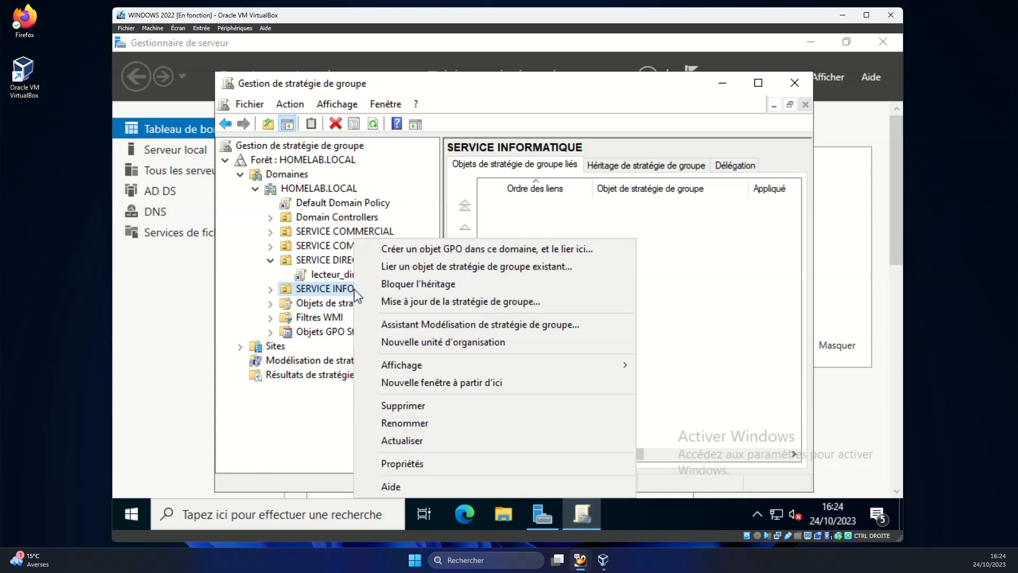
# Create a GPO named lecteur_info linked to SERVICE INFORMATIQUE and expand the unit to show it.
pyautogui.click(400, 250)
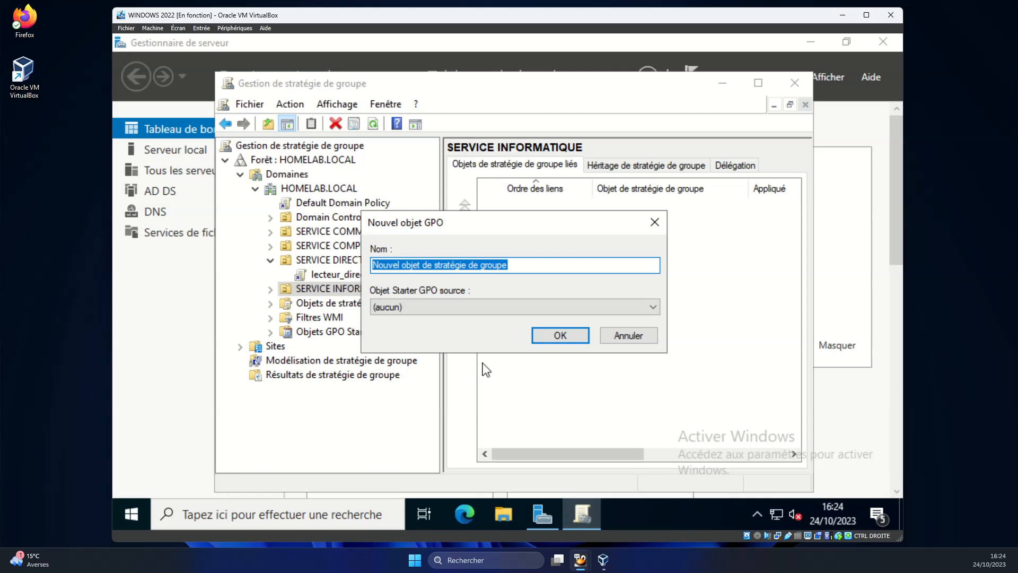
pyautogui.write('lecteur_info')
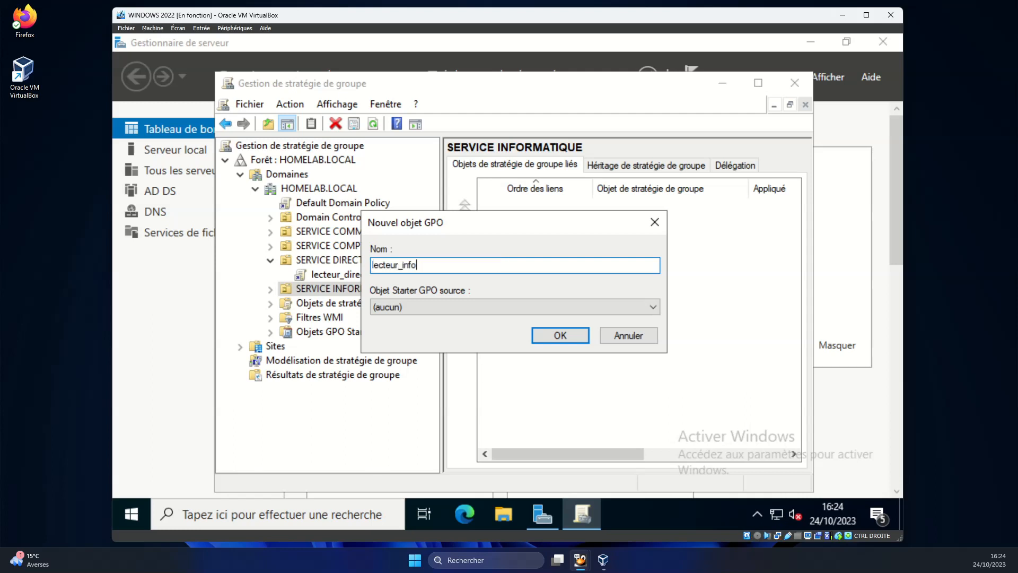
pyautogui.press('Return')
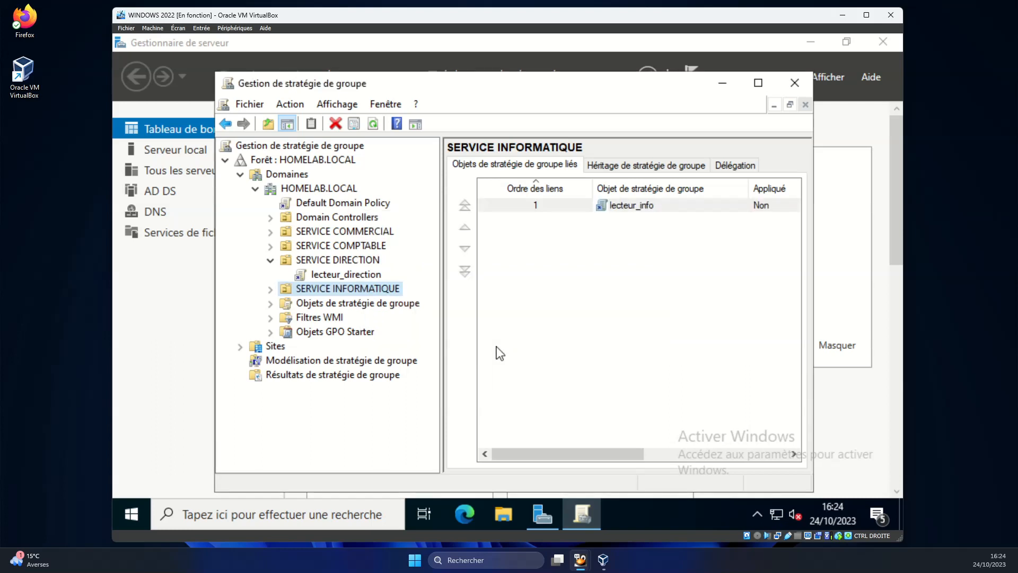
pyautogui.click(271, 289)
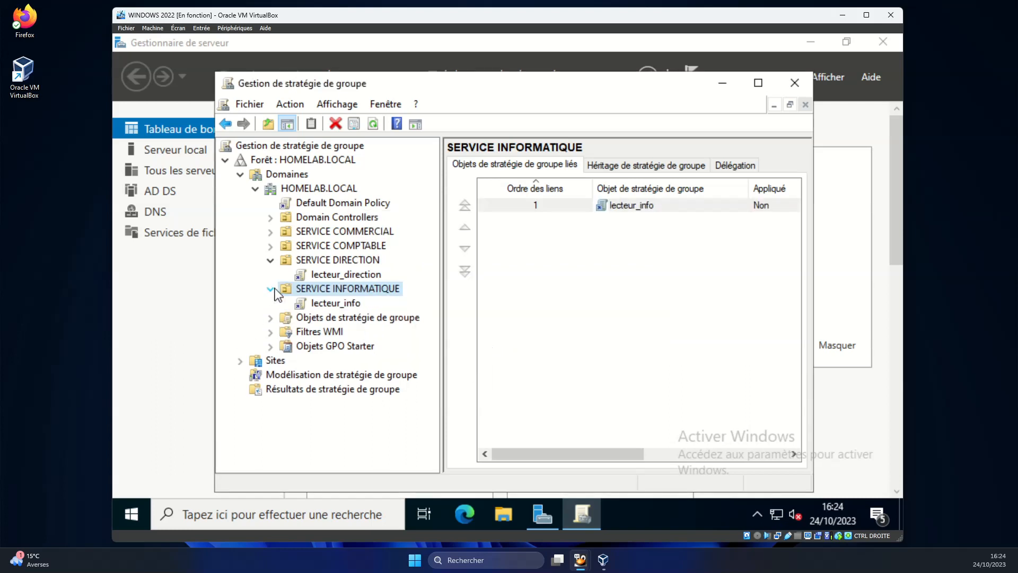
pyautogui.rightClick(355, 304)
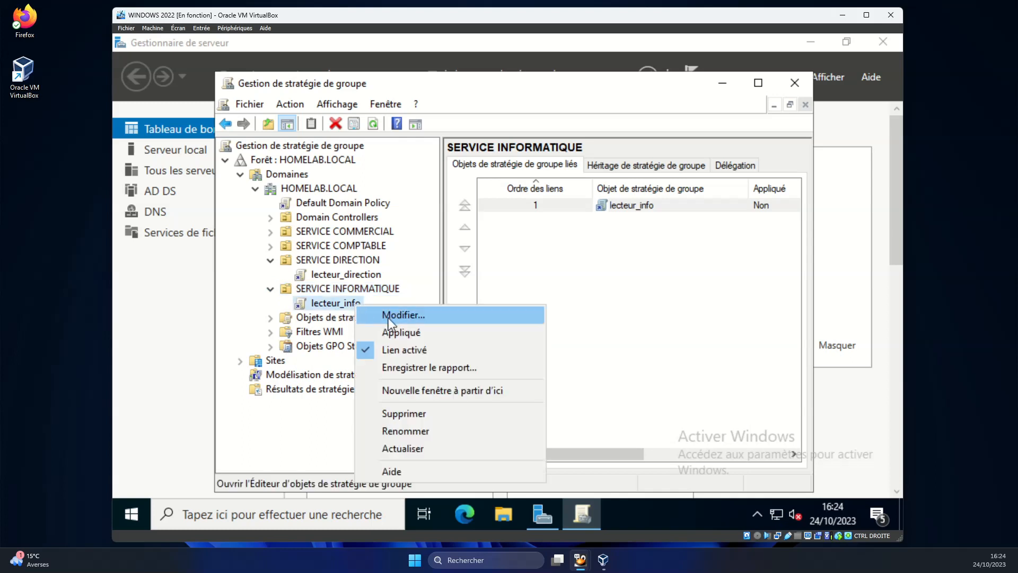
# Edit lecteur_info and add a new mapped drive under Configuration utilisateur > Préférences > Mappages de lecteurs.
pyautogui.click(388, 318)
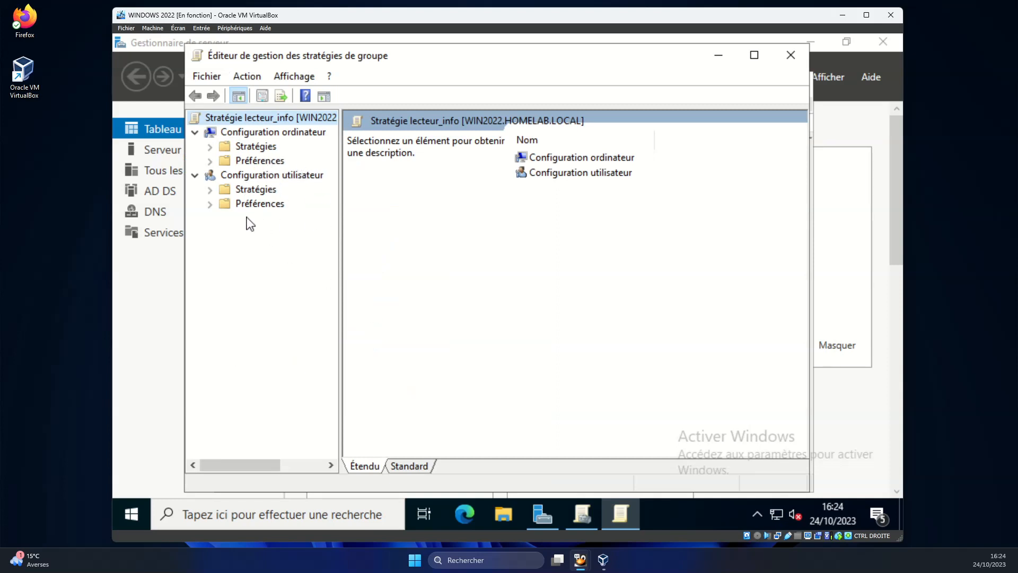
pyautogui.click(211, 205)
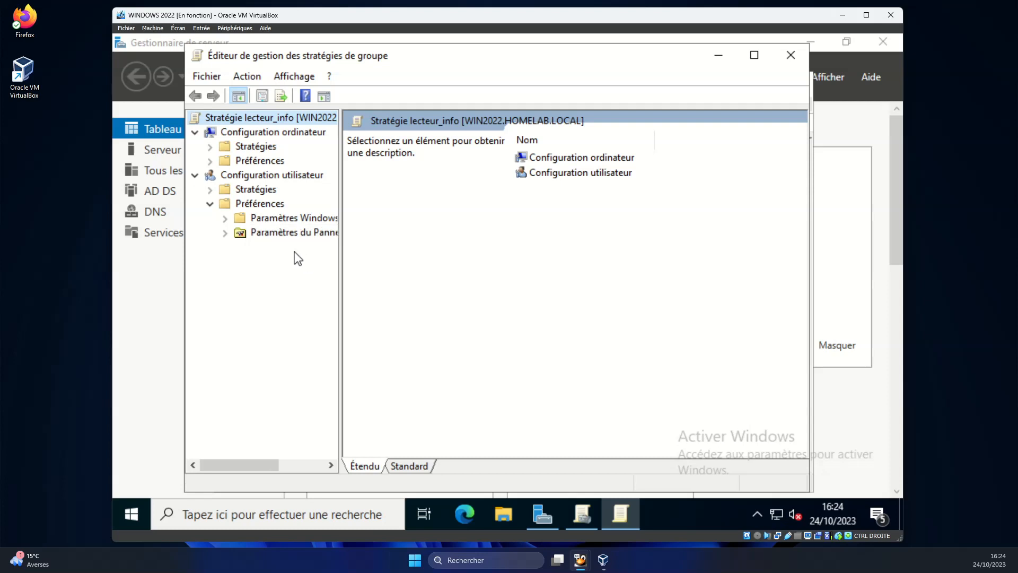
pyautogui.click(225, 218)
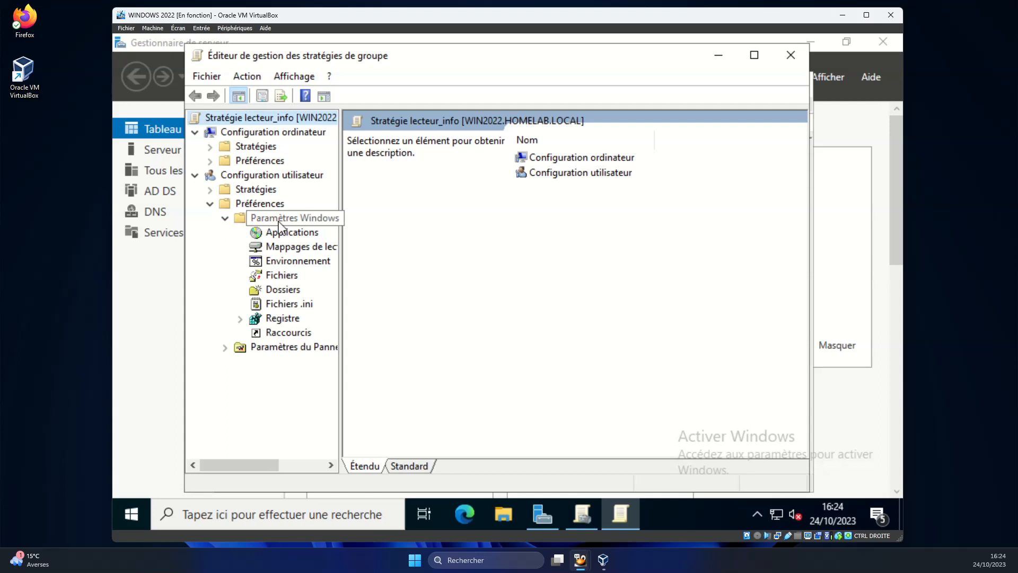
pyautogui.click(289, 249)
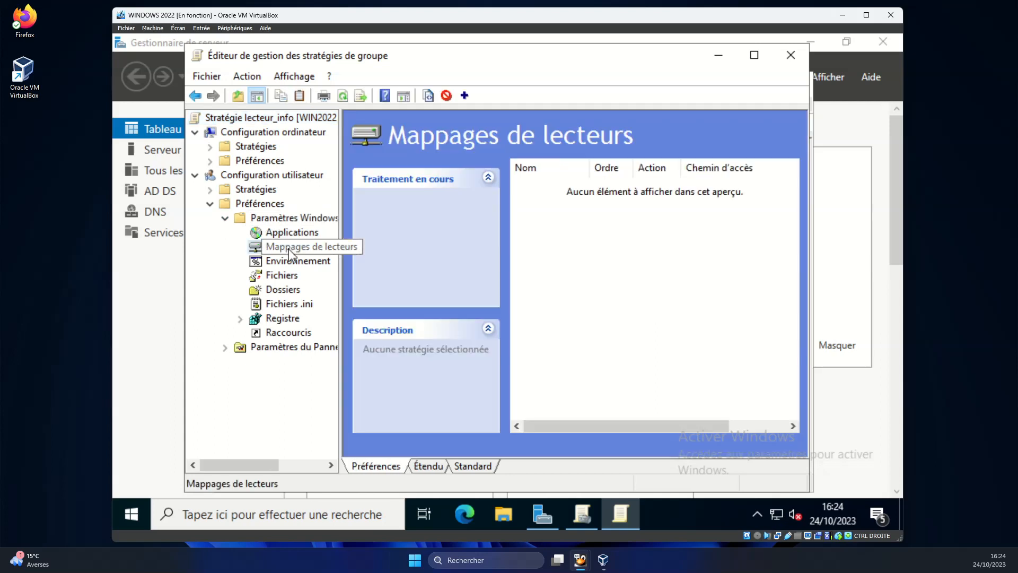
pyautogui.click(598, 236)
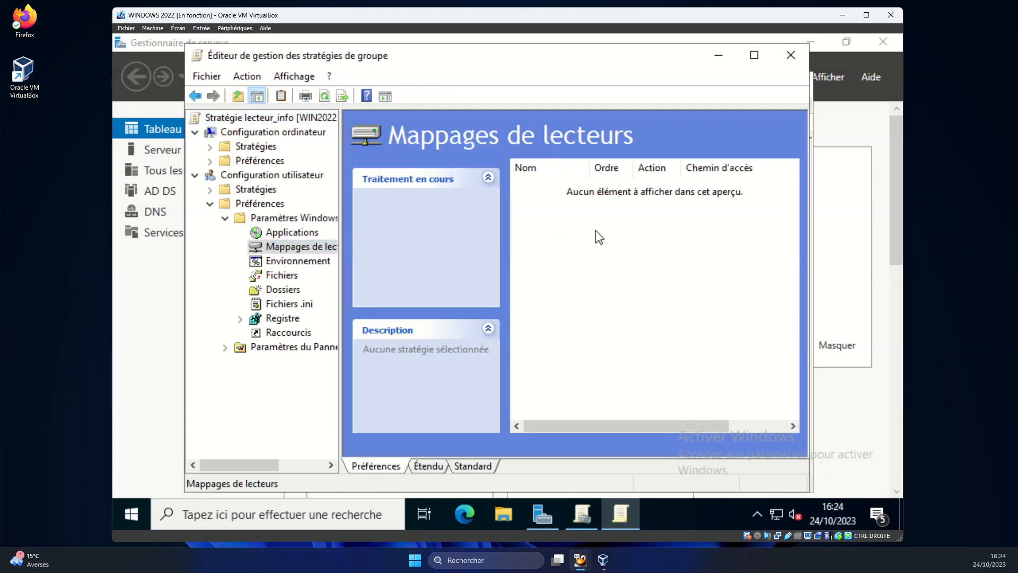
pyautogui.rightClick(598, 237)
pyautogui.moveTo(640, 239)
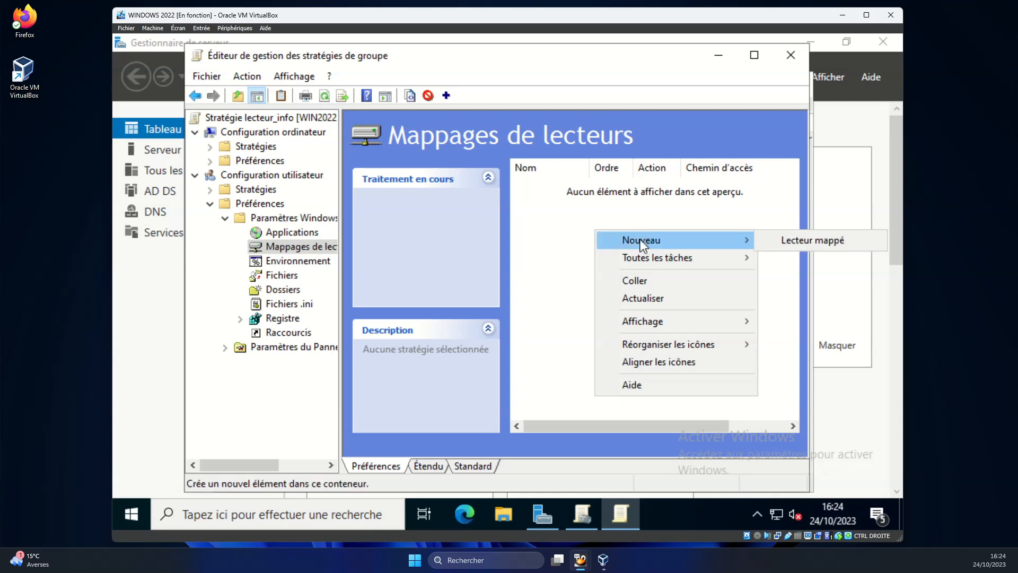
pyautogui.click(800, 237)
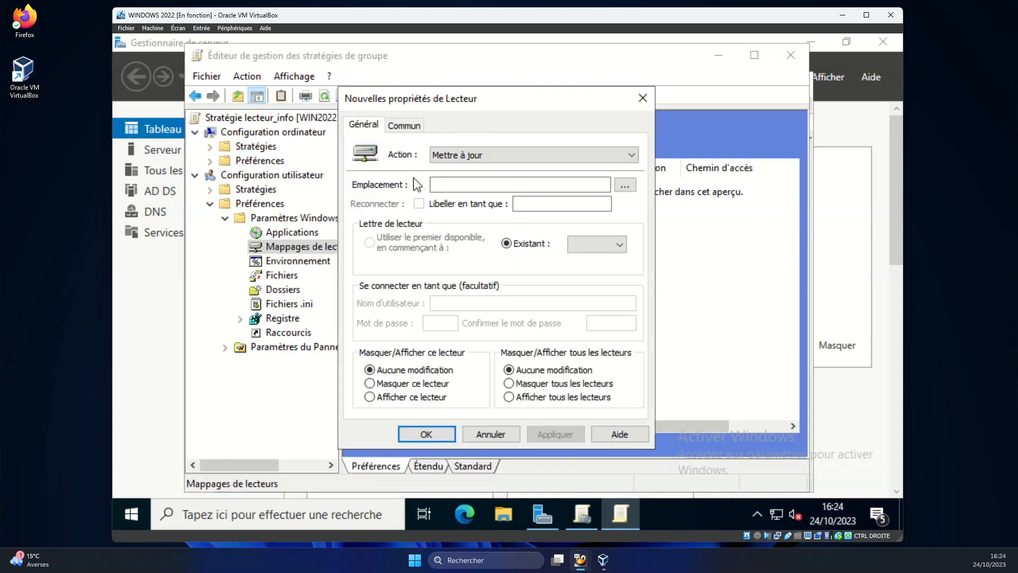
# Map \\WIN2022\info$ as S:, reconnecting, labelled FICHIERS SERVICE INFO and shown, then apply.
pyautogui.rightClick(451, 185)
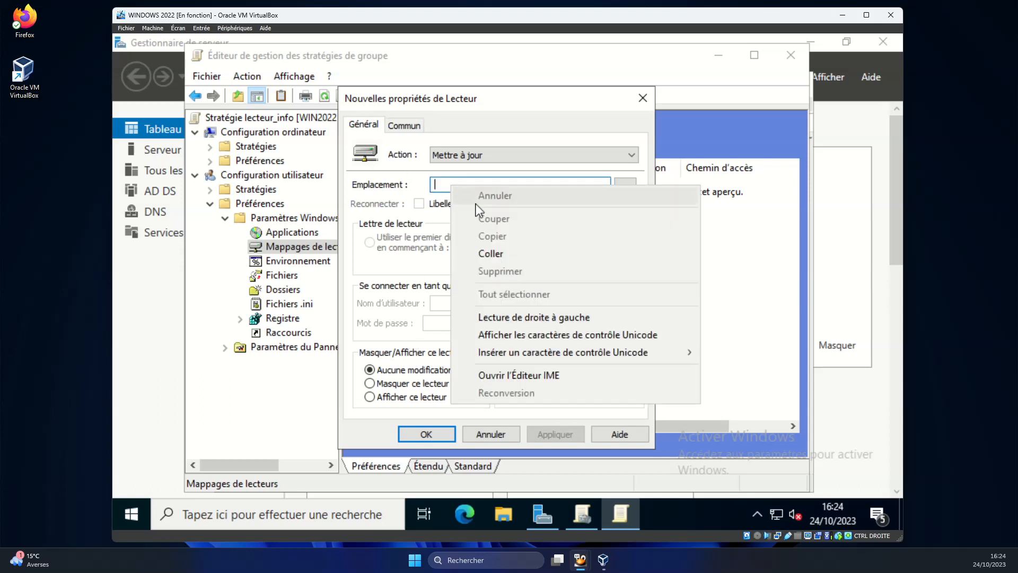
pyautogui.click(490, 254)
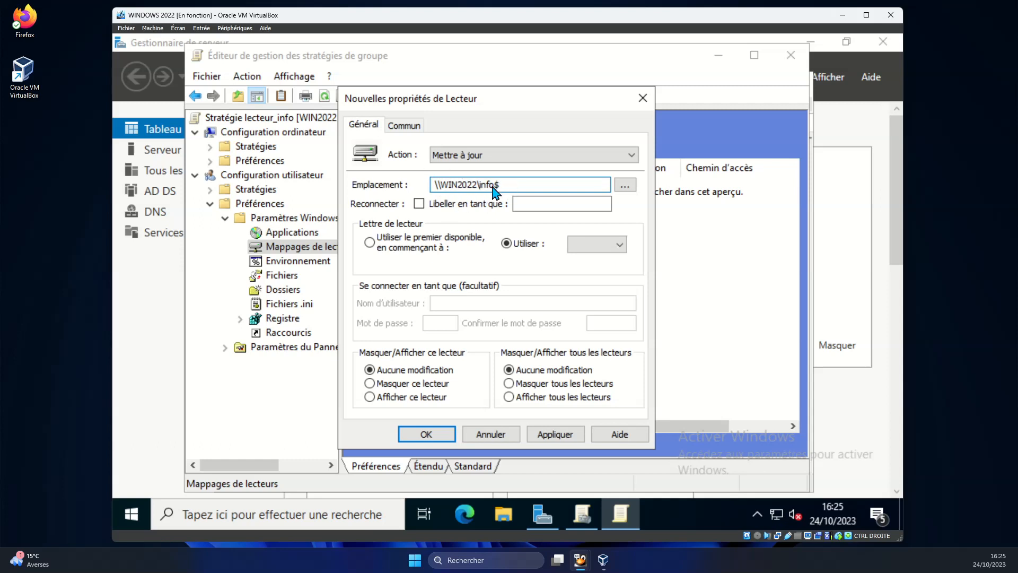
pyautogui.click(419, 203)
pyautogui.click(537, 211)
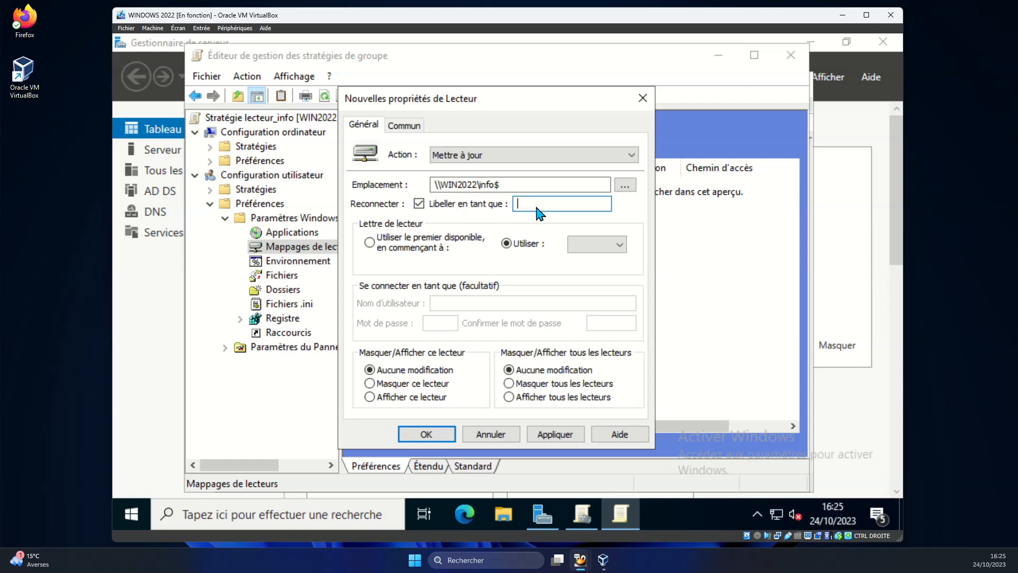
pyautogui.write('FICHIERS SERVICE INFO')
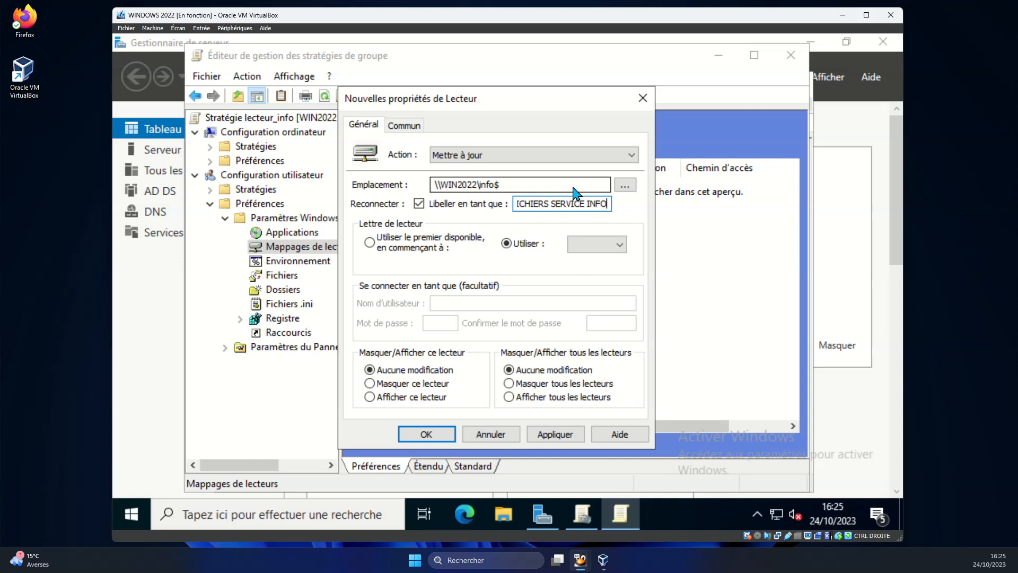
pyautogui.click(605, 247)
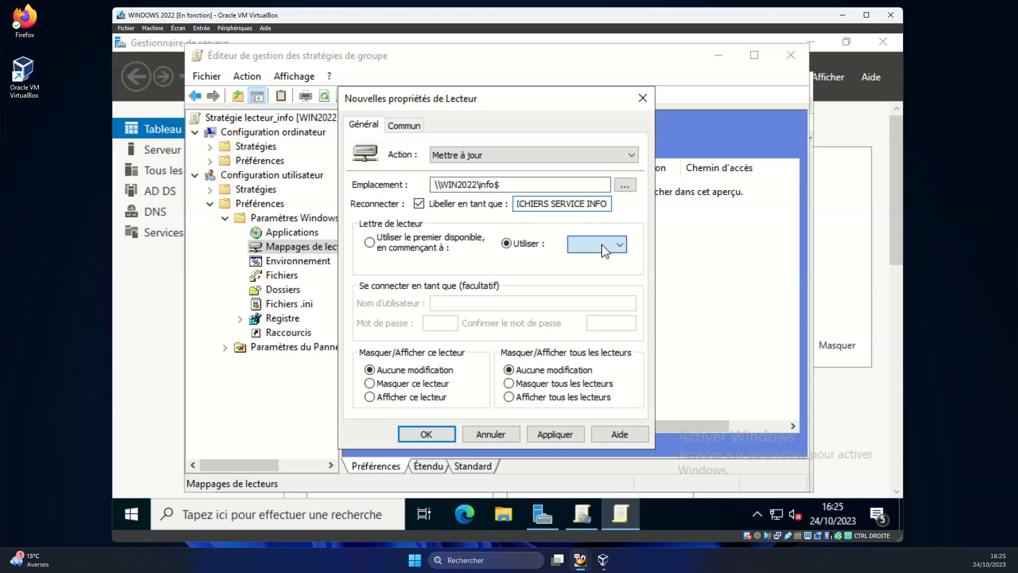
pyautogui.scroll(-5, 607, 375)
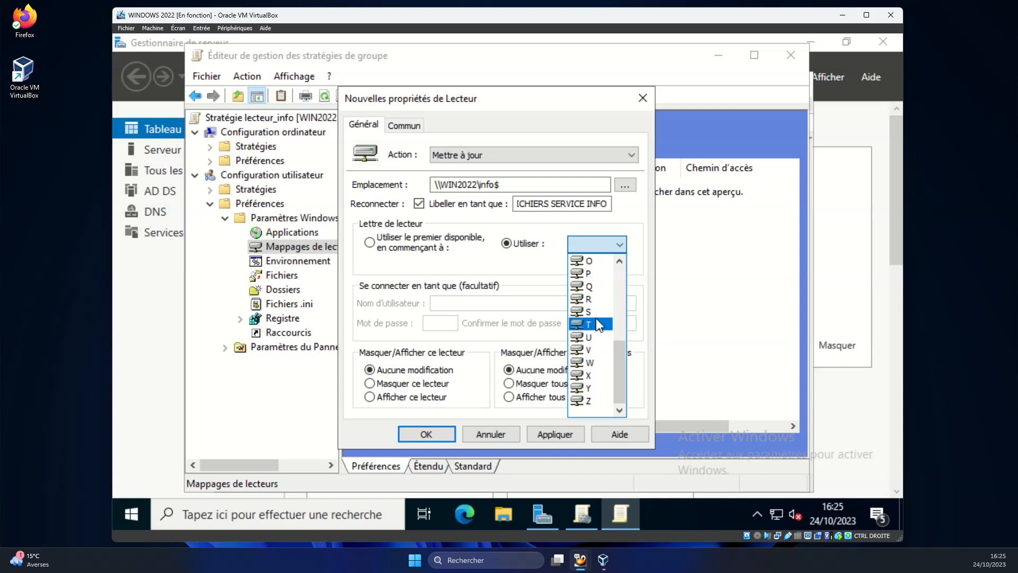
pyautogui.click(597, 312)
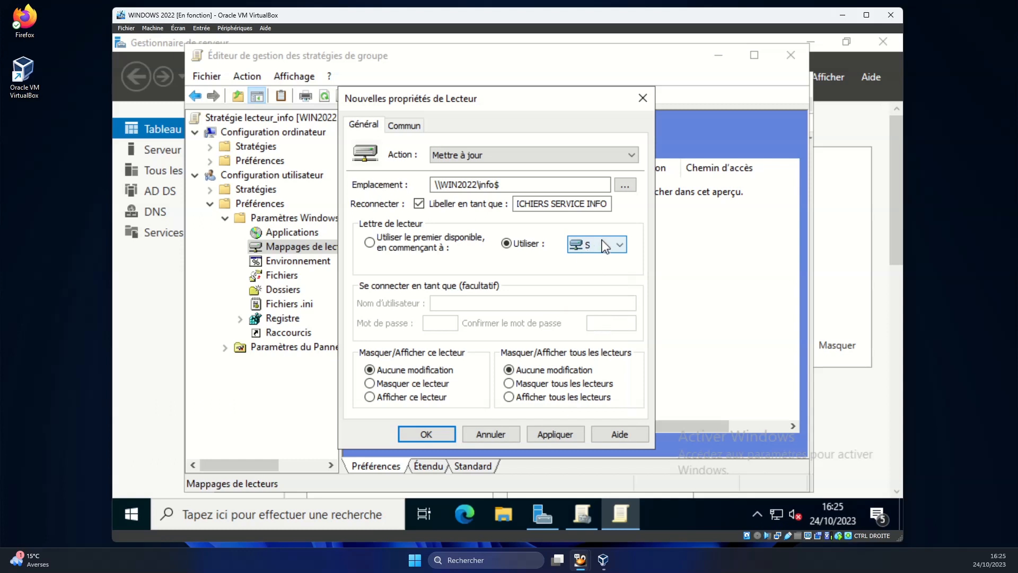
pyautogui.click(424, 398)
pyautogui.click(548, 438)
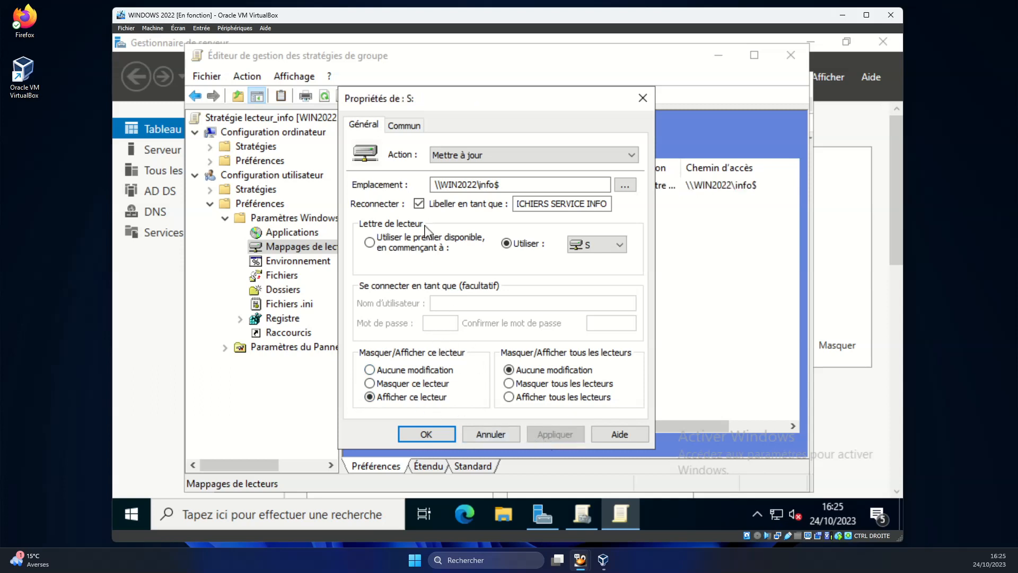
# Add item-level targeting so the S: mapping applies only to the INFO security group.
pyautogui.click(405, 127)
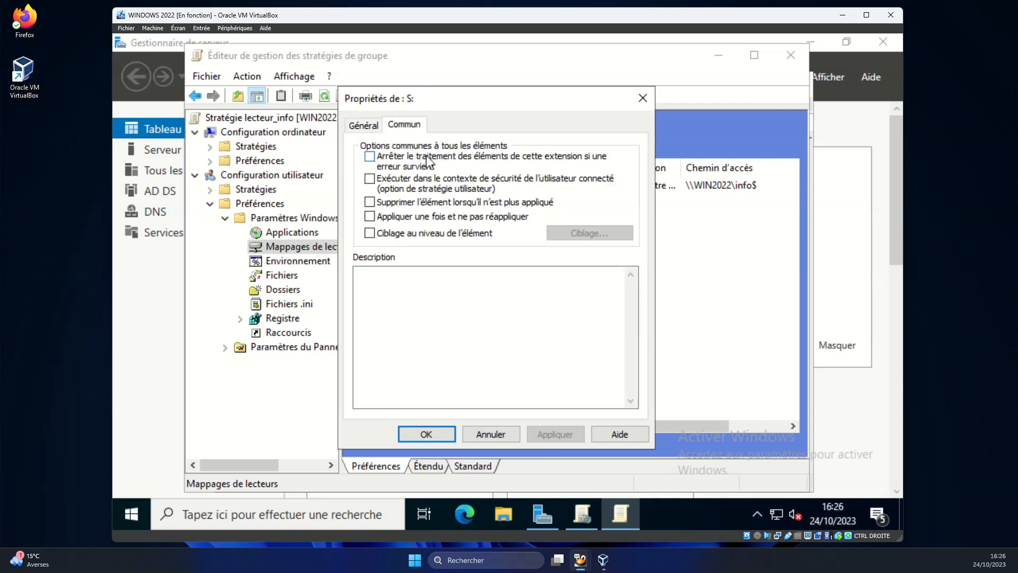
pyautogui.click(406, 234)
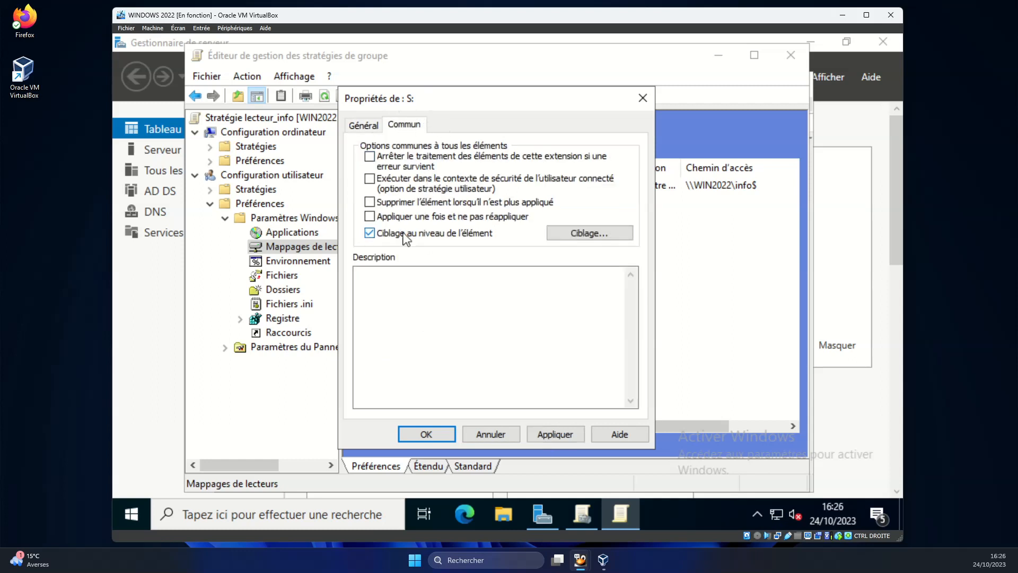
pyautogui.click(586, 233)
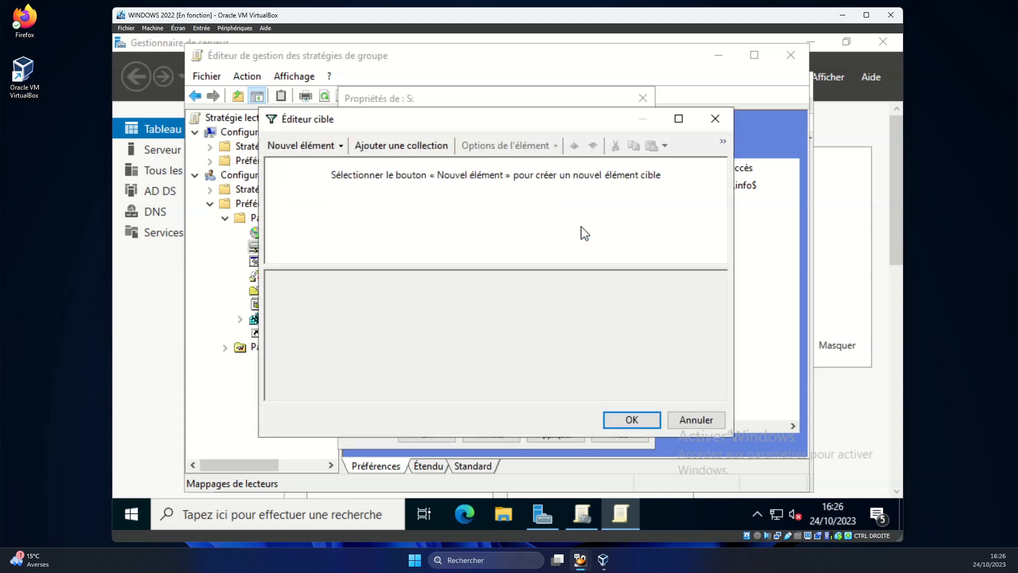
pyautogui.click(314, 143)
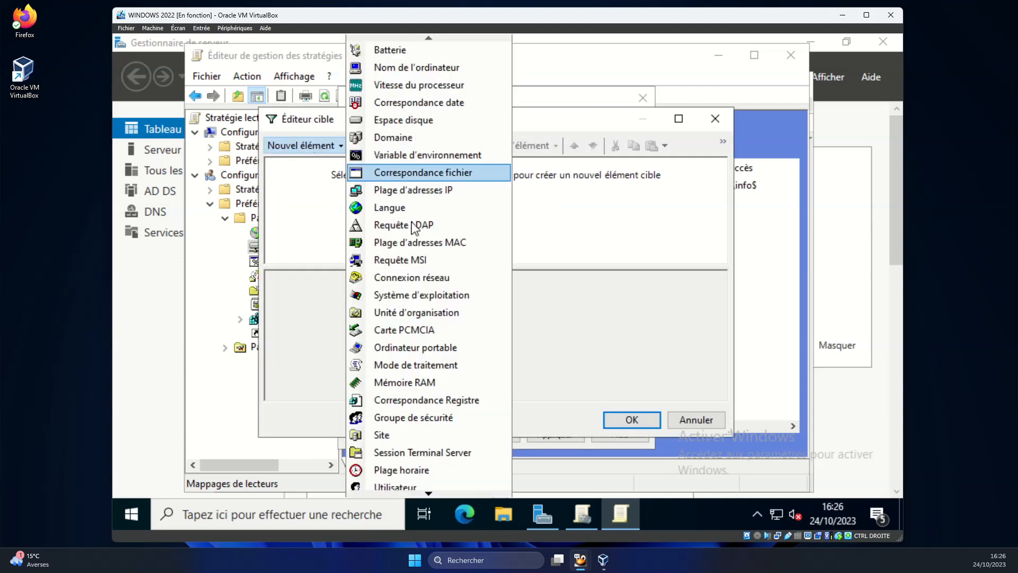
pyautogui.click(418, 420)
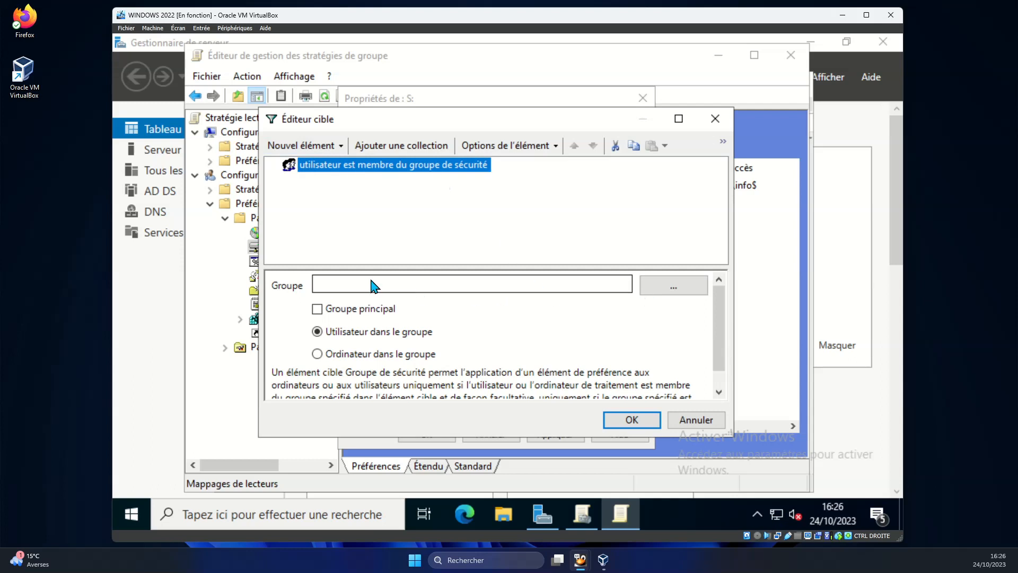
pyautogui.click(403, 289)
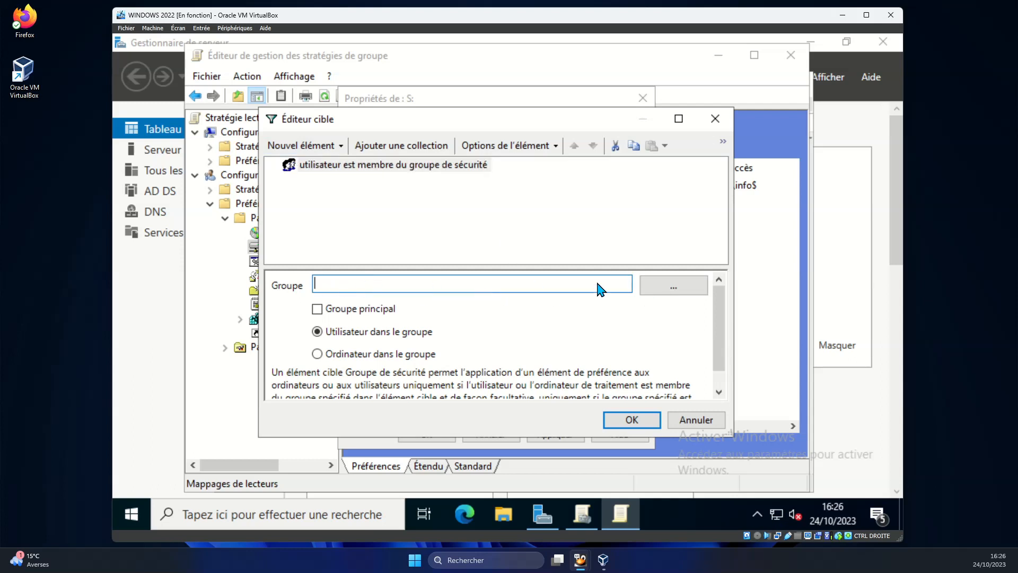
pyautogui.click(676, 290)
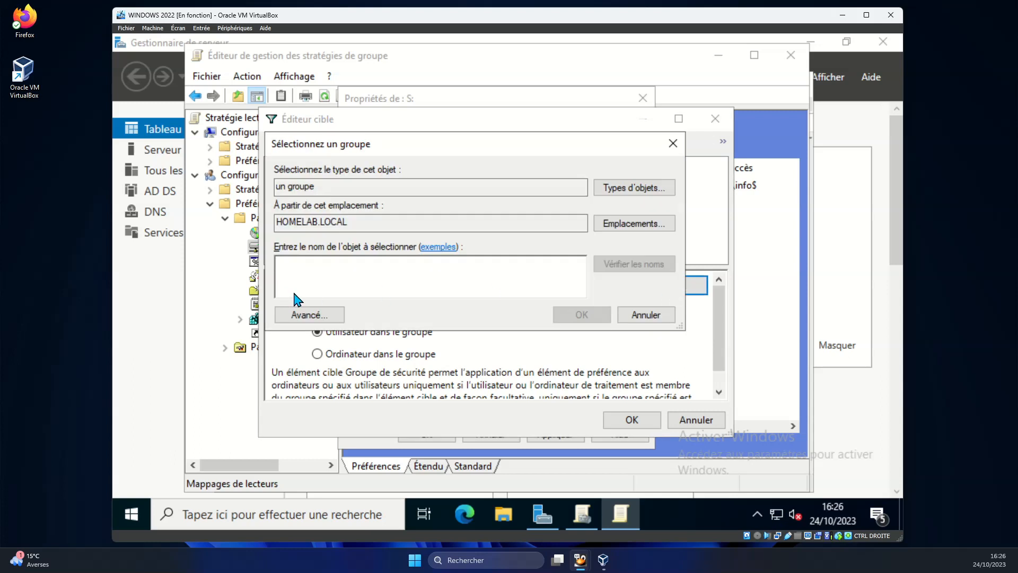
pyautogui.write('INFO')
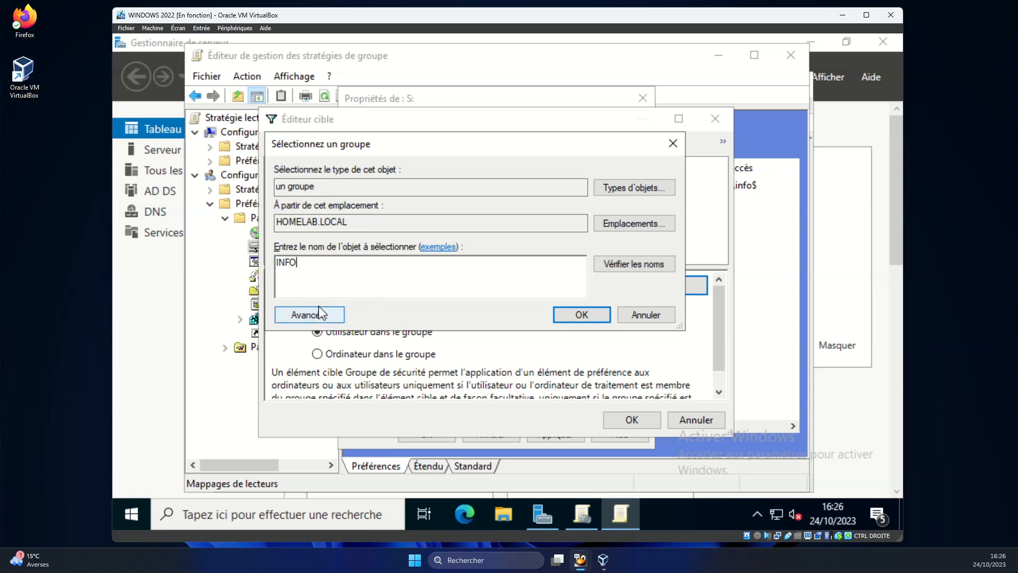
pyautogui.click(578, 320)
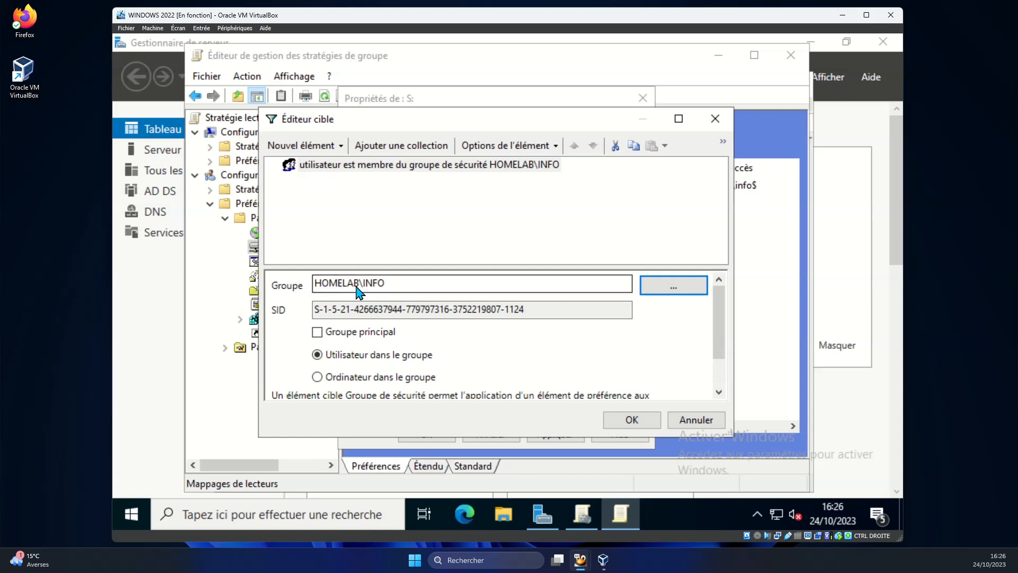
pyautogui.click(621, 424)
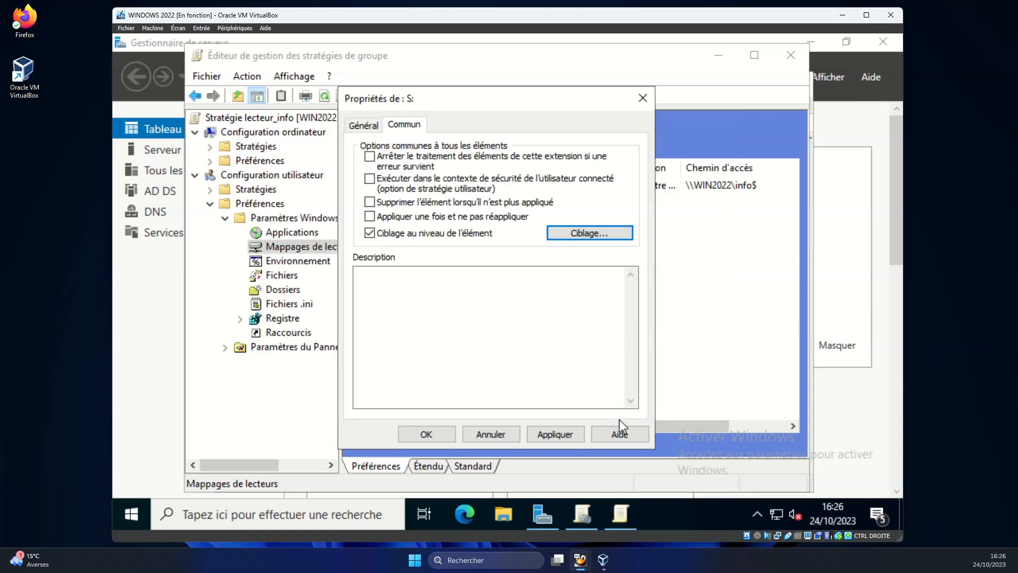
# Save the mapping and close the policy editor and Group Policy Management console.
pyautogui.click(560, 435)
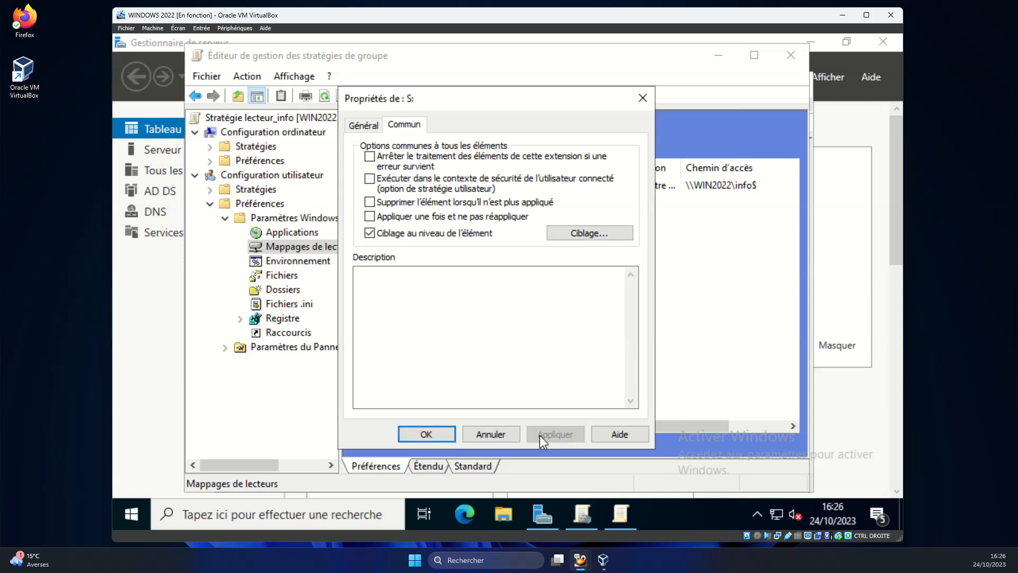
pyautogui.click(425, 432)
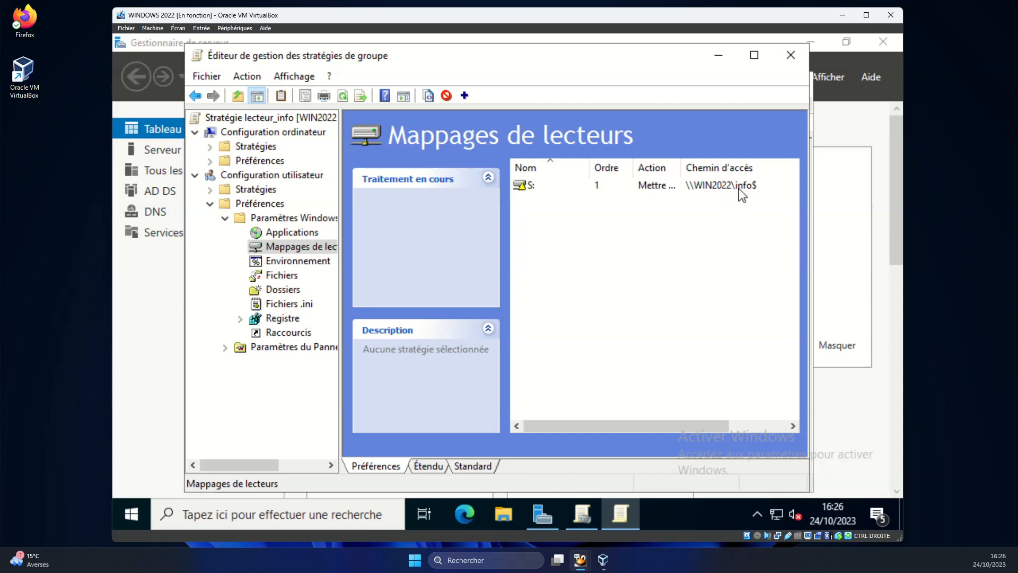
pyautogui.click(791, 56)
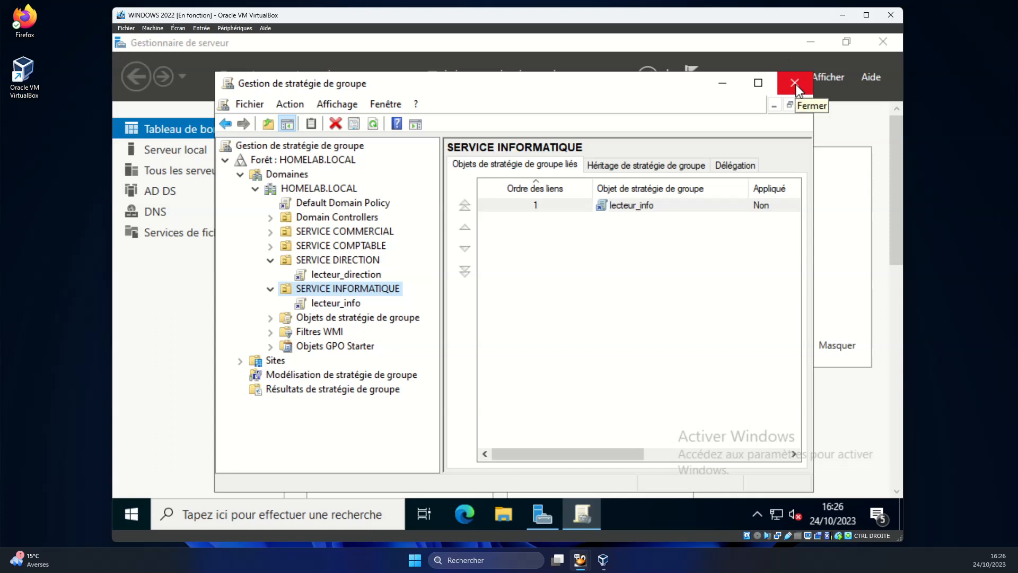
pyautogui.click(796, 84)
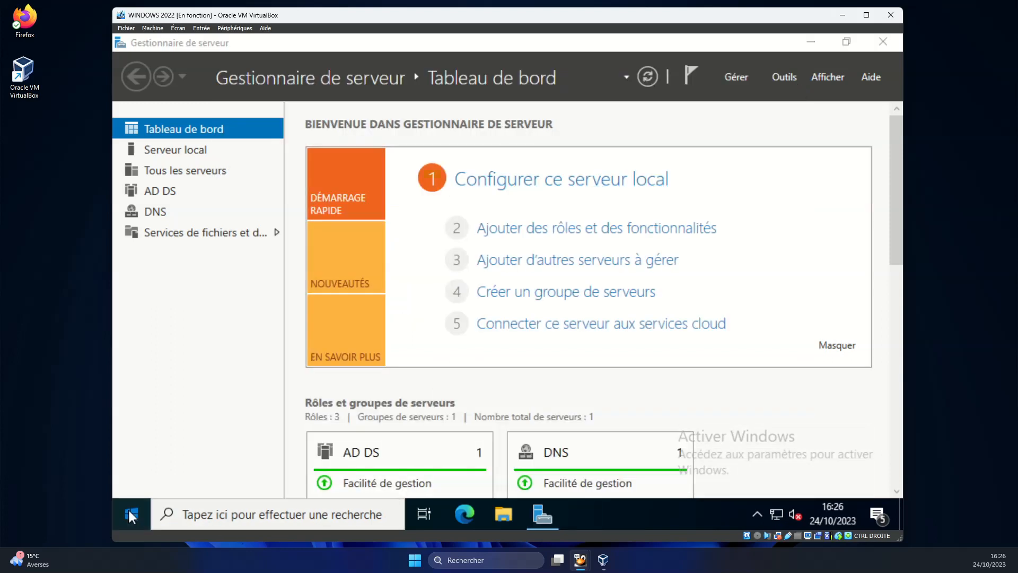
# Run gpupdate /force in Windows PowerShell, then close the console.
pyautogui.click(131, 514)
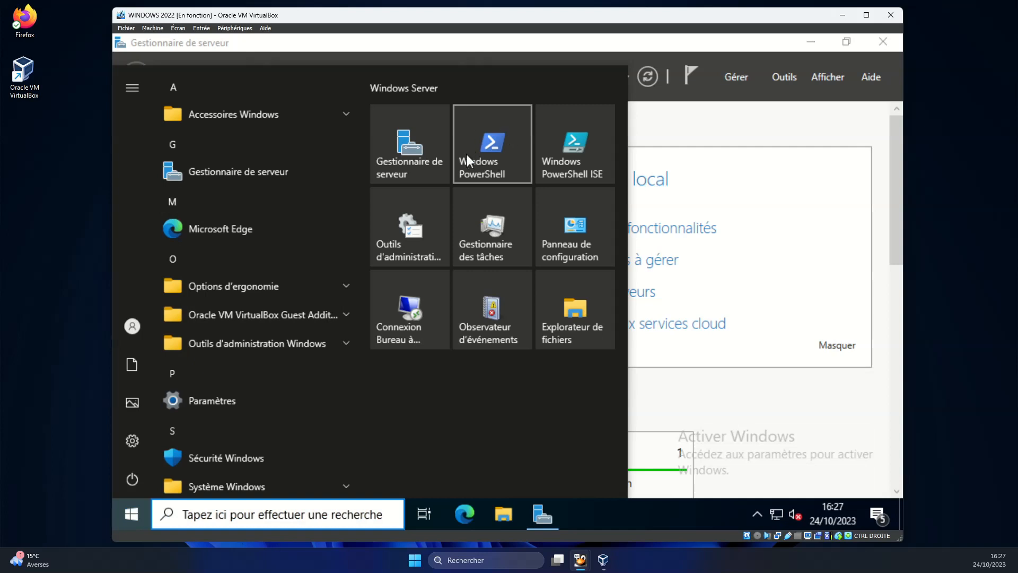
pyautogui.click(501, 153)
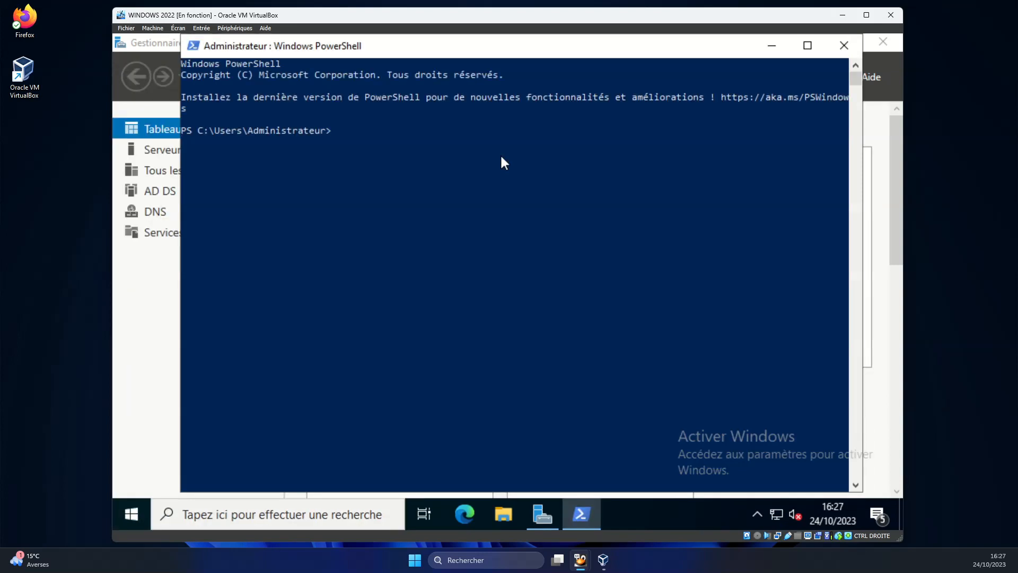
pyautogui.write('gpupdate /force')
pyautogui.press('Return')
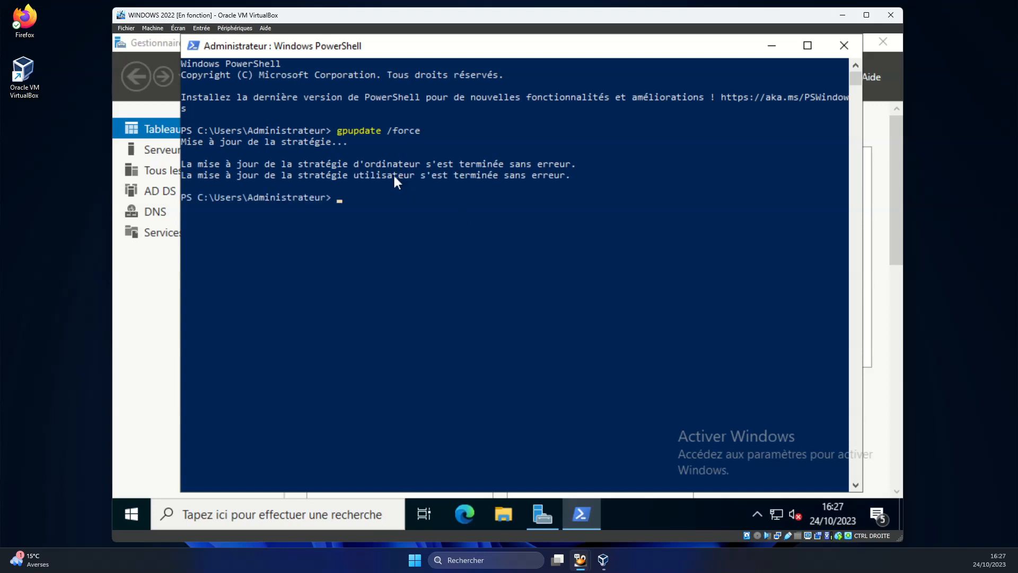
pyautogui.click(843, 45)
pyautogui.moveTo(582, 564)
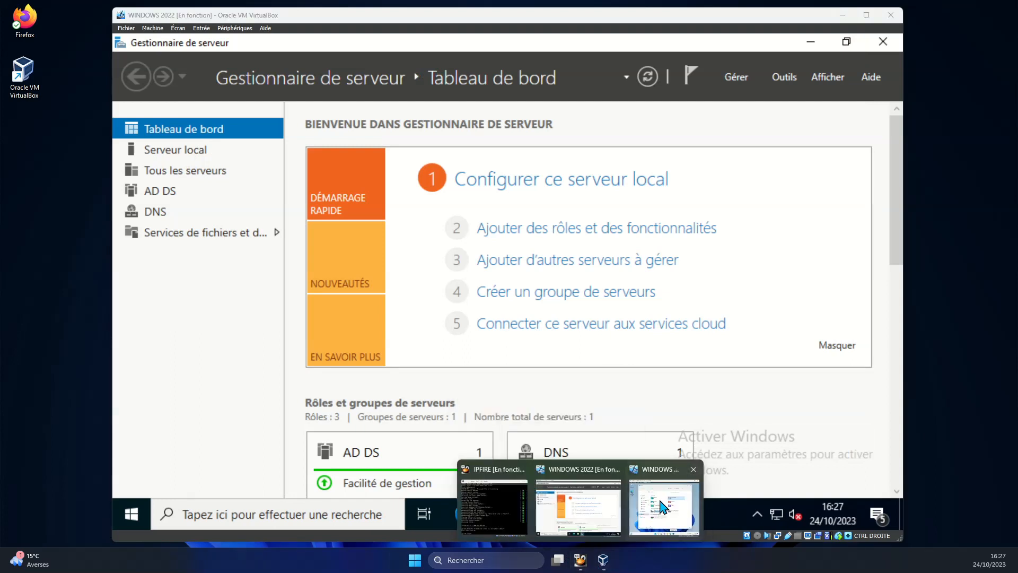
# On the Windows 11 PRO client, sign in as another user with the technician's HOMELAB username and password.
pyautogui.click(662, 506)
pyautogui.click(502, 374)
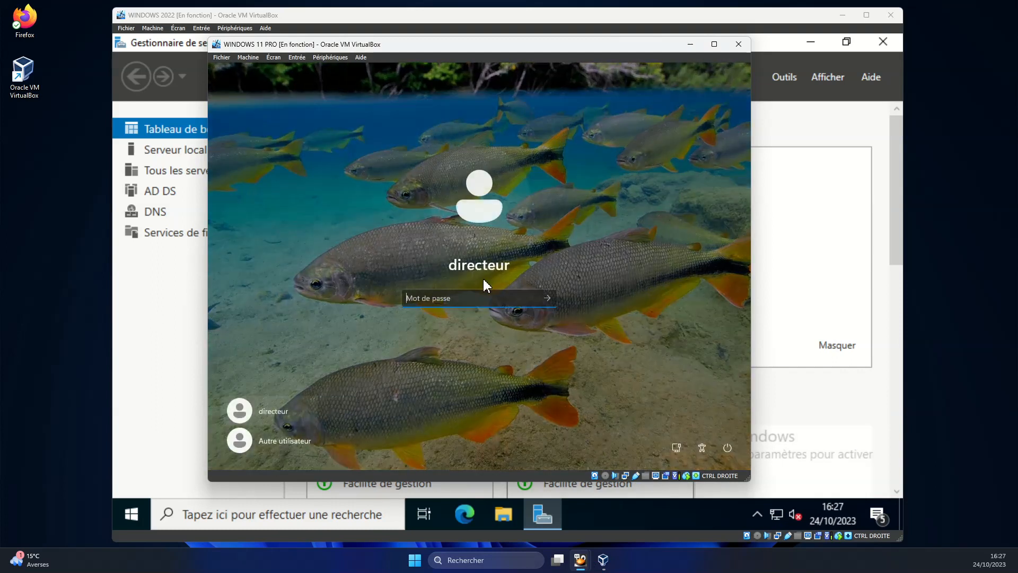
pyautogui.click(287, 440)
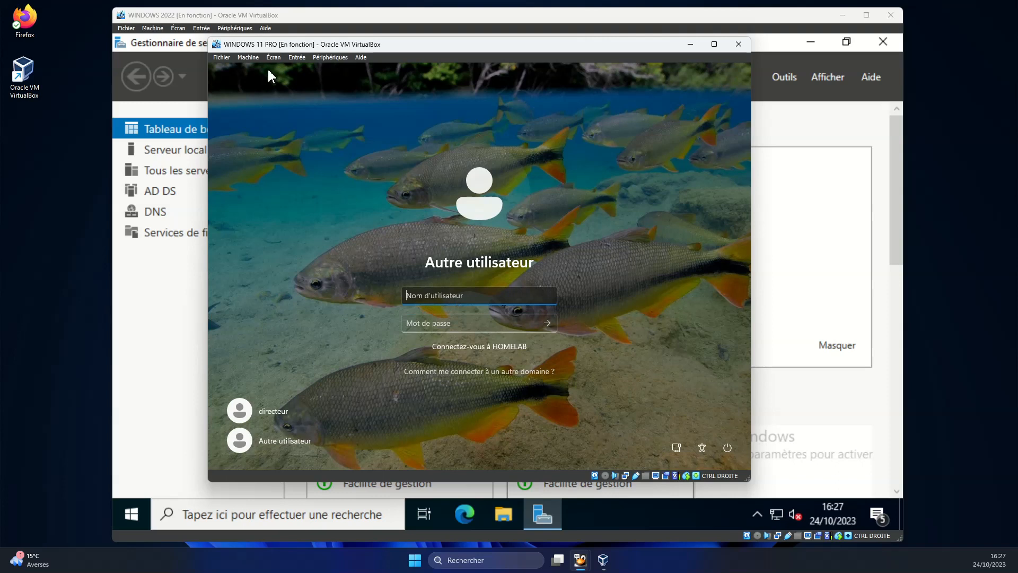
pyautogui.write('technicien1')
pyautogui.press('Tab')
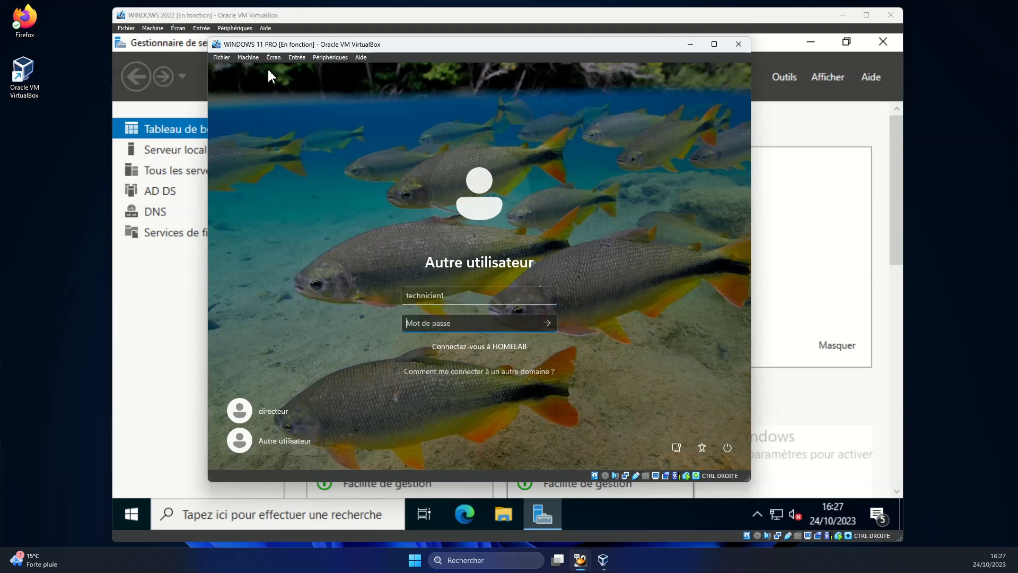
pyautogui.write('•••••••••••••')
pyautogui.press('Return')
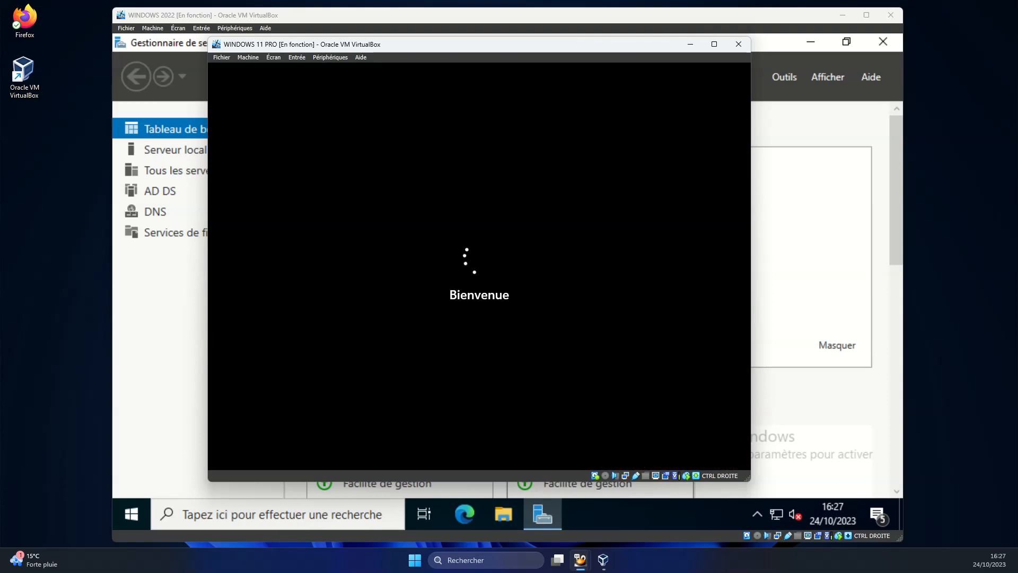
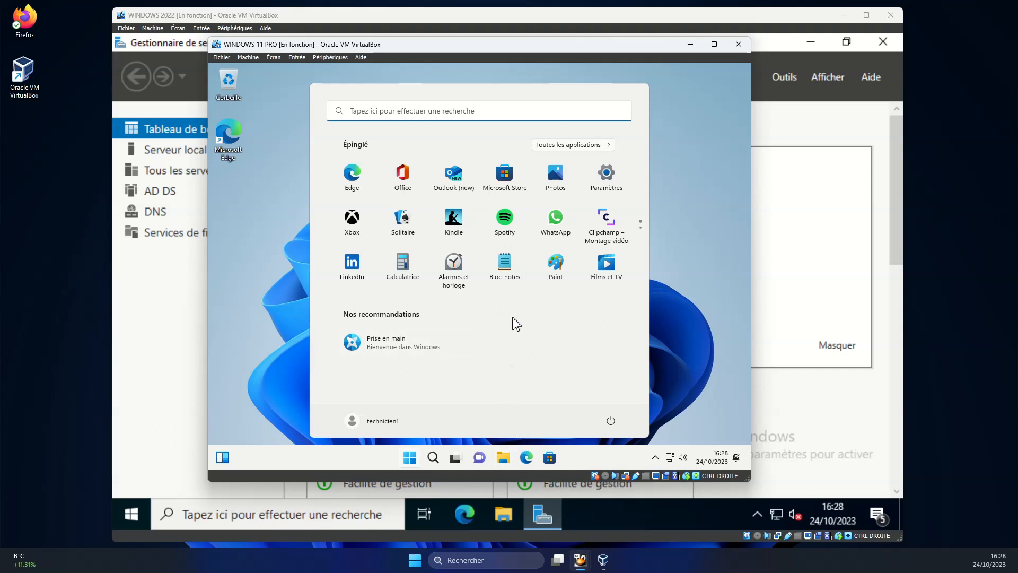
# Open the mapped FICHIERS SERVICE INFO (S:) drive and create a folder named Nouveau dossier.
pyautogui.click(504, 458)
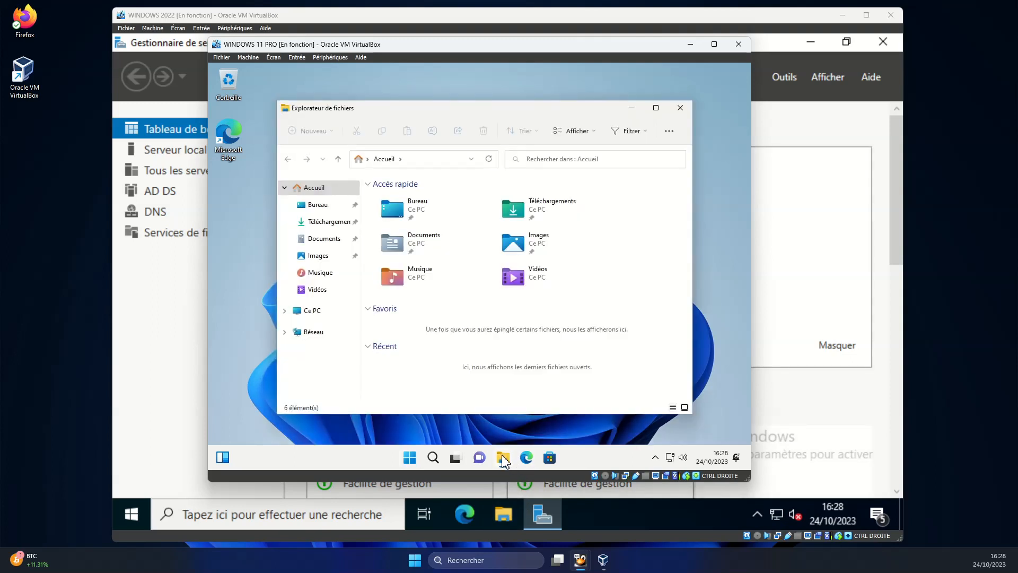
pyautogui.click(321, 313)
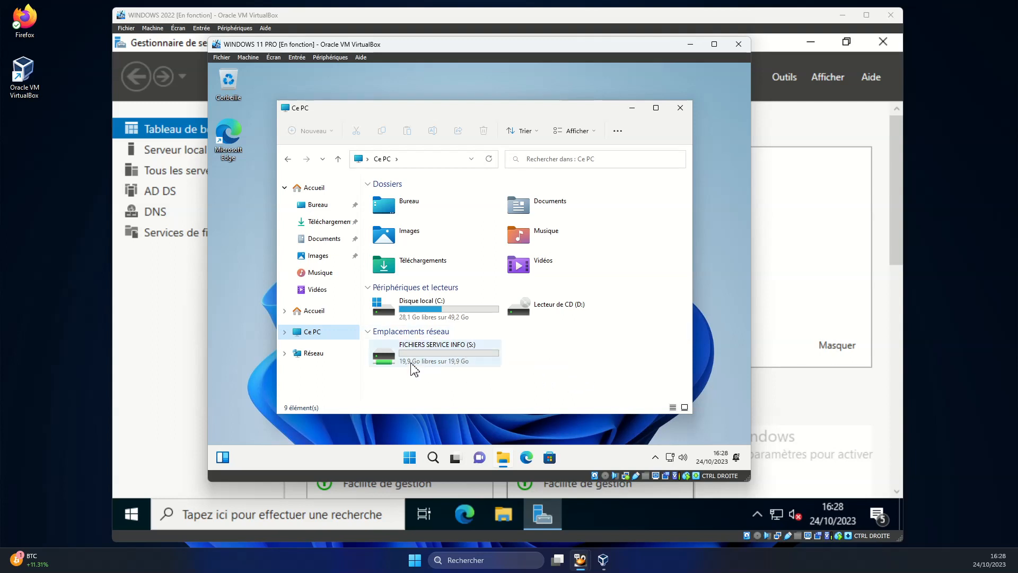
pyautogui.doubleClick(431, 357)
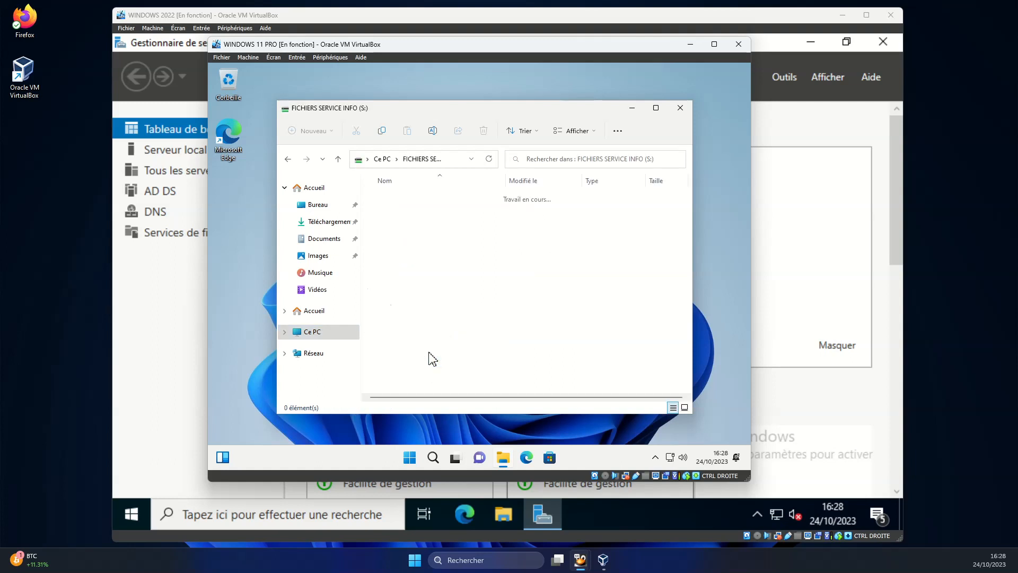
pyautogui.rightClick(468, 247)
pyautogui.moveTo(510, 316)
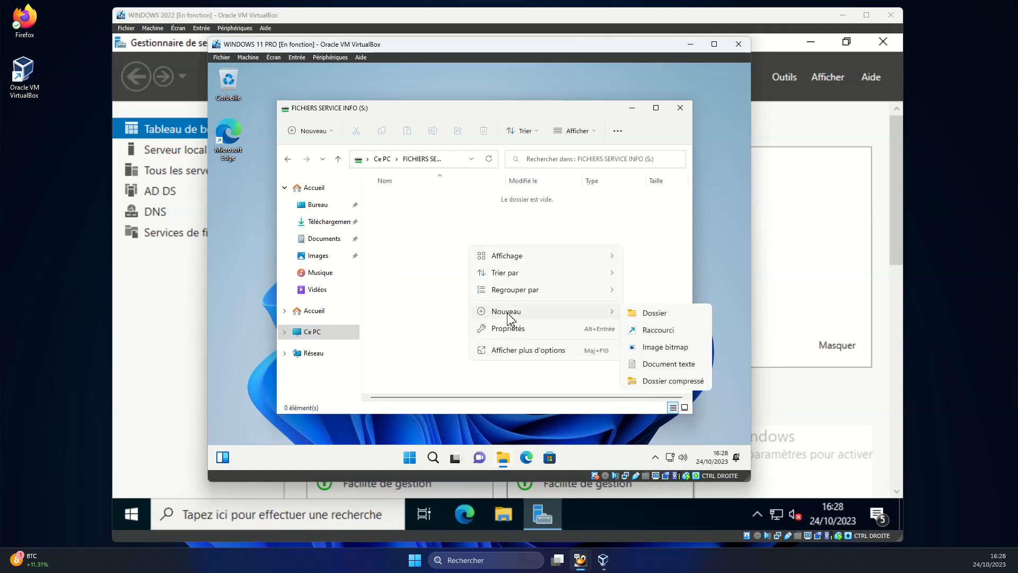
pyautogui.click(634, 313)
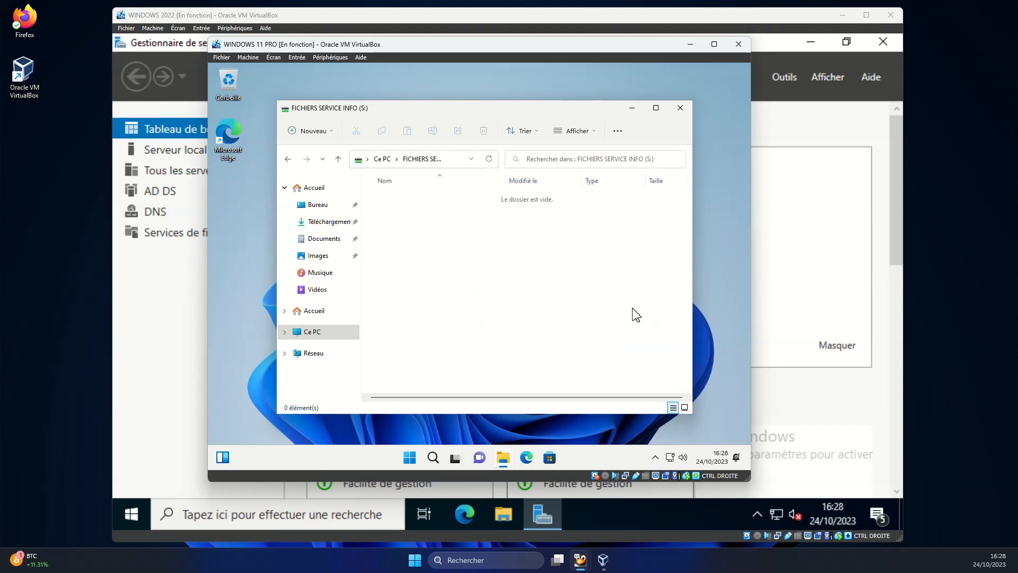
pyautogui.click(473, 279)
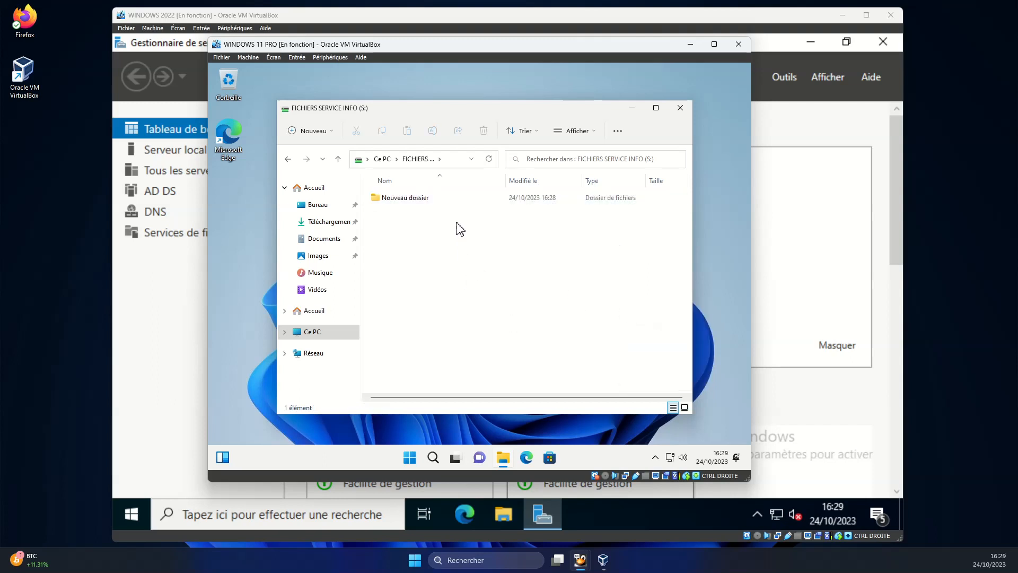
# Create a Nouveau Document texte inside Nouveau dossier, recheck S:, and close File Explorer.
pyautogui.doubleClick(416, 201)
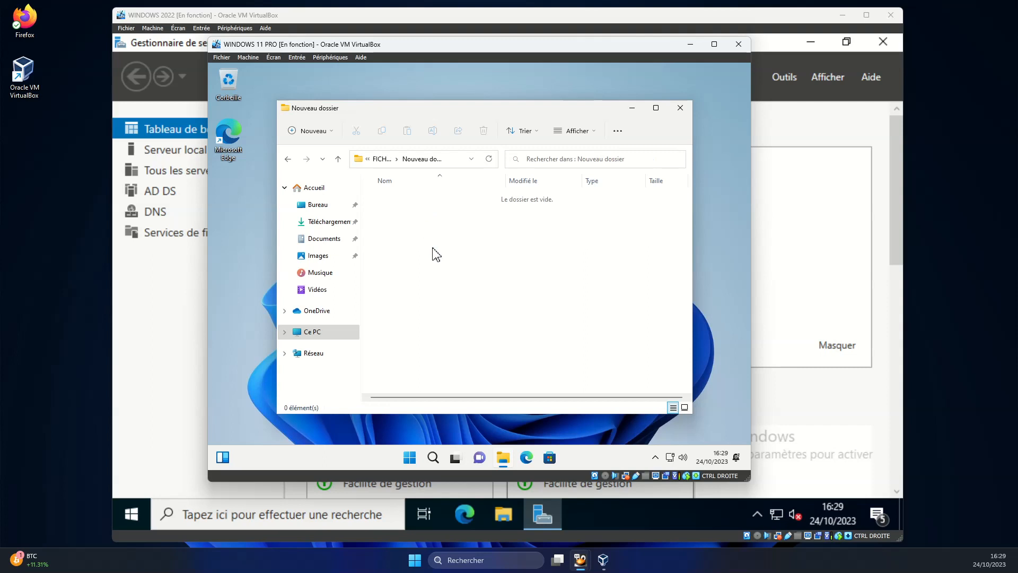
pyautogui.rightClick(456, 300)
pyautogui.moveTo(497, 280)
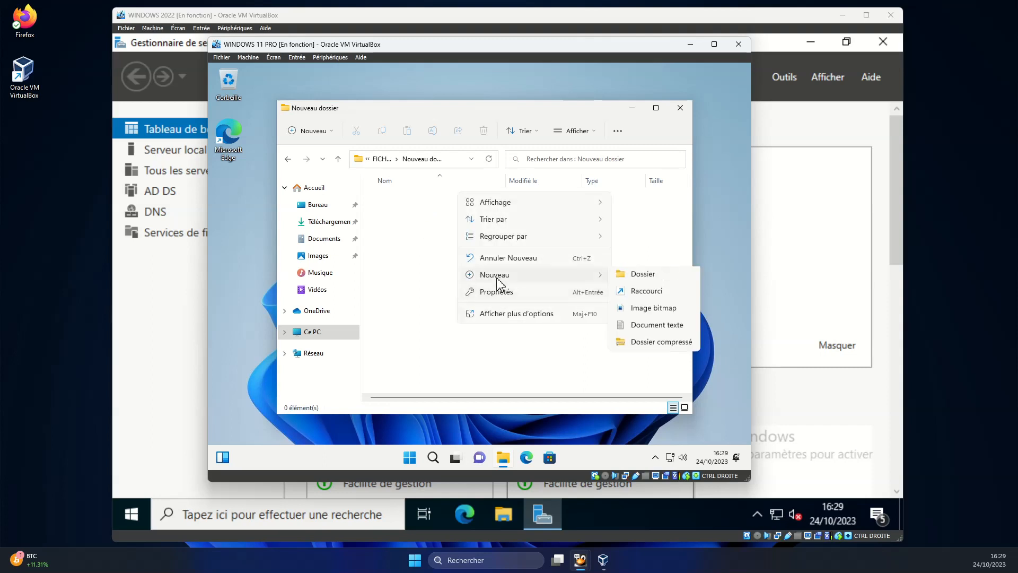
pyautogui.click(653, 325)
pyautogui.click(451, 272)
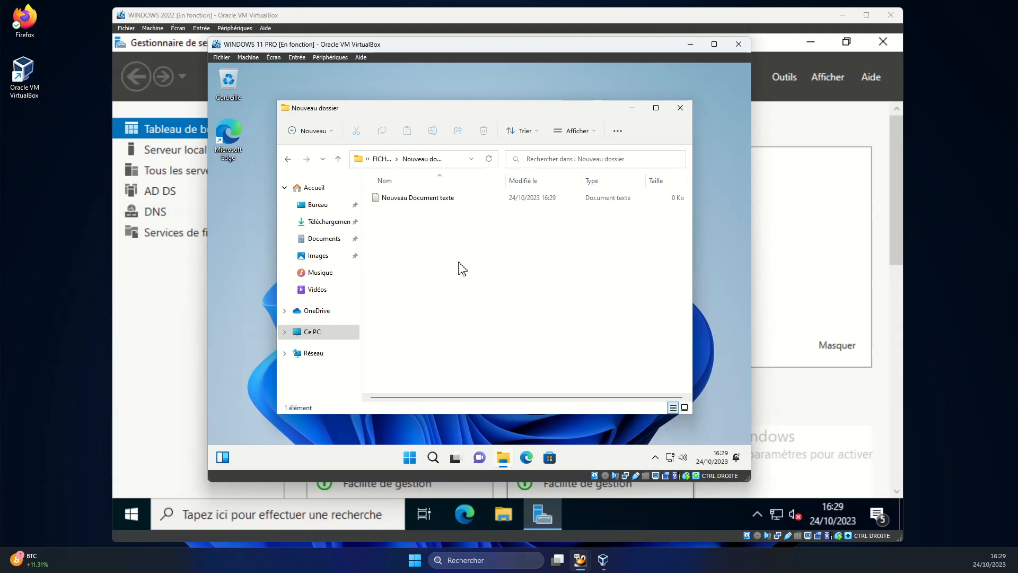
pyautogui.click(338, 158)
pyautogui.click(337, 158)
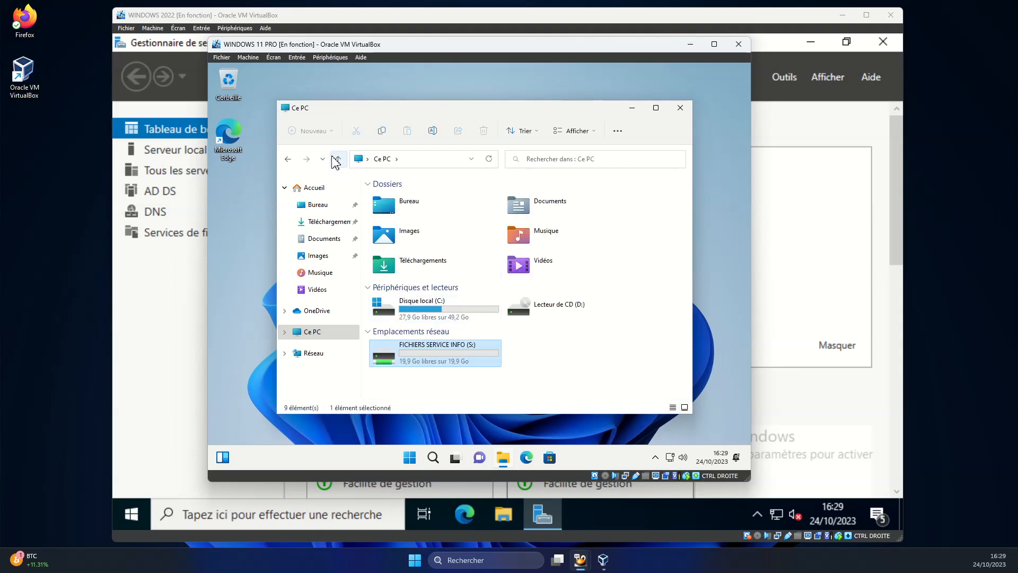
pyautogui.doubleClick(447, 352)
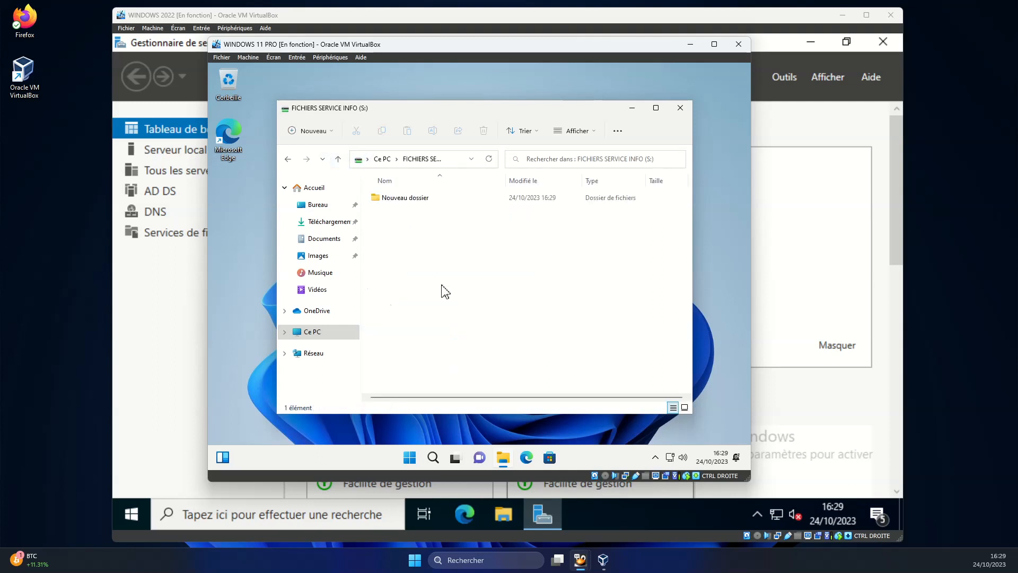
pyautogui.click(680, 109)
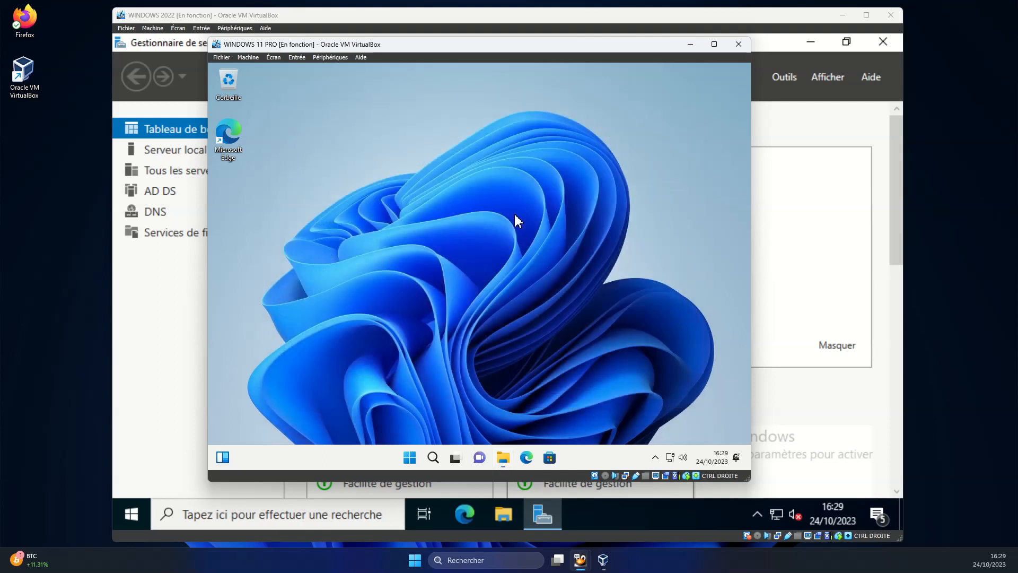
# Sign out of the Windows 11 client with Se déconnecter and minimize its VirtualBox window.
pyautogui.click(409, 457)
pyautogui.click(357, 423)
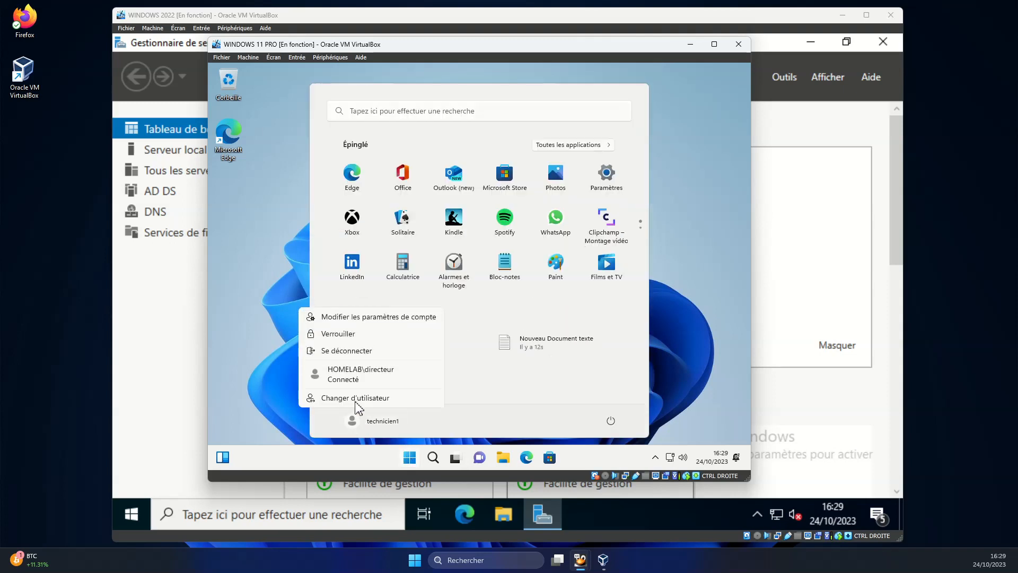
pyautogui.click(356, 351)
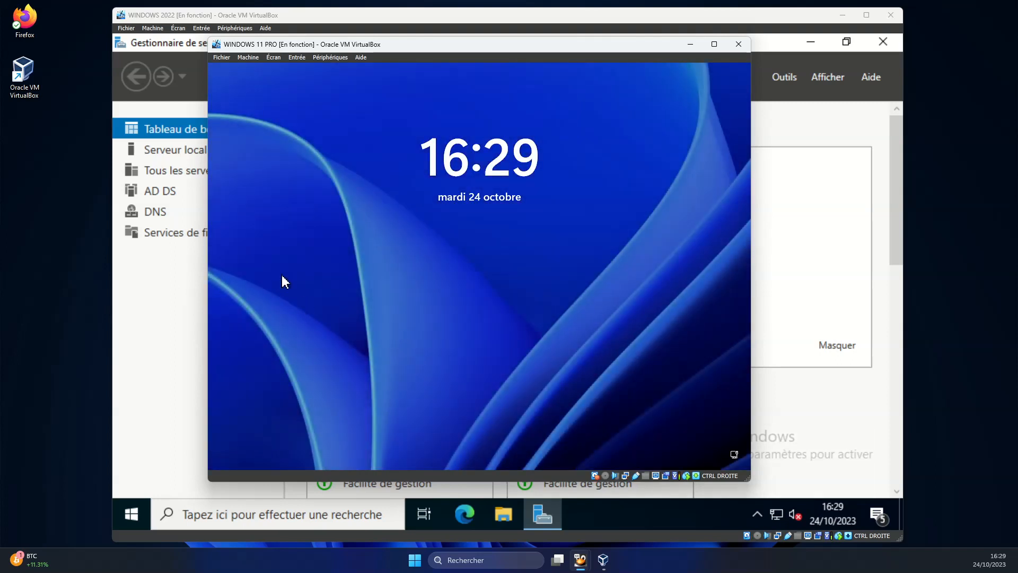
pyautogui.click(690, 44)
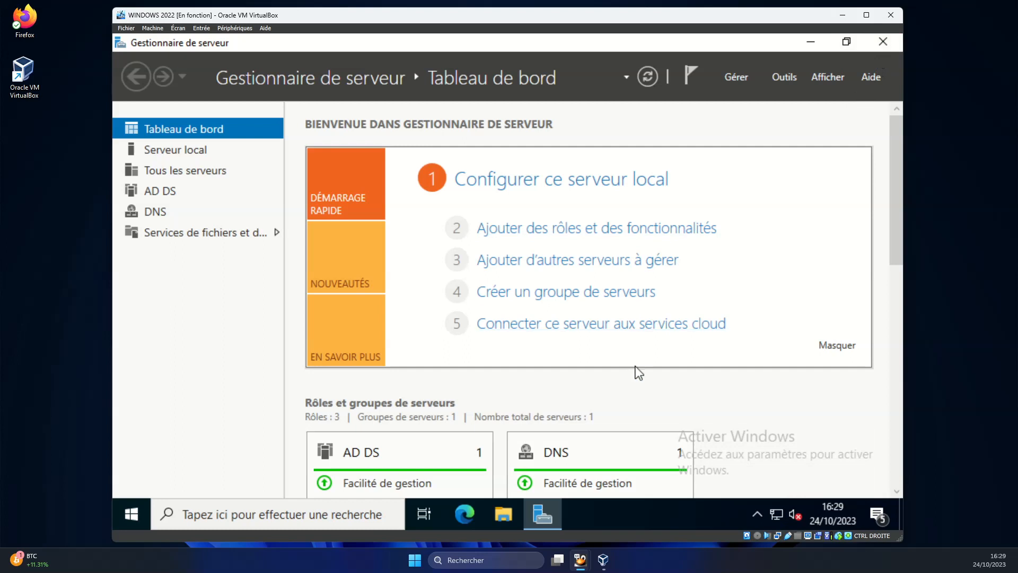
# On the server, open datas (E:) and show the info folder's Partage tab (\\WIN2022\info$).
pyautogui.click(503, 519)
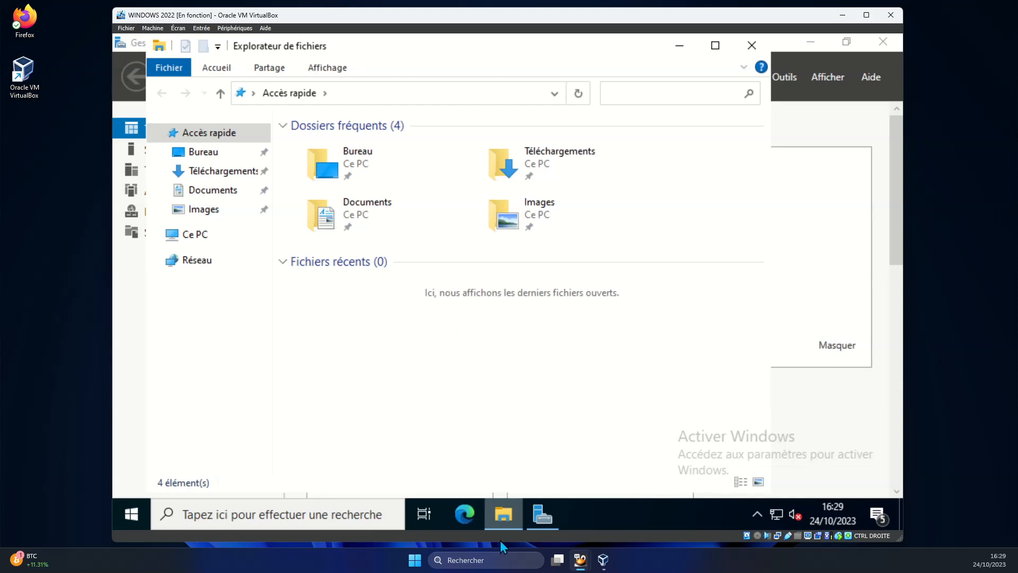
pyautogui.click(199, 238)
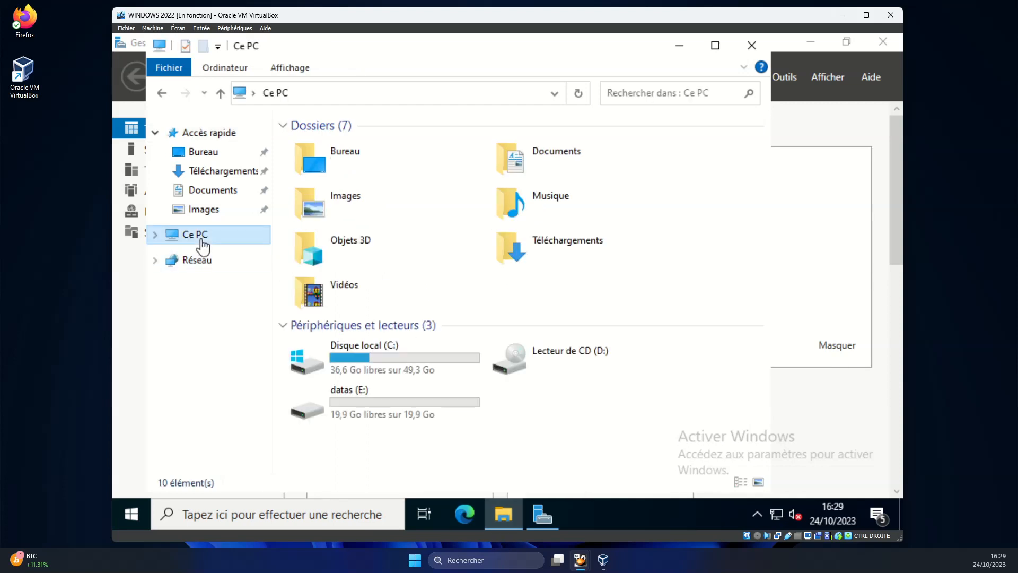
pyautogui.click(362, 401)
pyautogui.doubleClick(362, 401)
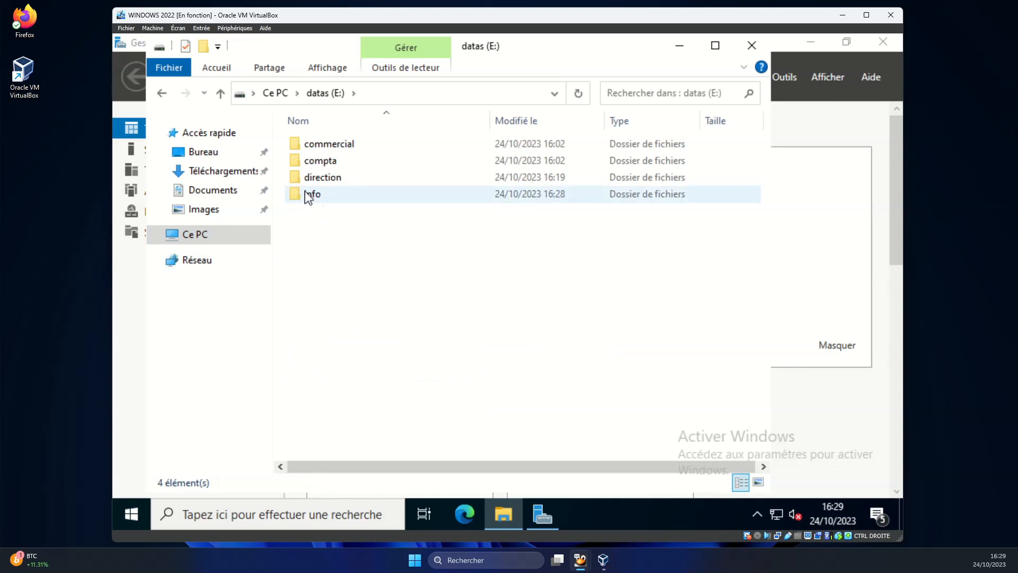
pyautogui.rightClick(310, 205)
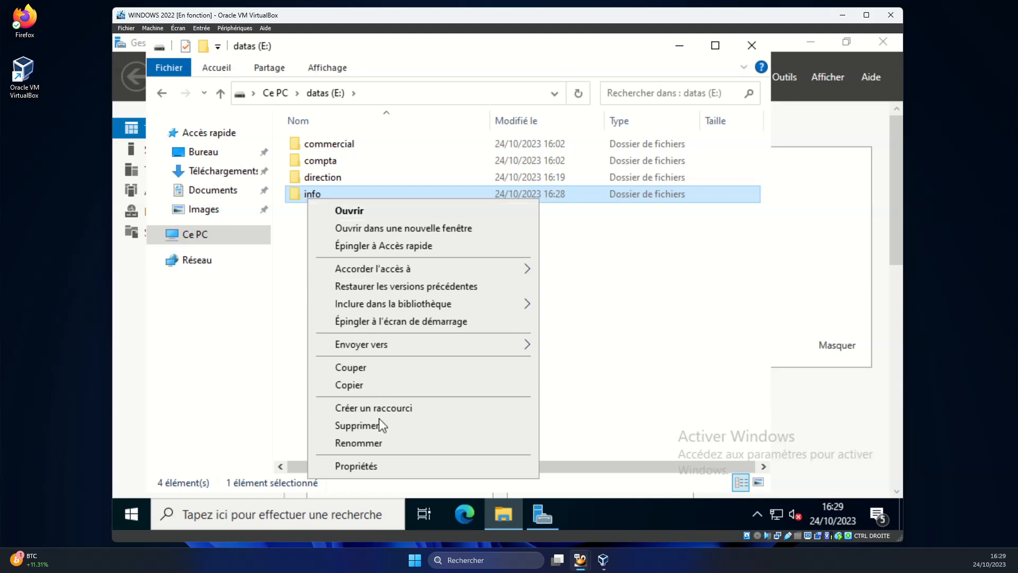
pyautogui.click(386, 473)
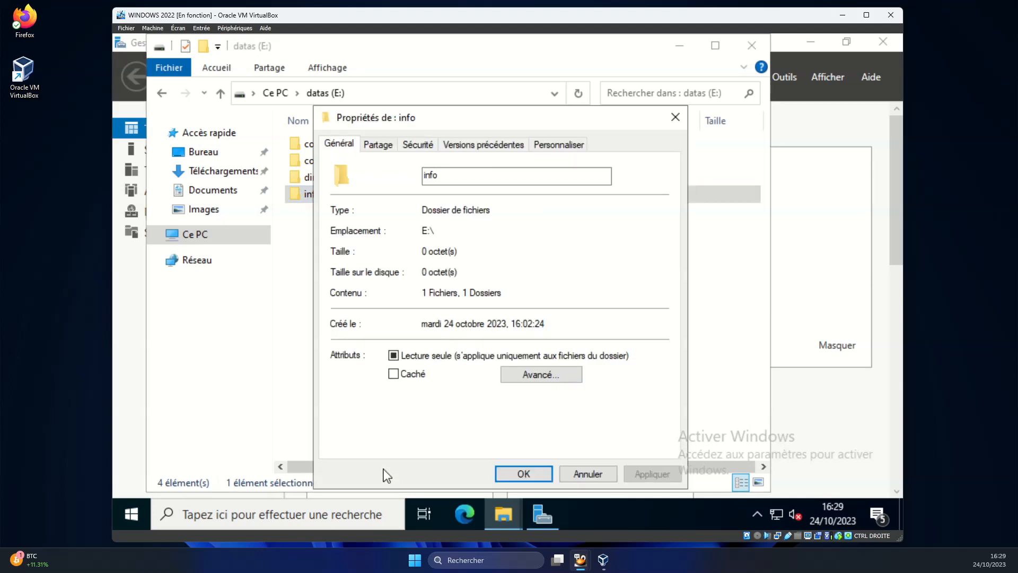
pyautogui.moveTo(396, 126); pyautogui.dragTo(471, 73)
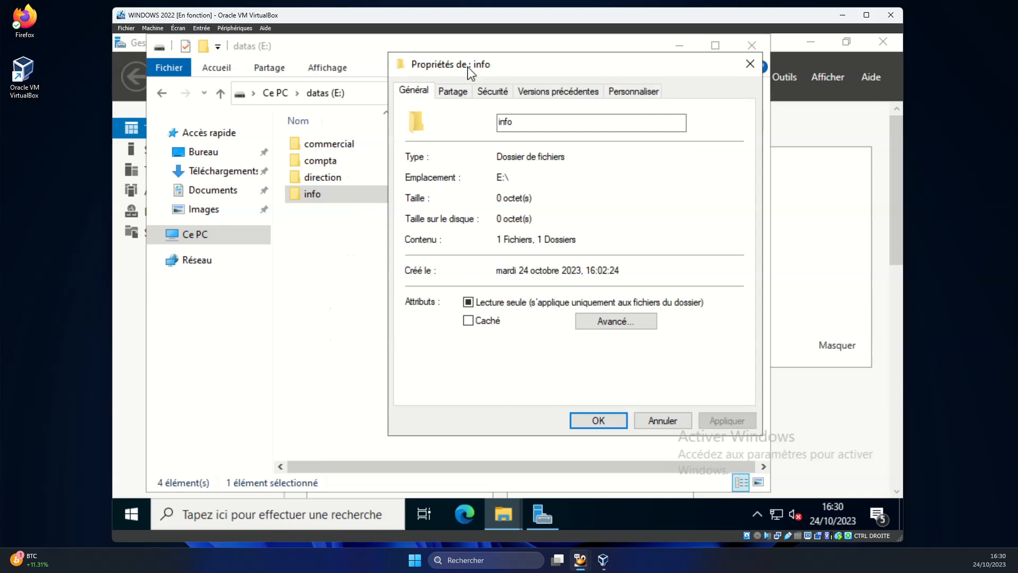
pyautogui.click(454, 92)
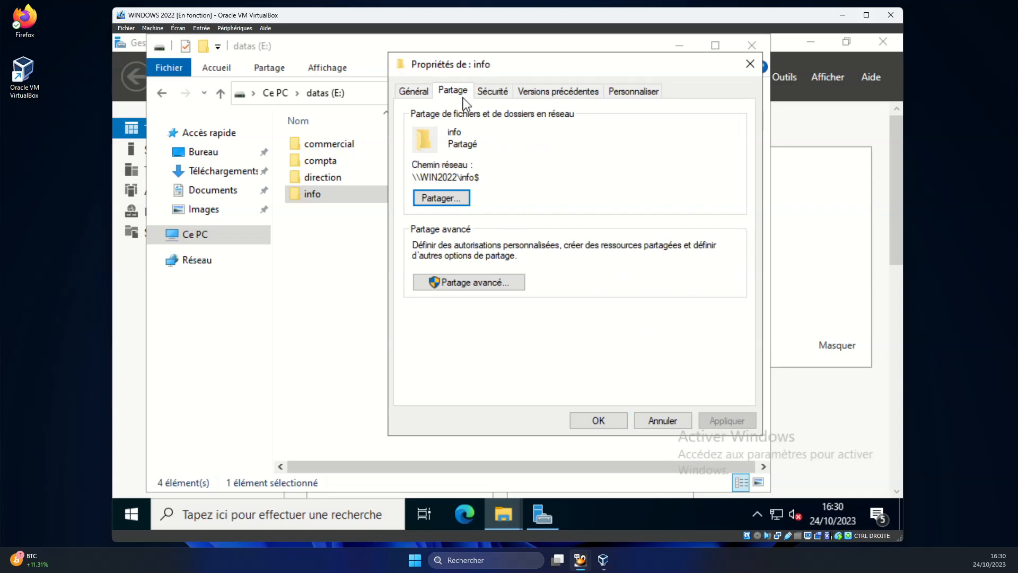
# In Partage avancé, add the directeur account to the info$ share permissions.
pyautogui.click(479, 283)
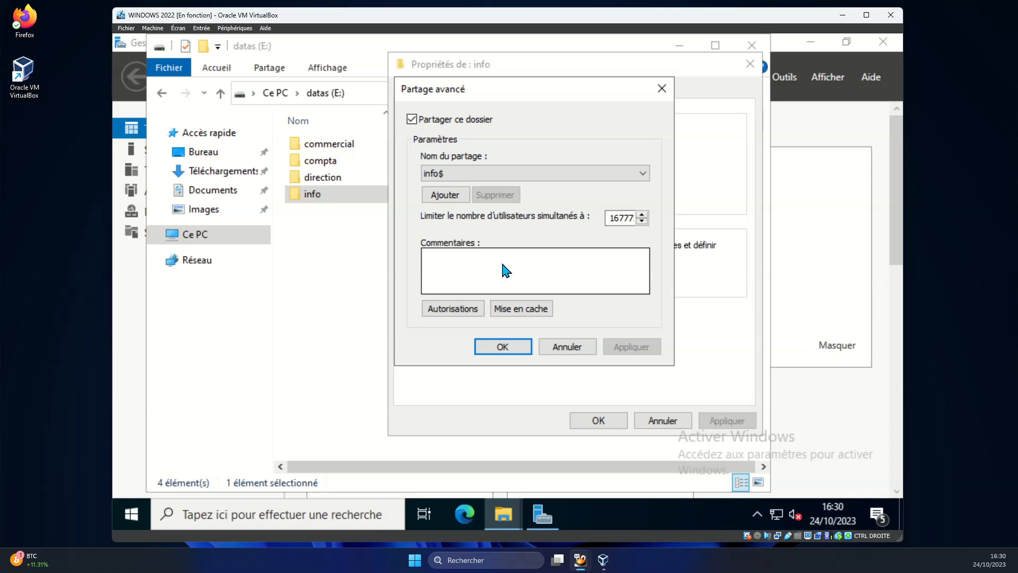
pyautogui.click(454, 309)
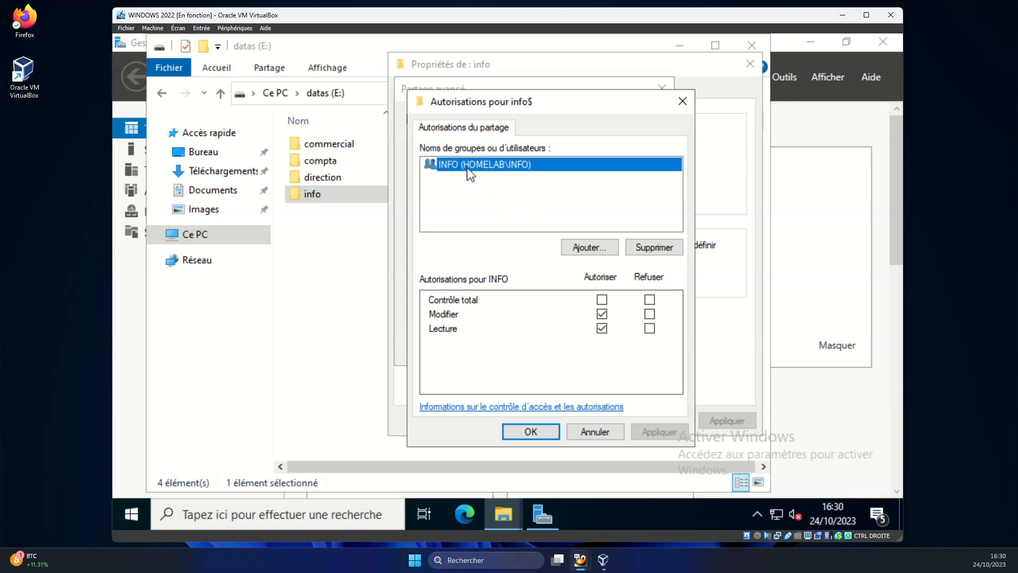
pyautogui.click(584, 248)
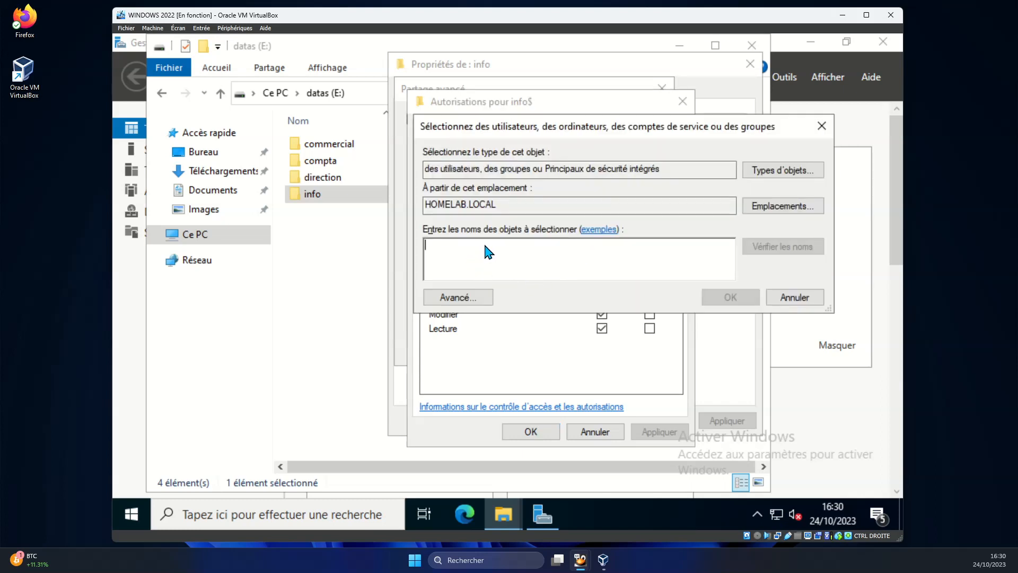
pyautogui.write('directeur')
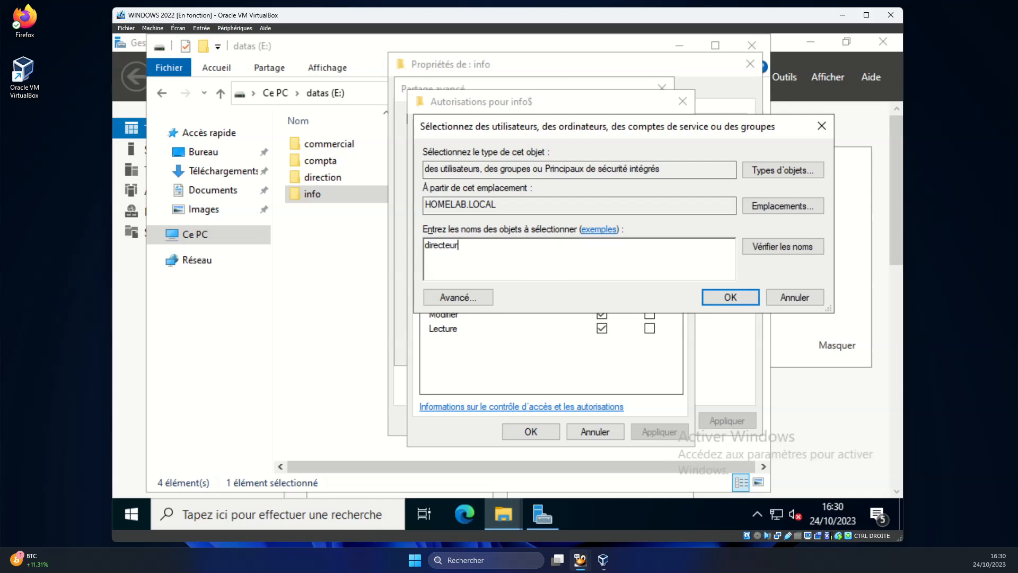
pyautogui.press('Return')
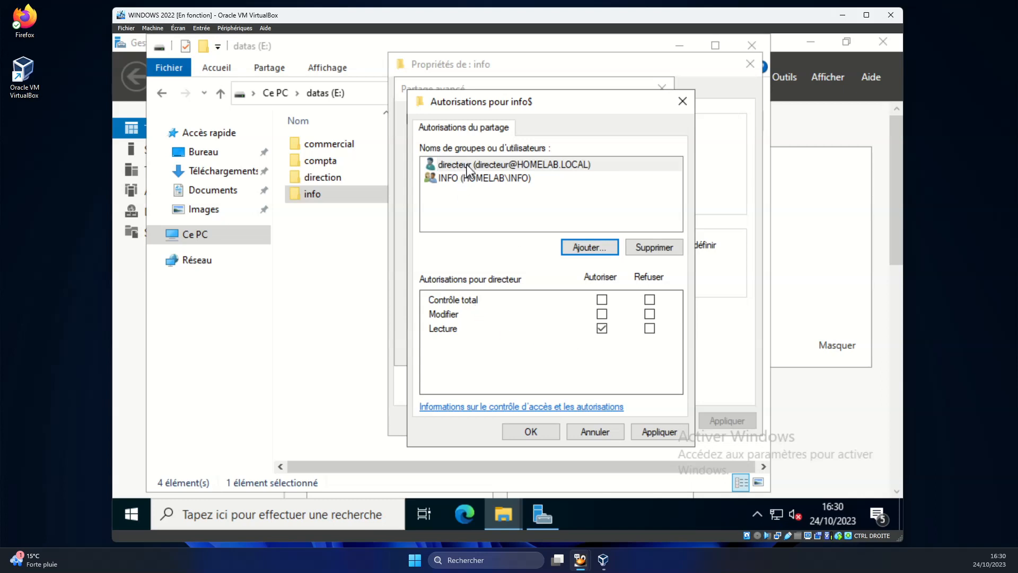
# Leave directeur with read-only (Lecture) share access and apply the info$ sharing settings.
pyautogui.click(466, 164)
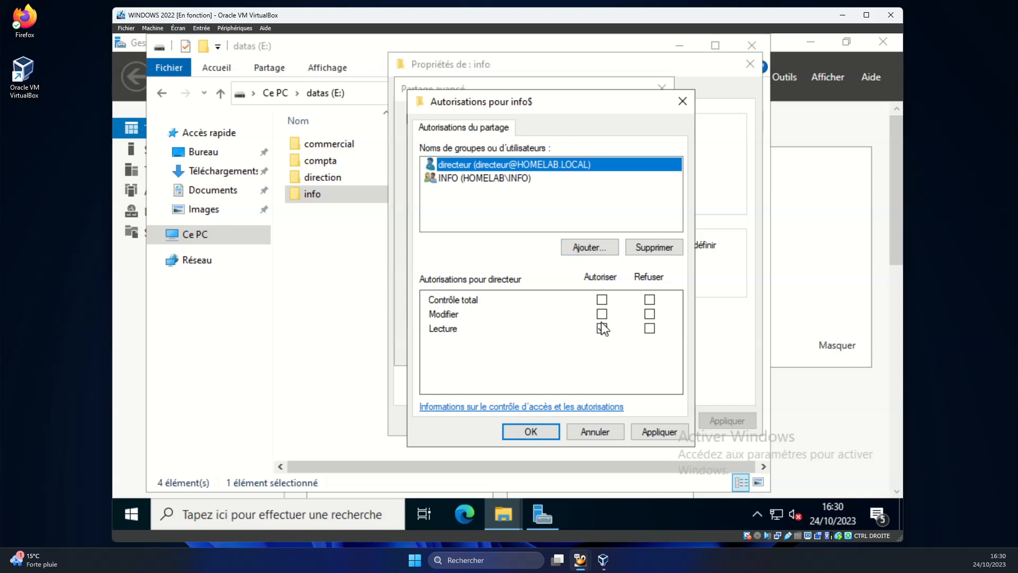
pyautogui.click(602, 314)
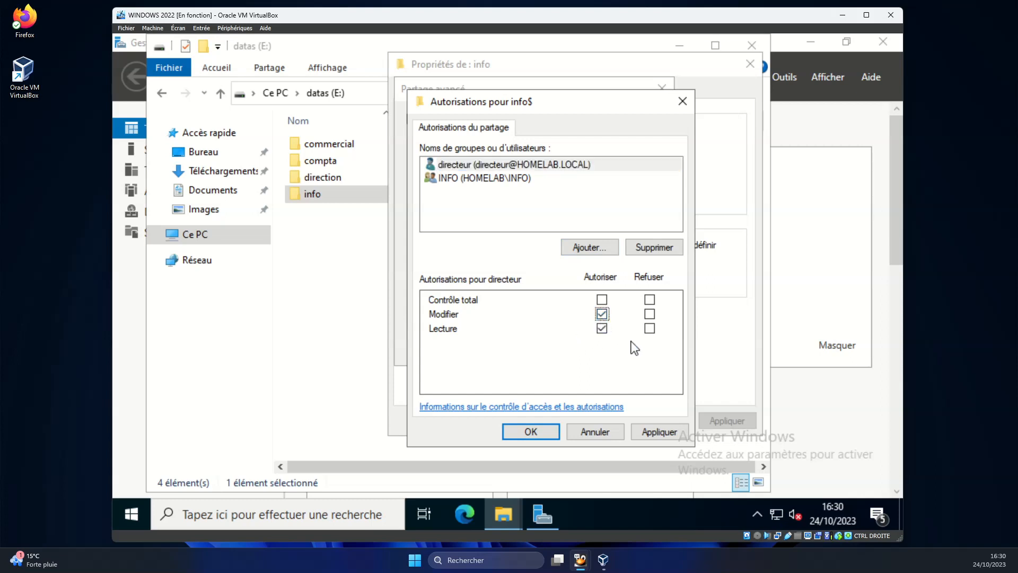
pyautogui.click(601, 315)
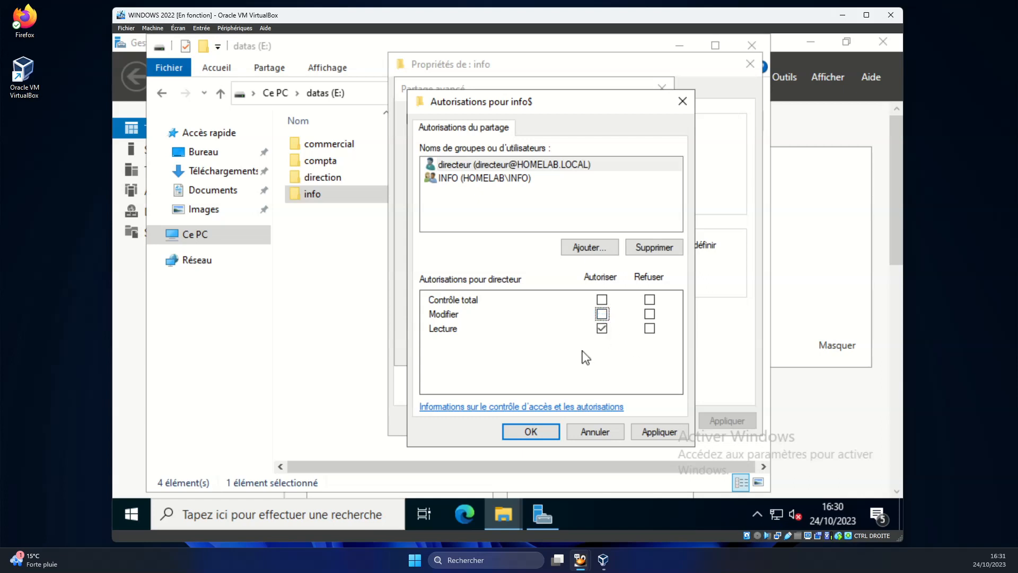
pyautogui.click(457, 168)
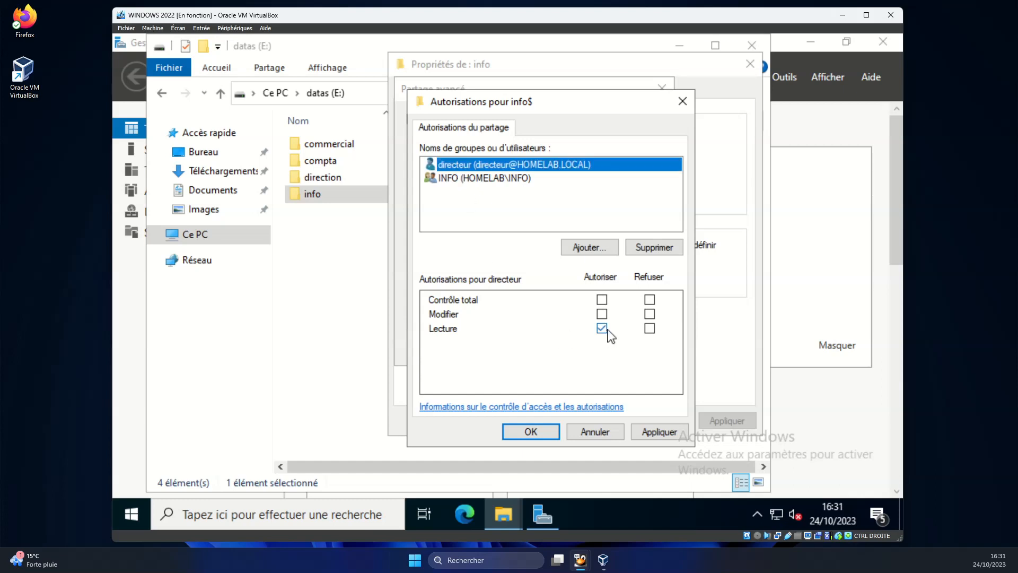
pyautogui.click(660, 431)
pyautogui.click(547, 429)
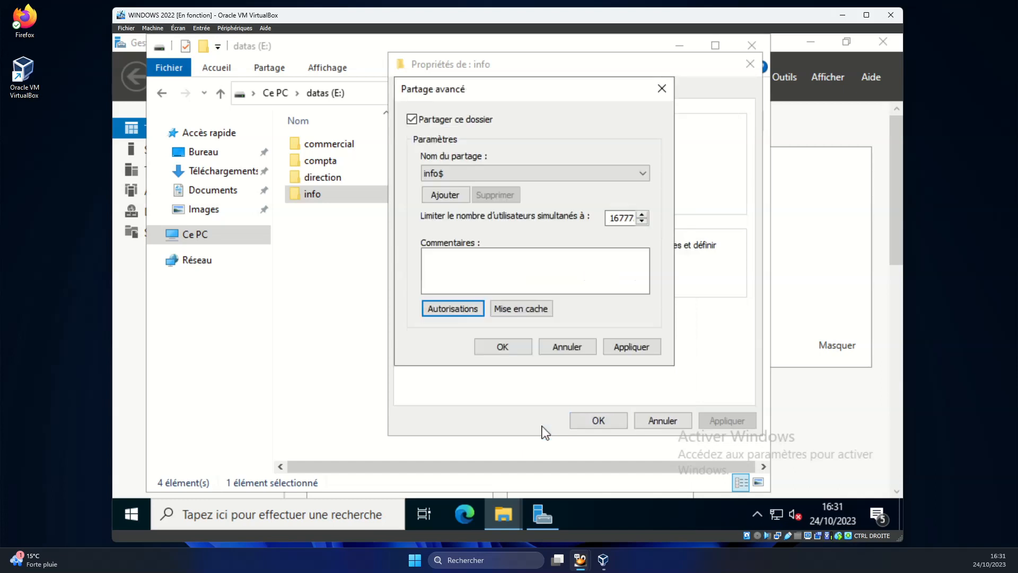
pyautogui.click(632, 350)
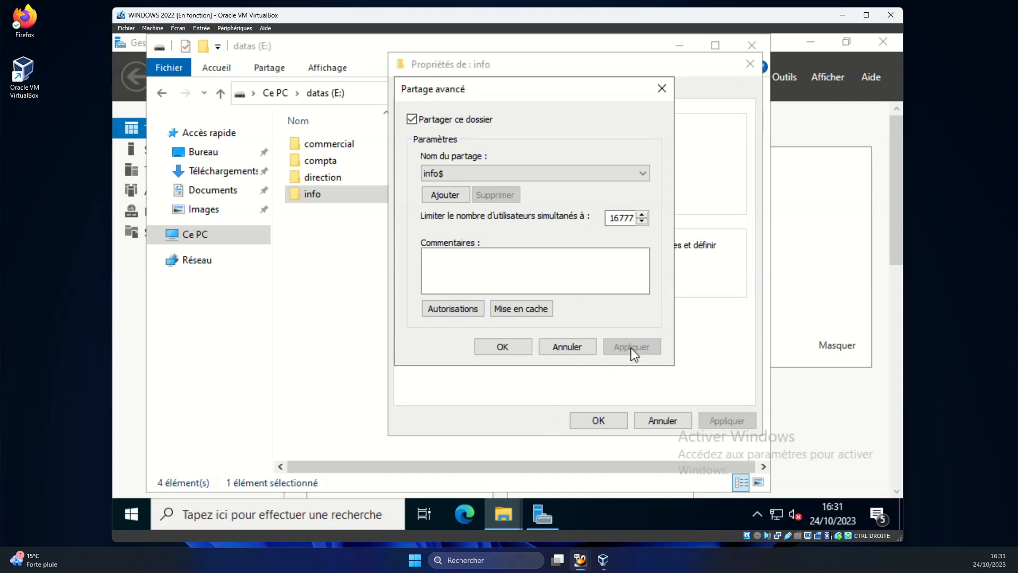
pyautogui.click(511, 350)
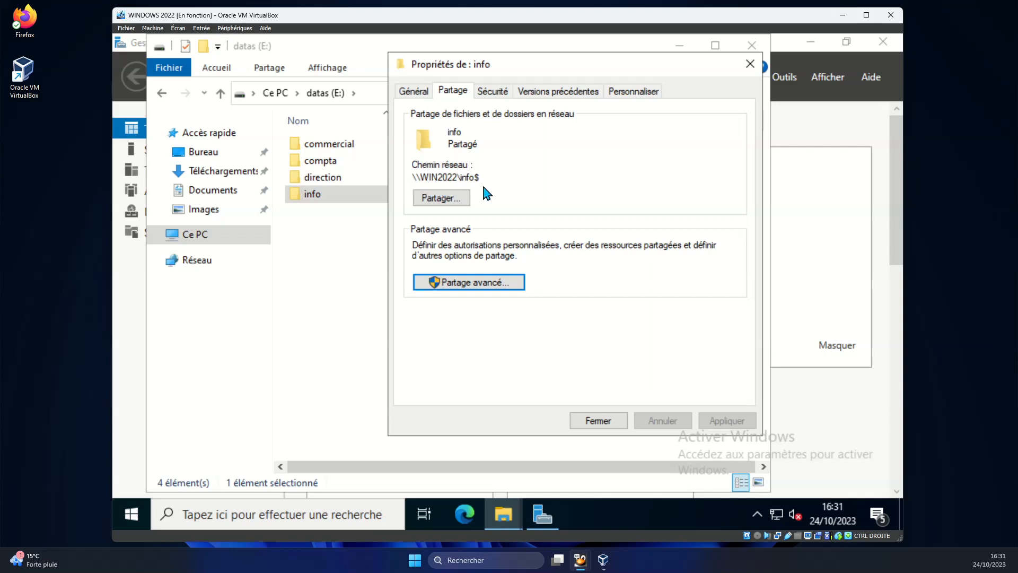
# Copy the \\WIN2022\info$ network path and switch to the info folder's Sécurité tab.
pyautogui.moveTo(481, 179); pyautogui.dragTo(413, 184)
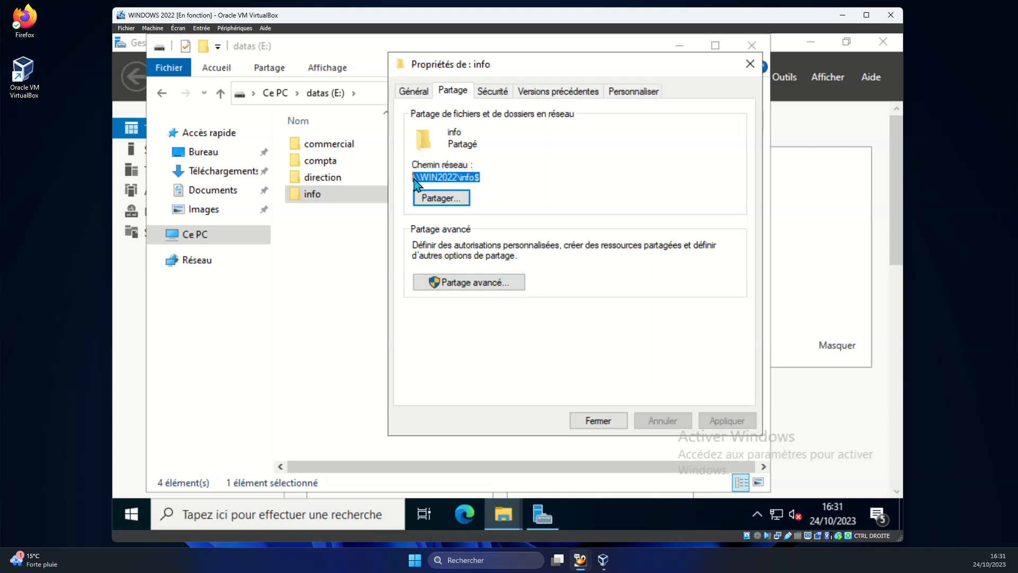
pyautogui.rightClick(414, 179)
pyautogui.click(467, 228)
pyautogui.click(495, 92)
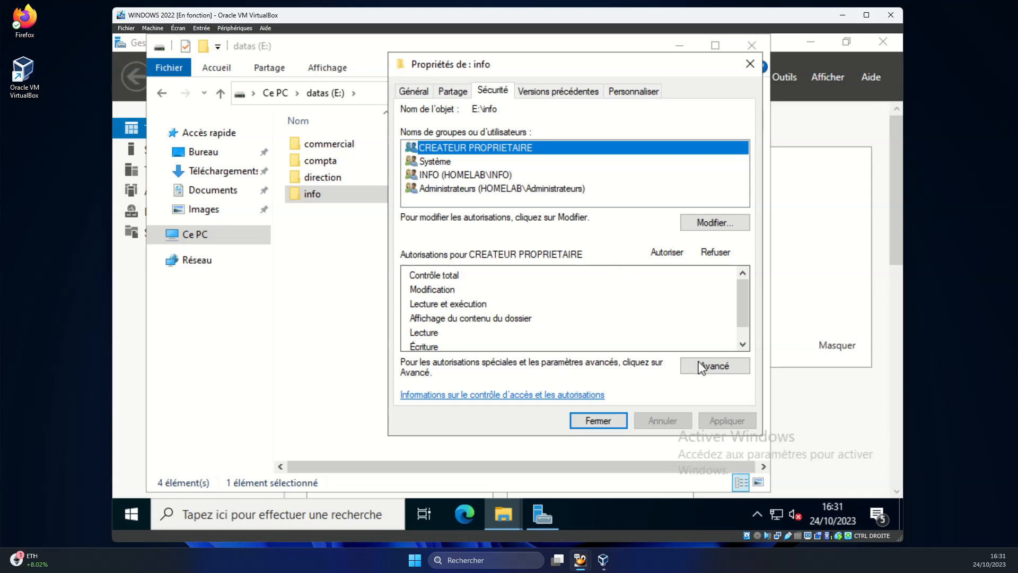
# In advanced security for info, add a permission entry with directeur as the principal.
pyautogui.click(717, 366)
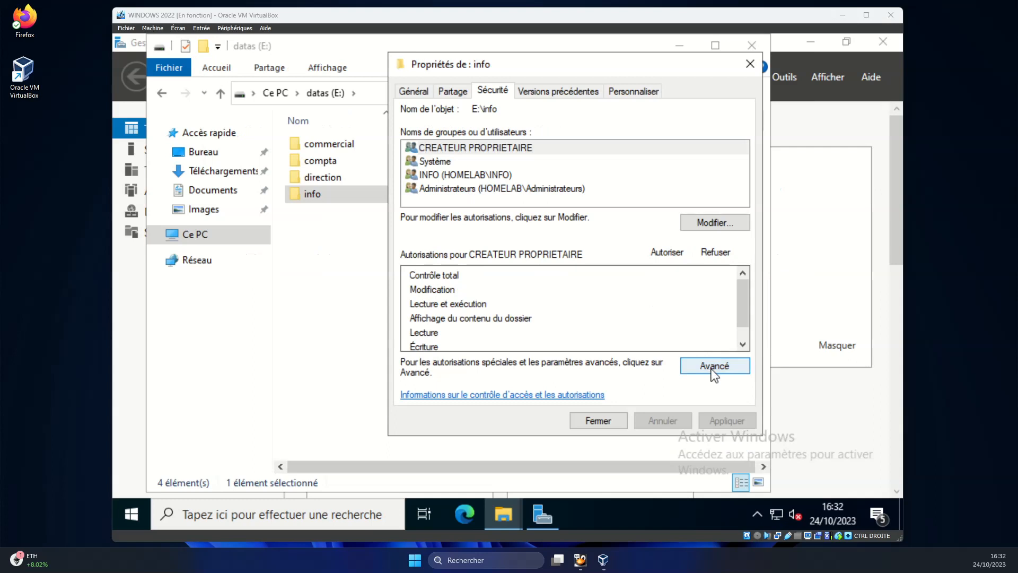
pyautogui.click(698, 364)
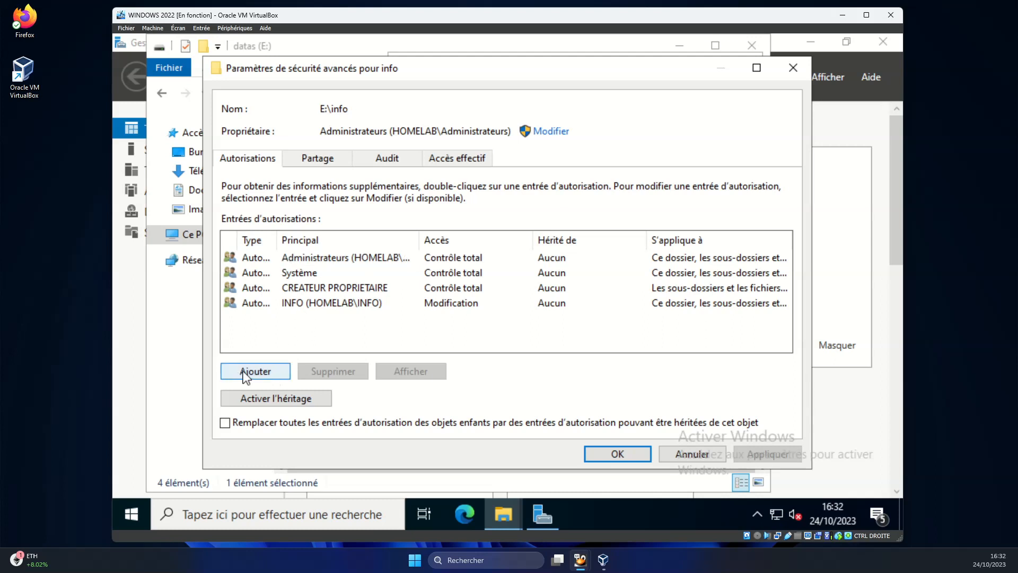
pyautogui.click(265, 376)
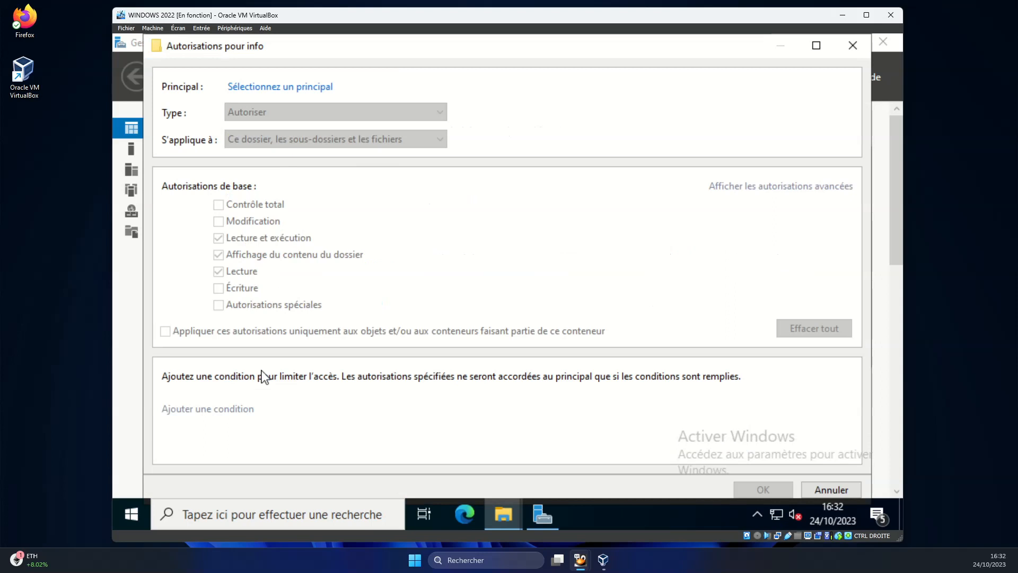
pyautogui.click(265, 87)
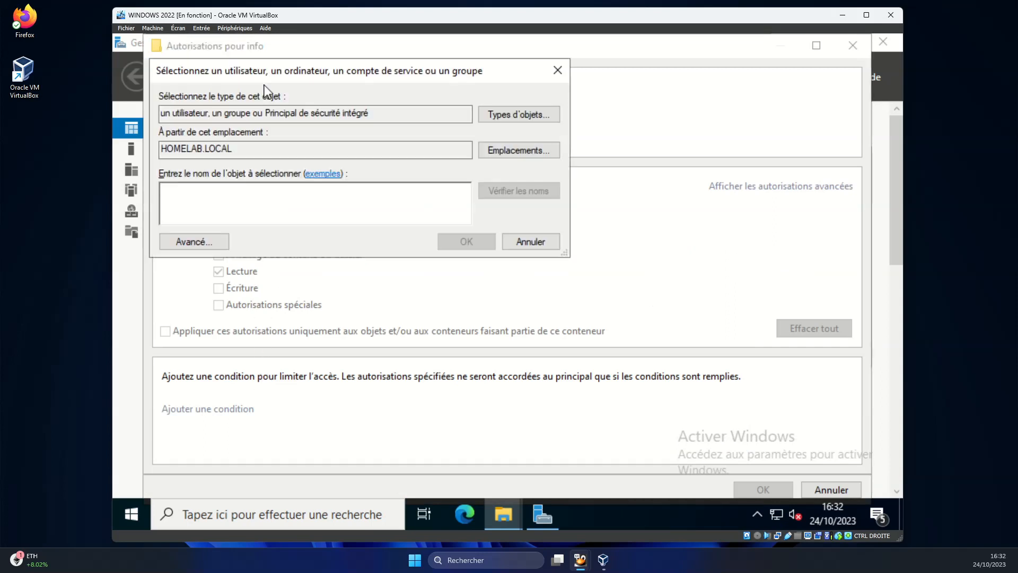
pyautogui.click(212, 243)
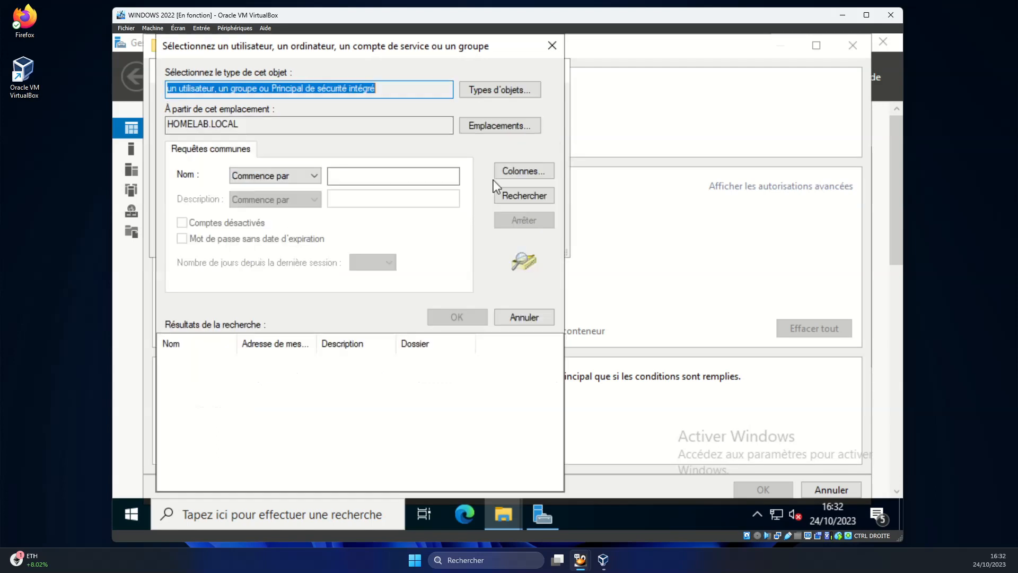
pyautogui.click(518, 198)
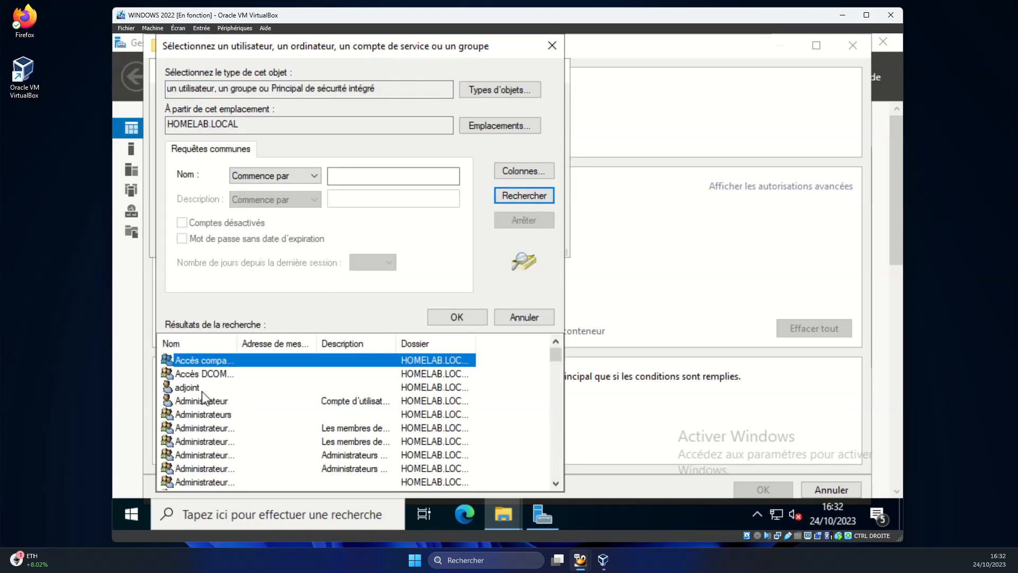
pyautogui.scroll(-7, 202, 399)
pyautogui.scroll(-3, 204, 402)
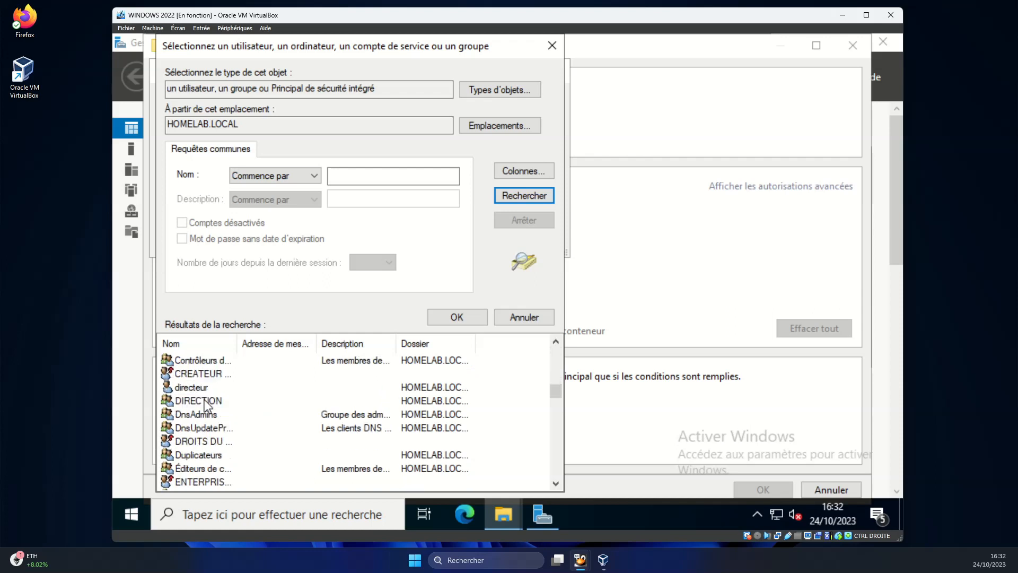
pyautogui.doubleClick(197, 389)
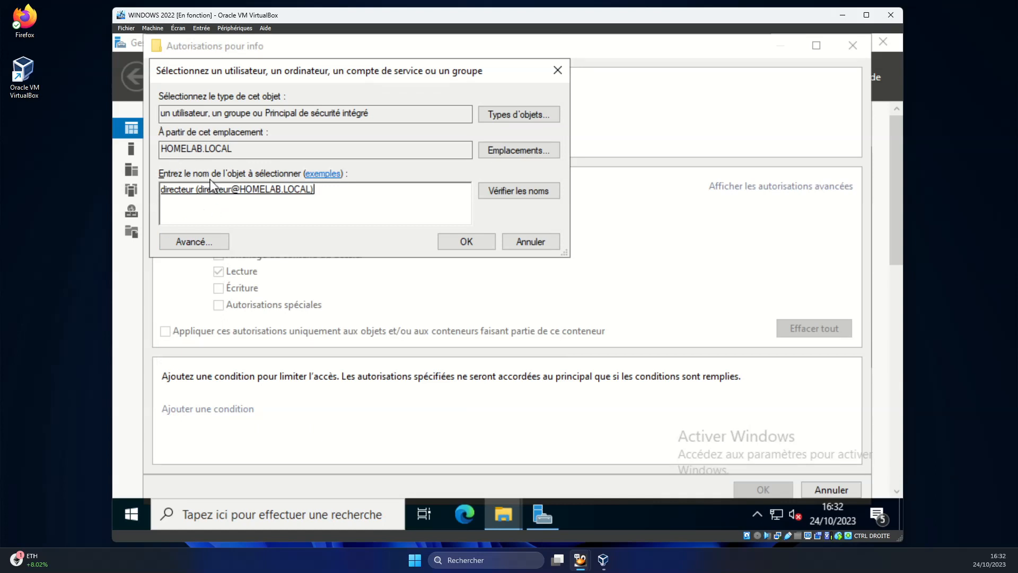
pyautogui.click(467, 242)
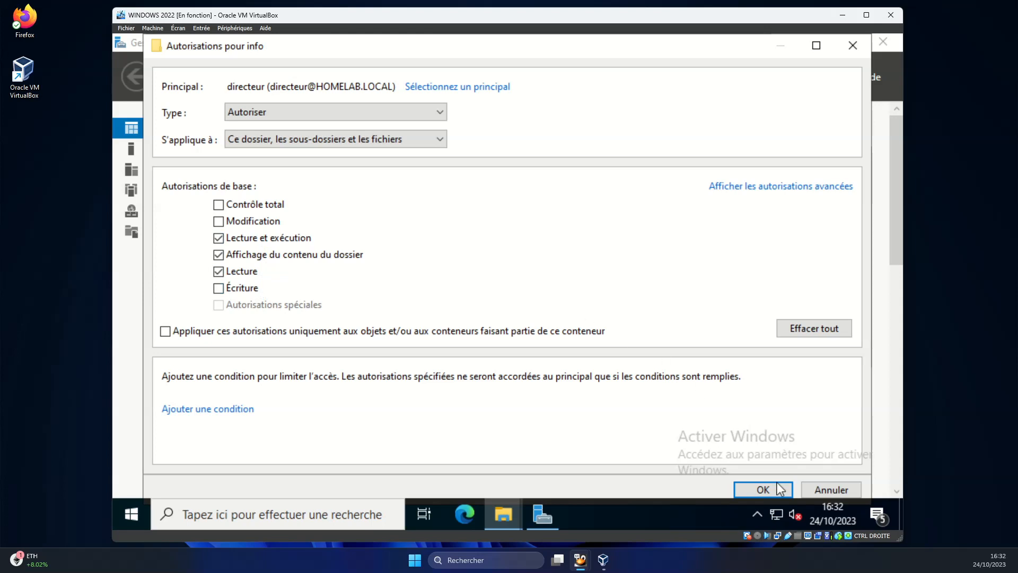
# Save directeur's Lecture et exécution entry, apply it, verify, and close the info properties.
pyautogui.click(762, 488)
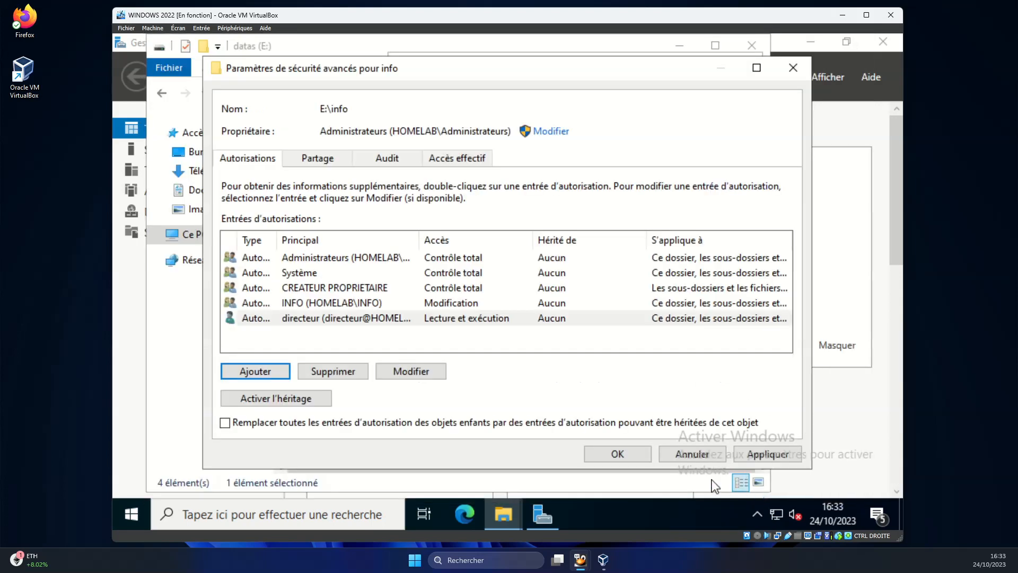
pyautogui.click(756, 459)
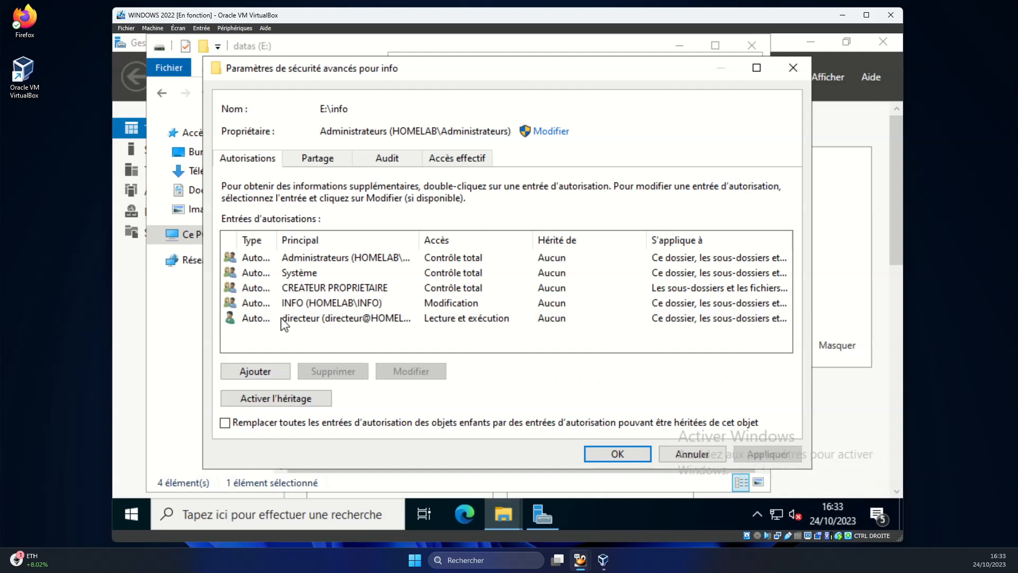
pyautogui.click(615, 453)
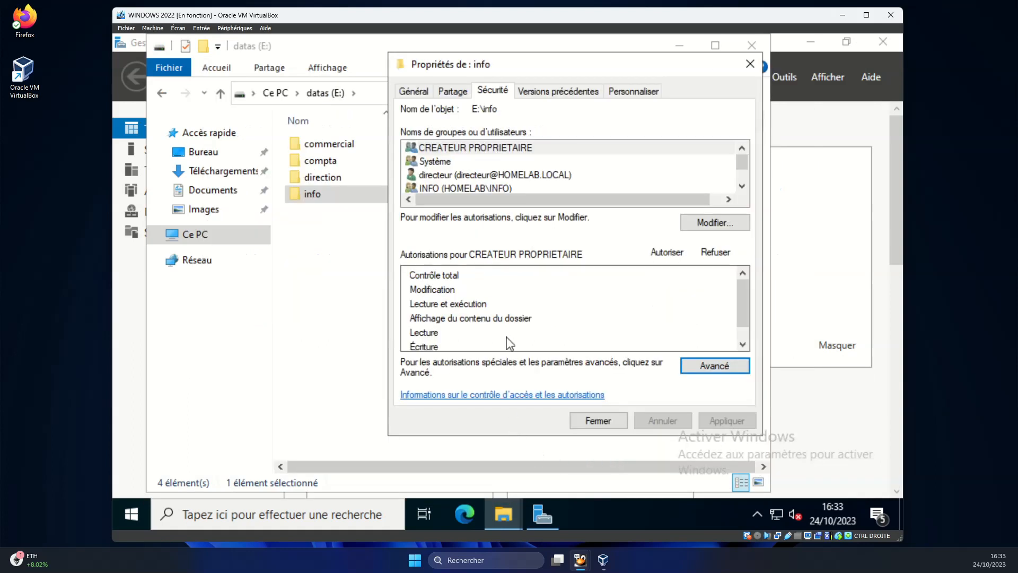
pyautogui.scroll(-1, 455, 159)
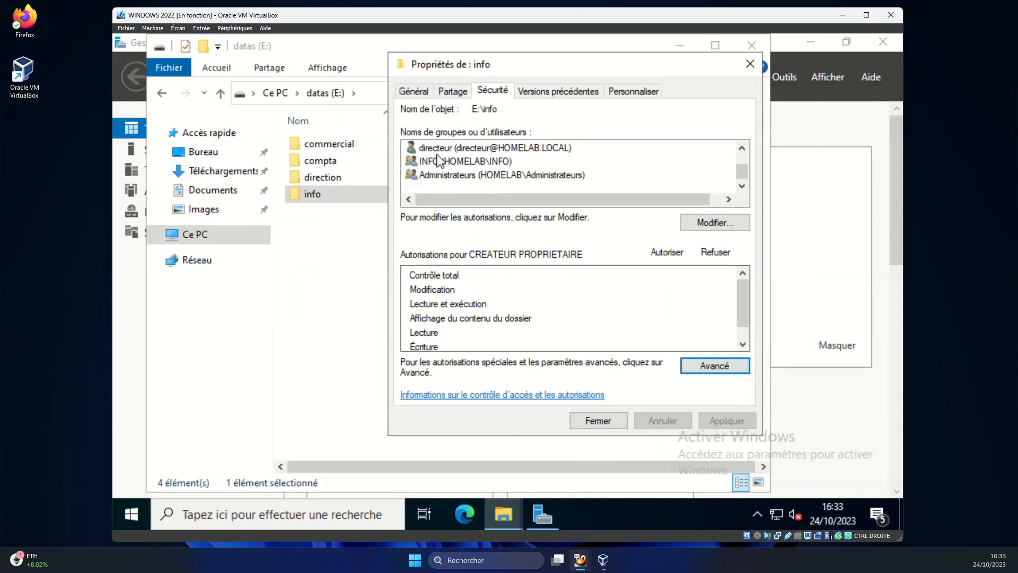
pyautogui.click(434, 151)
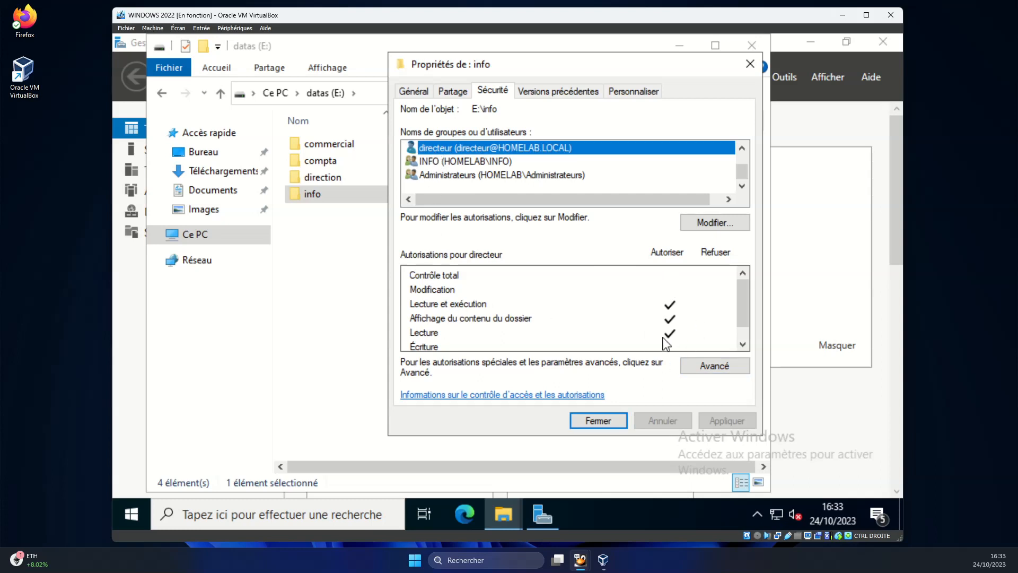
pyautogui.click(607, 424)
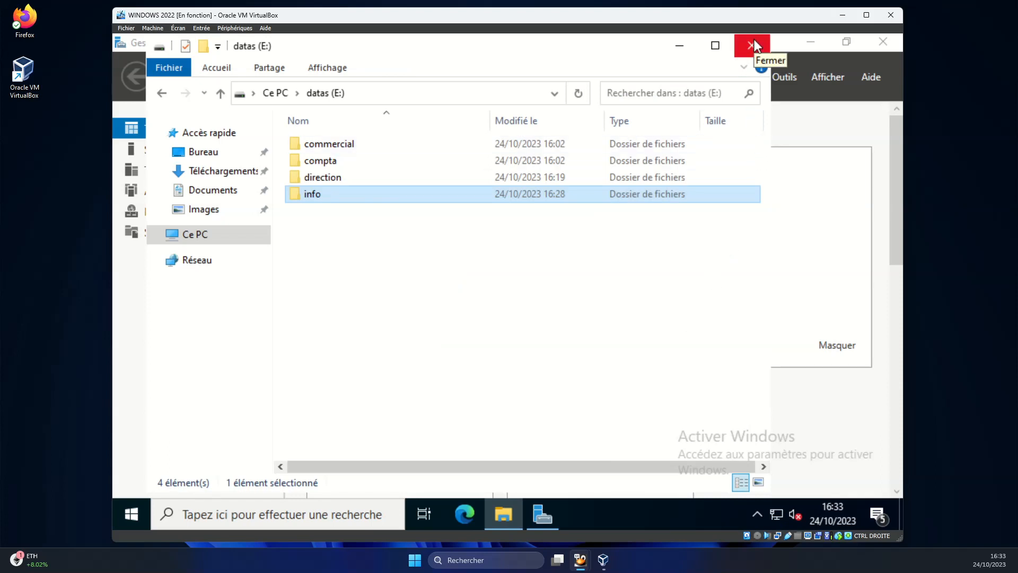
# Launch Group Policy Management and select the lecteur_direction link under SERVICE DIRECTION.
pyautogui.click(754, 40)
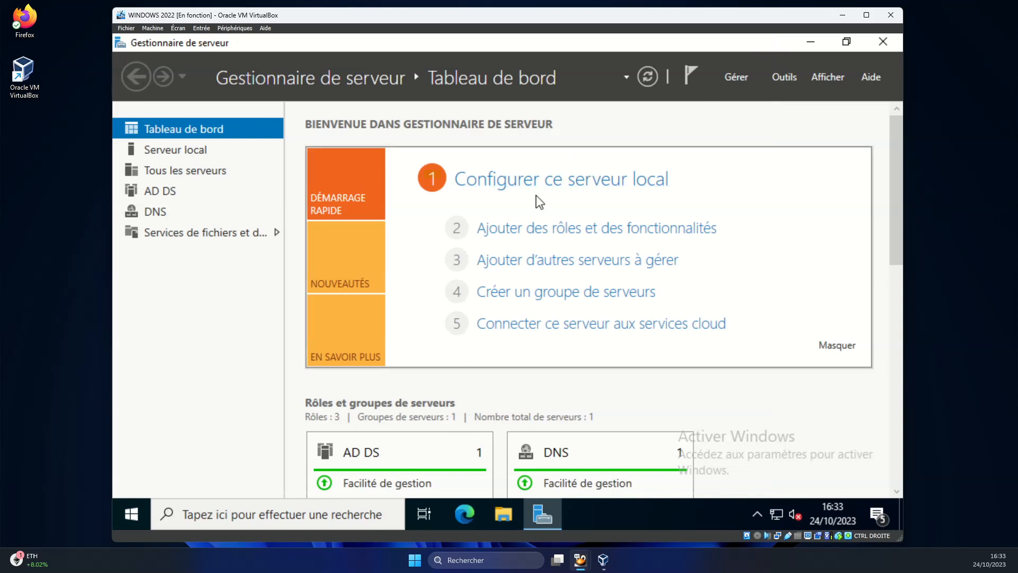
pyautogui.click(781, 79)
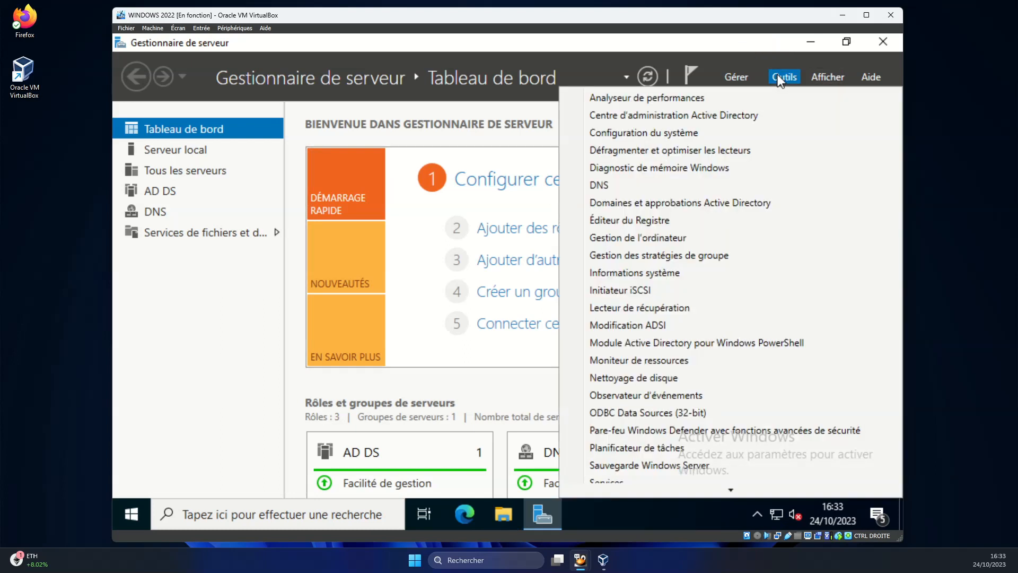
pyautogui.click(638, 256)
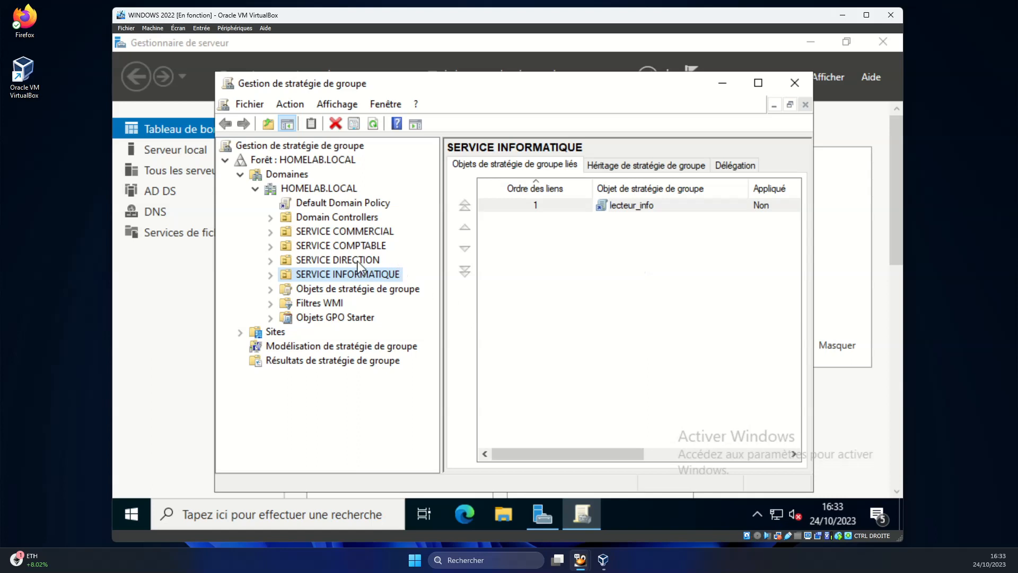
pyautogui.click(271, 259)
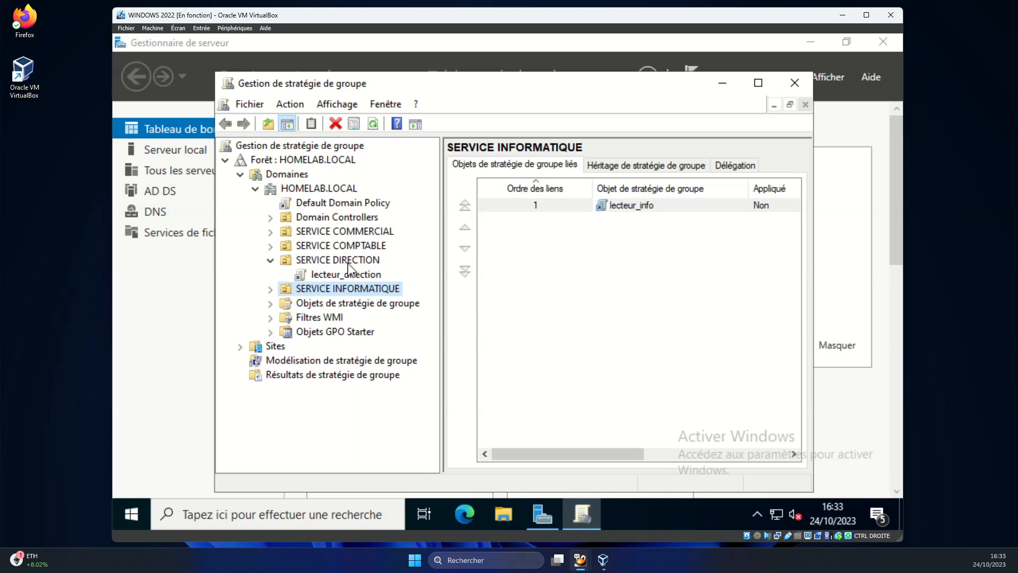
pyautogui.moveTo(409, 84); pyautogui.dragTo(375, 47)
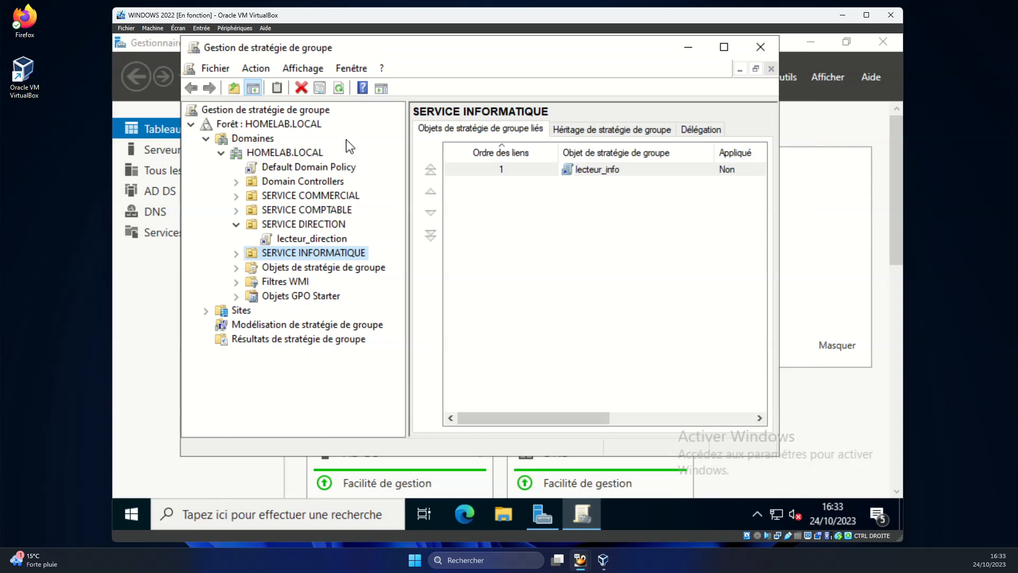
pyautogui.click(294, 225)
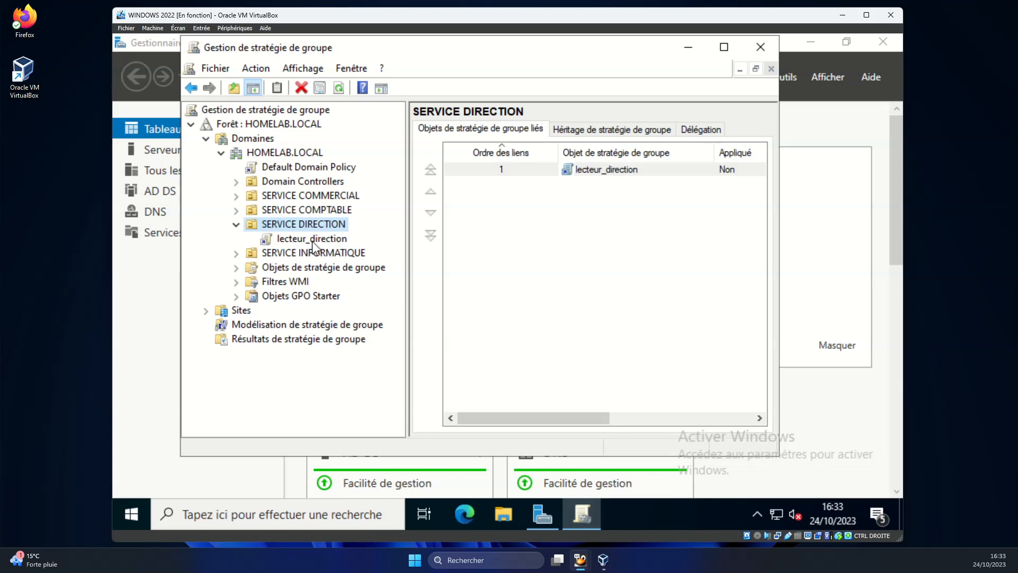
pyautogui.click(312, 239)
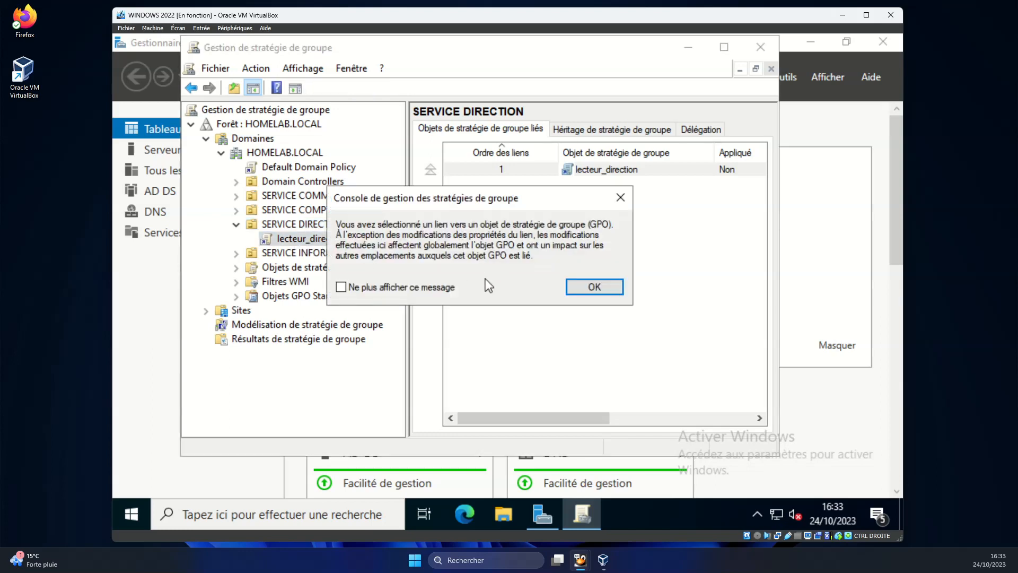
pyautogui.click(374, 289)
pyautogui.click(595, 291)
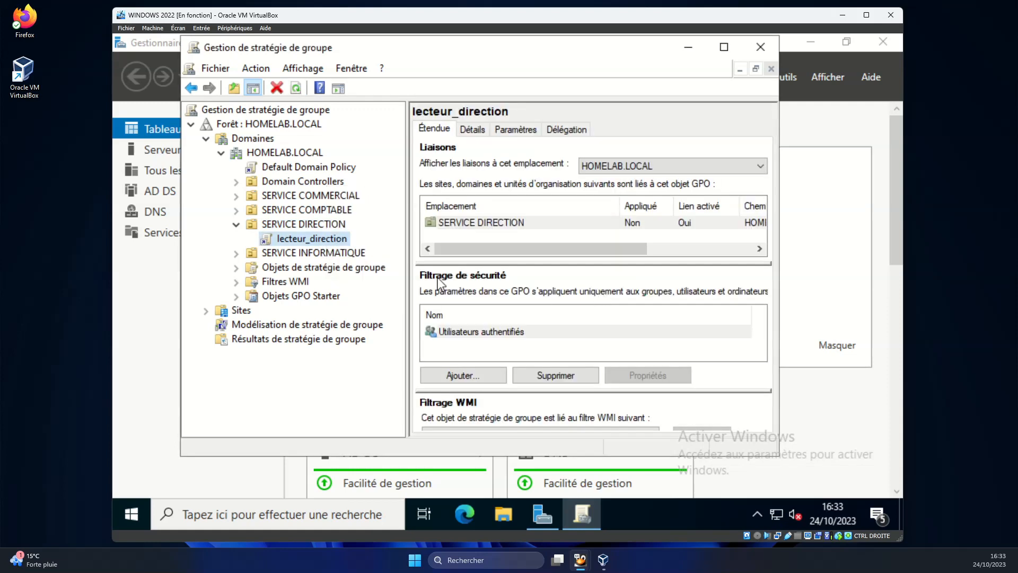
pyautogui.rightClick(320, 238)
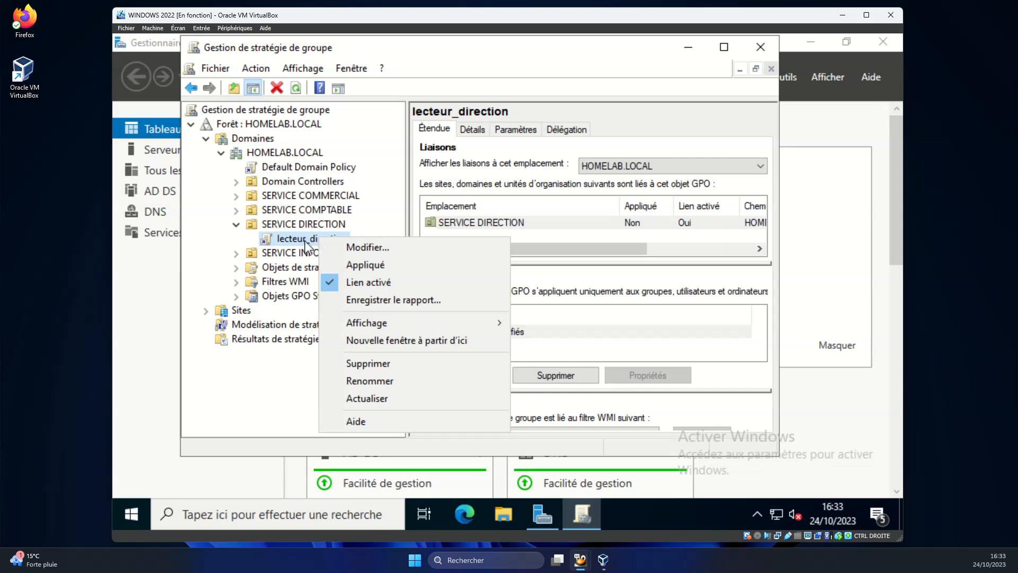
# Edit lecteur_direction and open User Configuration Drive Maps, showing S: to \\WIN2022\direction$.
pyautogui.click(366, 248)
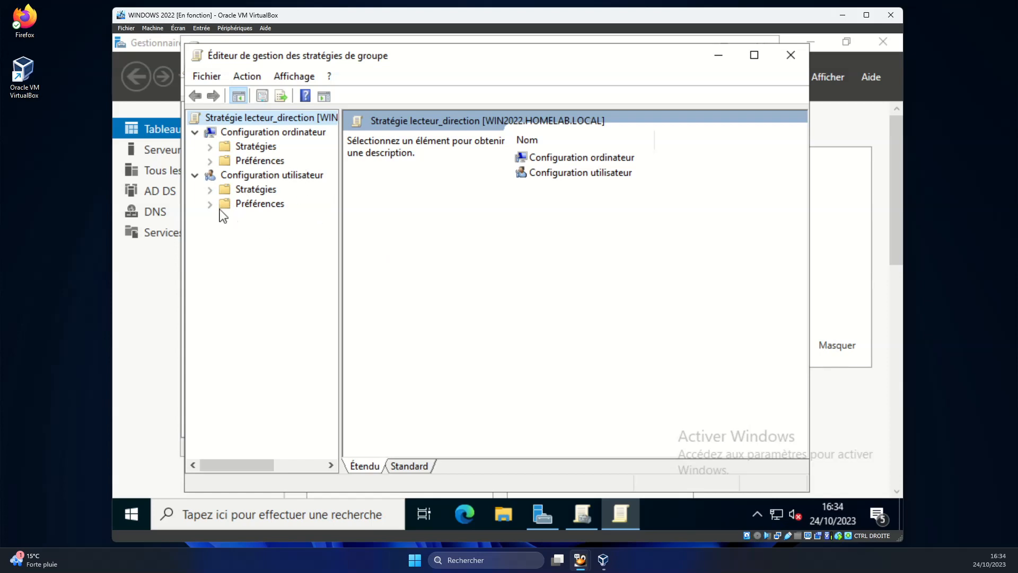
pyautogui.click(263, 217)
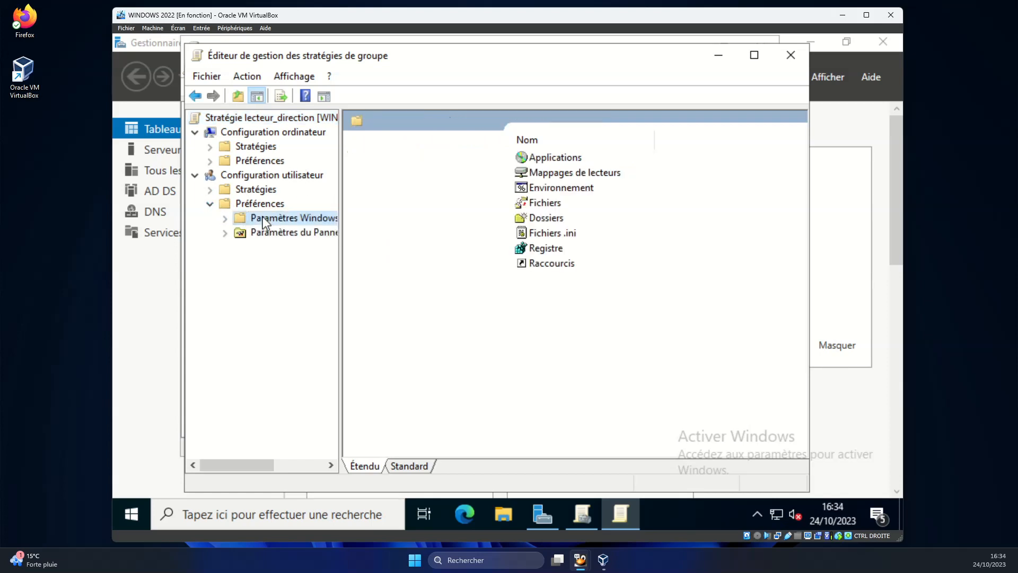
pyautogui.click(225, 218)
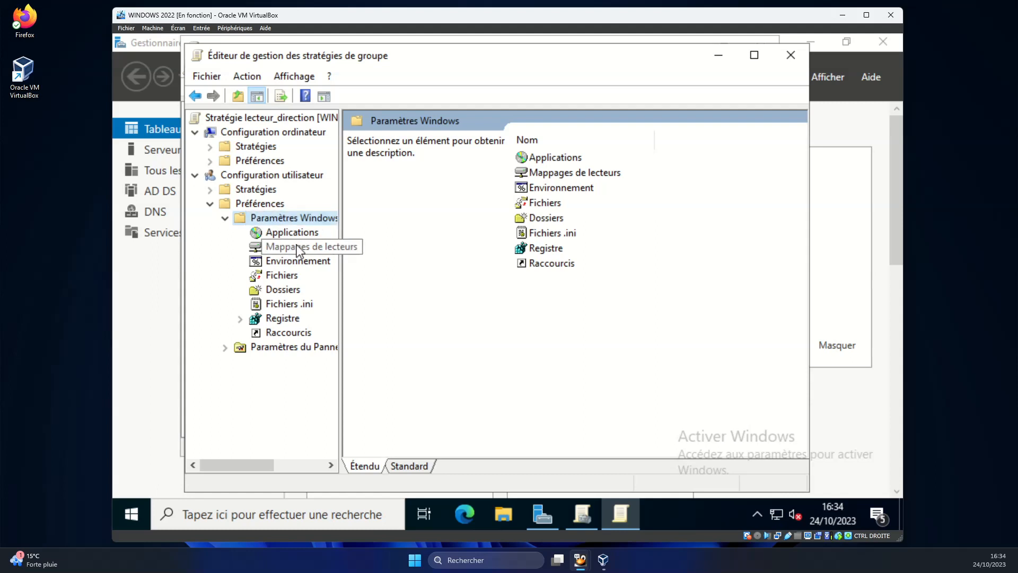
pyautogui.click(298, 249)
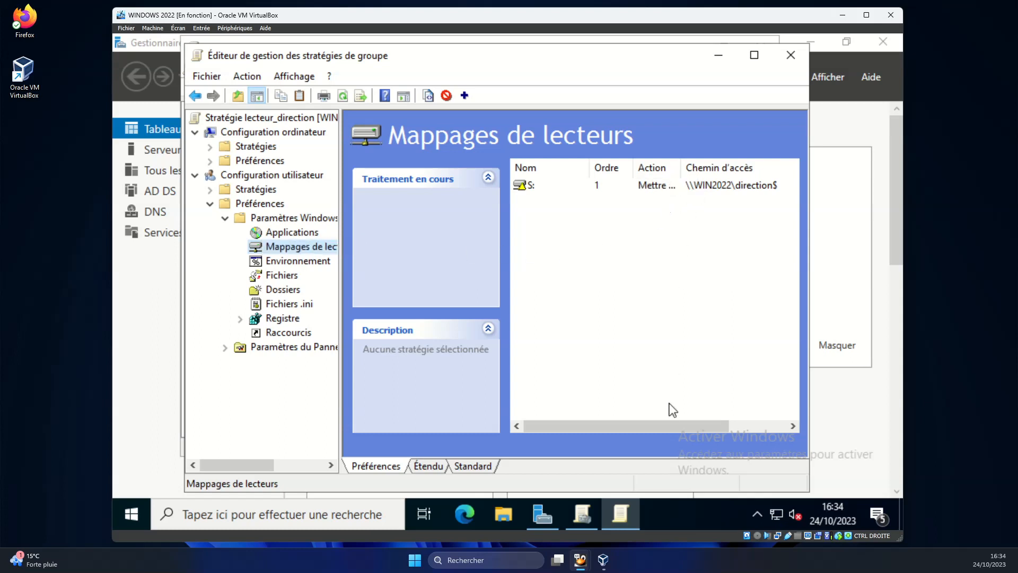
pyautogui.moveTo(668, 425)
pyautogui.mouseDown()
pyautogui.moveTo(768, 421)
pyautogui.moveTo(661, 423)
pyautogui.mouseUp()
pyautogui.rightClick(543, 214)
# Create a new mapped drive to \\WIN2022\info$ with Reconnect and label FICHIERS SERVICE INFO.
pyautogui.moveTo(684, 227)
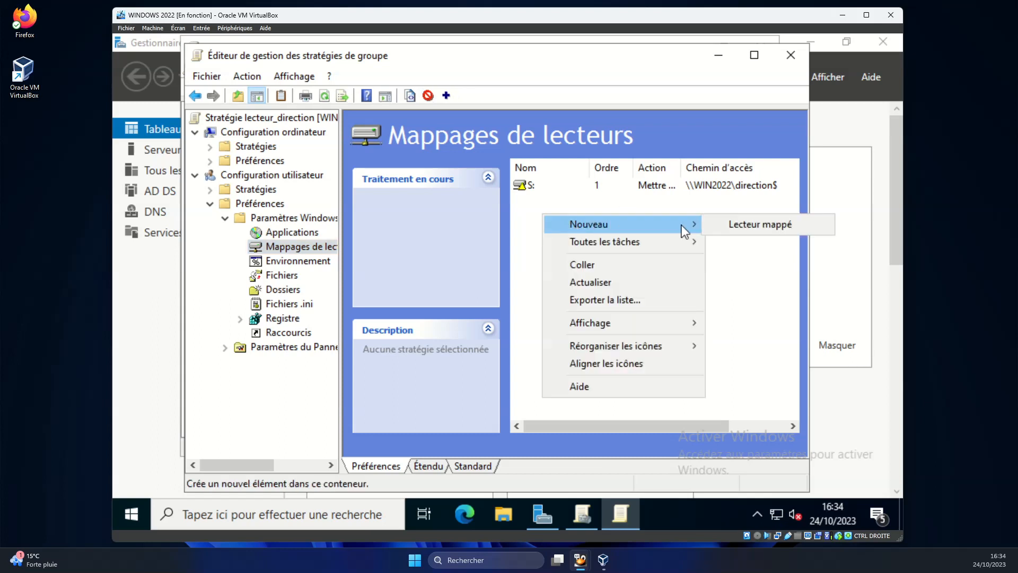
pyautogui.click(740, 234)
pyautogui.click(455, 185)
pyautogui.rightClick(454, 186)
pyautogui.click(509, 250)
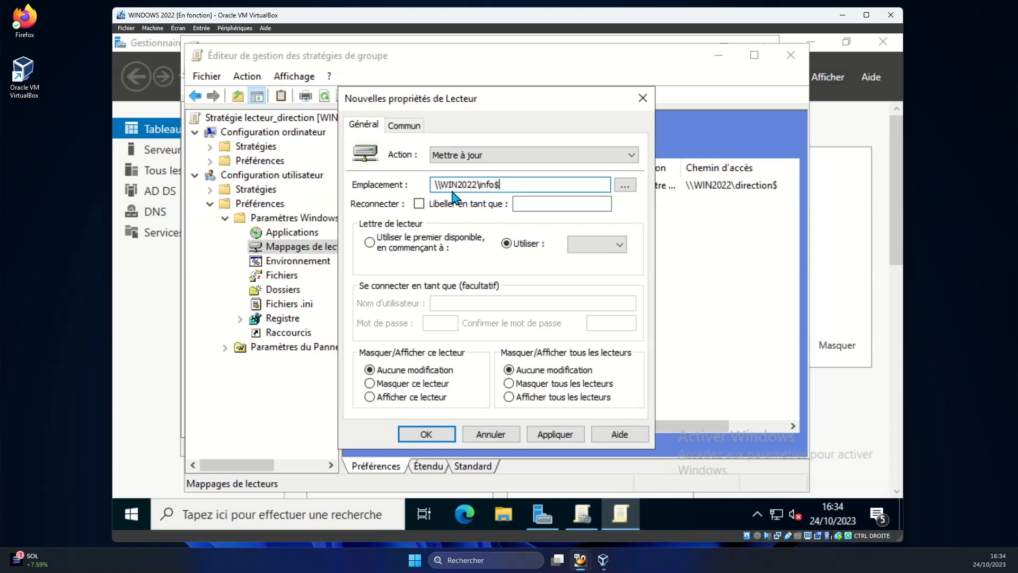
pyautogui.click(419, 204)
pyautogui.click(542, 207)
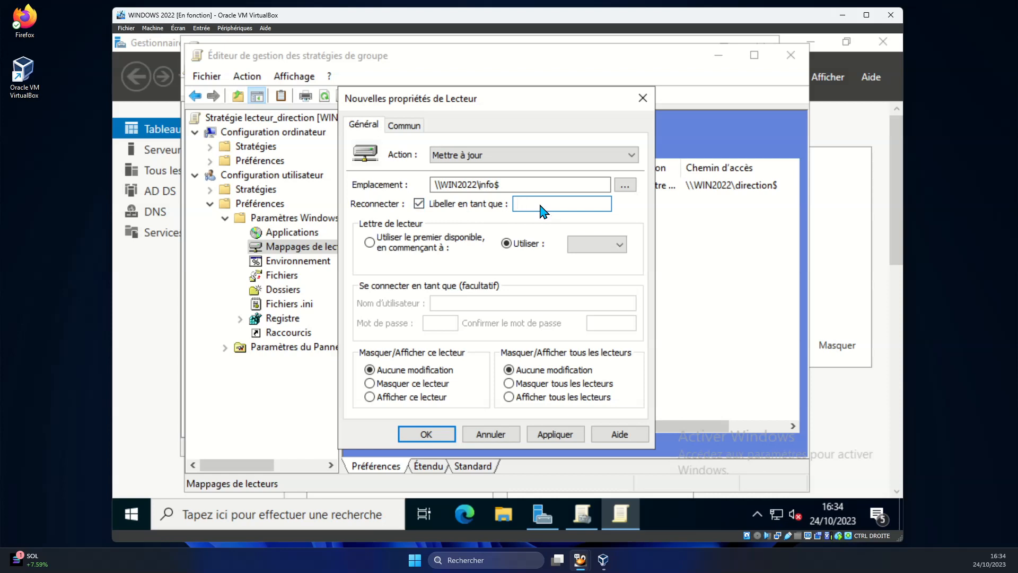
pyautogui.write('FICH')
pyautogui.write('IERS')
pyautogui.write(' SERVICE INFO')
# Assign drive letter I, set Show this drive, and apply the mapping.
pyautogui.click(619, 245)
pyautogui.scroll(-3, 618, 343)
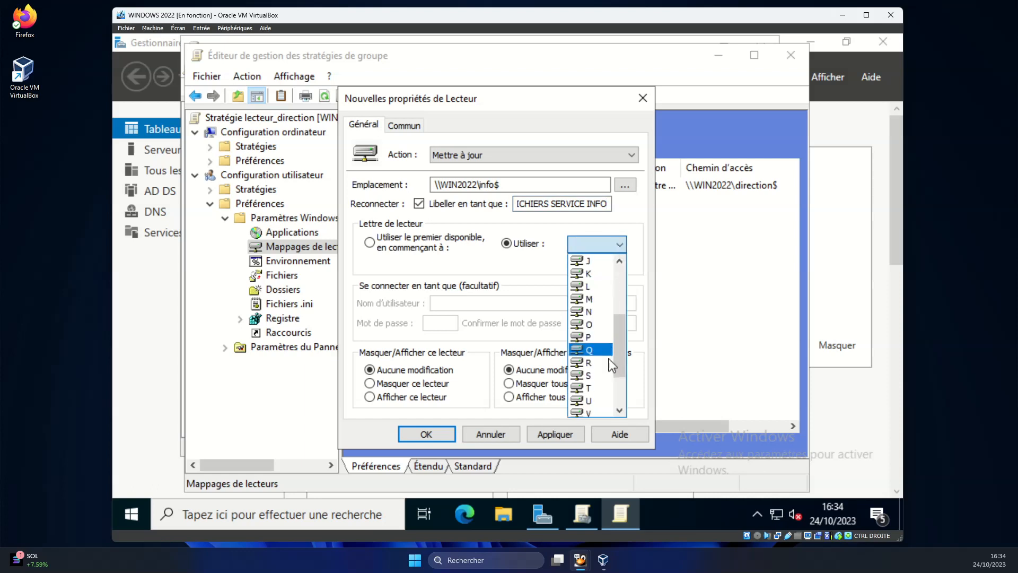
pyautogui.click(605, 389)
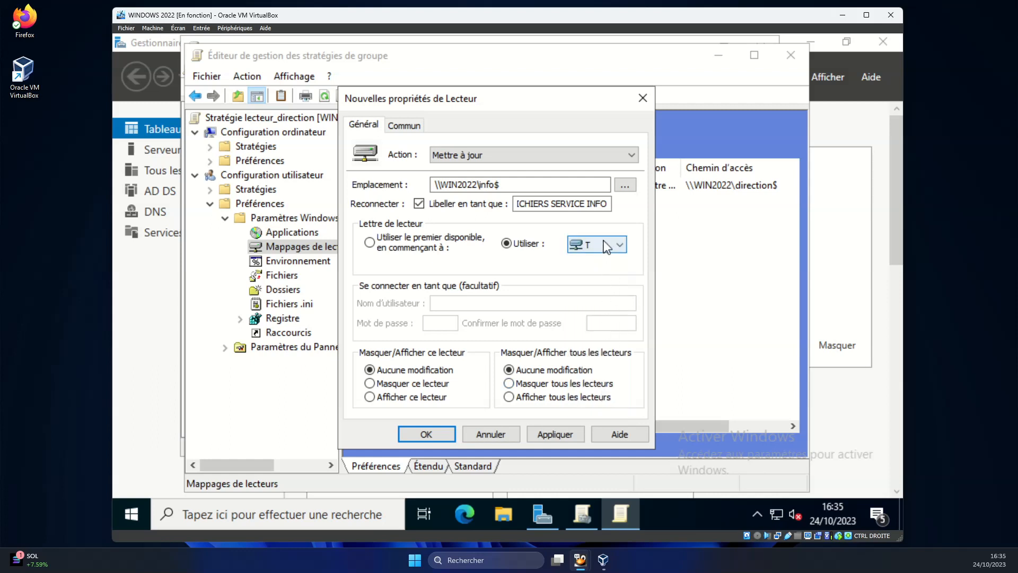
pyautogui.click(619, 245)
pyautogui.scroll(2, 610, 332)
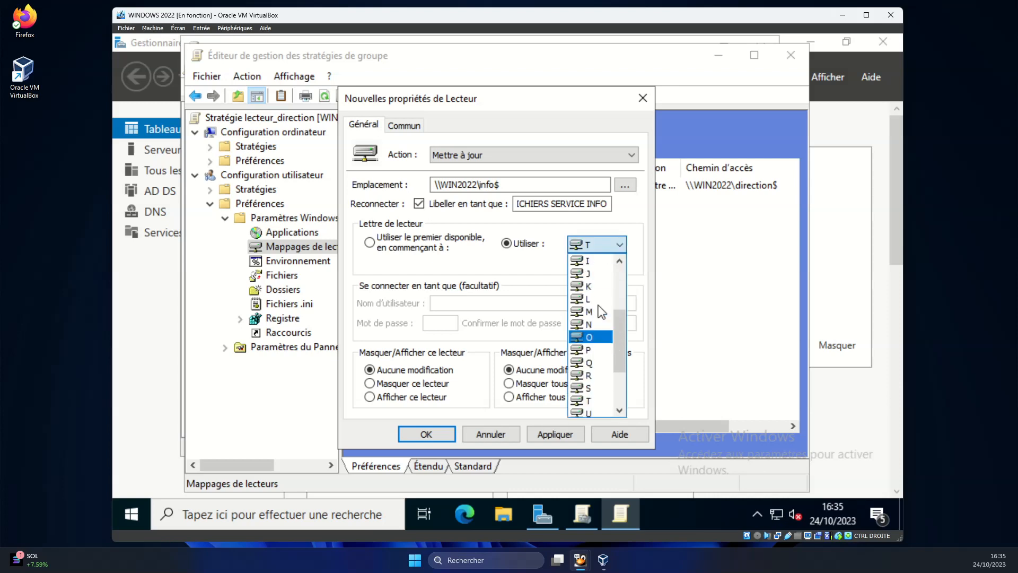
pyautogui.click(593, 265)
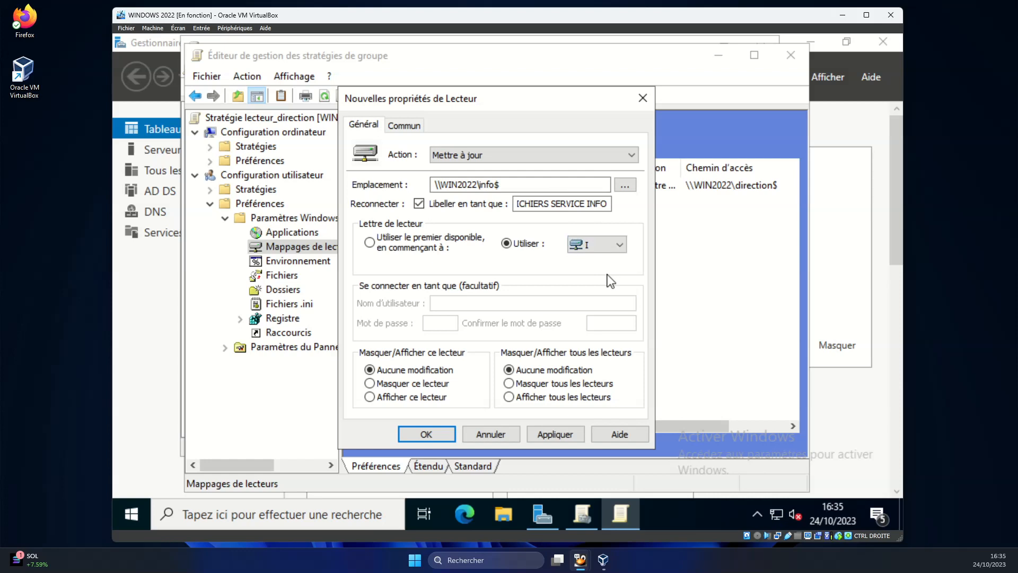
pyautogui.click(430, 399)
pyautogui.click(552, 434)
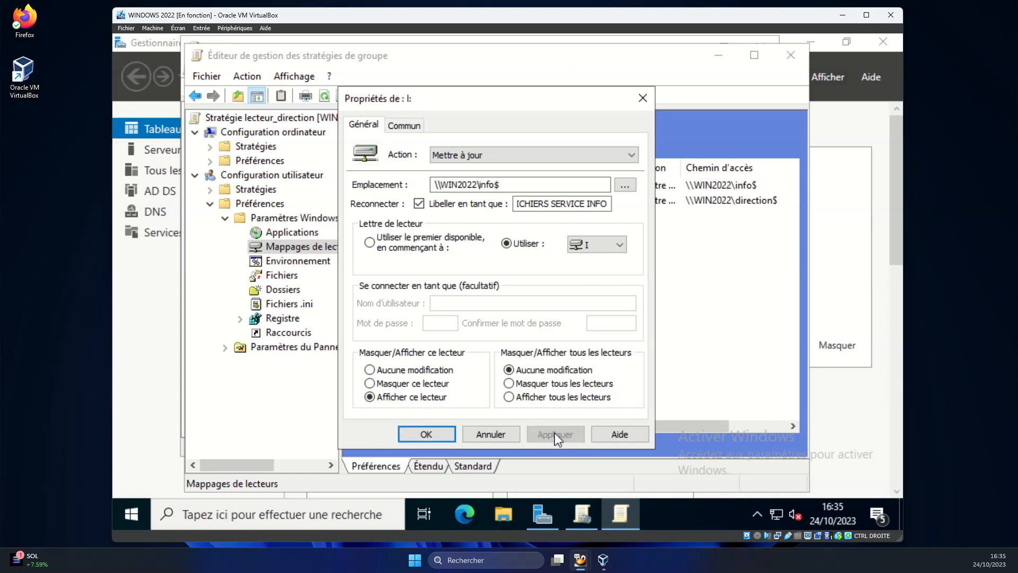
# Enable item-level targeting on the I: mapping with a User condition for directeur.
pyautogui.click(404, 126)
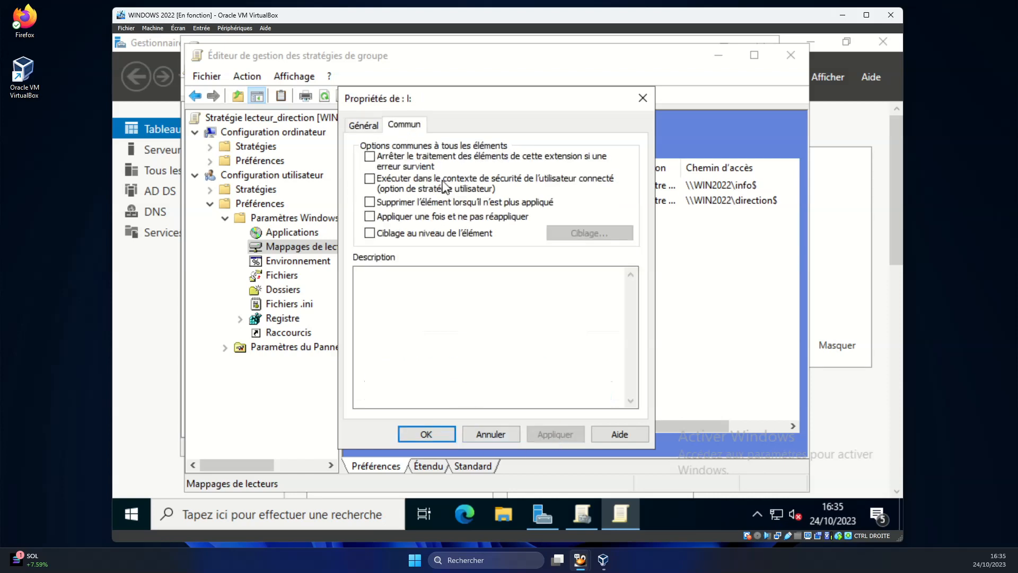
pyautogui.click(417, 235)
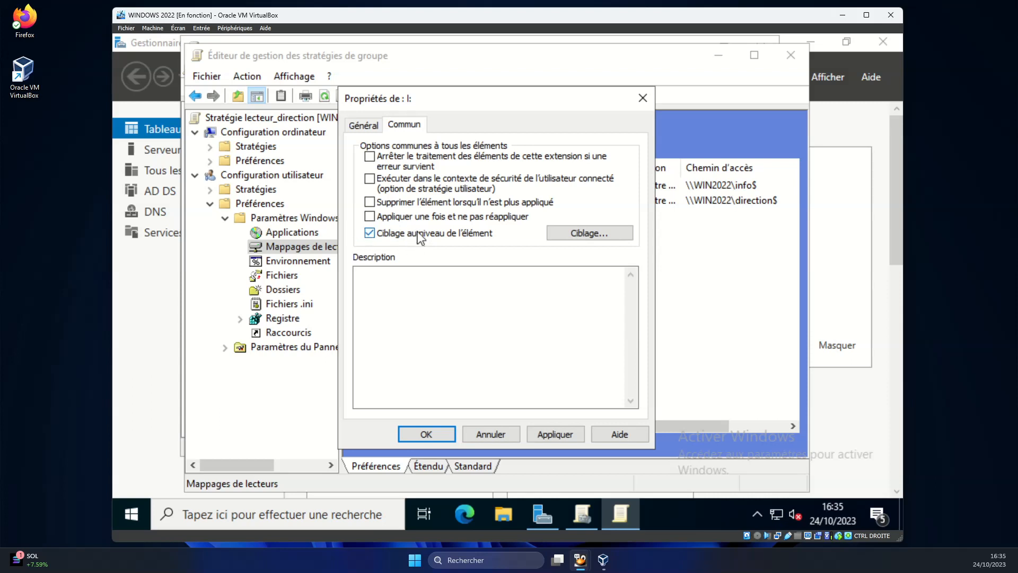
pyautogui.click(573, 239)
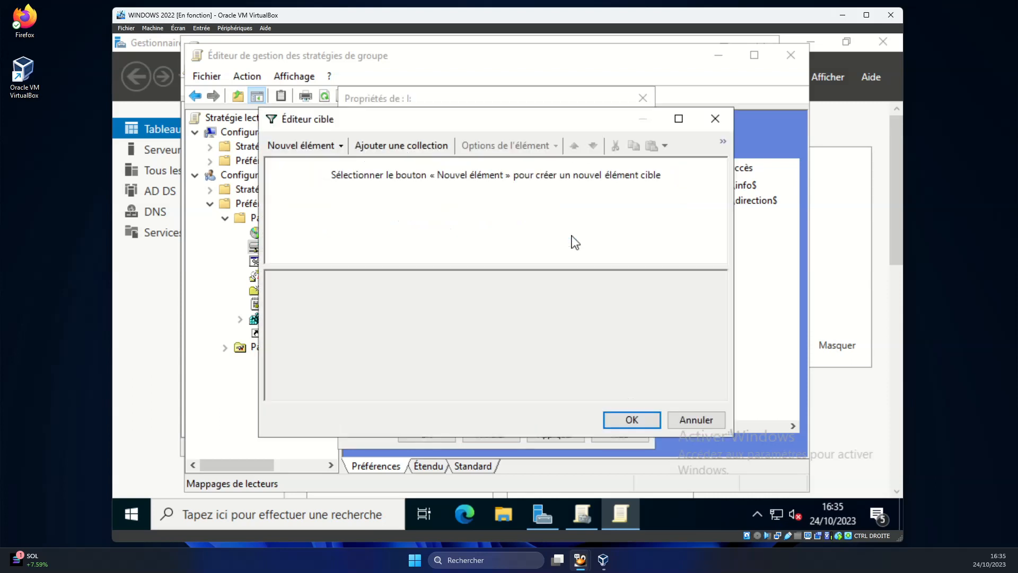
pyautogui.click(334, 151)
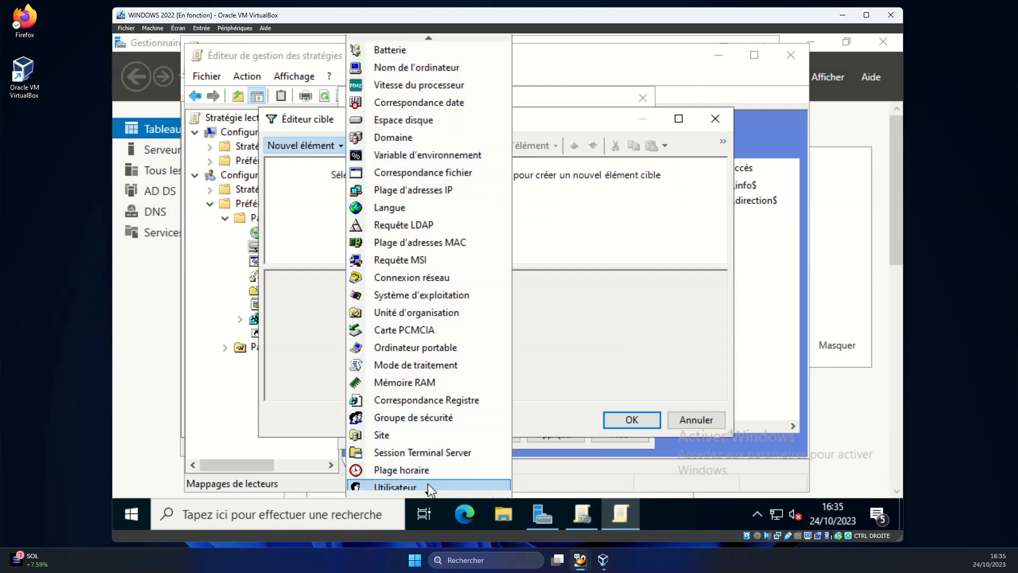
pyautogui.click(394, 487)
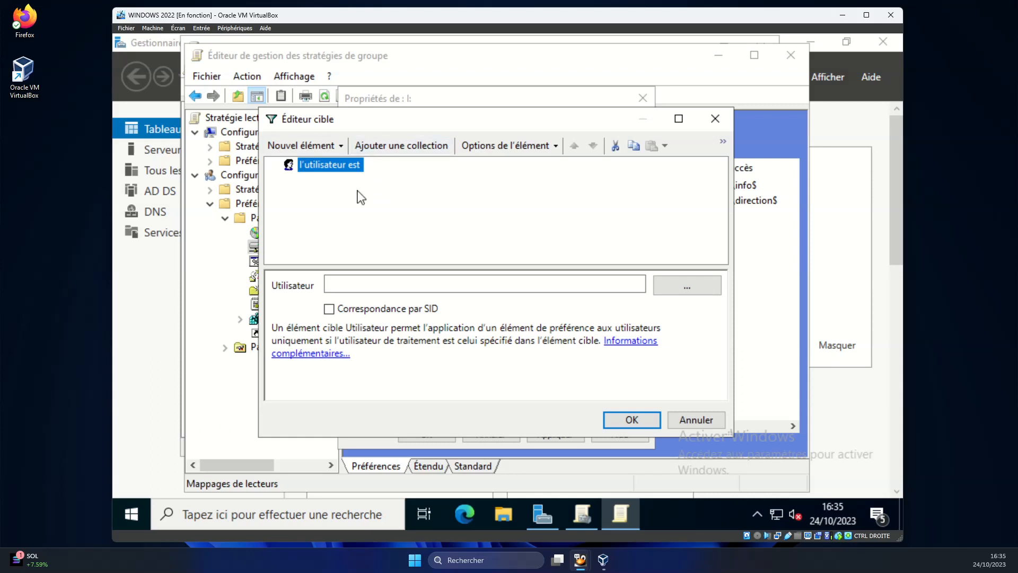
pyautogui.click(680, 286)
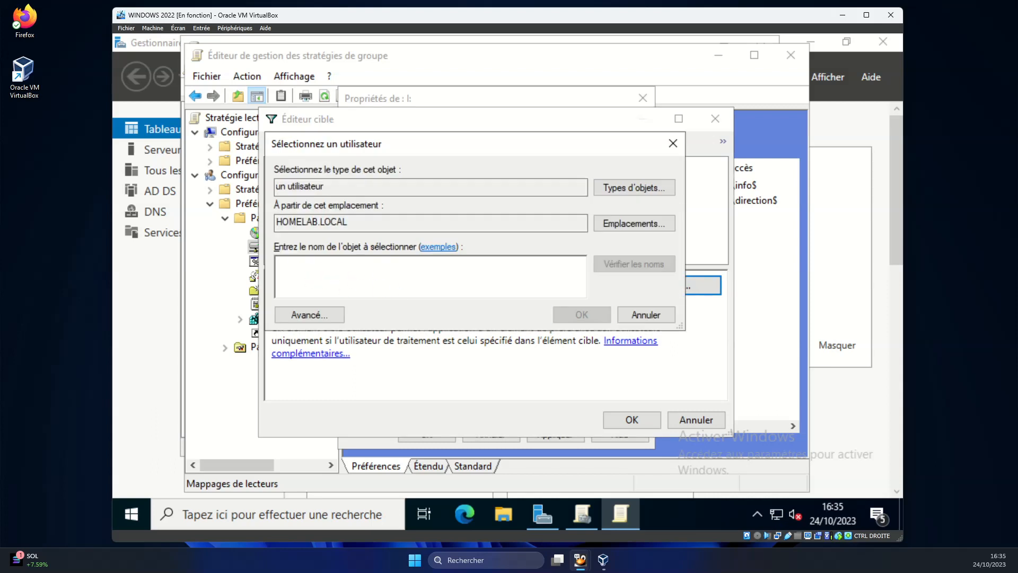
pyautogui.write('directeur')
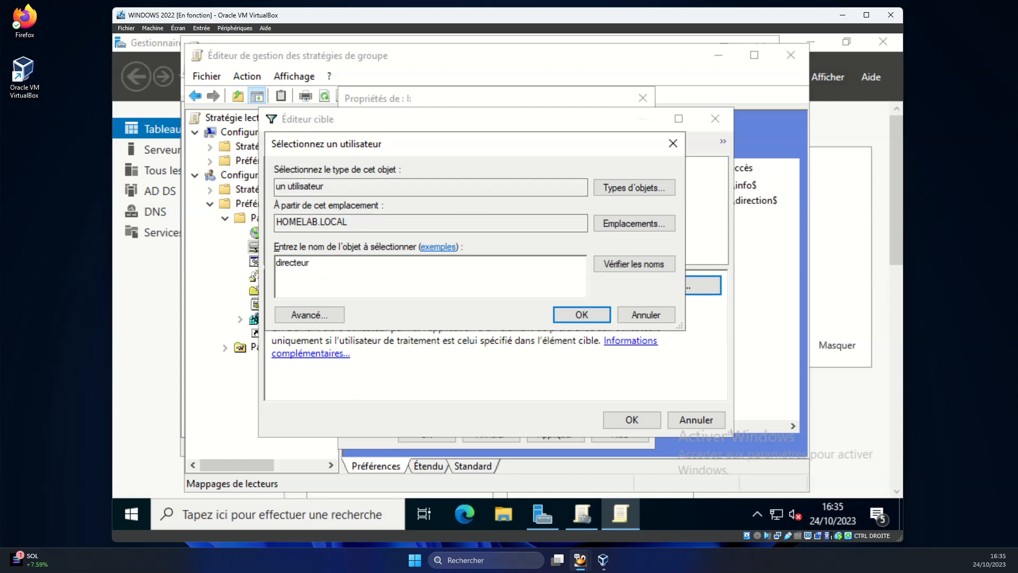
pyautogui.click(593, 313)
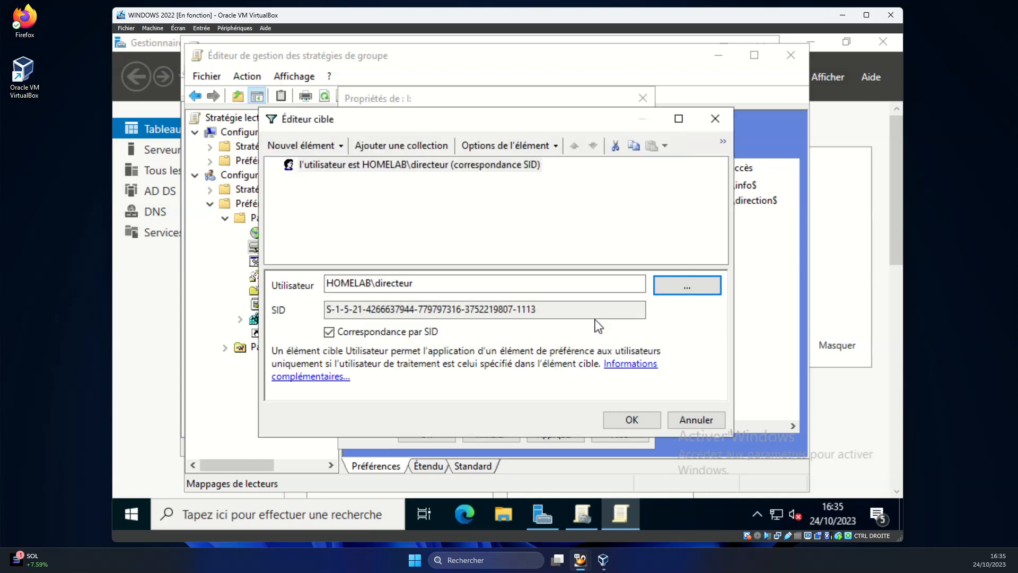
pyautogui.click(625, 418)
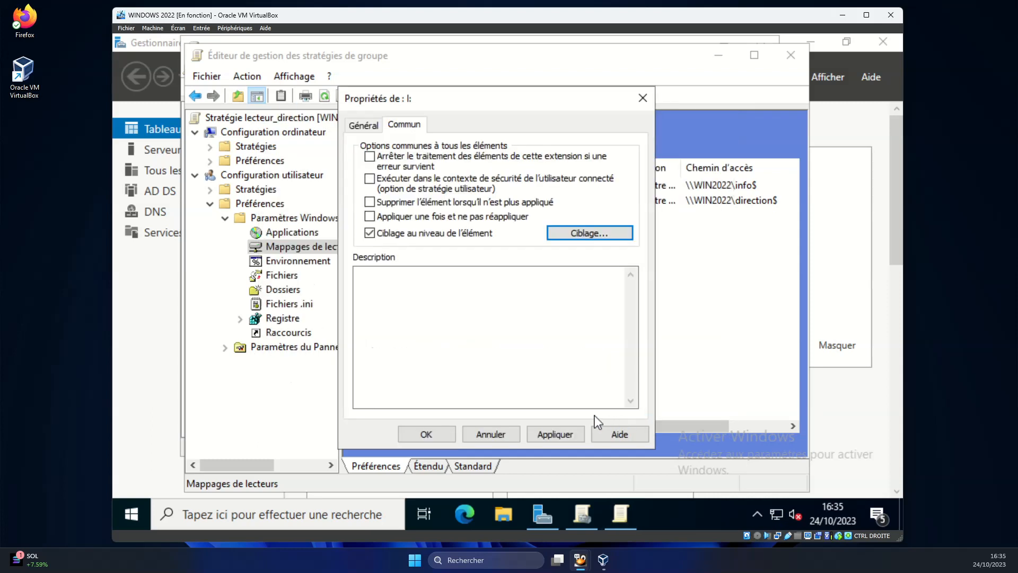
pyautogui.click(574, 434)
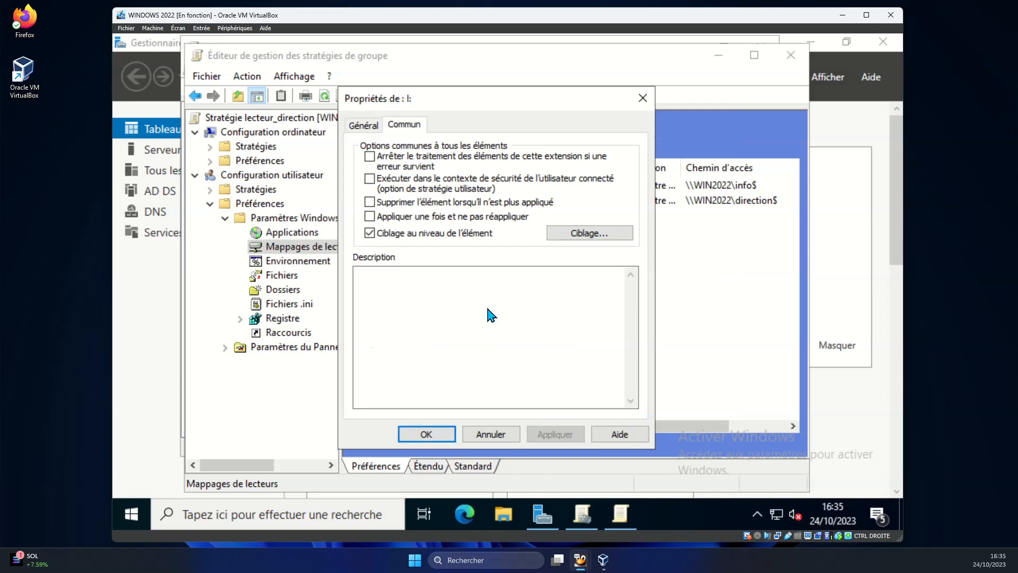
# Recheck the targeting, apply, and save the I: drive mapping as order 2.
pyautogui.click(581, 234)
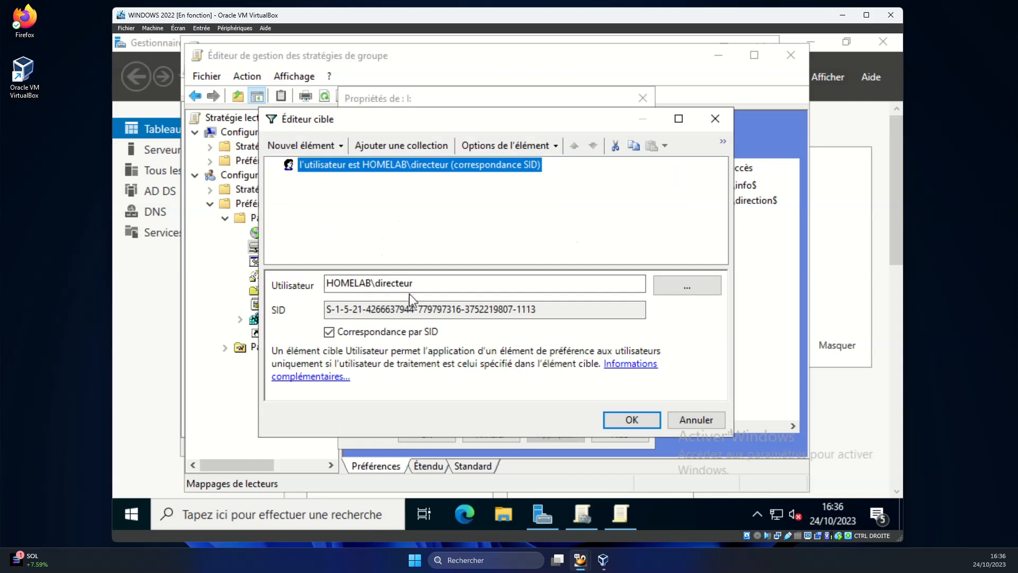
pyautogui.click(636, 419)
pyautogui.click(556, 434)
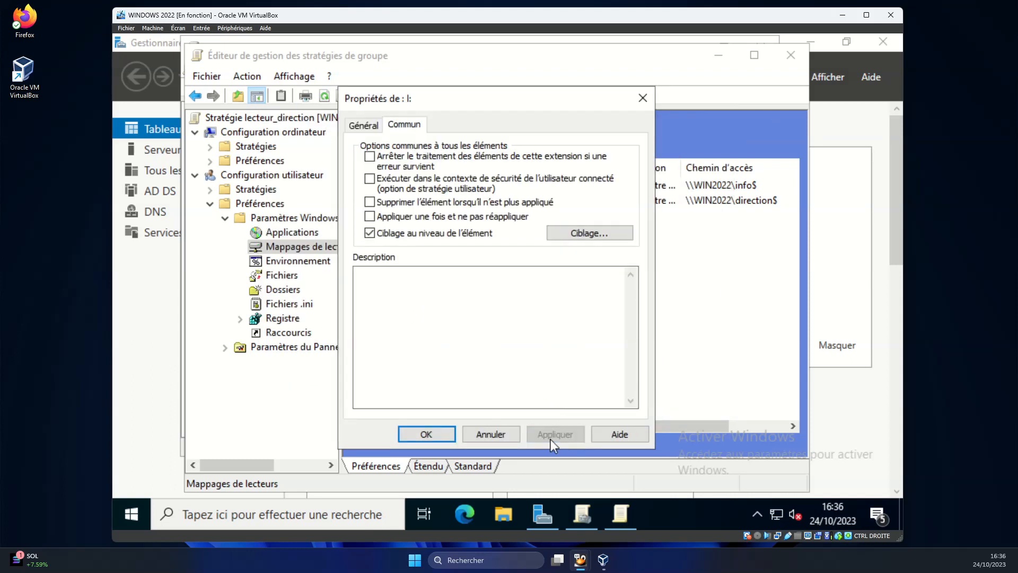
pyautogui.click(363, 125)
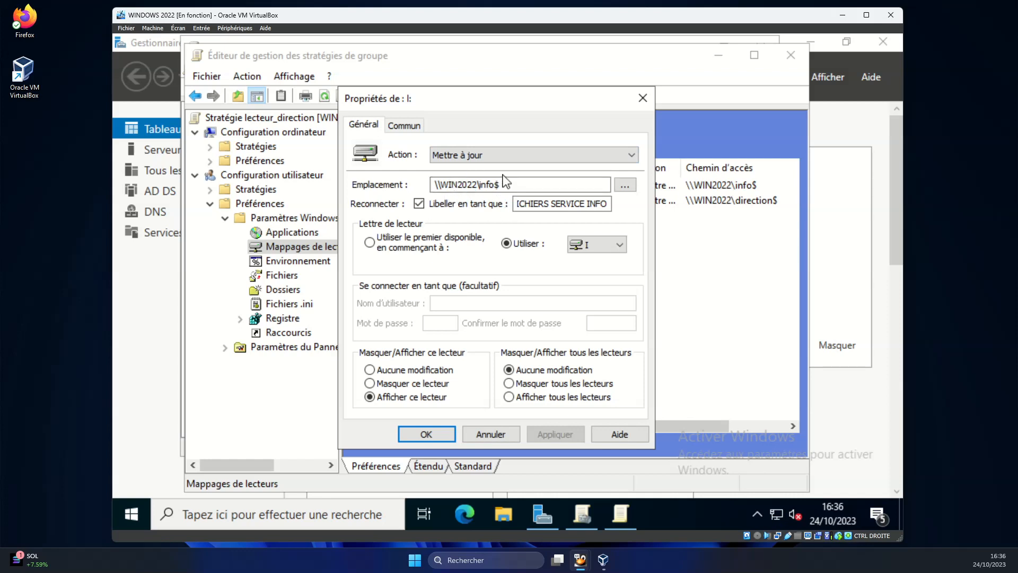
pyautogui.click(435, 439)
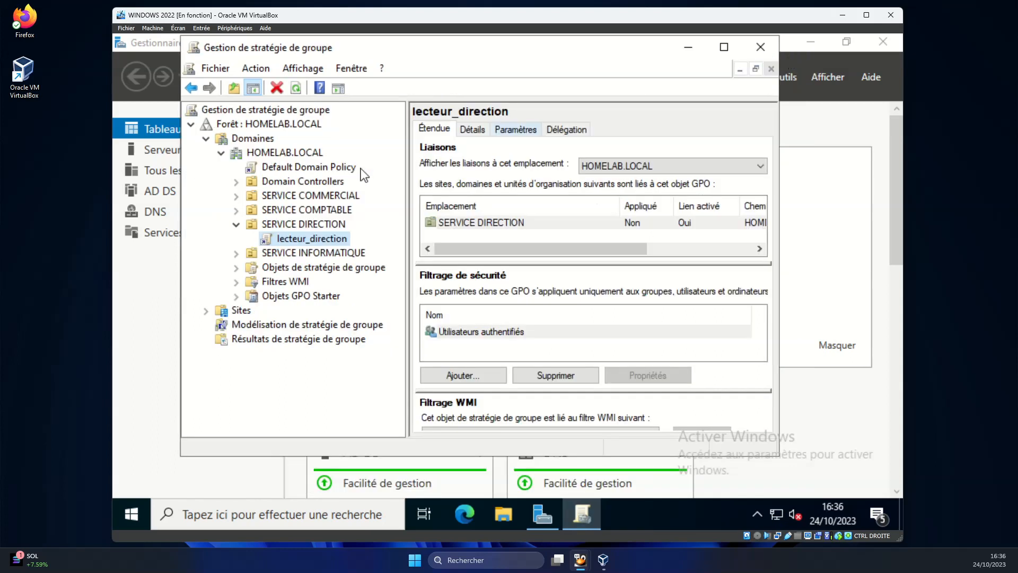
# Close the Group Policy editor and run gpupdate /force in Windows PowerShell.
pyautogui.click(789, 56)
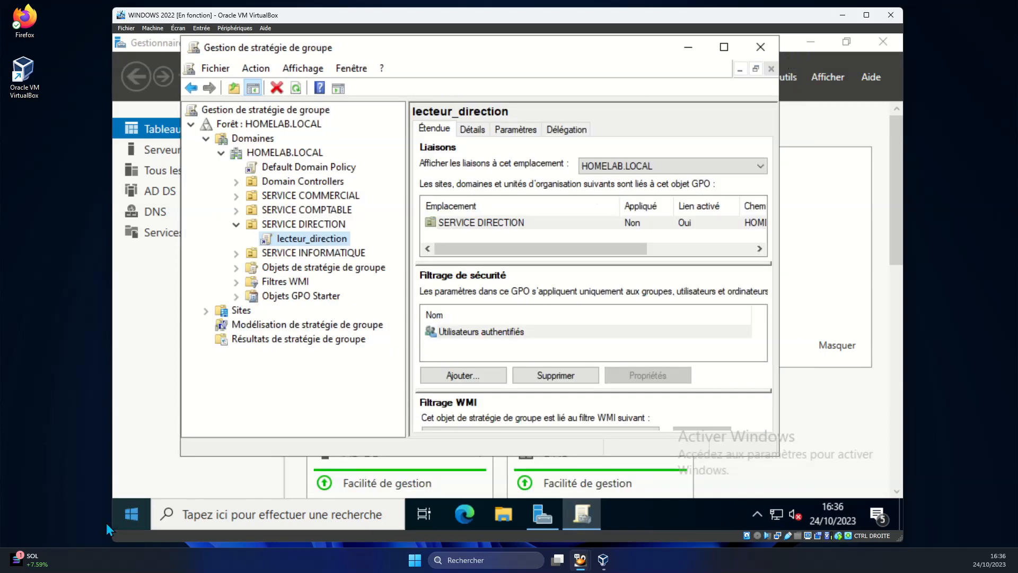
pyautogui.click(131, 513)
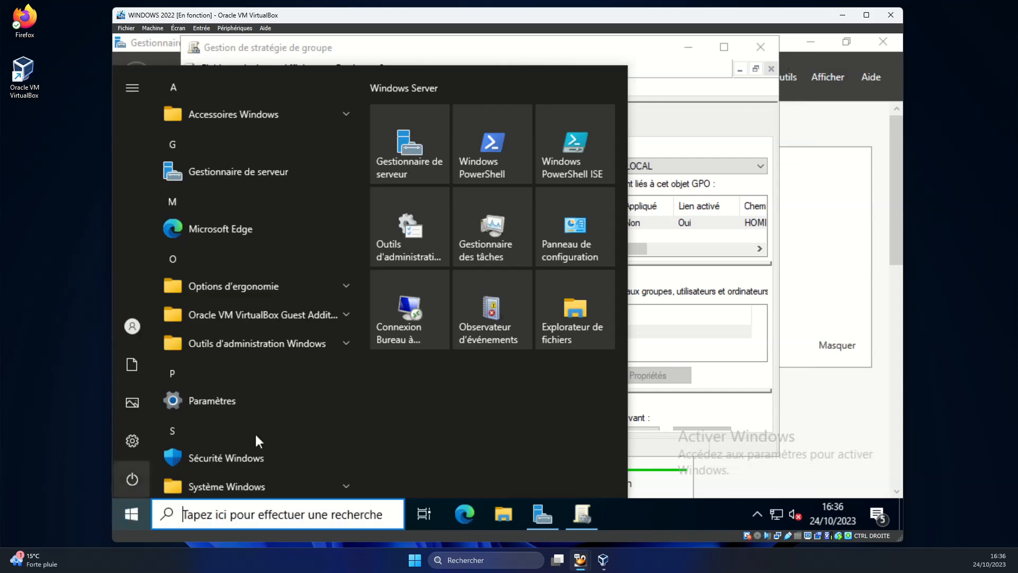
pyautogui.click(486, 174)
pyautogui.write('gpupdate /force')
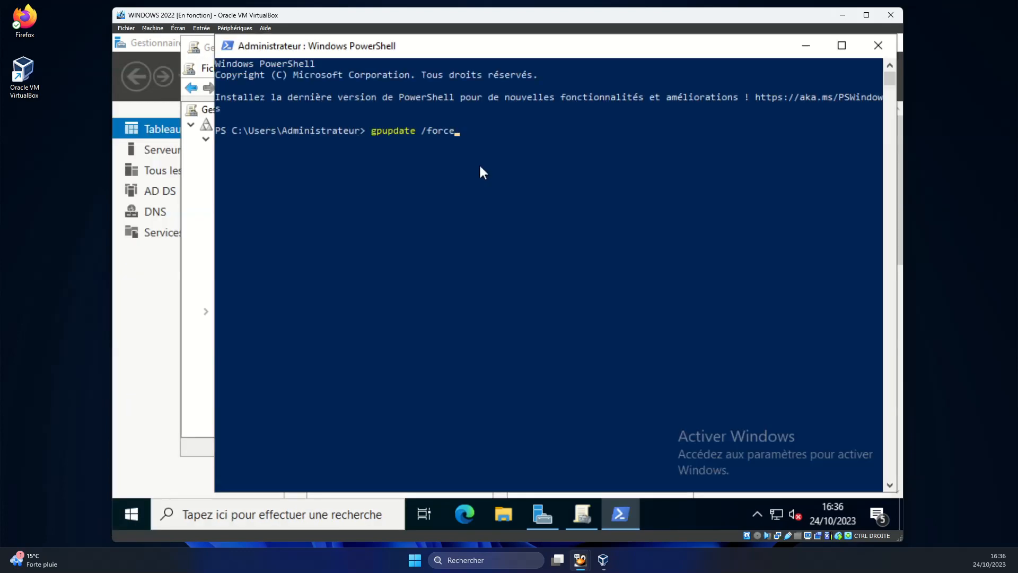
pyautogui.press('Return')
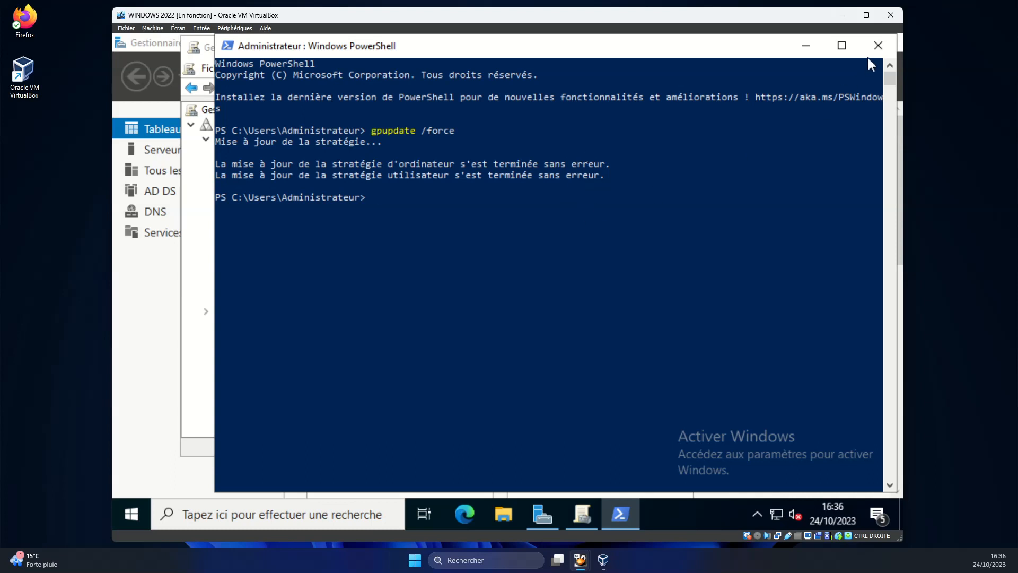
# Close PowerShell, Server Manager and Group Policy Management to leave a bare desktop.
pyautogui.click(878, 46)
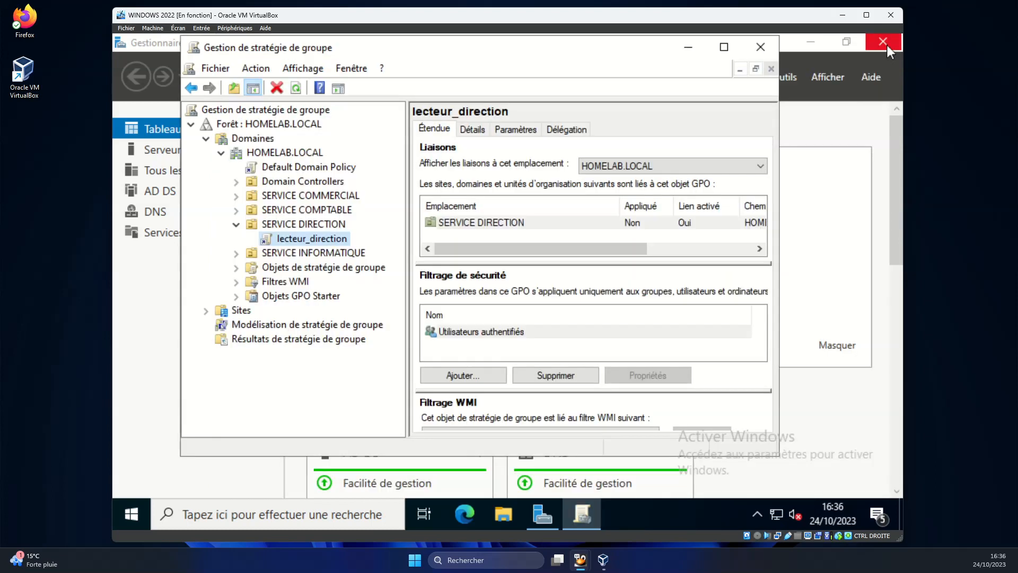
pyautogui.click(887, 46)
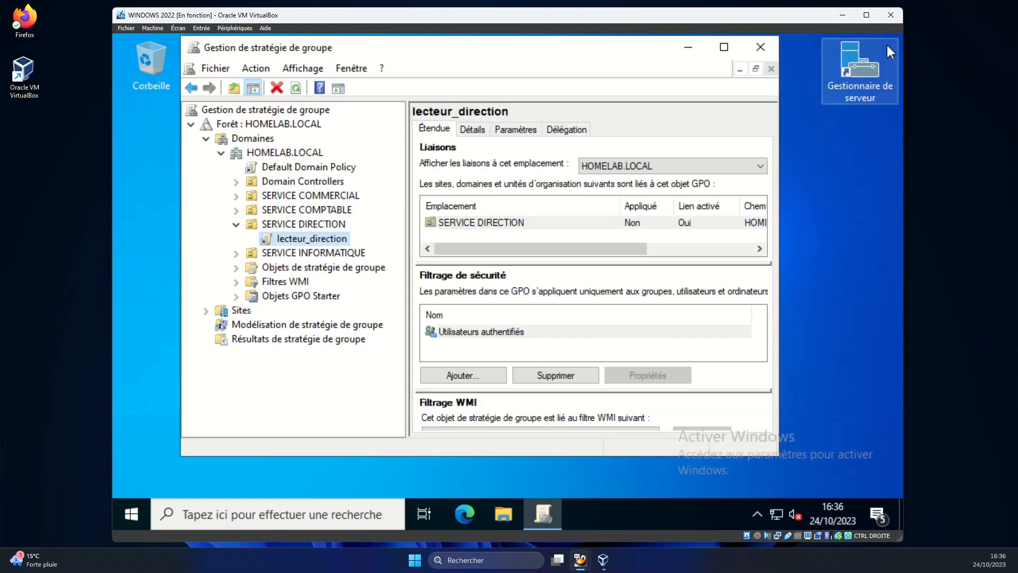
pyautogui.click(767, 49)
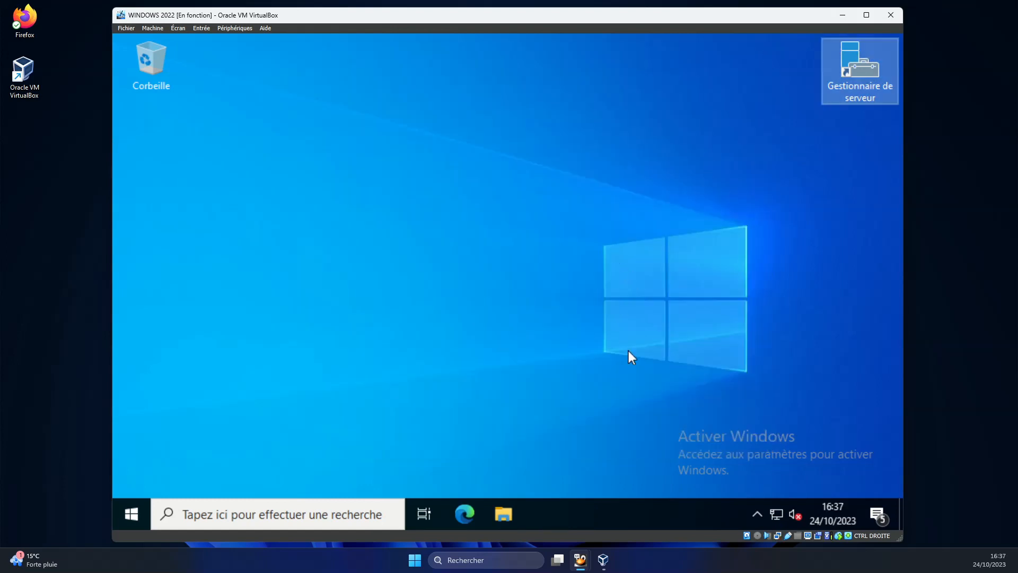
# Switch to the Windows 11 VM and sign in as technicien1 with its password.
pyautogui.moveTo(602, 558)
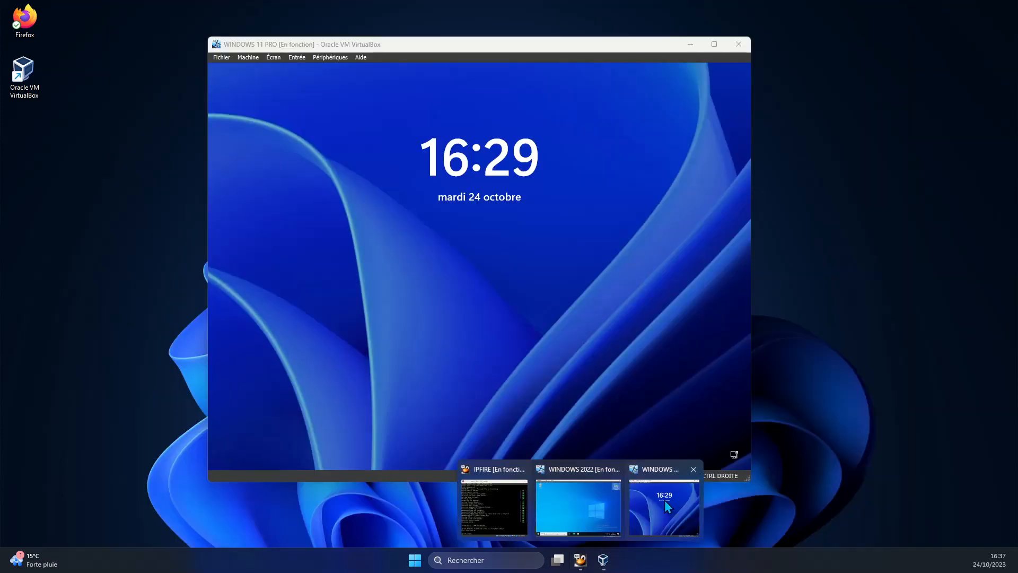
pyautogui.click(667, 507)
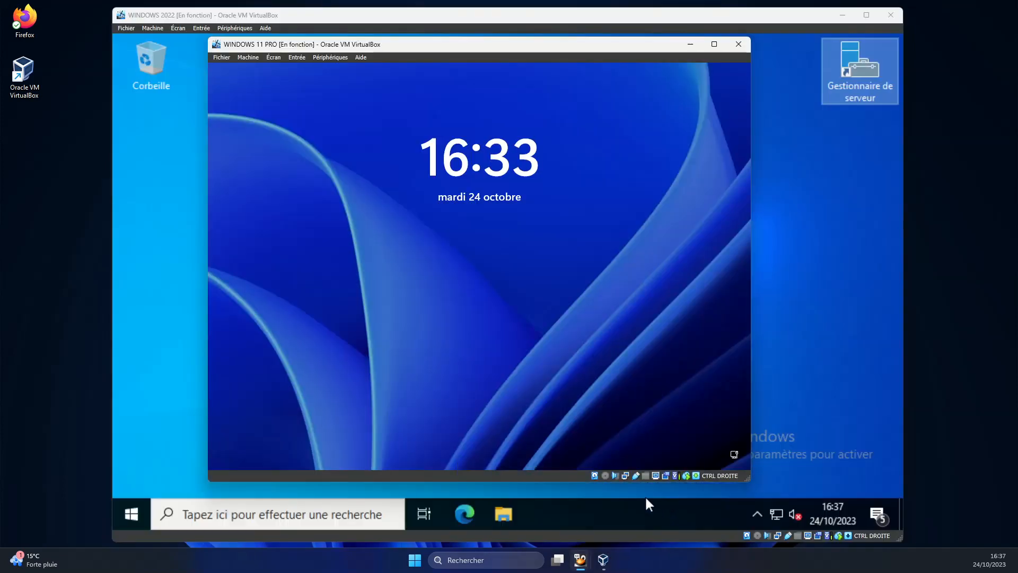
pyautogui.click(501, 297)
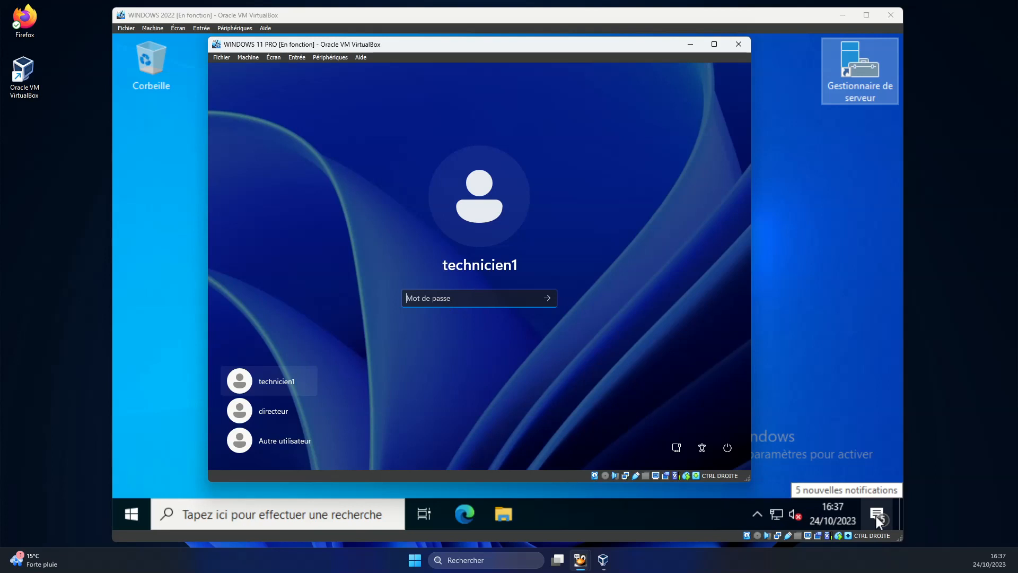
pyautogui.write('P1234')
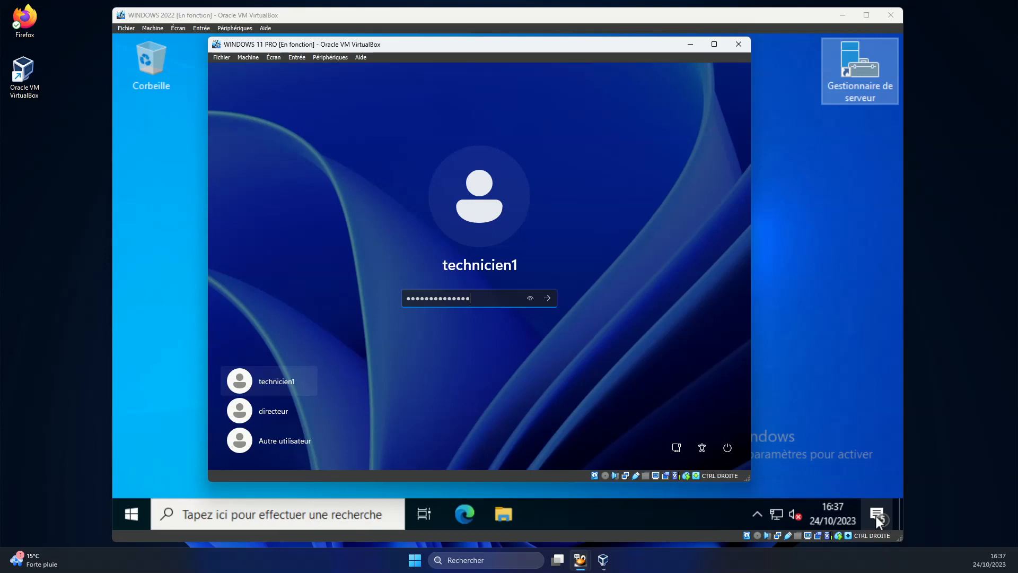
pyautogui.press('Return')
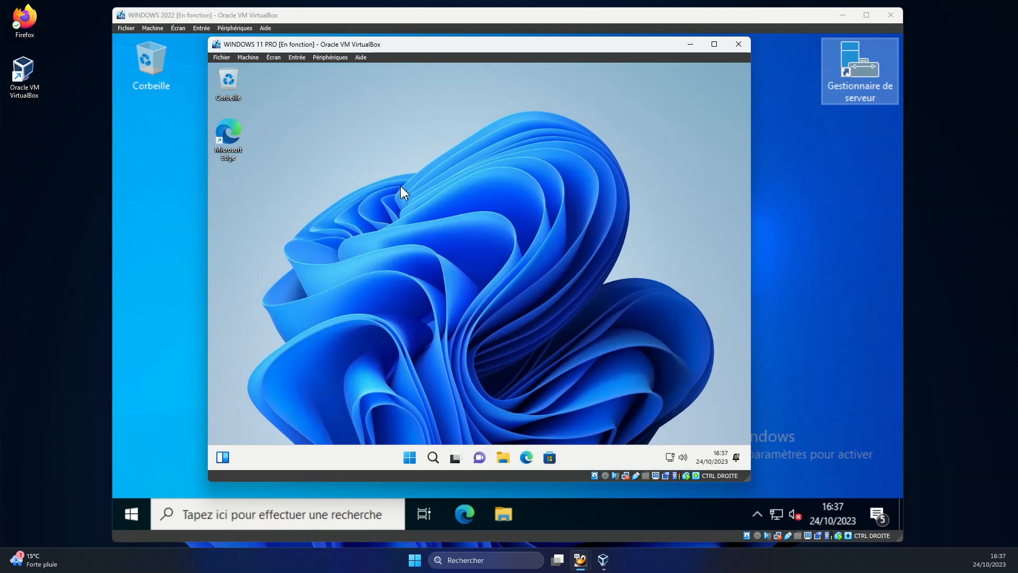
# Check that Ce PC lists the FICHIERS SERVICE INFO (S:) drive, then close File Explorer.
pyautogui.click(498, 459)
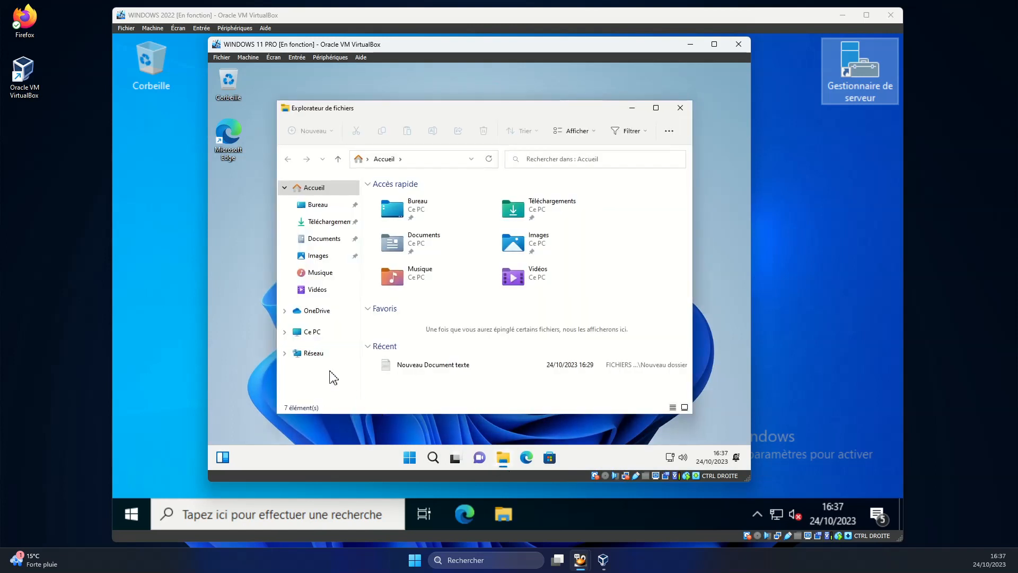
pyautogui.click(309, 332)
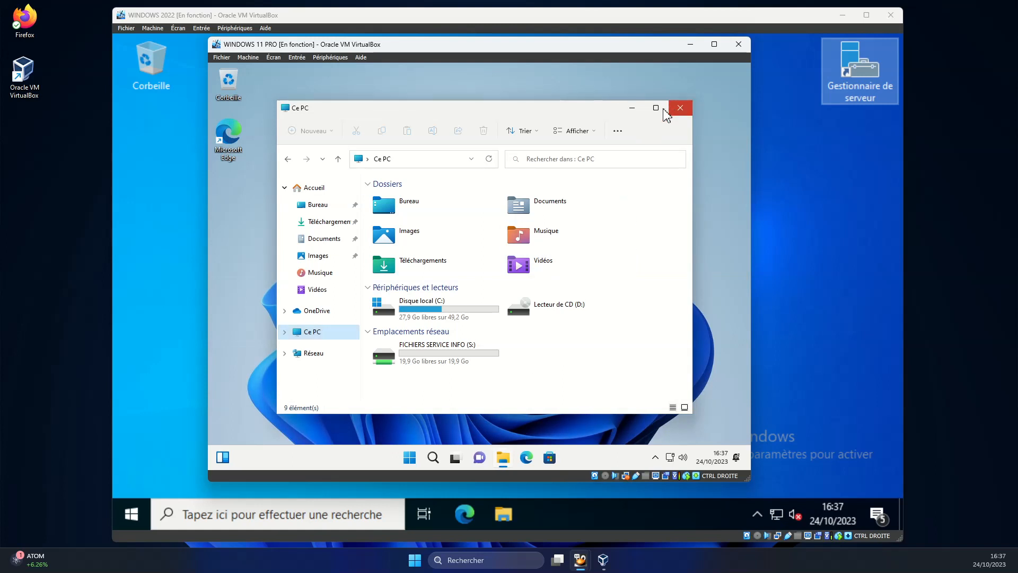
pyautogui.click(680, 108)
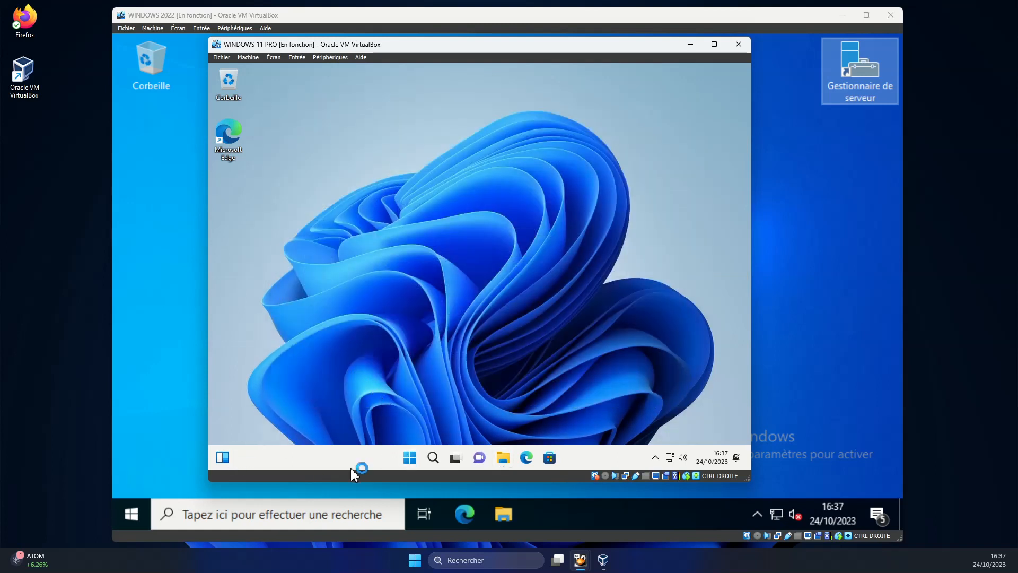
# Sign technicien1 out and sign in as directeur with its password.
pyautogui.click(414, 459)
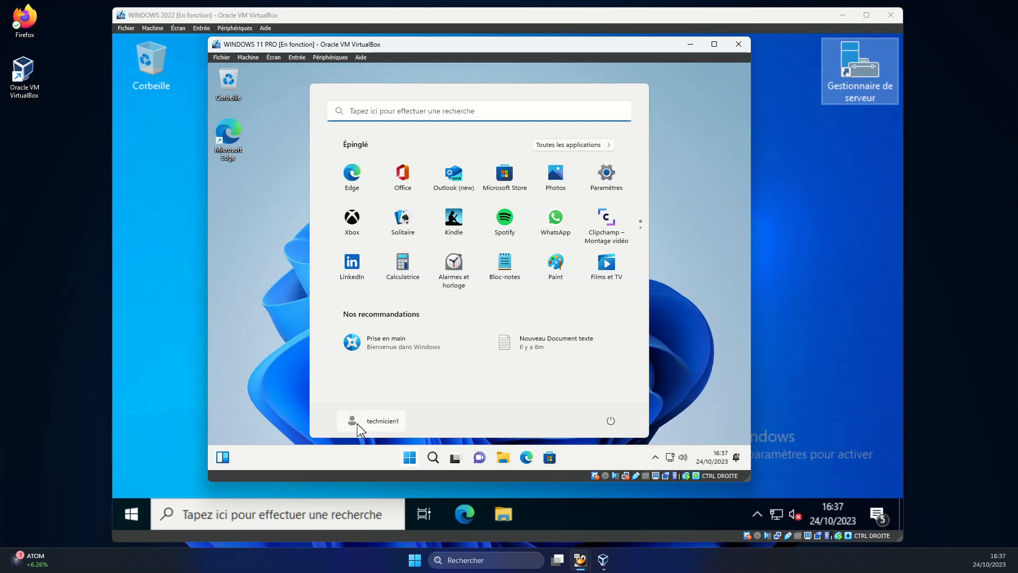
pyautogui.click(395, 422)
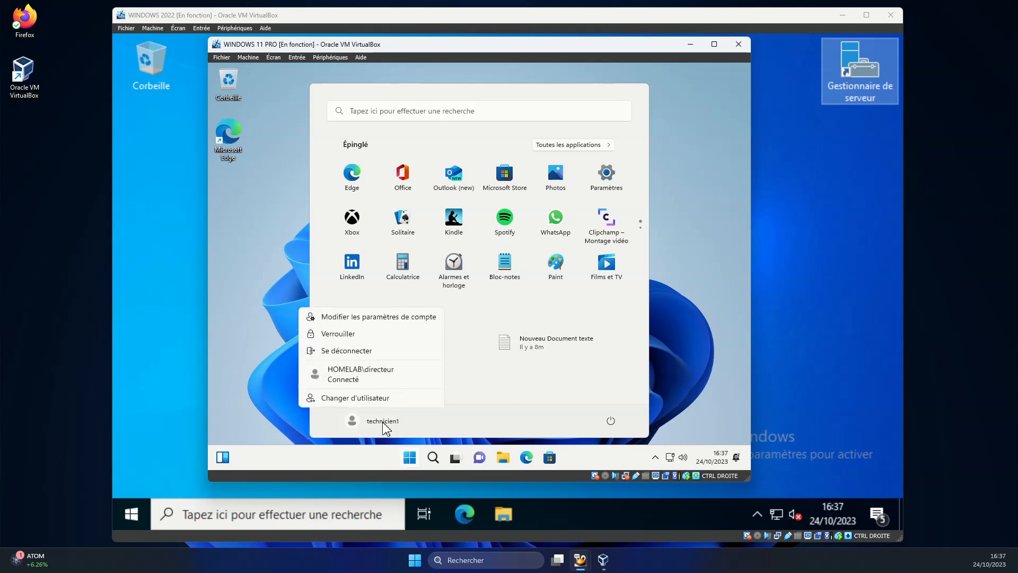
pyautogui.click(372, 351)
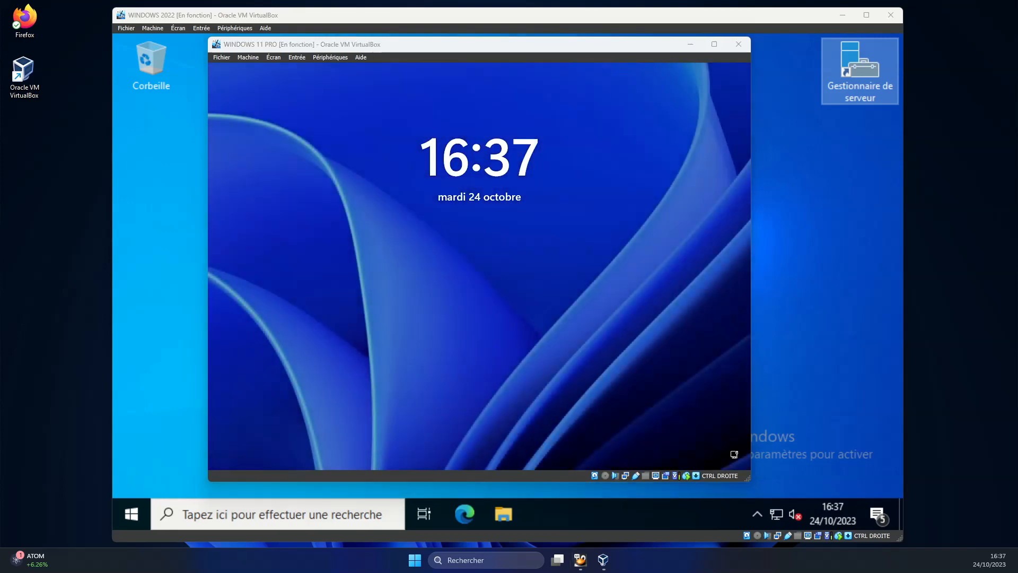
pyautogui.click(595, 308)
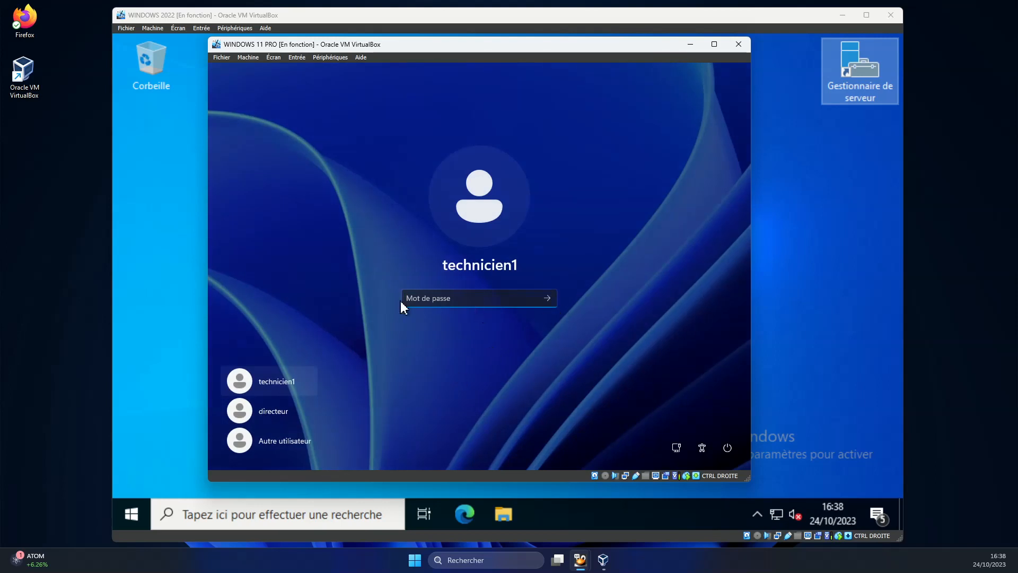
pyautogui.click(283, 418)
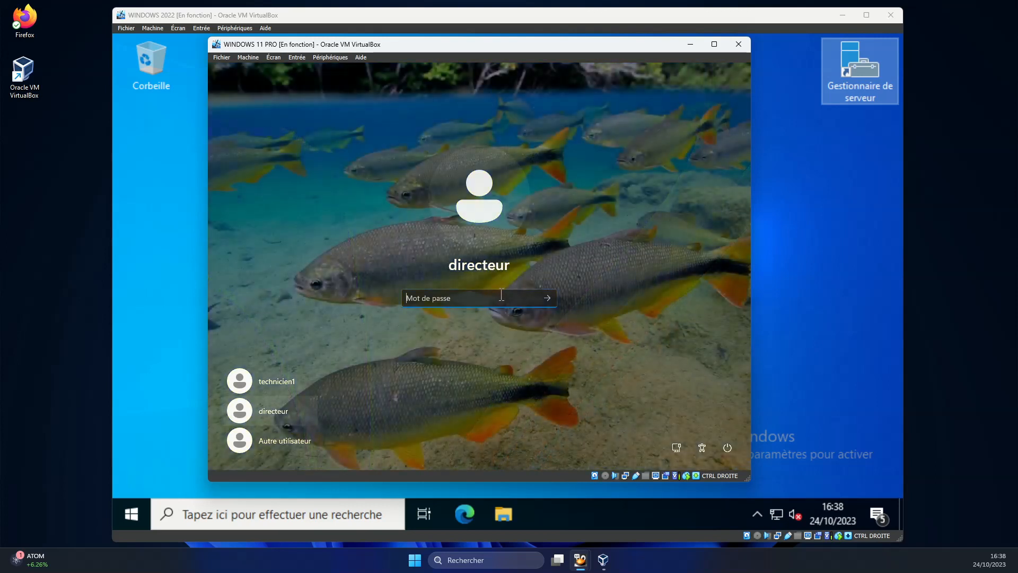
pyautogui.write('A123')
pyautogui.press('Return')
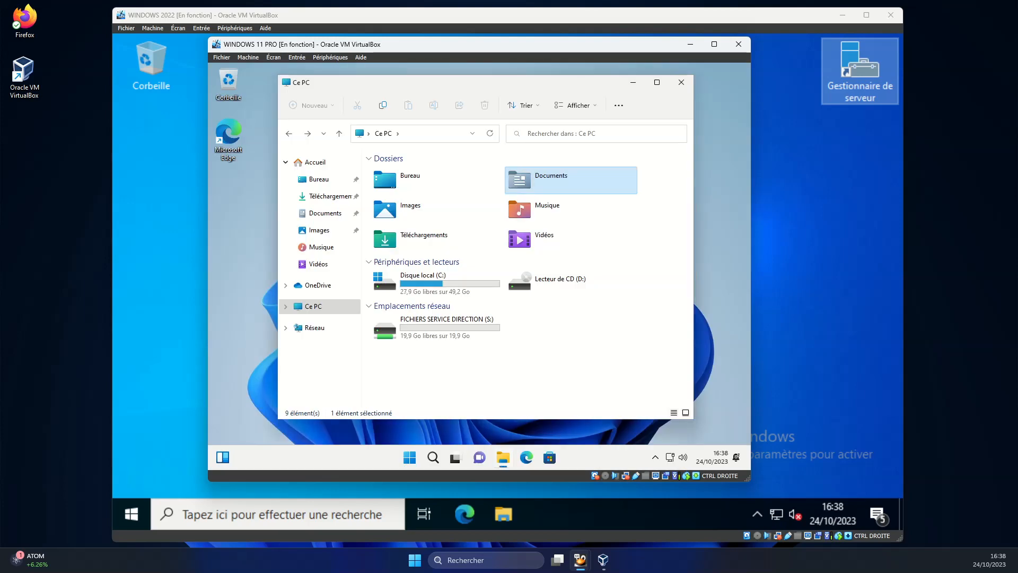
pyautogui.click(683, 84)
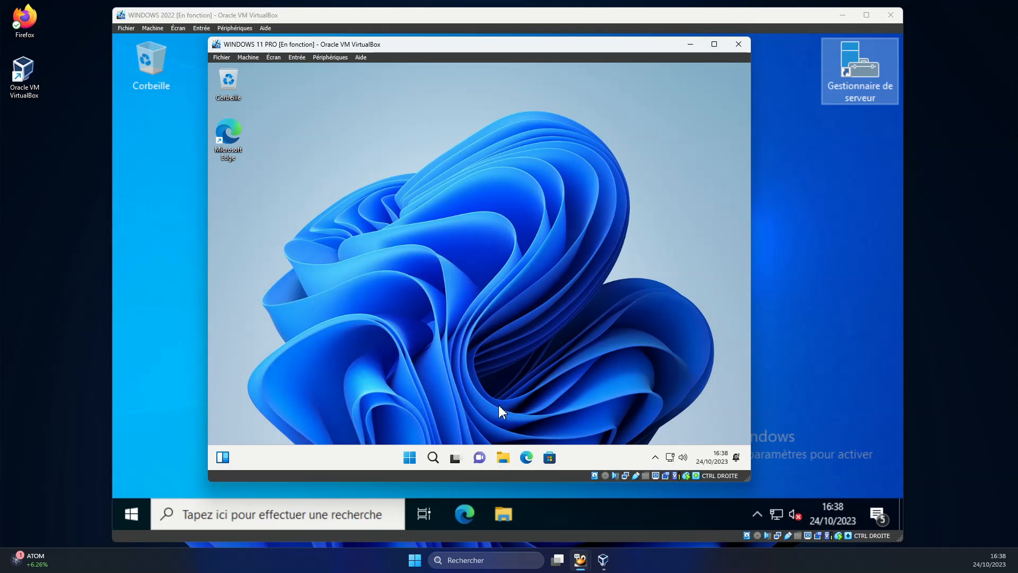
# Check Ce PC for the FICHIERS SERVICE DIRECTION (S:) drive, then close File Explorer.
pyautogui.click(504, 458)
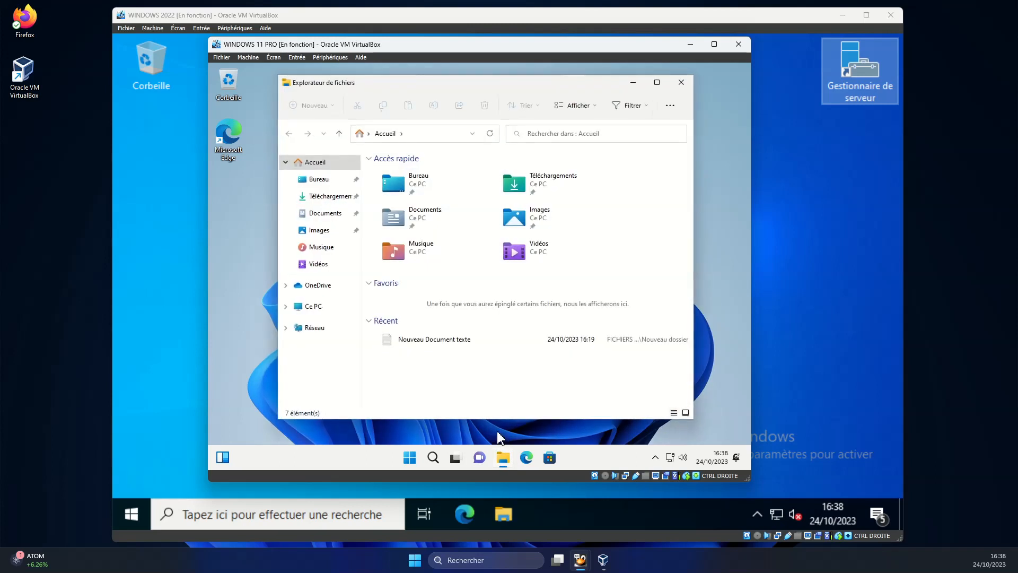
pyautogui.click(312, 306)
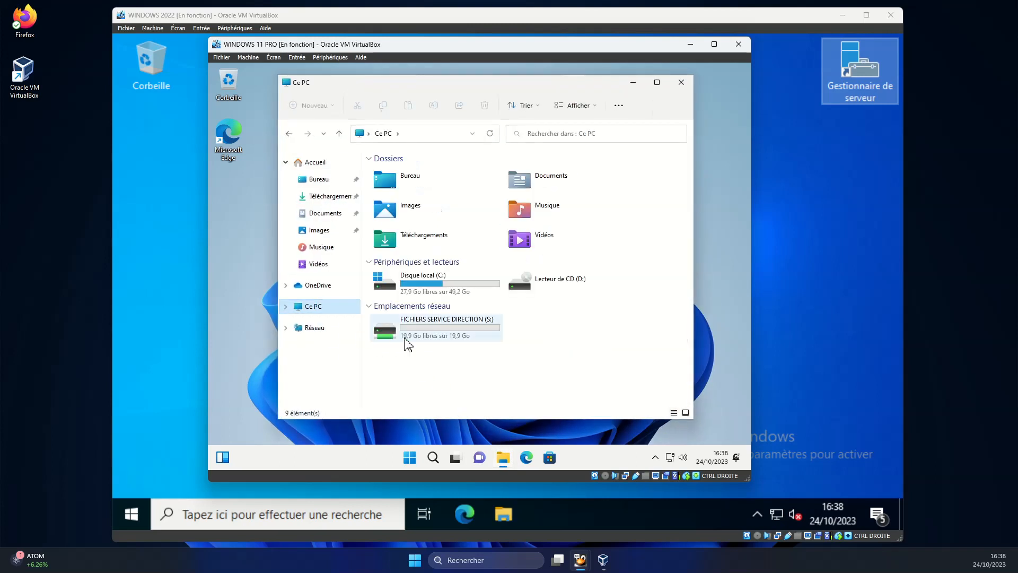
pyautogui.click(679, 82)
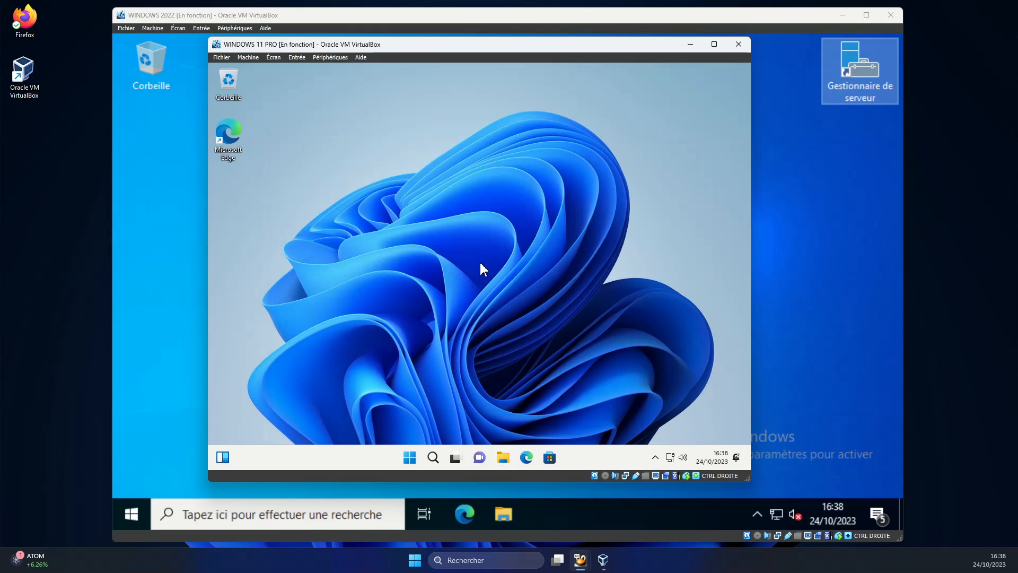
# Sign directeur out and sign back in with the directeur password.
pyautogui.click(414, 461)
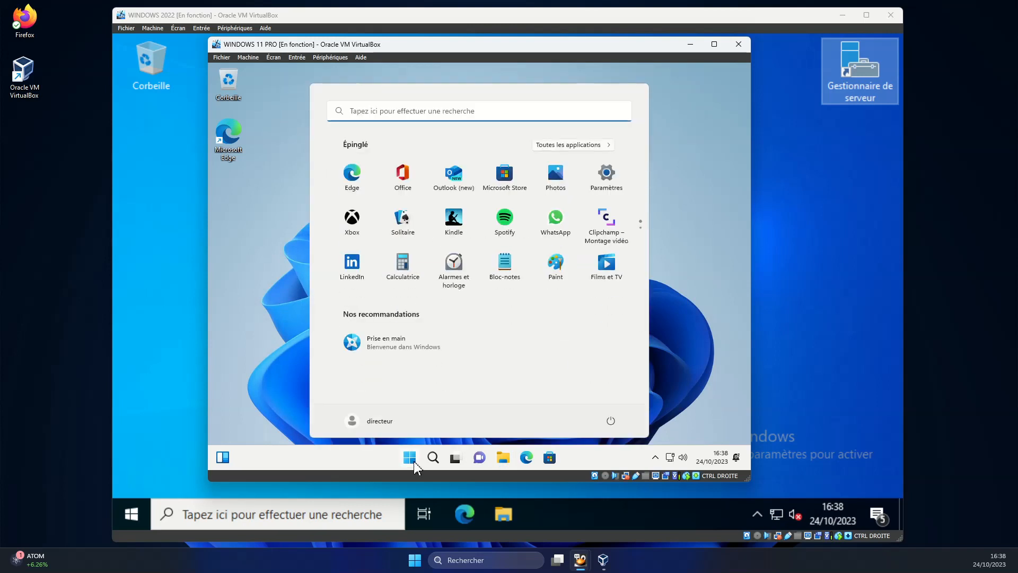
pyautogui.click(371, 423)
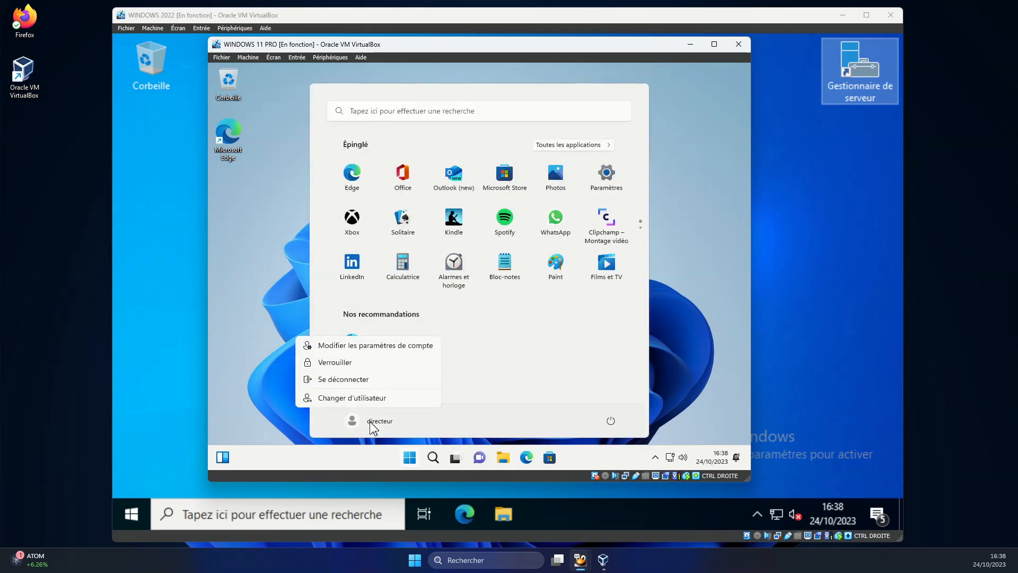
pyautogui.click(350, 381)
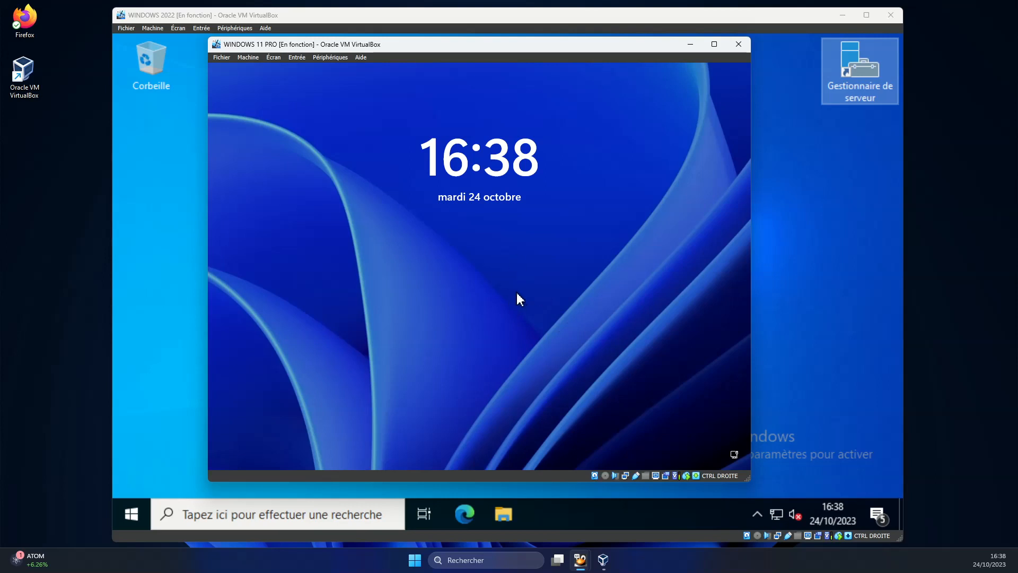
pyautogui.click(460, 249)
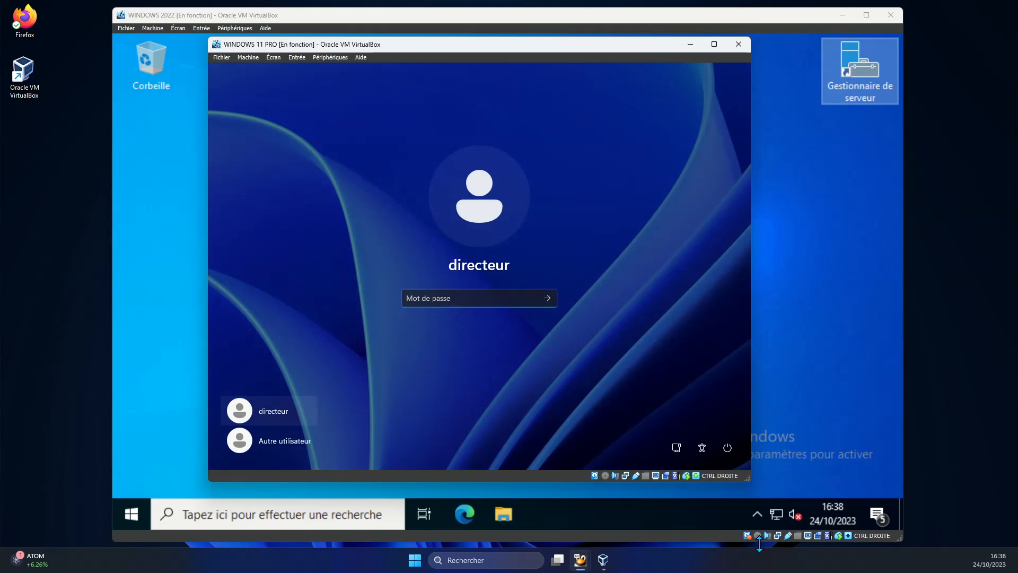
pyautogui.write('aaaaaaaa')
pyautogui.press('Return')
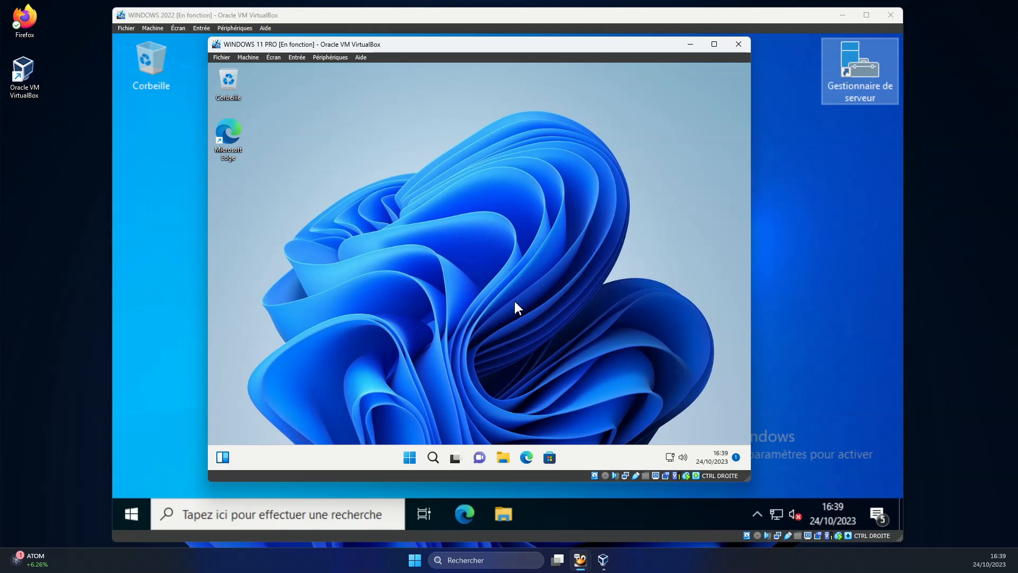
# Confirm Ce PC now shows I: and S:, open the S: drive, then reopen File Explorer.
pyautogui.click(504, 459)
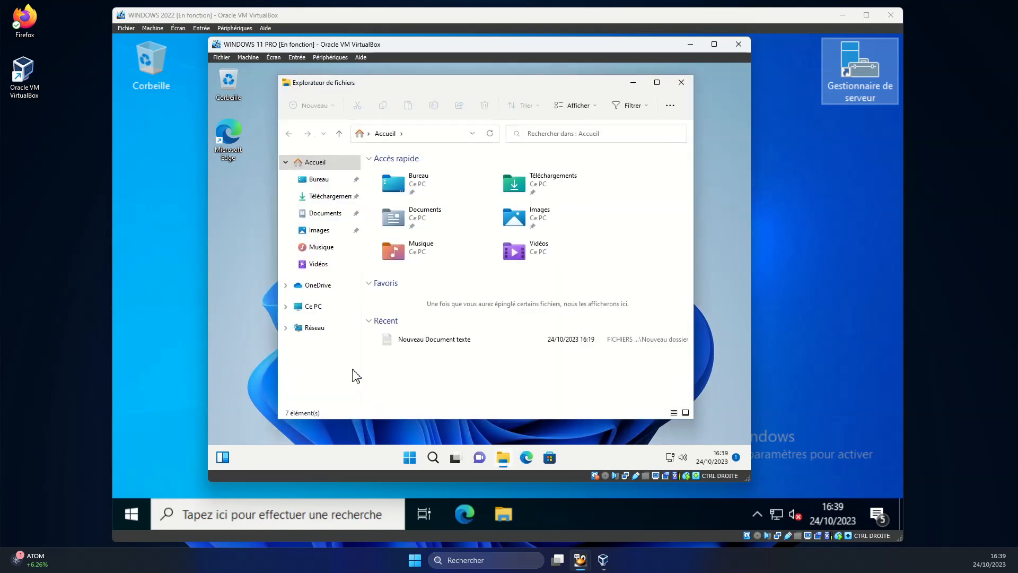
pyautogui.click(331, 312)
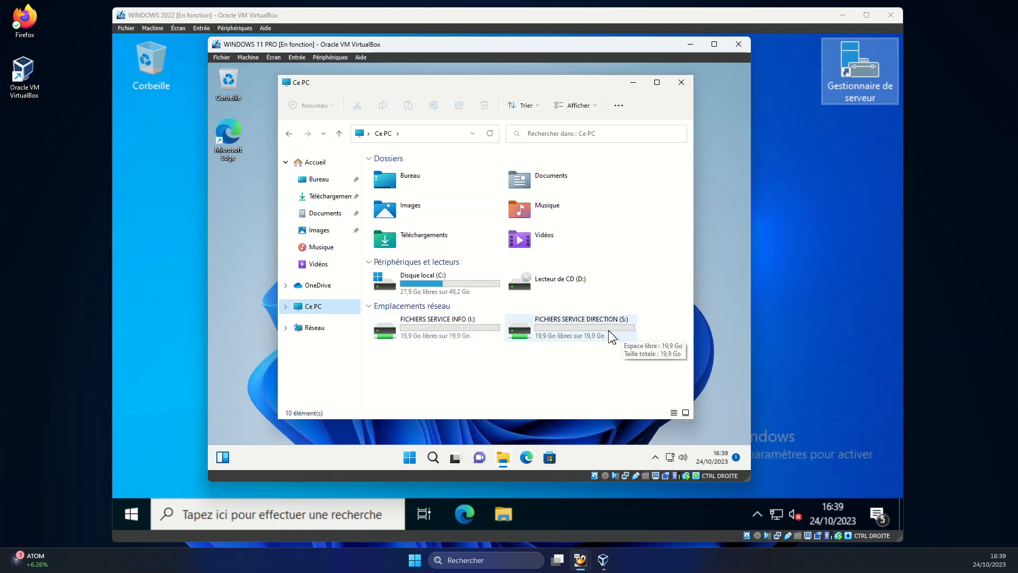
pyautogui.doubleClick(585, 326)
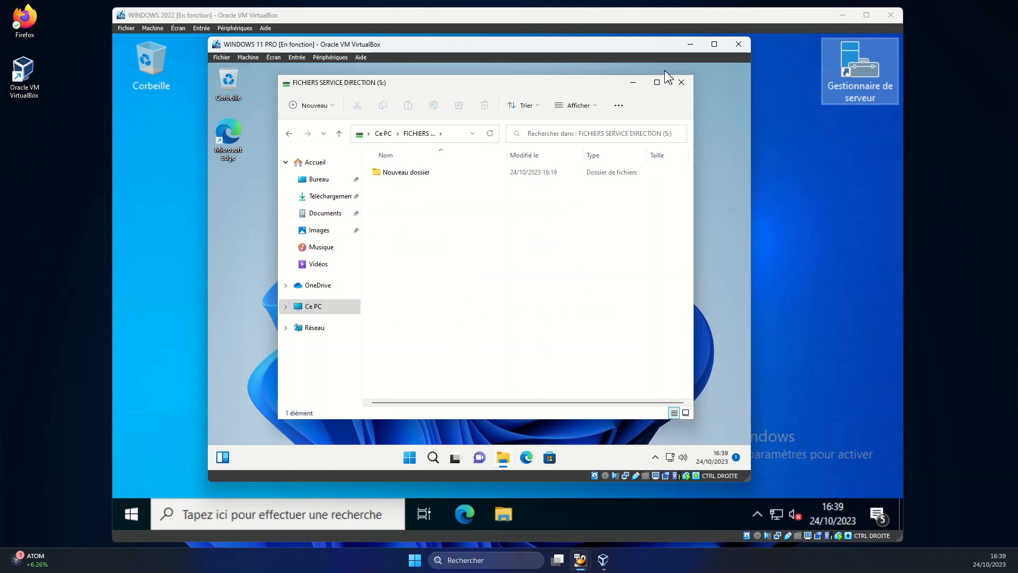
pyautogui.click(681, 83)
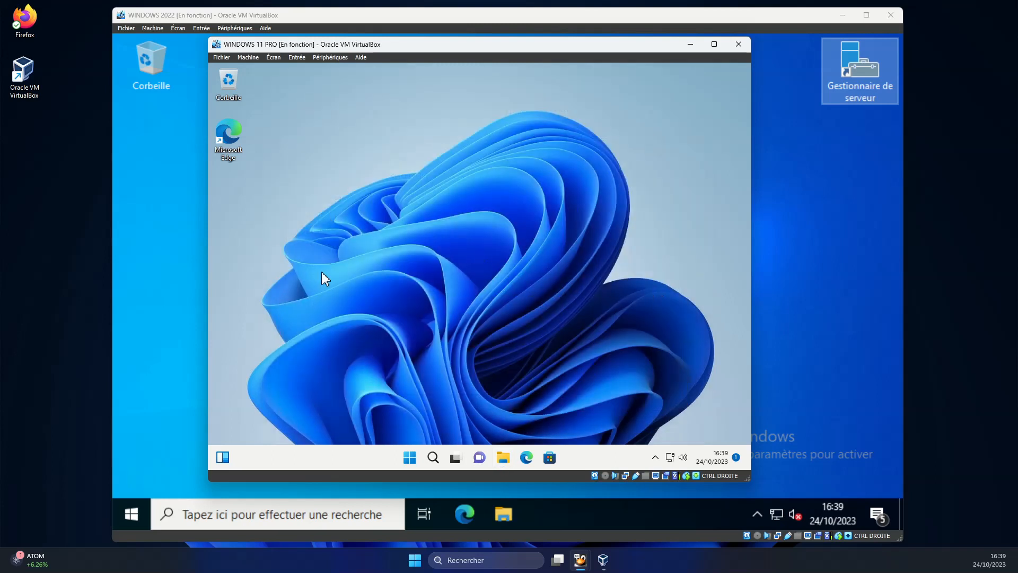
pyautogui.click(500, 459)
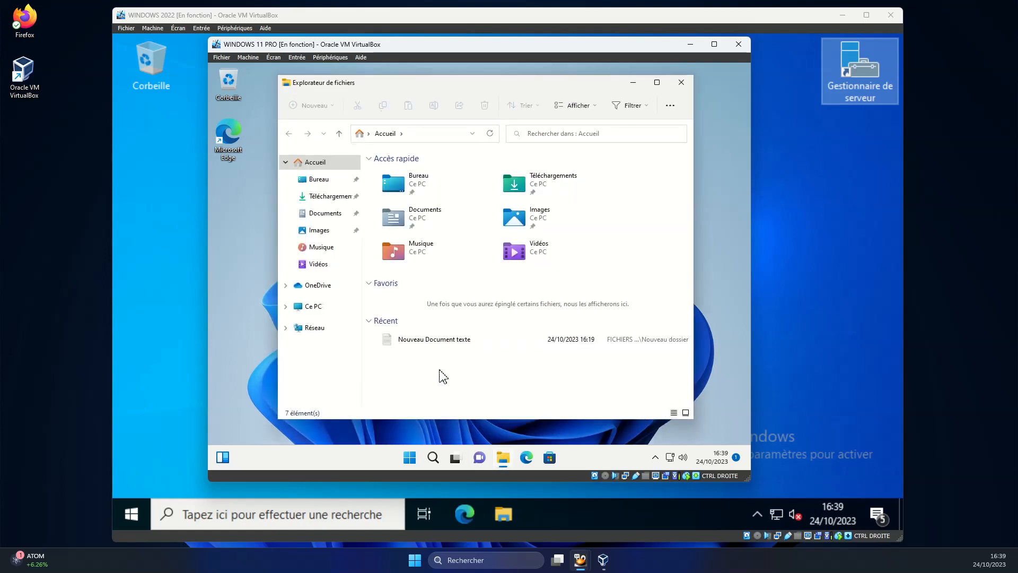
pyautogui.click(317, 308)
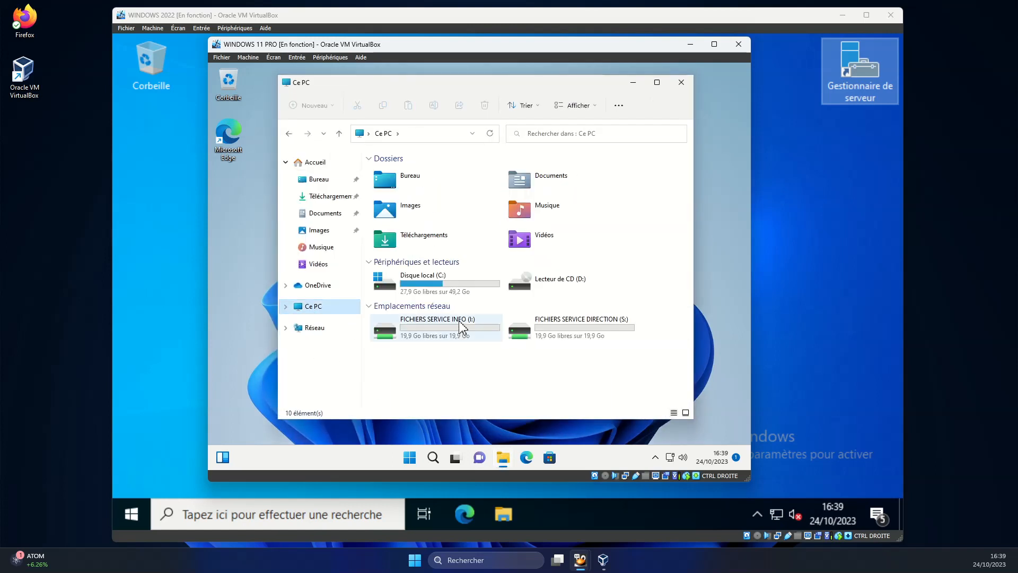
pyautogui.doubleClick(446, 333)
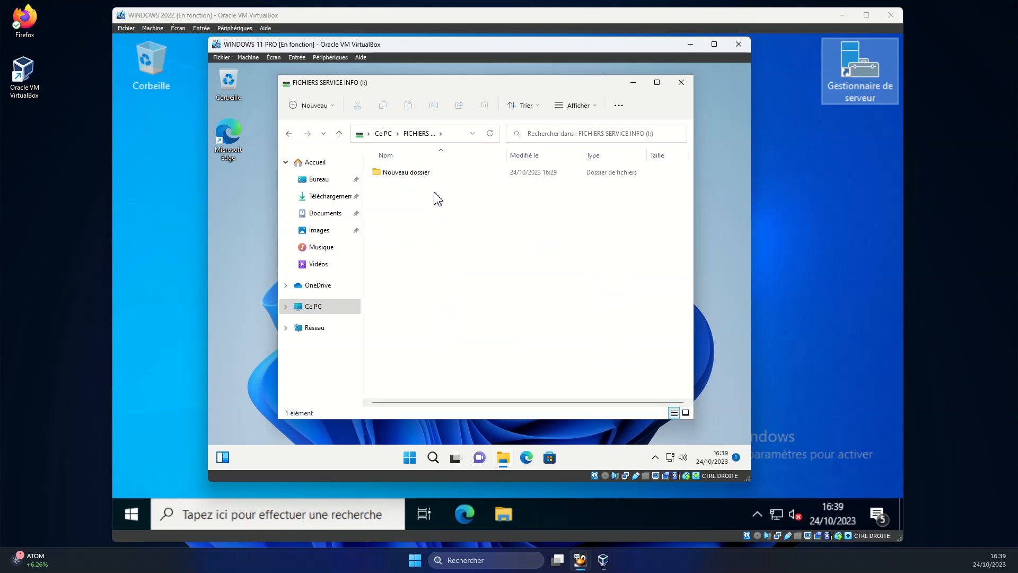
pyautogui.doubleClick(412, 175)
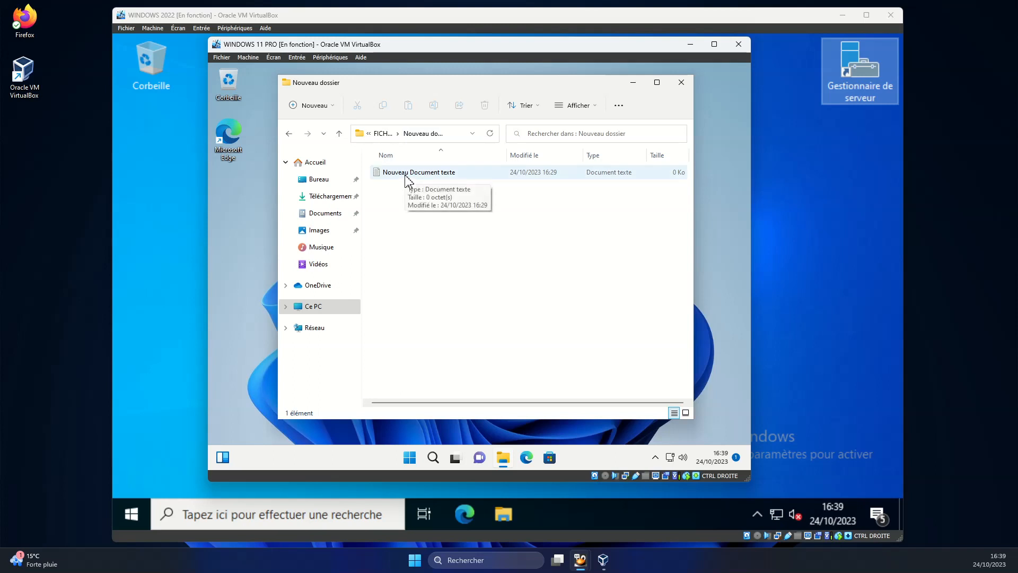
pyautogui.rightClick(445, 228)
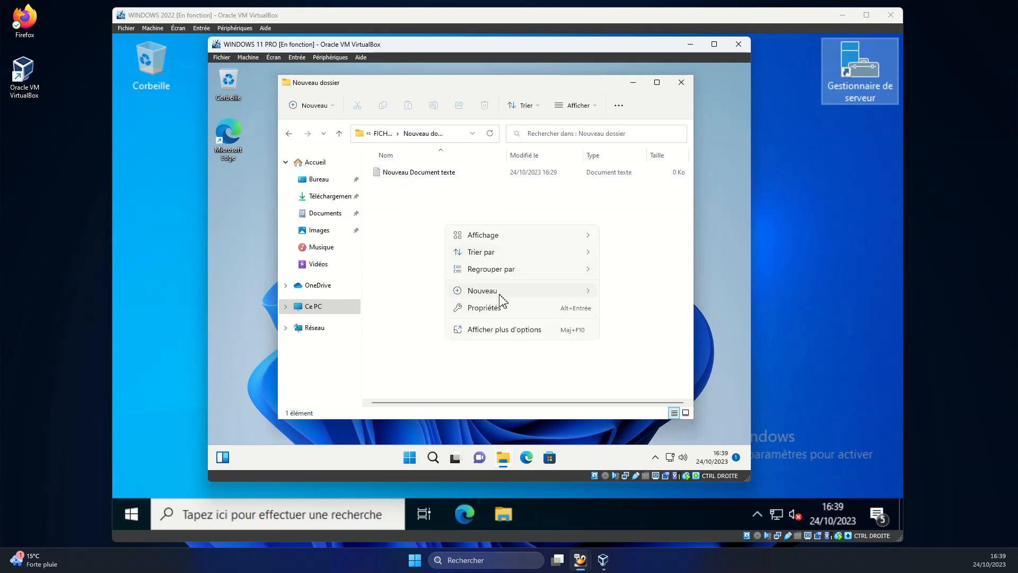
pyautogui.moveTo(500, 292)
pyautogui.click(619, 293)
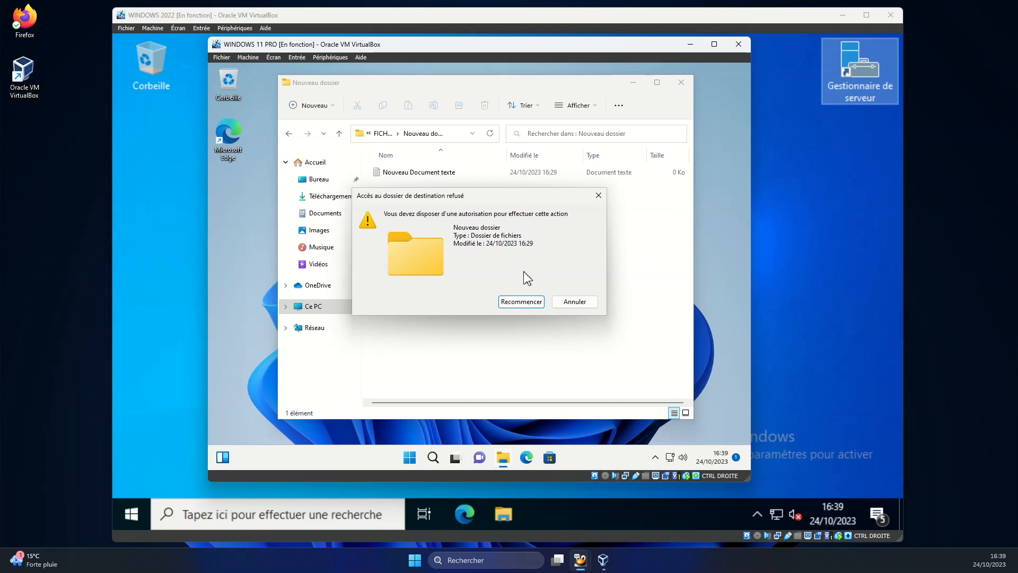
pyautogui.click(575, 301)
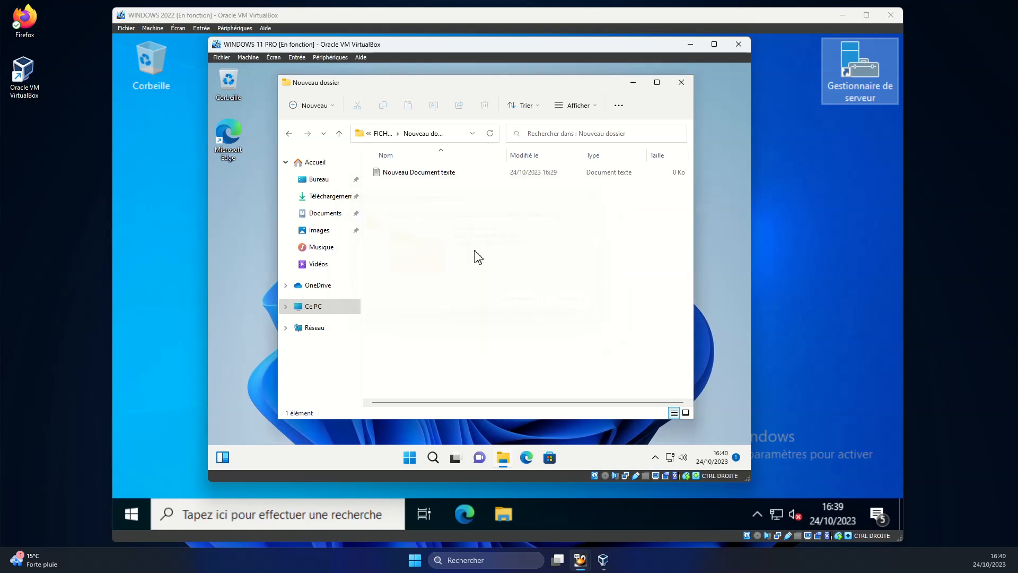
# Open the empty Nouveau Document texte file in Notepad and close it.
pyautogui.click(417, 176)
pyautogui.doubleClick(417, 173)
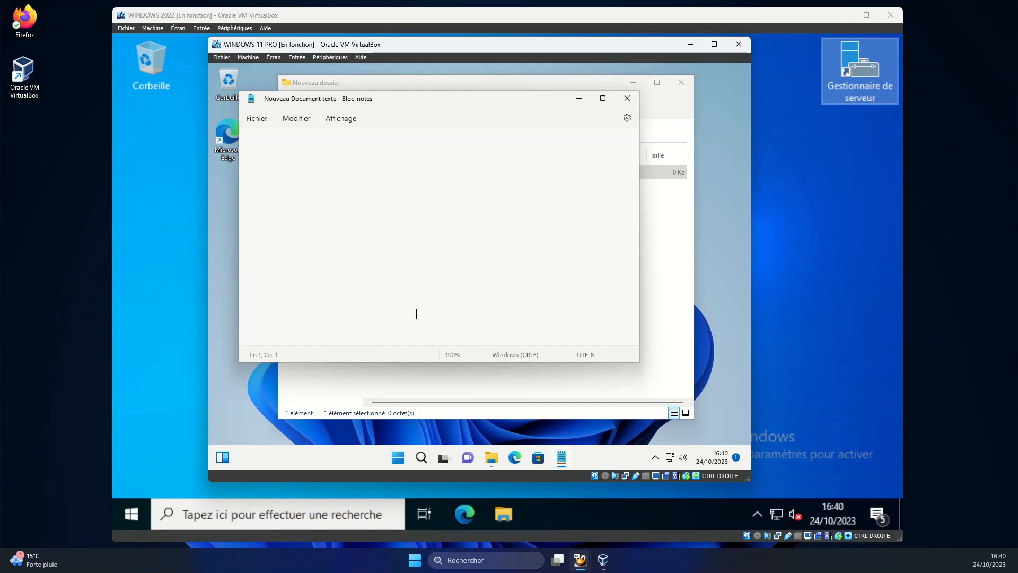
pyautogui.click(627, 98)
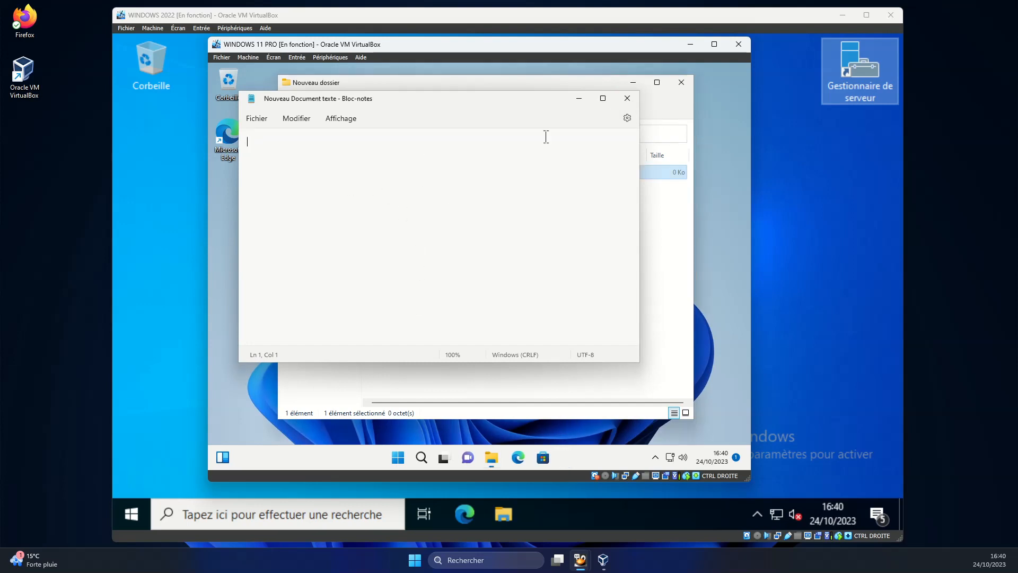
# Try creating a new text document on the I: drive root, confirm access is denied, and close Explorer.
pyautogui.click(289, 134)
pyautogui.rightClick(433, 215)
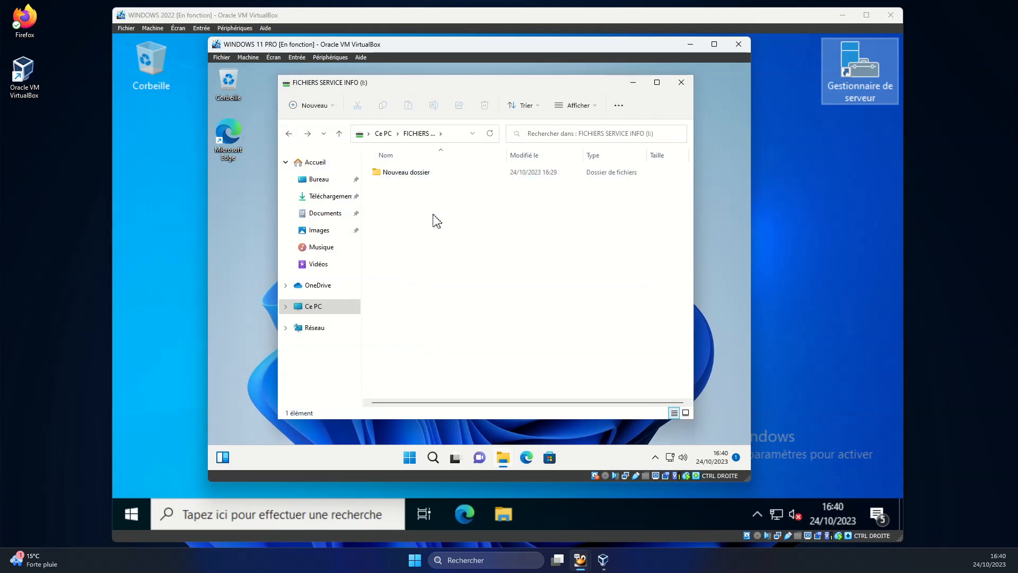
pyautogui.moveTo(484, 287)
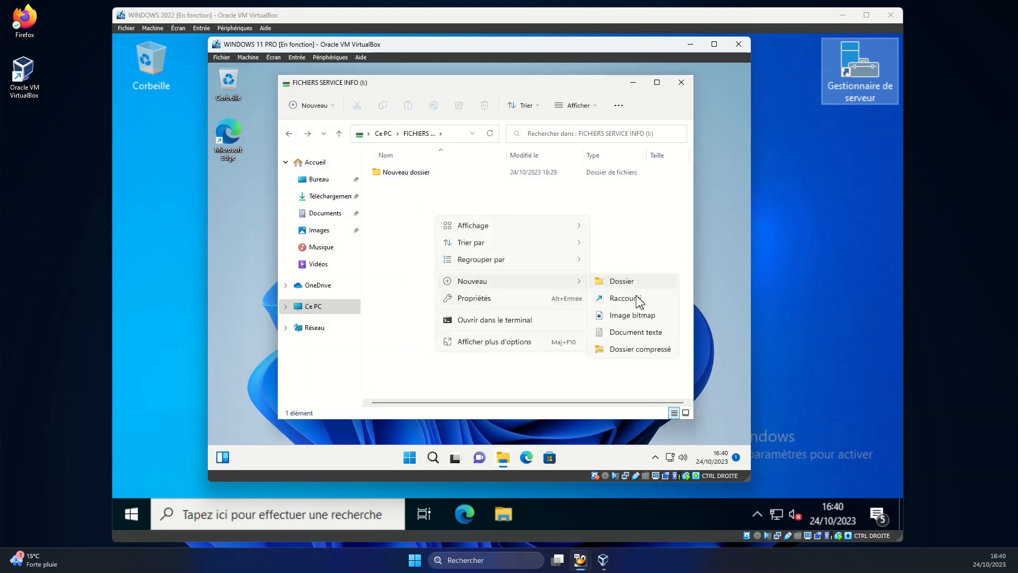
pyautogui.click(644, 334)
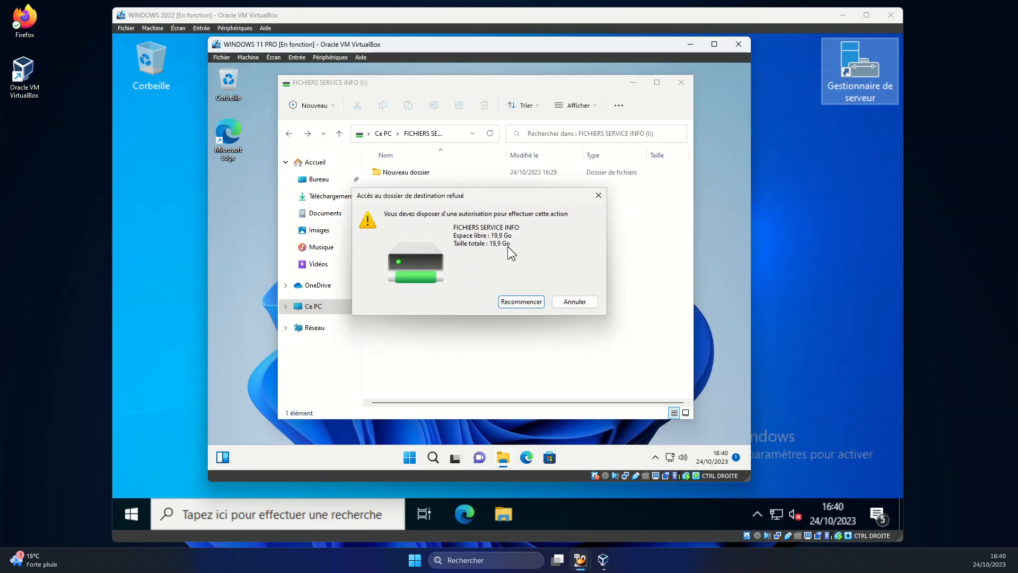
pyautogui.click(584, 302)
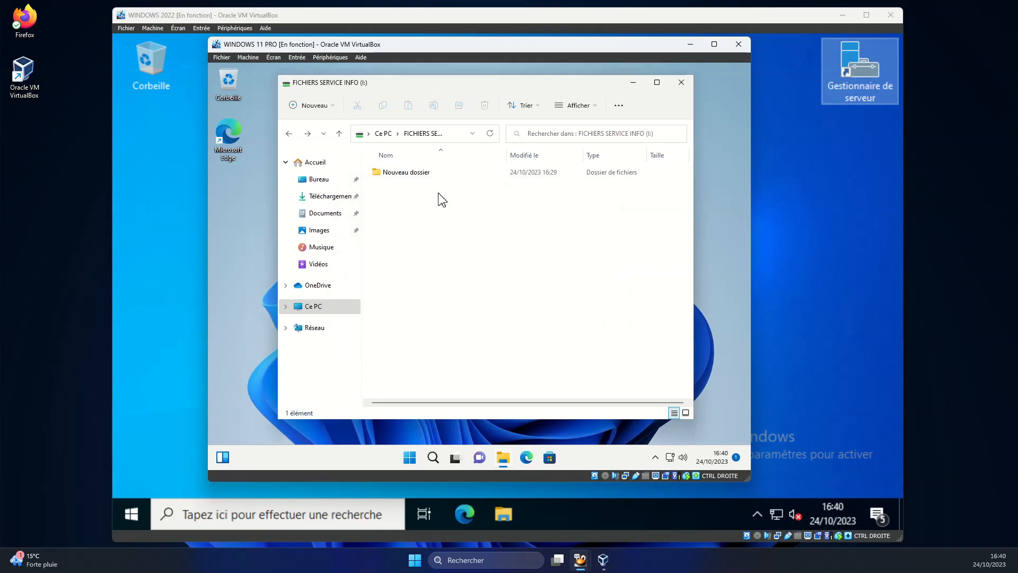
pyautogui.click(339, 136)
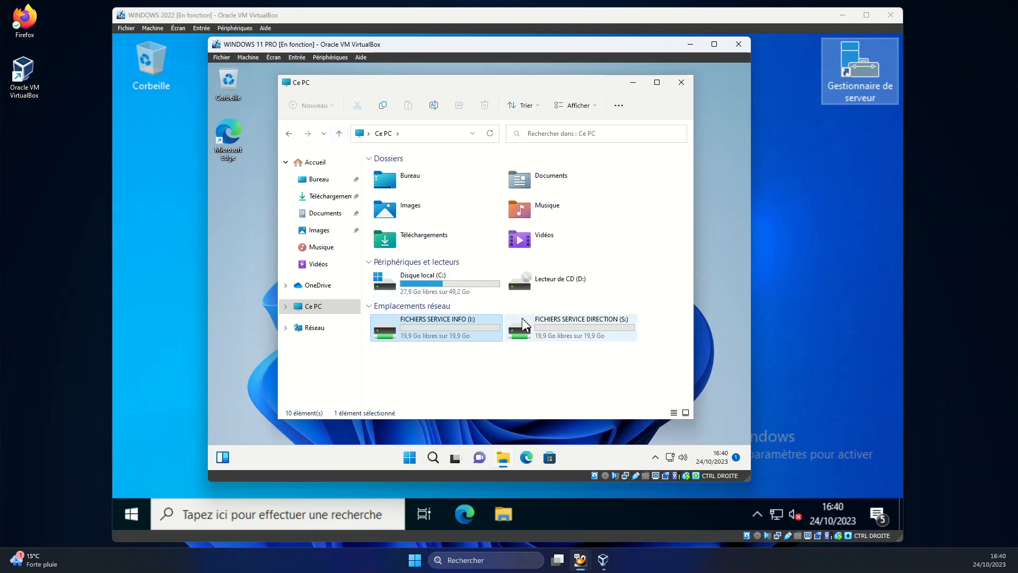
pyautogui.click(681, 82)
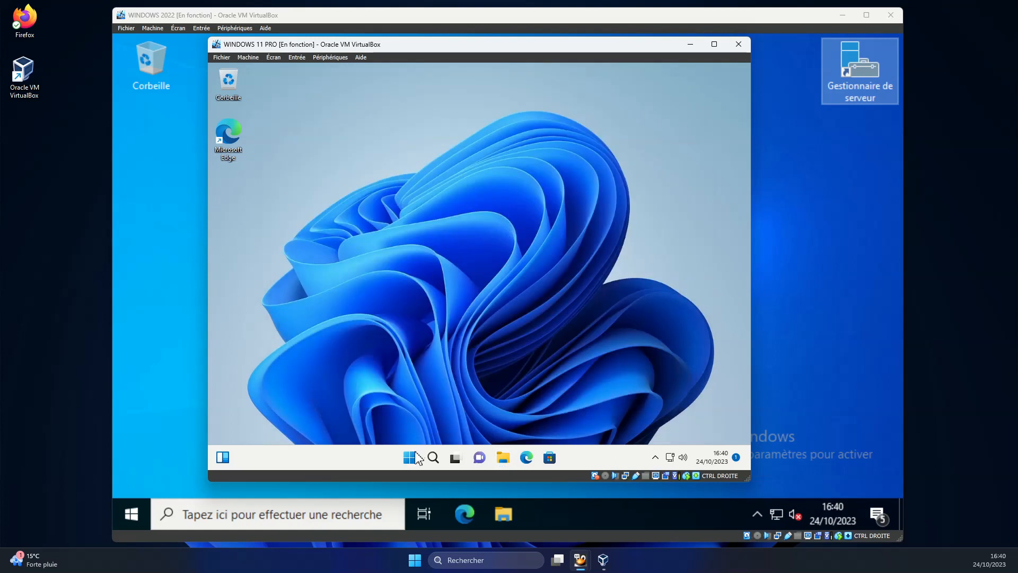
# Sign out of the directeur account from the Start menu.
pyautogui.click(410, 457)
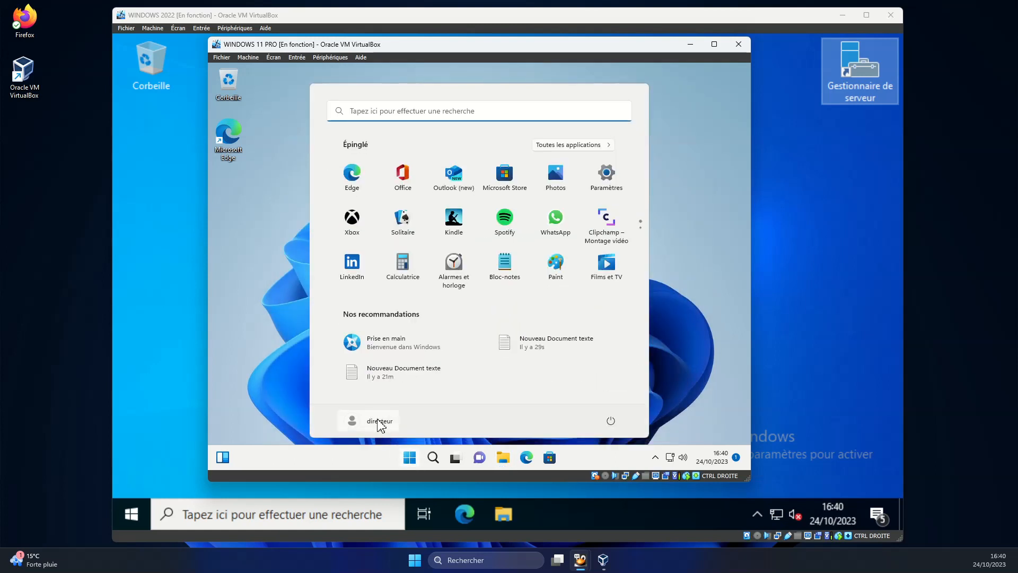
pyautogui.click(378, 421)
pyautogui.click(355, 383)
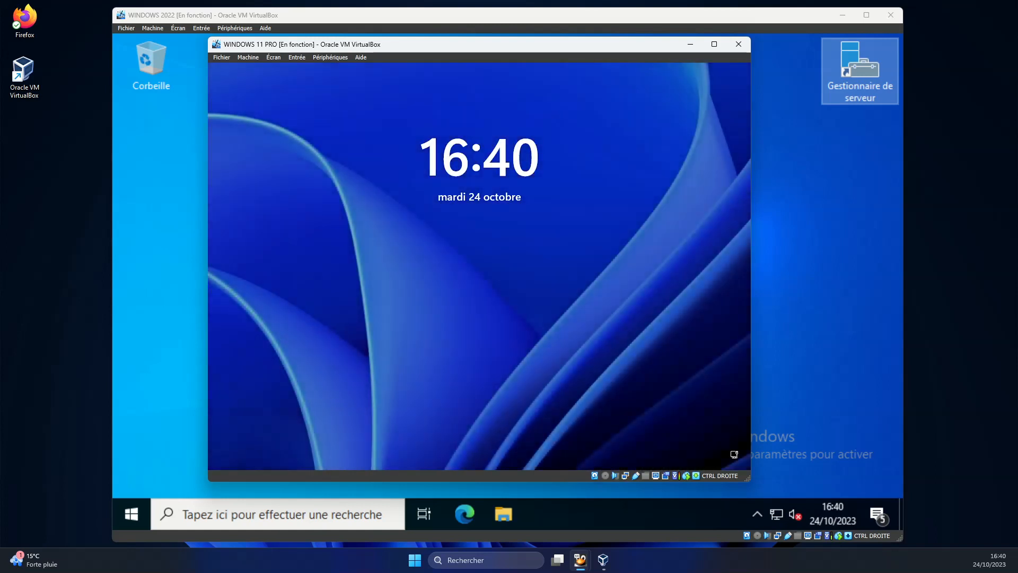
# Sign in via Autre utilisateur with the adjoint username and password.
pyautogui.click(473, 228)
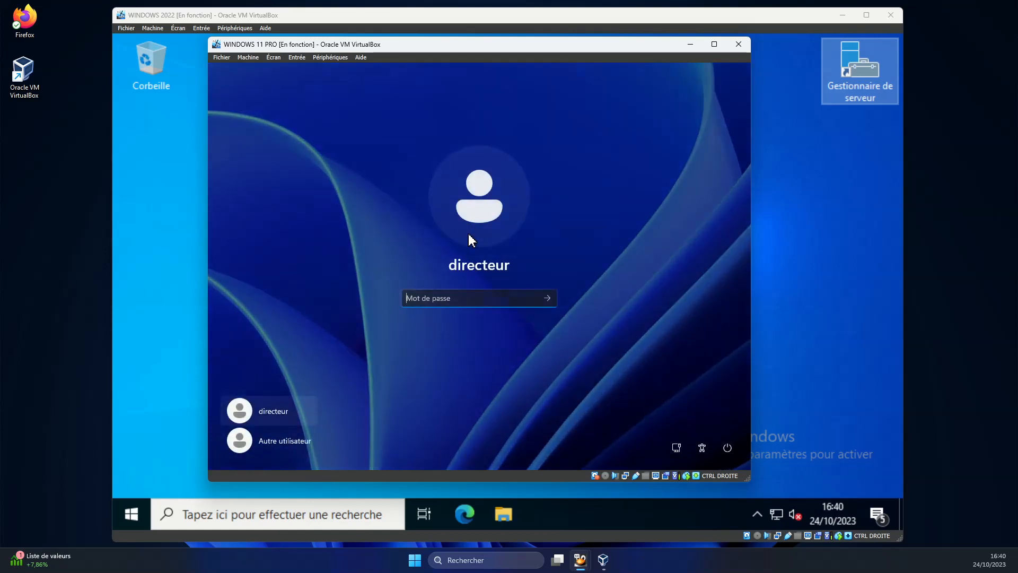
pyautogui.click(309, 450)
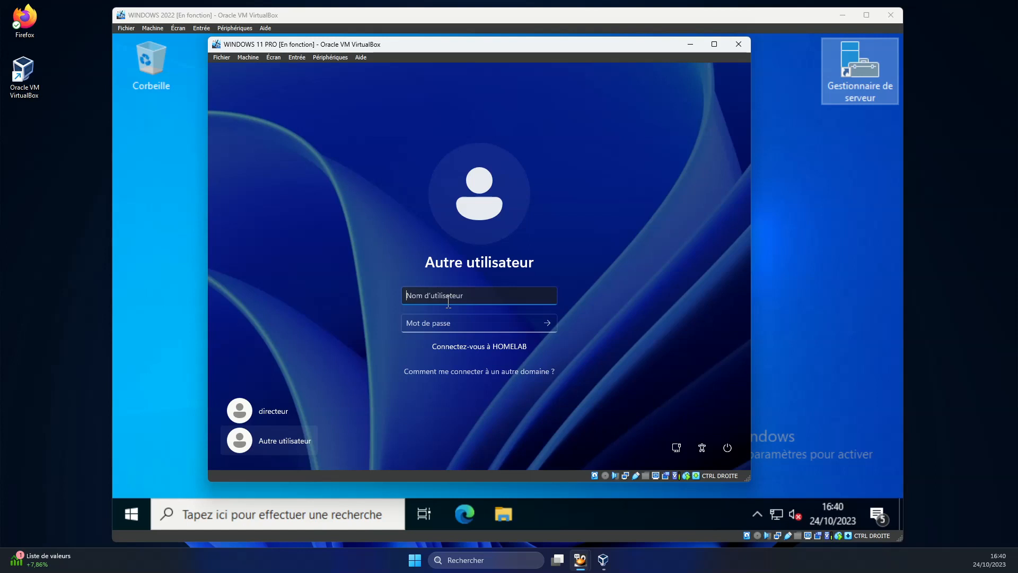
pyautogui.write('adjoint')
pyautogui.click(470, 323)
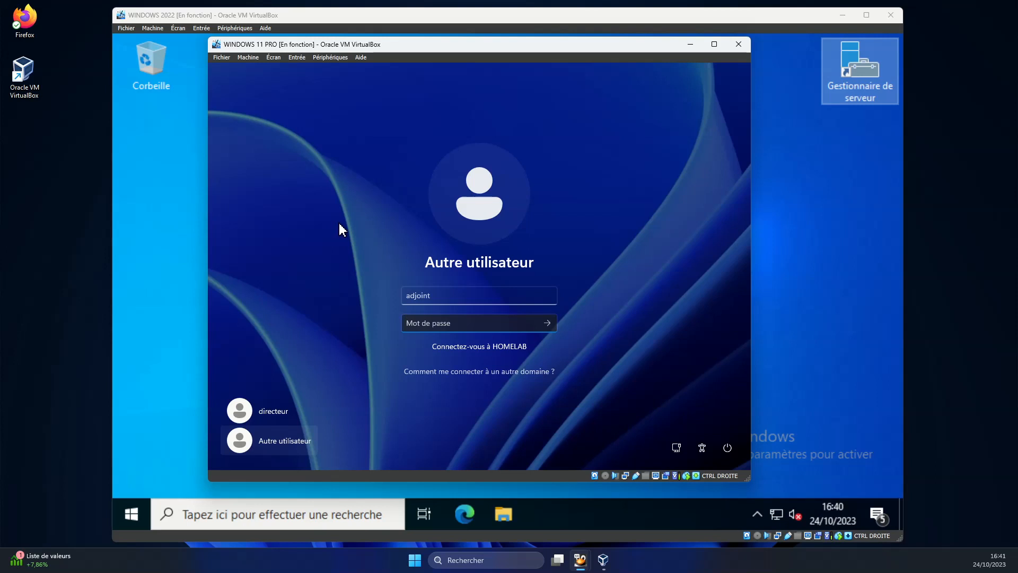
pyautogui.write('azerty1234!')
pyautogui.press('Return')
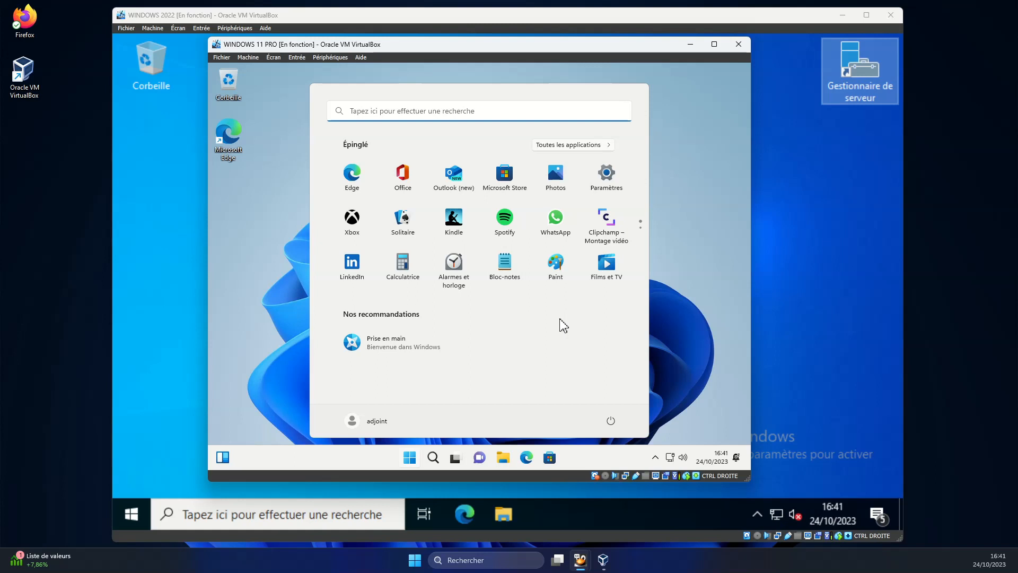
# Open Ce PC under adjoint and confirm FICHIERS SERVICE DIRECTION (S:) is the only network drive.
pyautogui.click(678, 317)
pyautogui.click(503, 457)
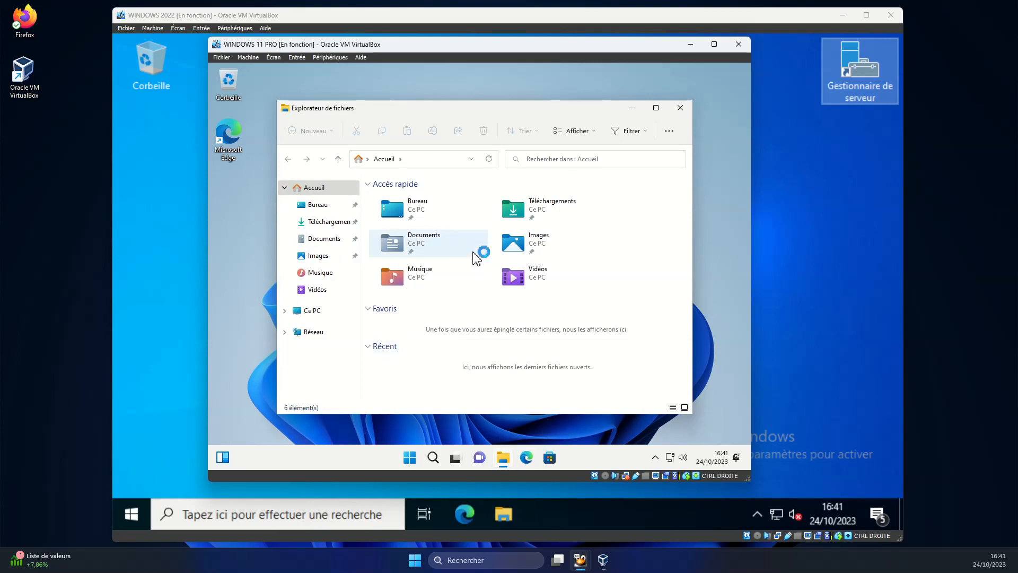
pyautogui.click(412, 459)
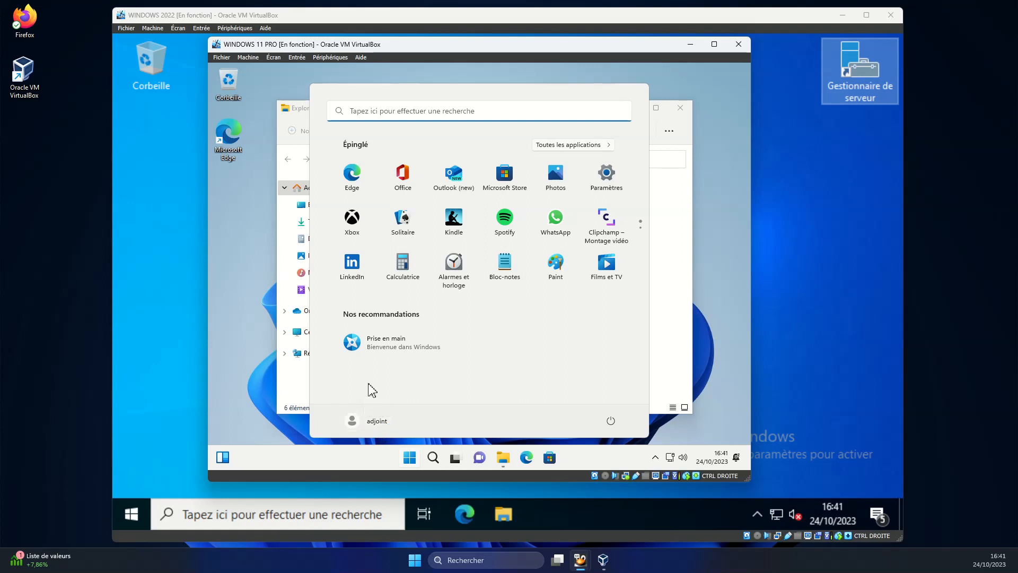
pyautogui.click(667, 316)
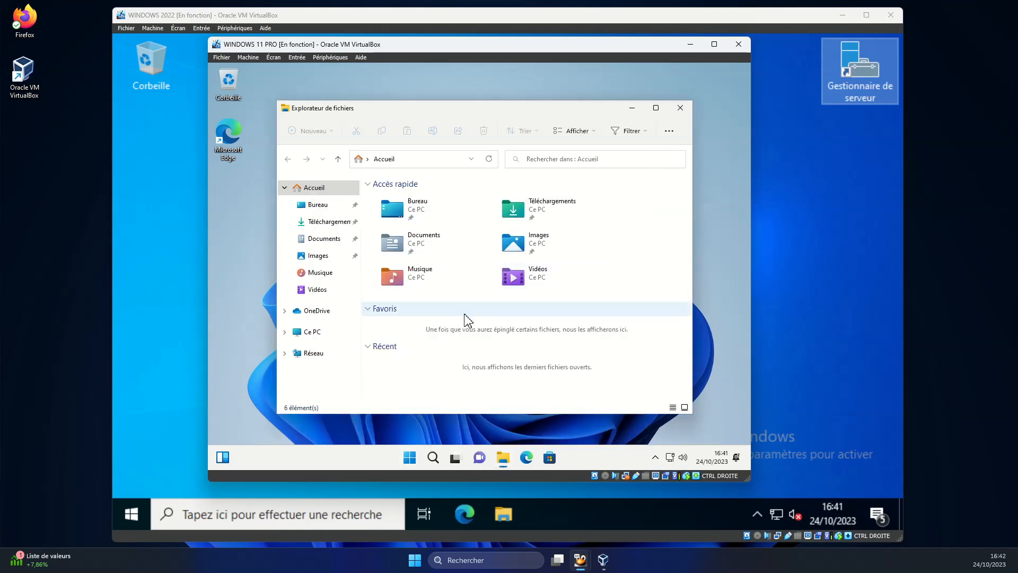
pyautogui.click(319, 335)
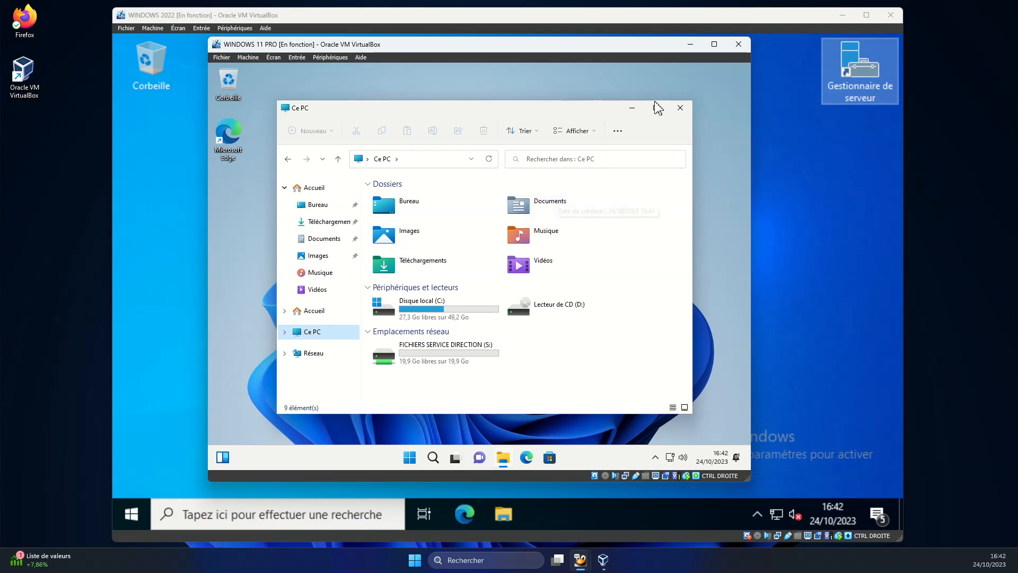
pyautogui.moveTo(658, 107)
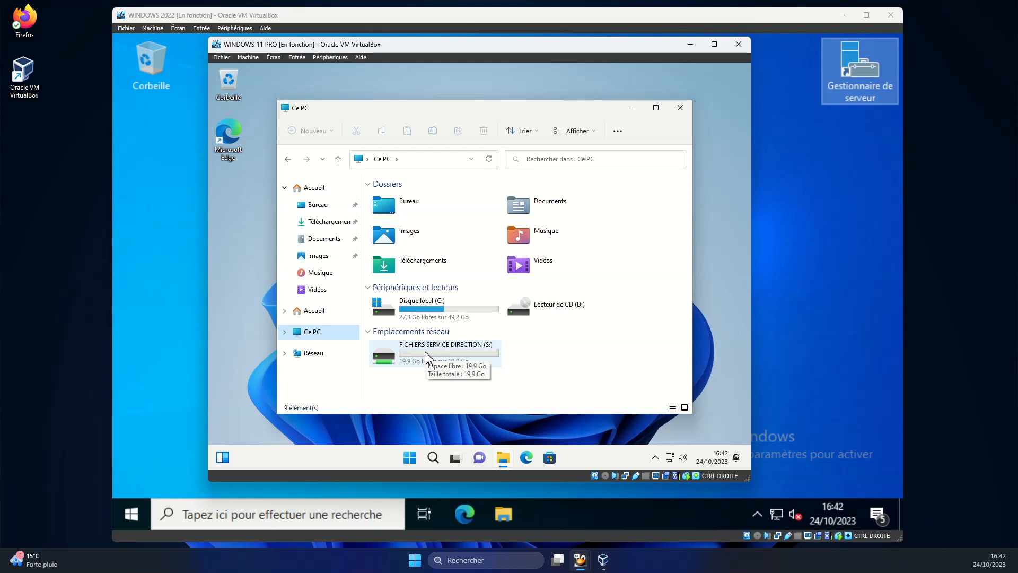
# On the server, review the commercial, compta, direction and info folders on datas (E:), then launch Server Manager.
pyautogui.click(809, 184)
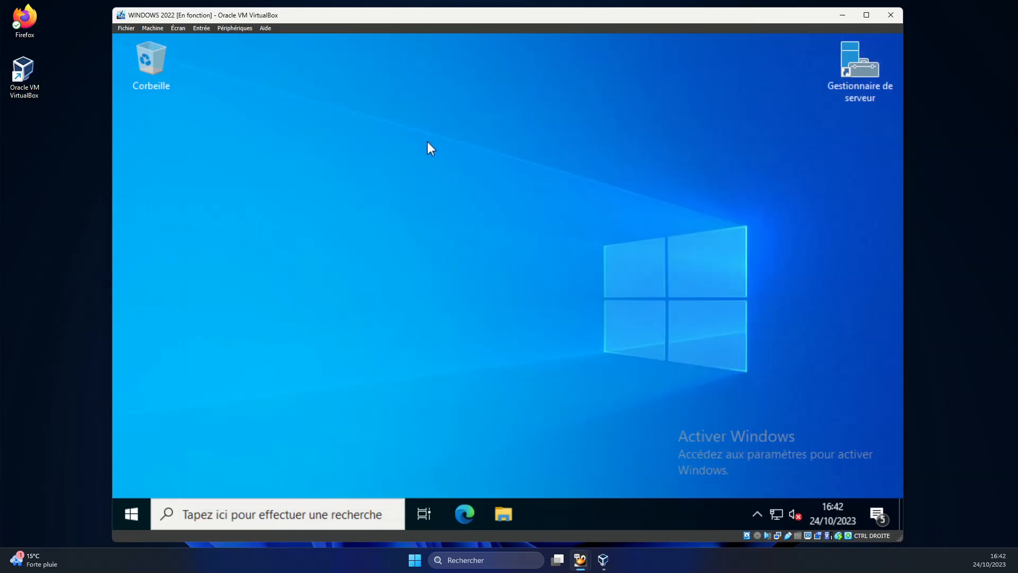
pyautogui.click(502, 513)
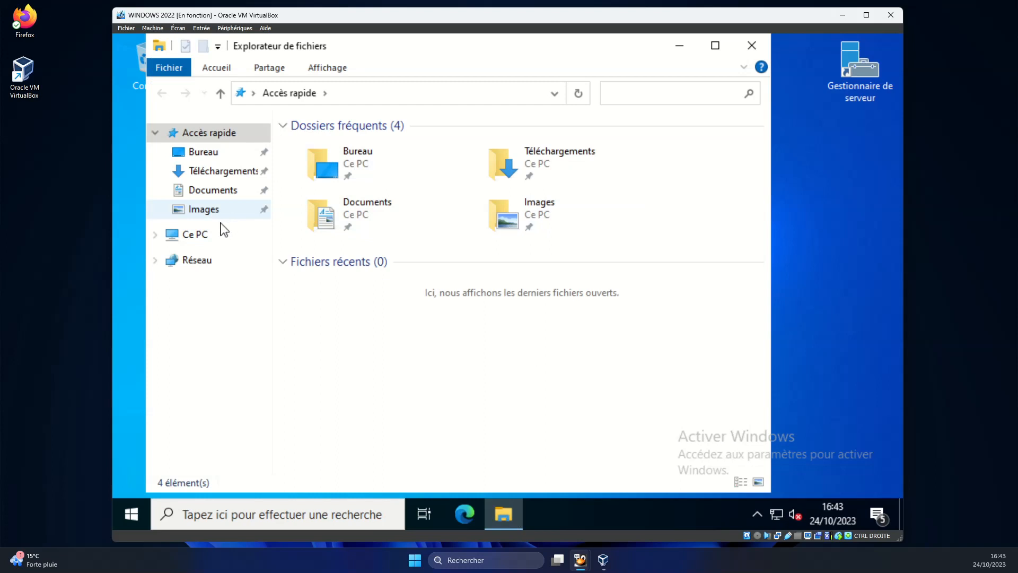
pyautogui.click(198, 240)
pyautogui.doubleClick(373, 401)
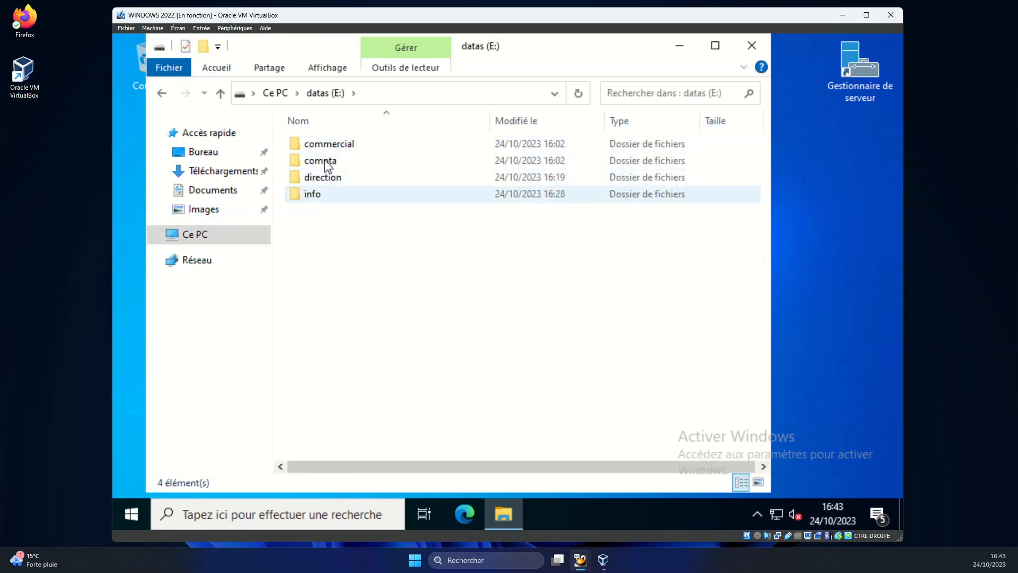
pyautogui.click(752, 46)
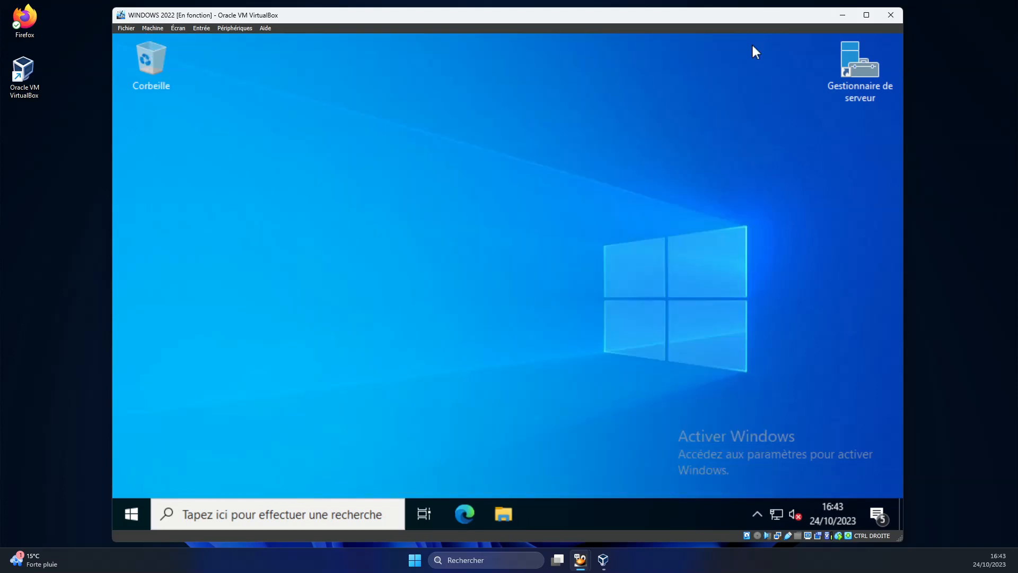
pyautogui.doubleClick(855, 79)
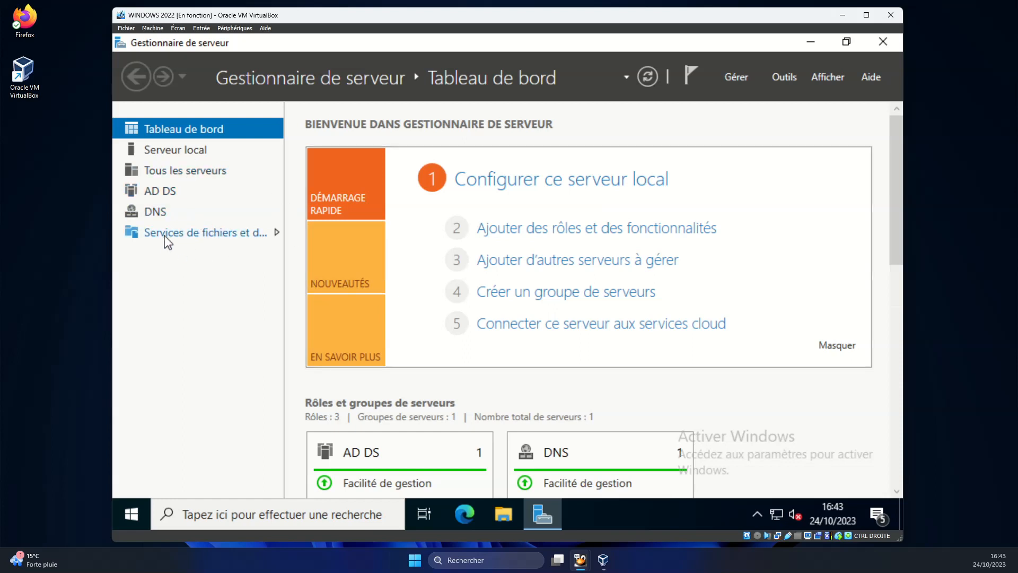
# List the server's shares (direction$, info$, NETLOGON, SYSVOL) in Server Manager, then close it.
pyautogui.click(219, 243)
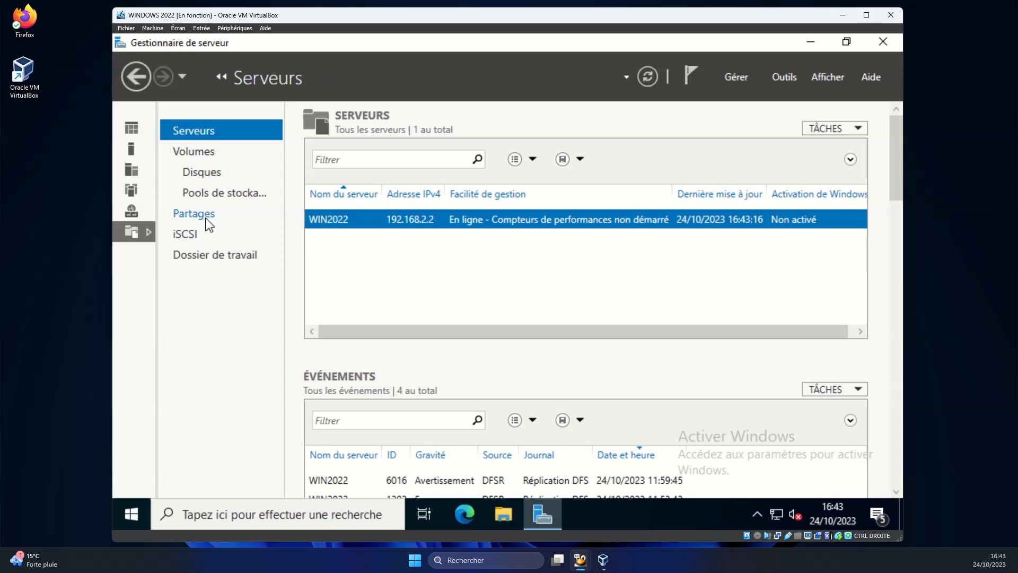
pyautogui.click(189, 214)
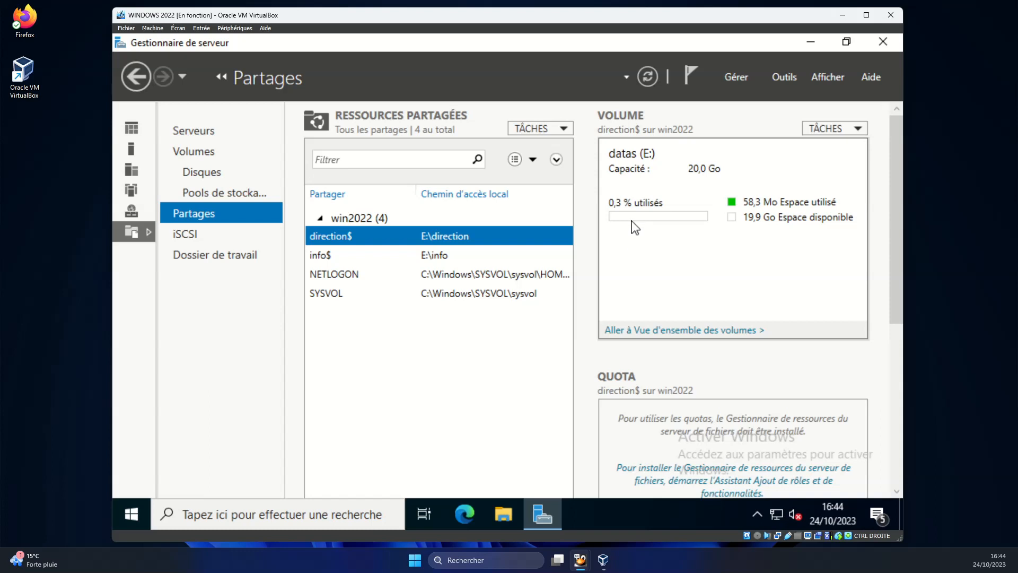
pyautogui.click(886, 42)
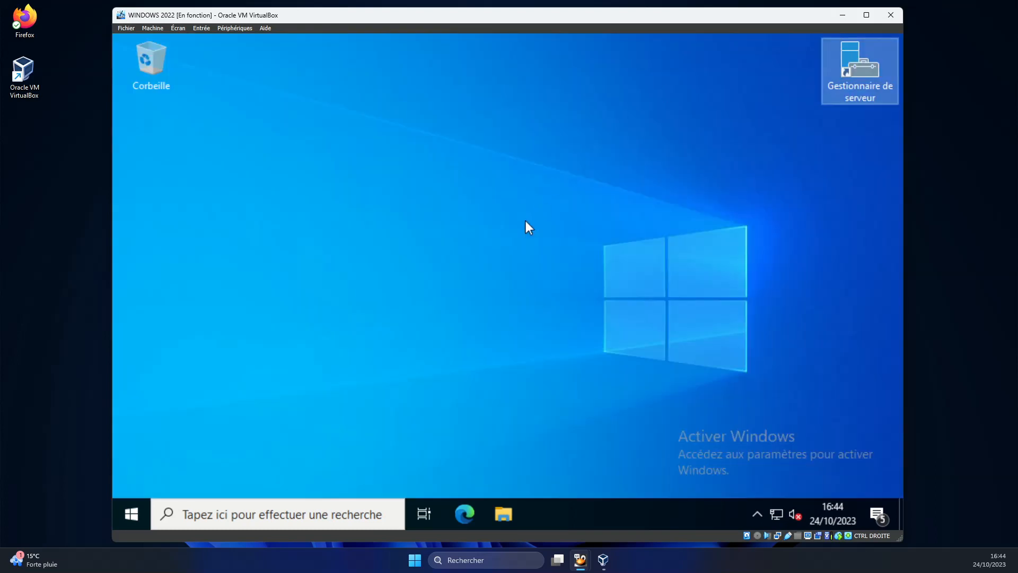